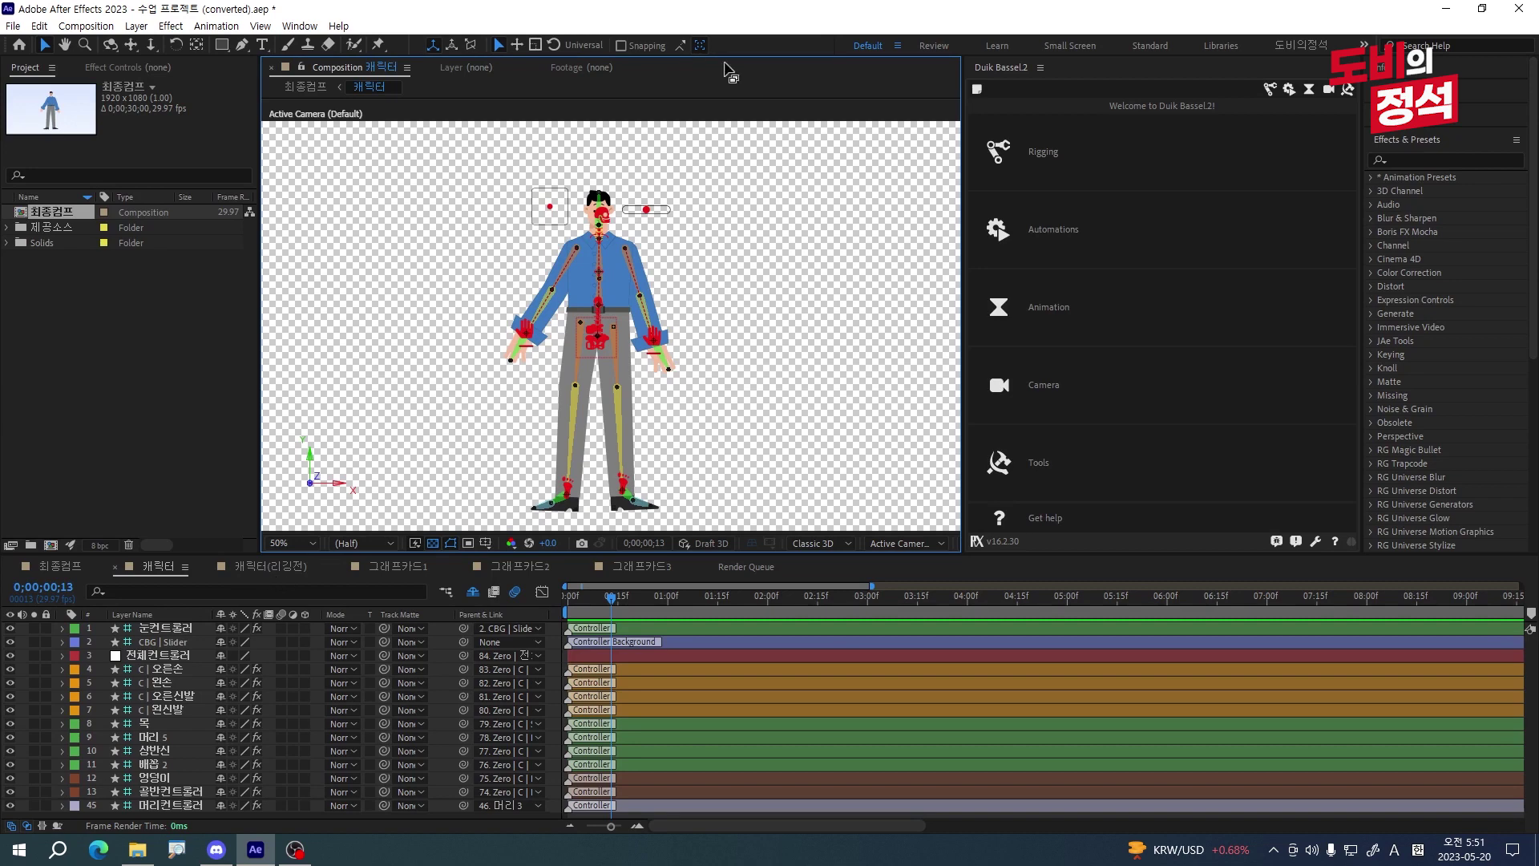
- Switch from the rigged 캐릭터 composition to the unrigged 캐릭터(리깅전) composition
left_click(525, 330)
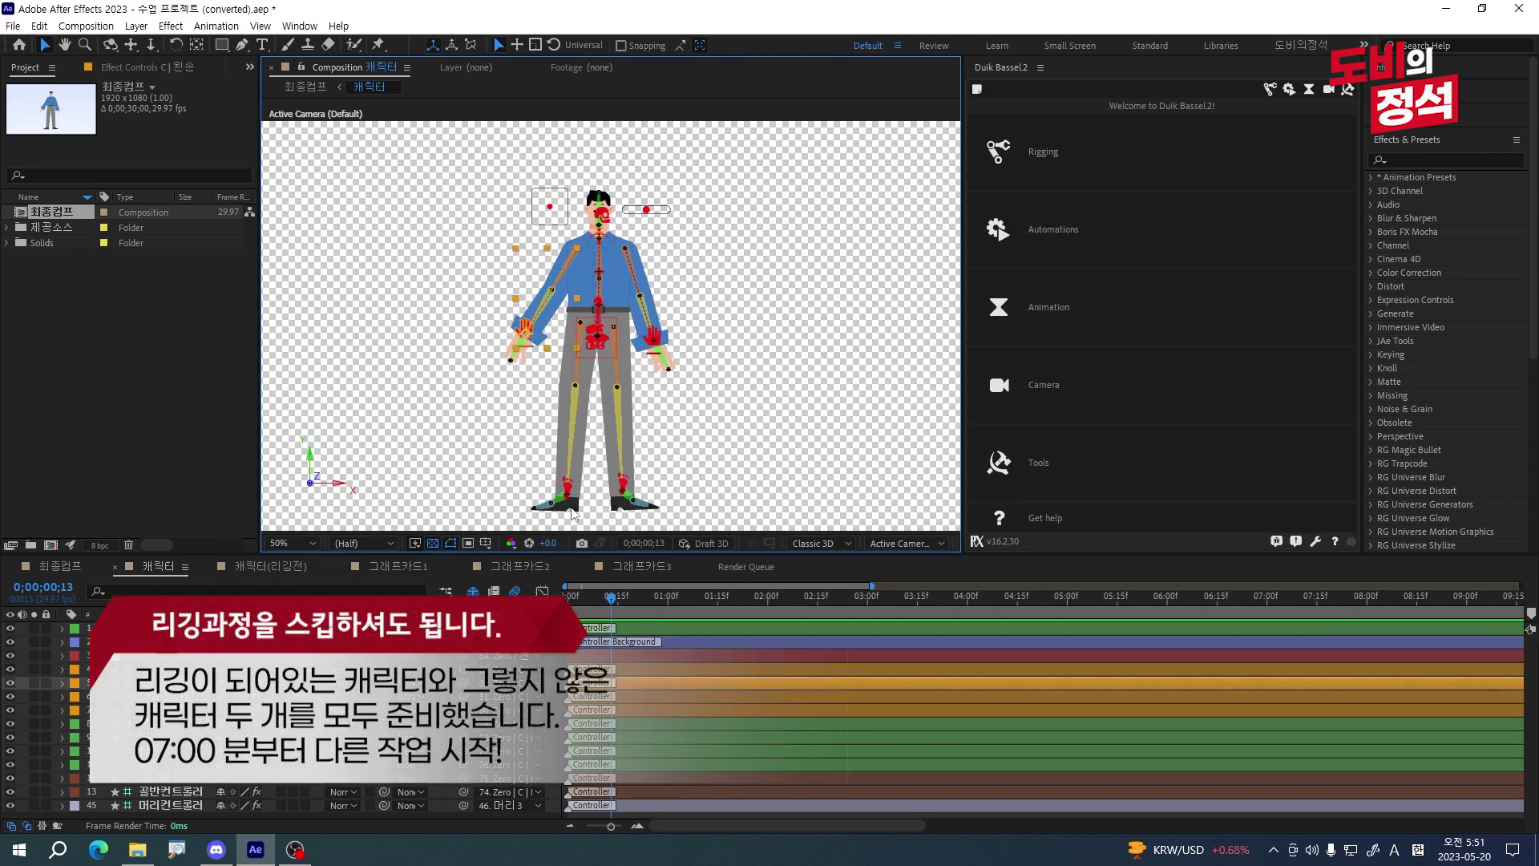
left_click(271, 566)
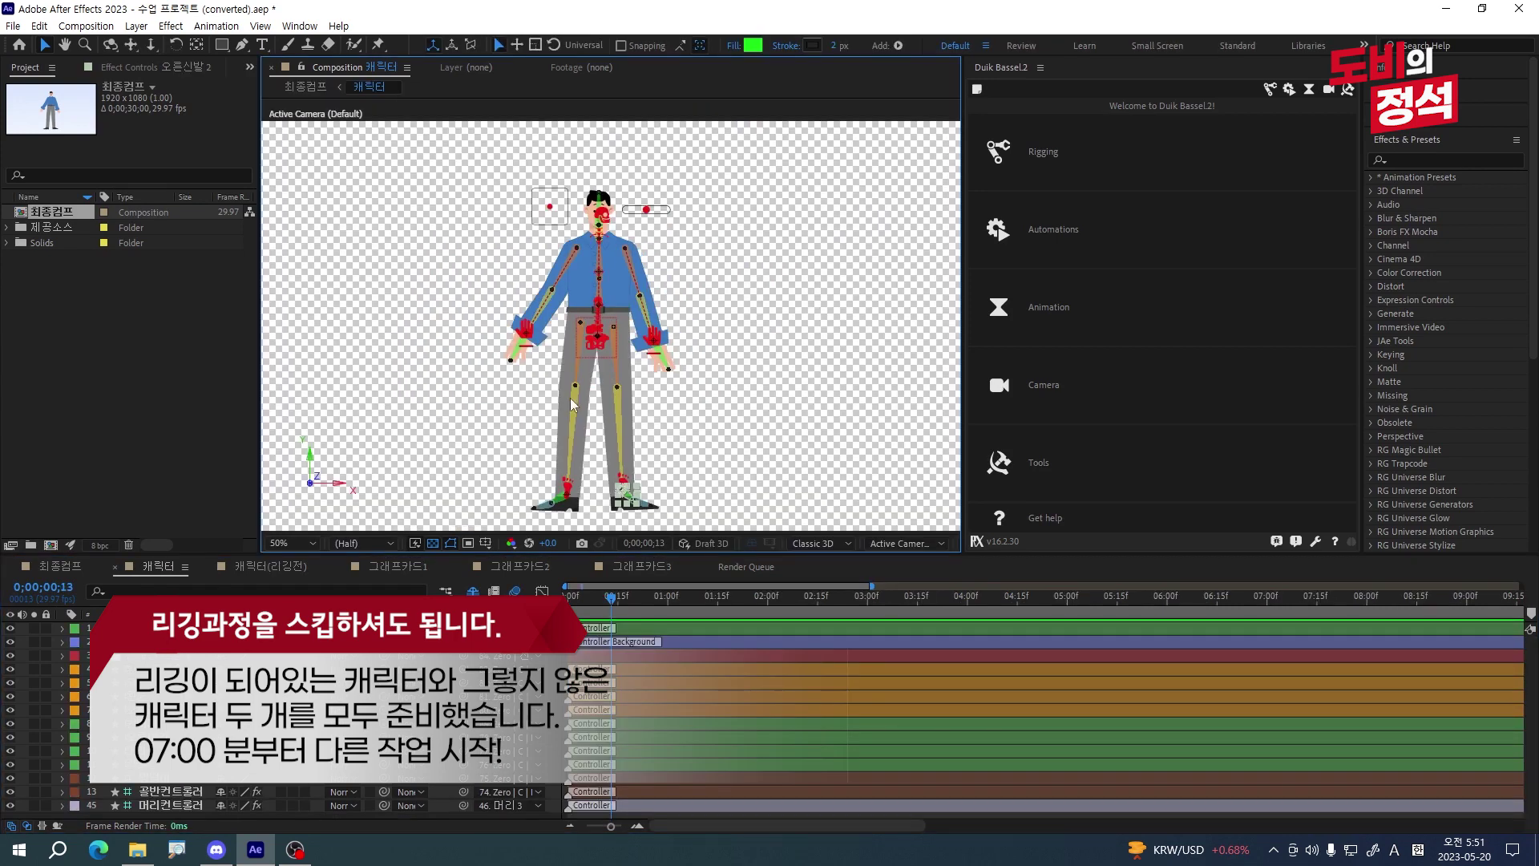
left_click(451, 336)
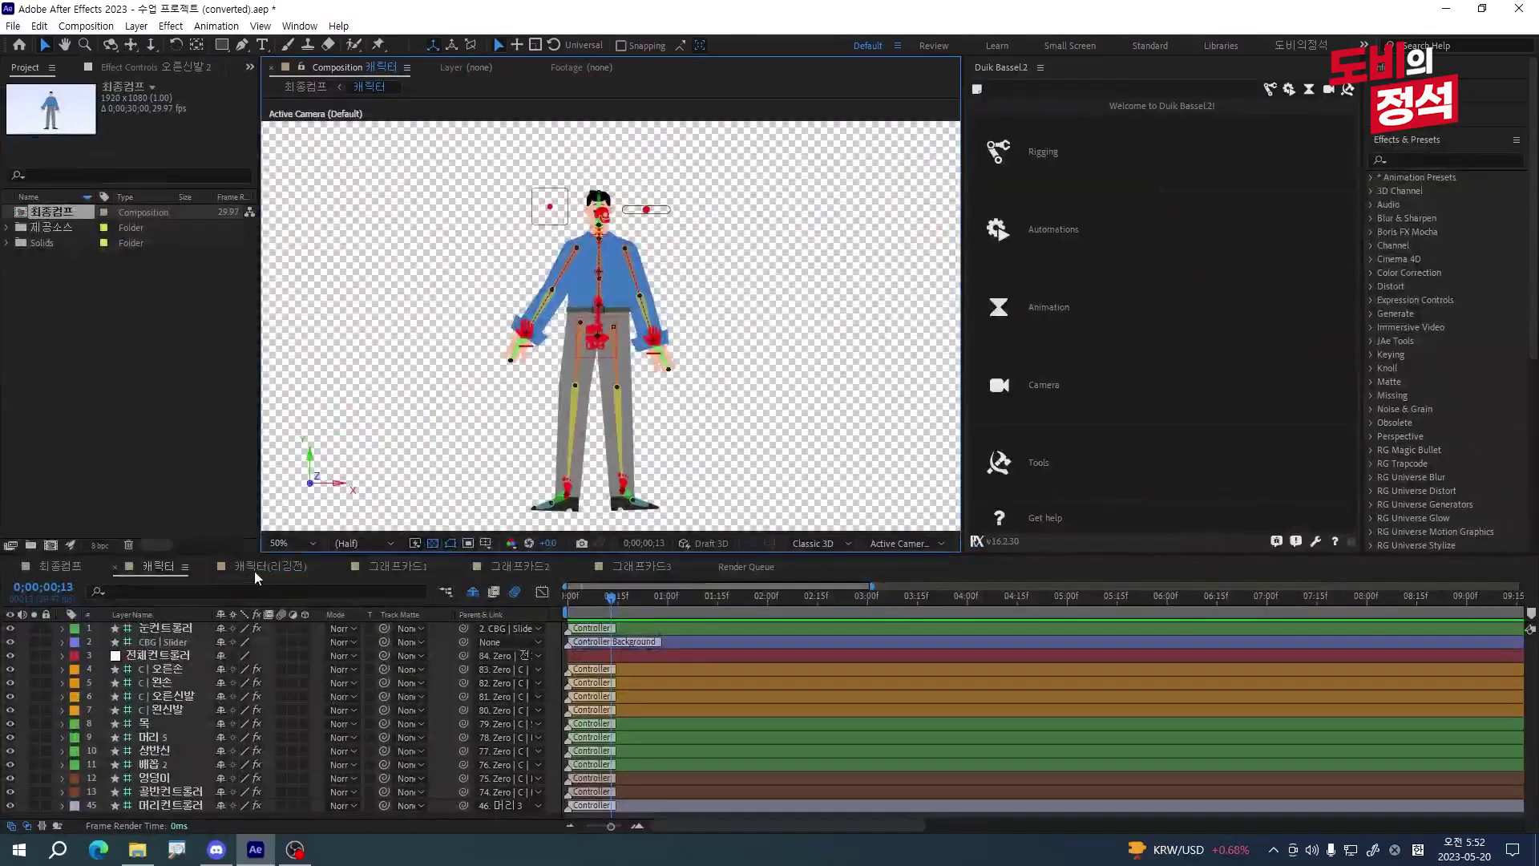
left_click(314, 560)
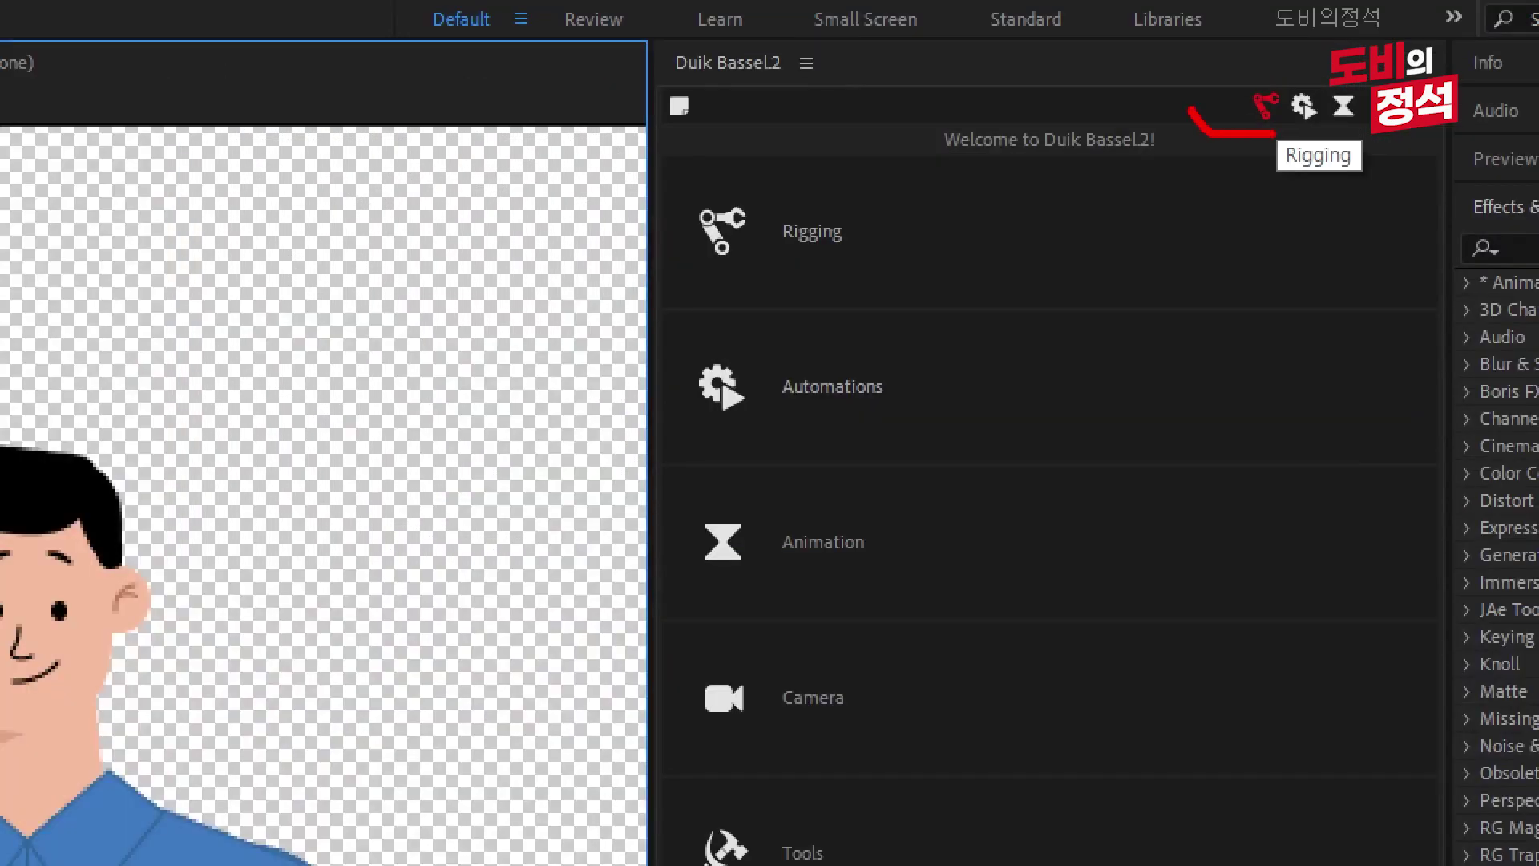
- Create a 2D slider controller with Duik's Connector and place it beside the character's head
left_click(1265, 106)
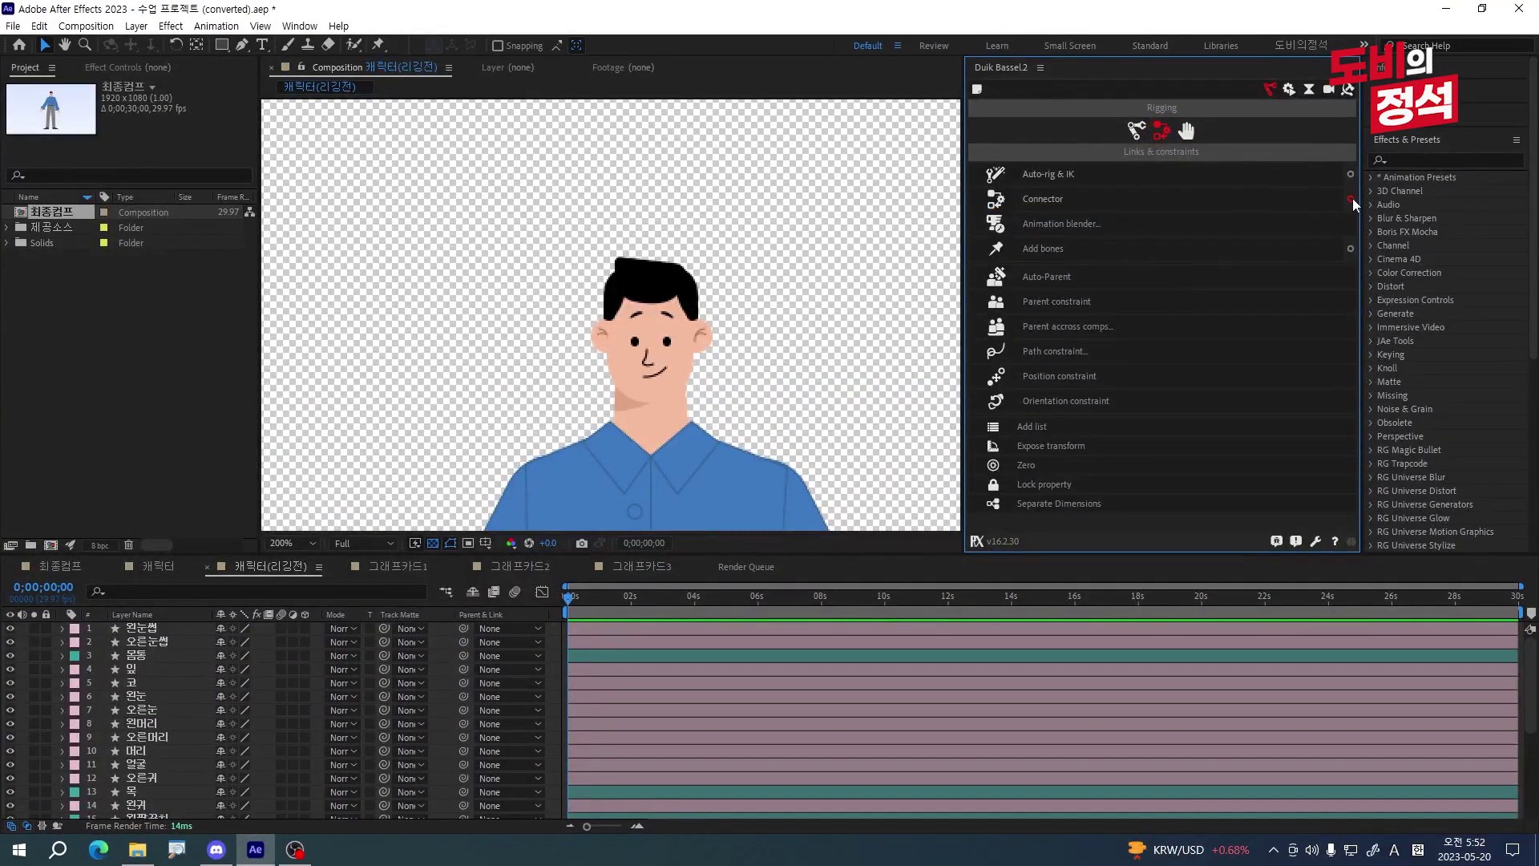
left_click(1352, 201)
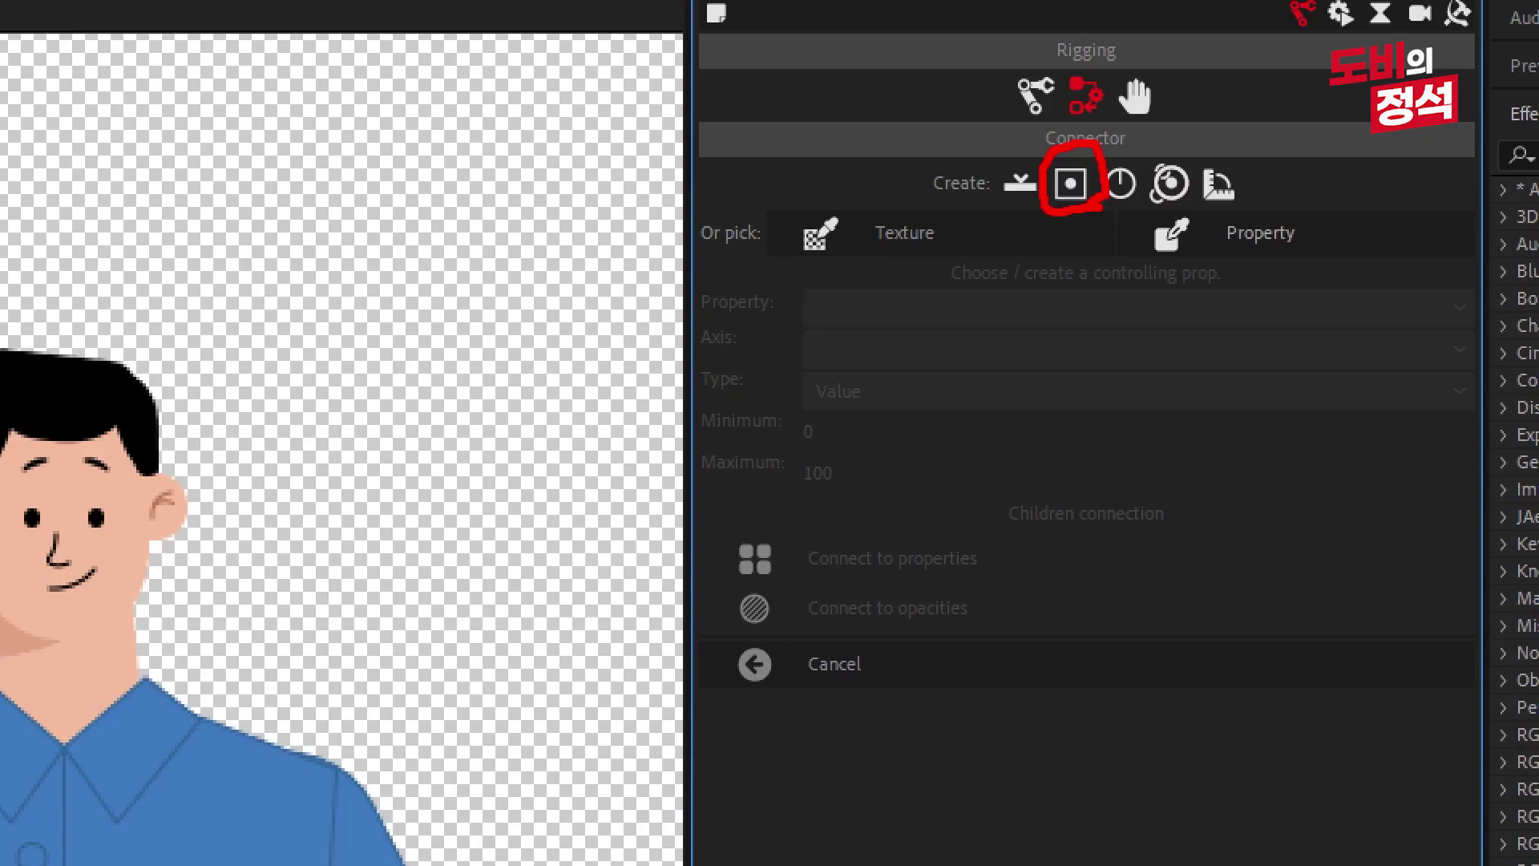
left_click(1071, 183)
scroll(106, 544, "down", 1)
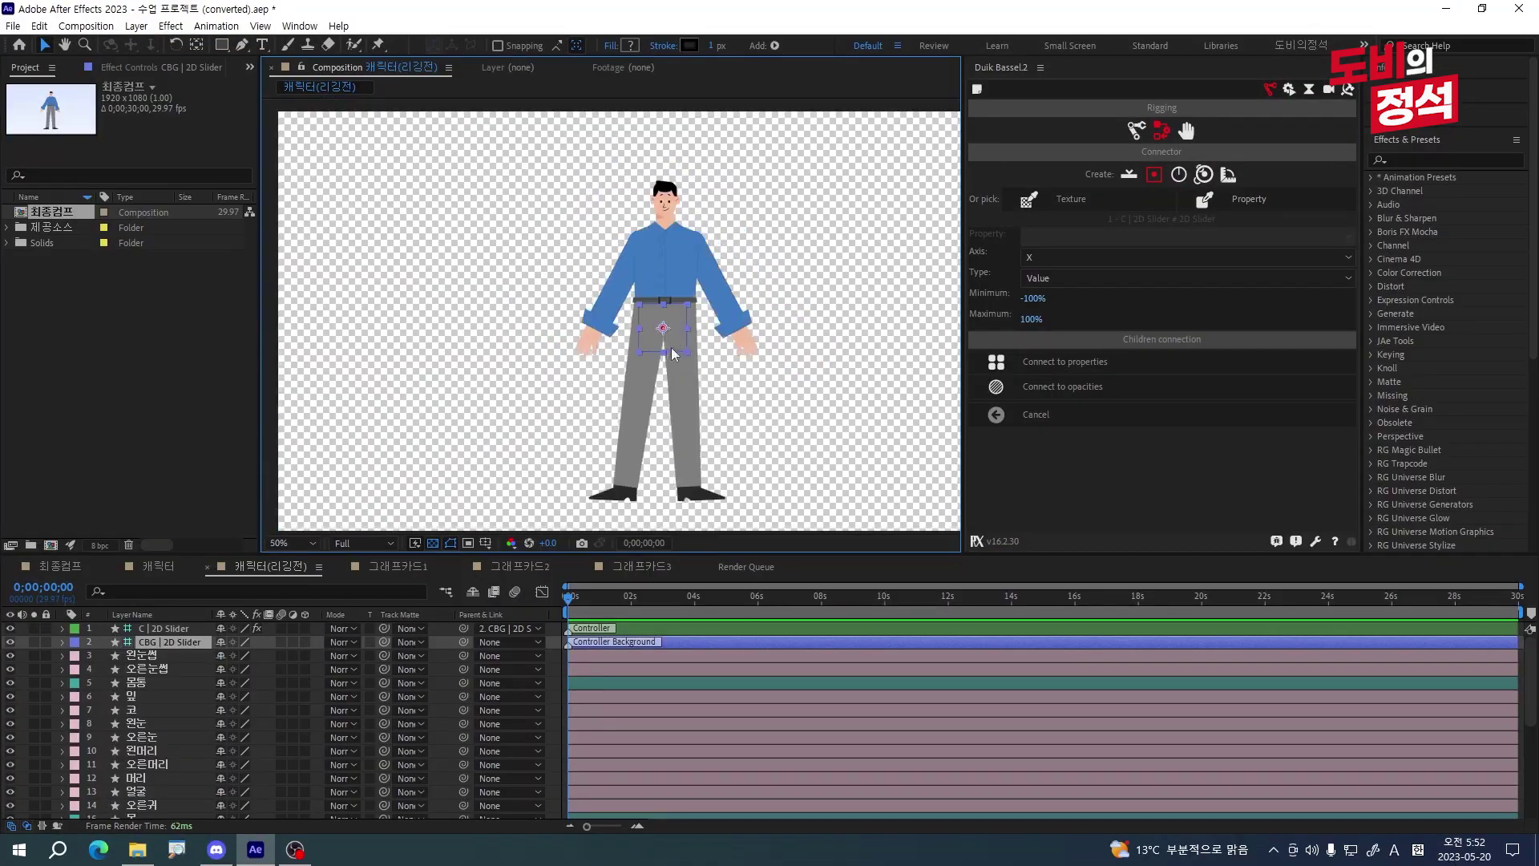
left_click_drag(677, 353, 632, 219)
left_click(807, 242)
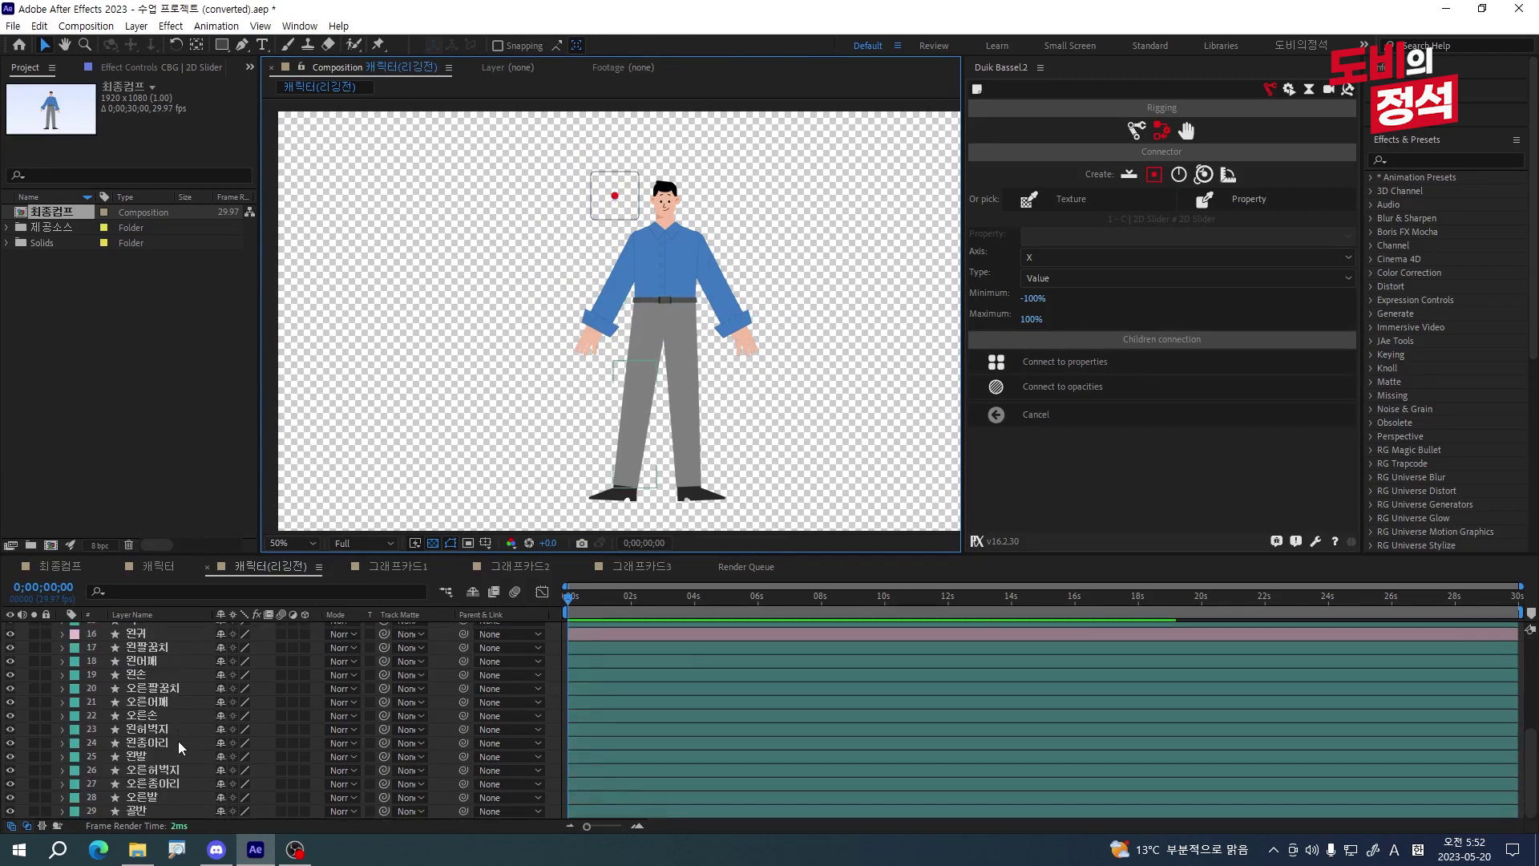
- Select every layer in the pink label group and keyframe their Position at frame 0
scroll(171, 766, "up", 7)
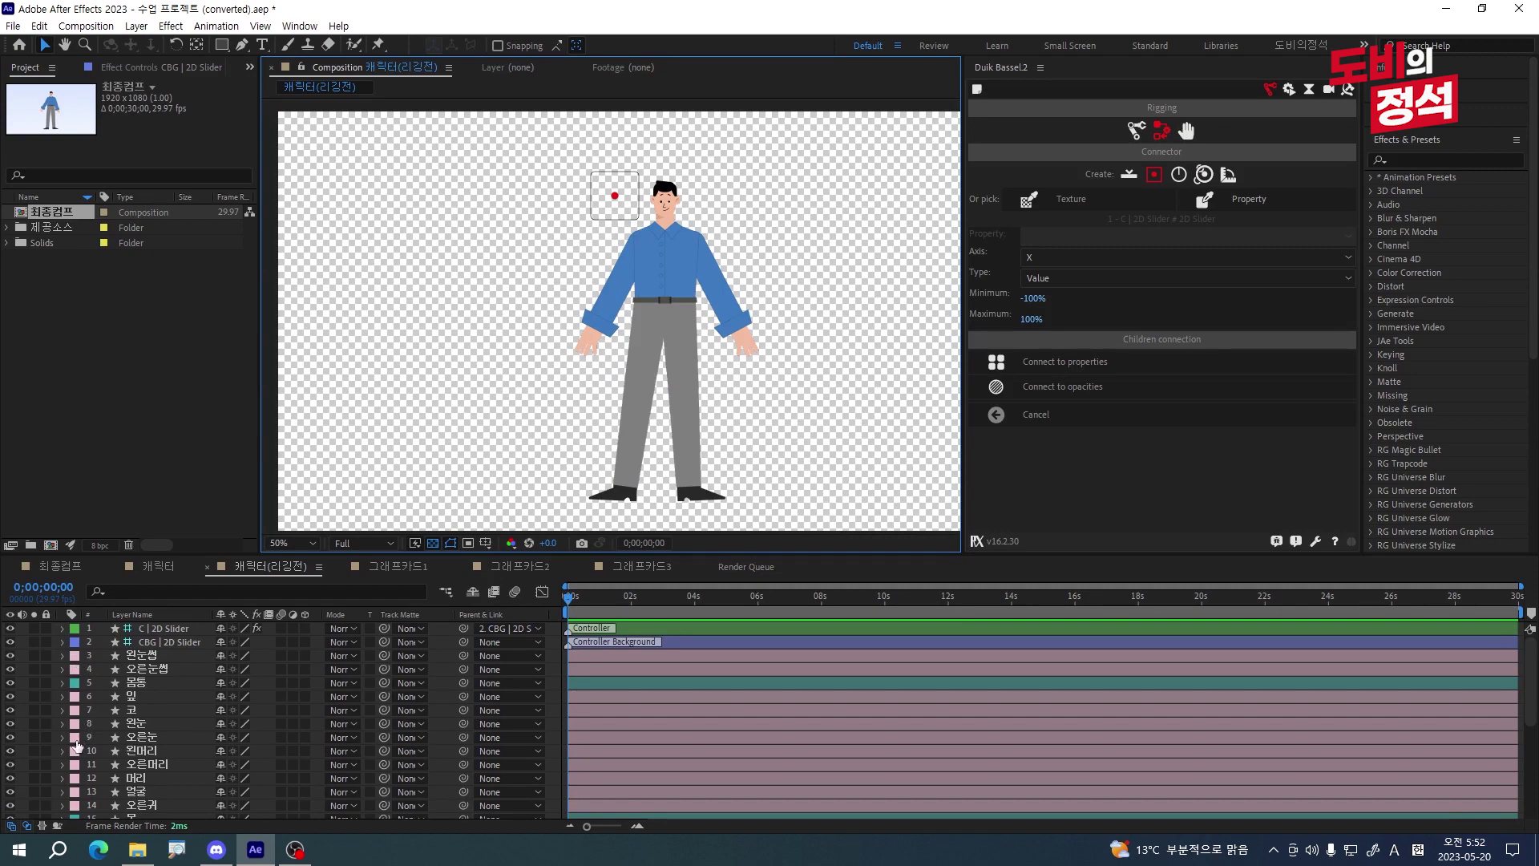
left_click(76, 657)
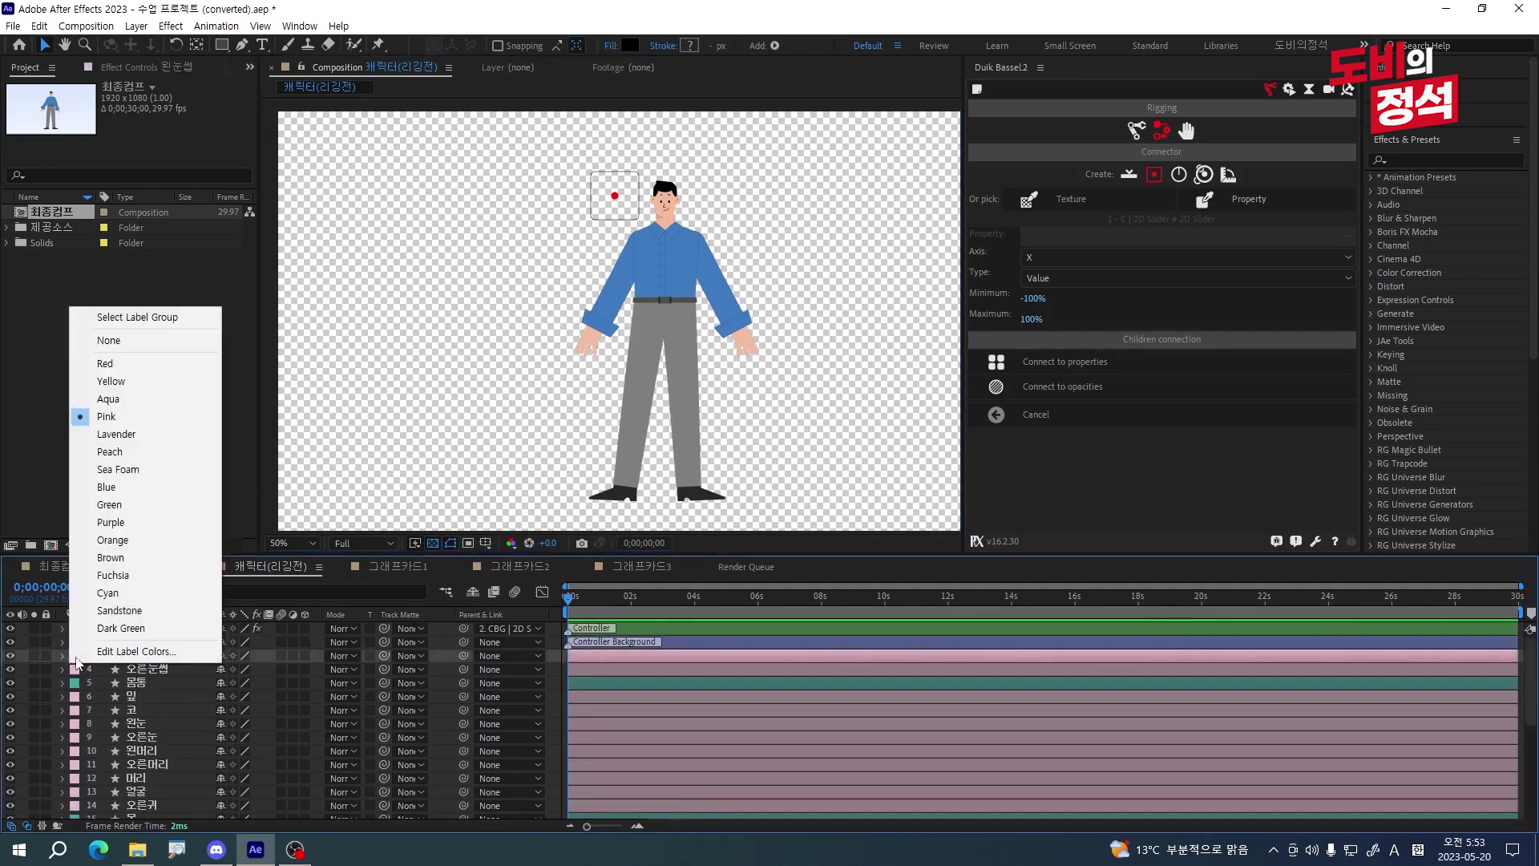
left_click(168, 317)
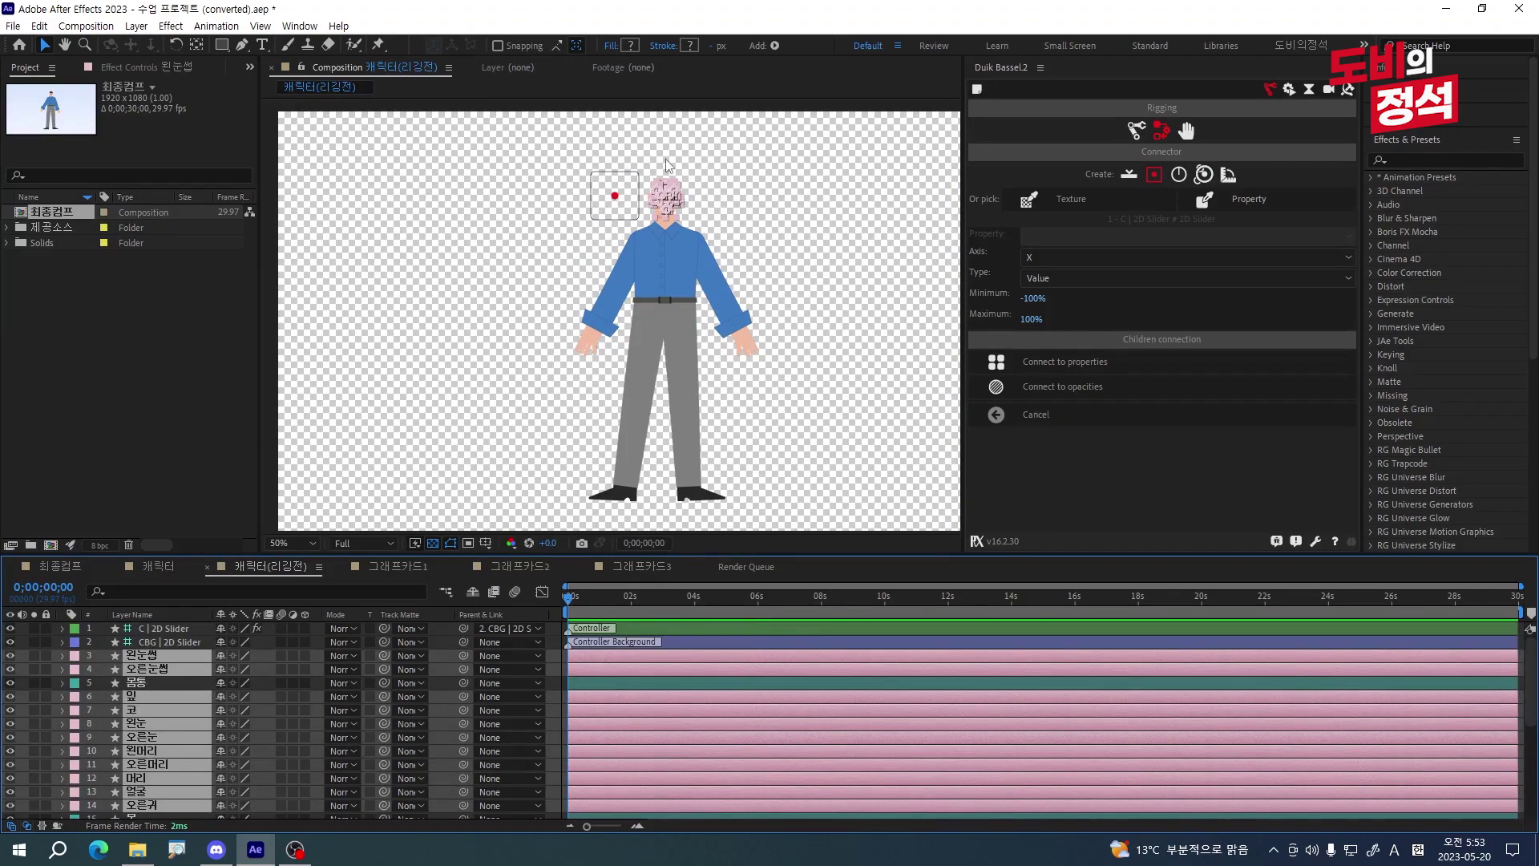
scroll(665, 193, "up", 2)
scroll(665, 201, "down", 5)
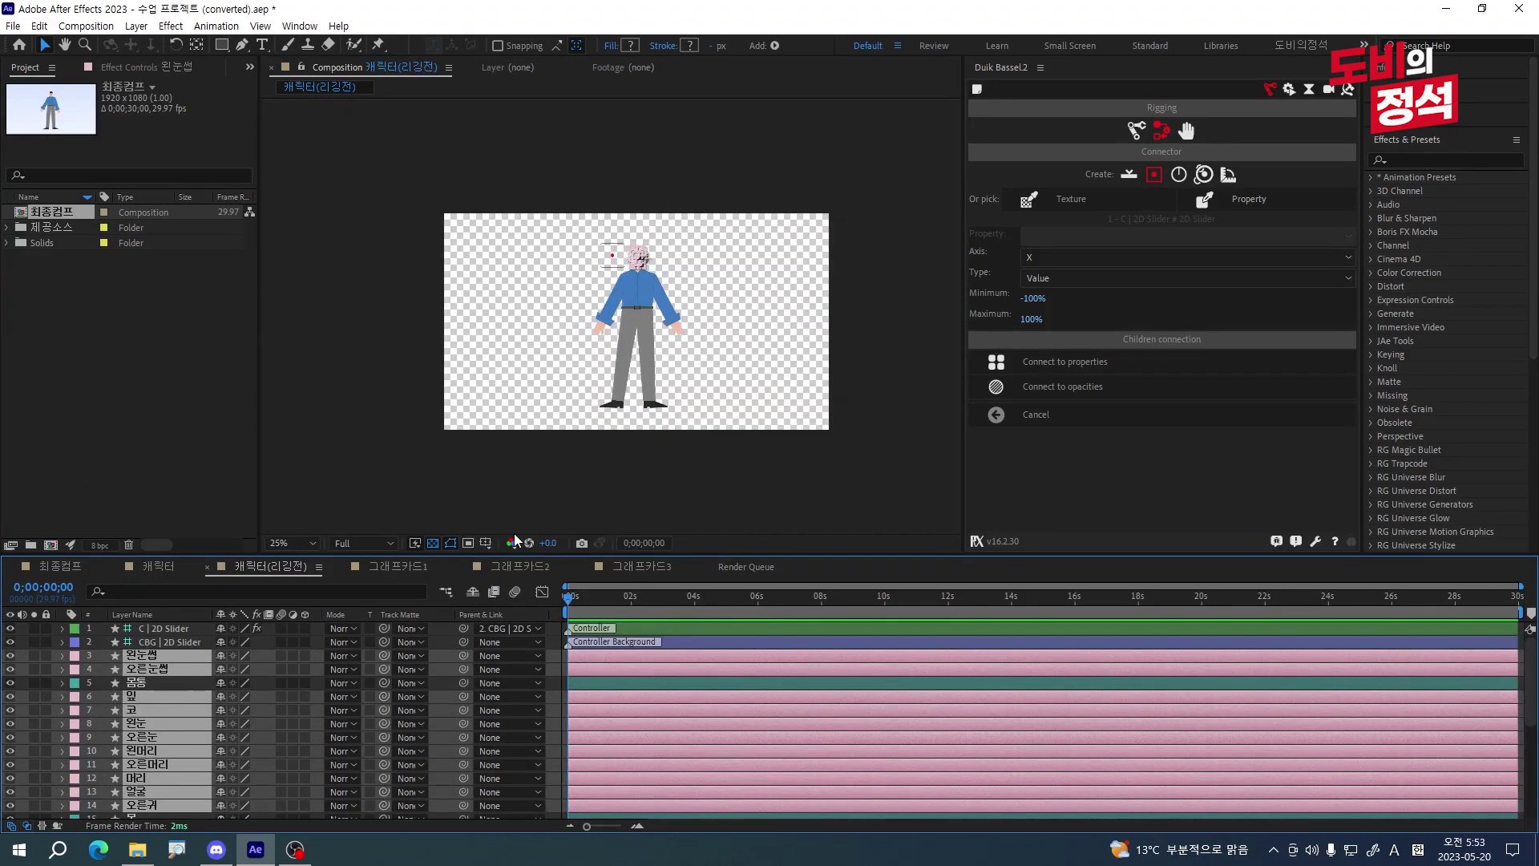
key("p")
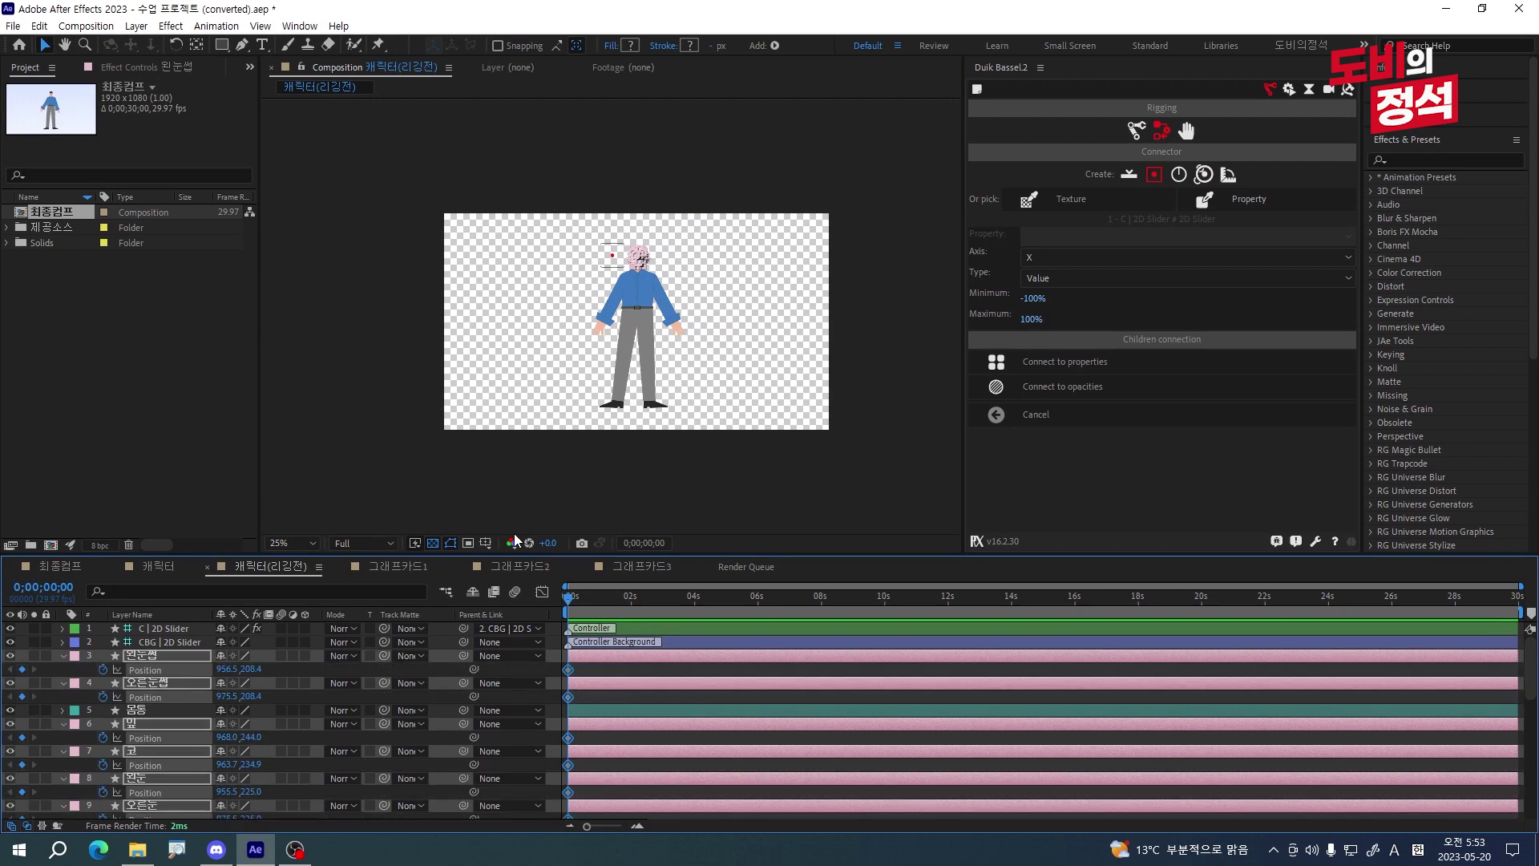
- Add Position keyframes for the selected head layers at frames 10 and 20
scroll(637, 728, "down", 2)
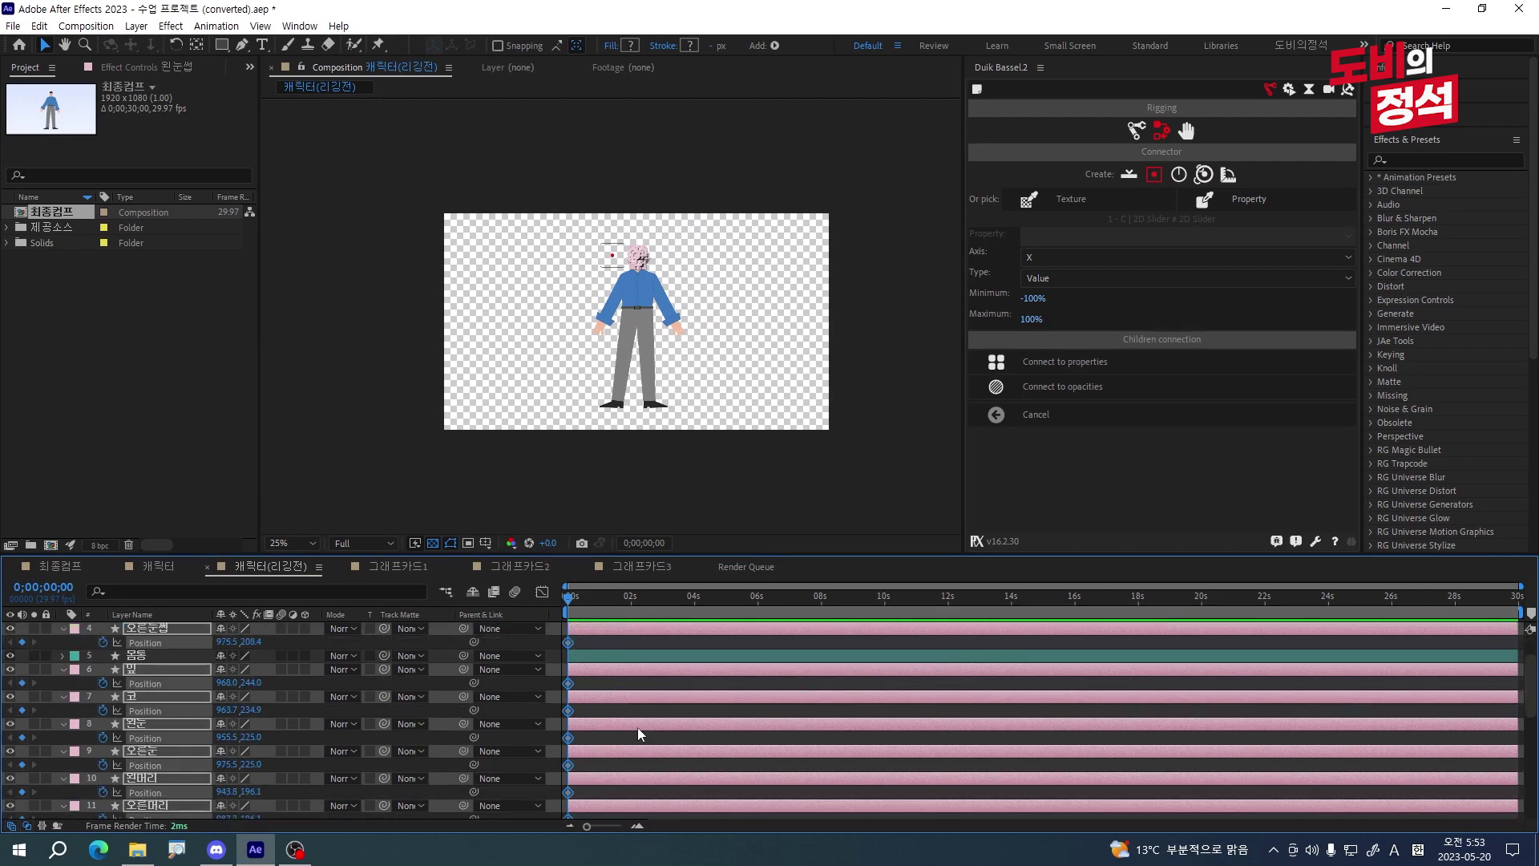
key("space")
key("alt+shift+p")
scroll(637, 728, "up", 1)
key("shift+Page_Down")
key("alt+shift+p")
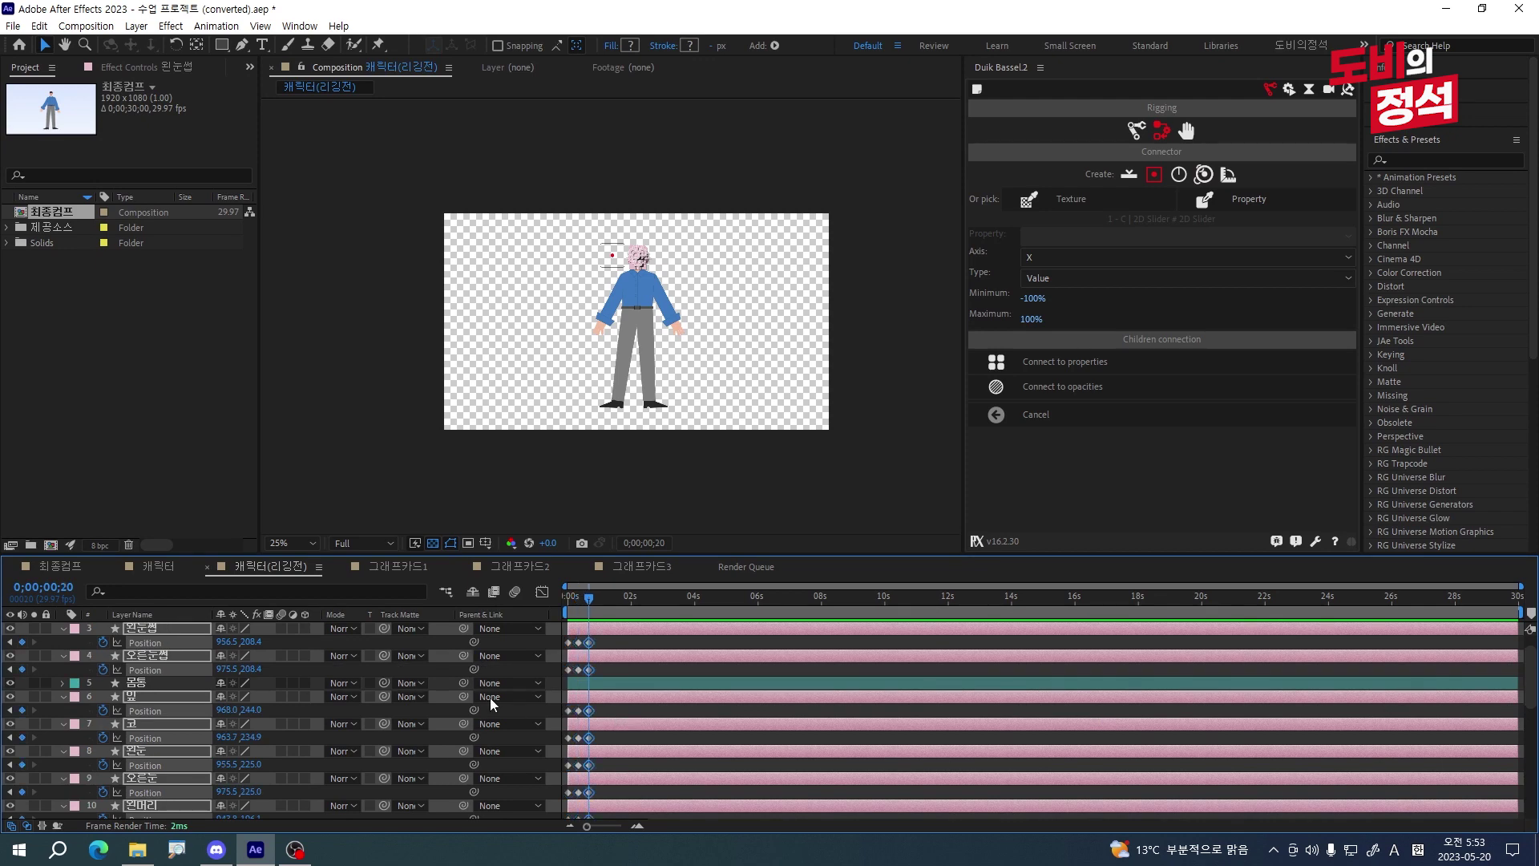
- Separate the Position dimensions of the selected head layers into X and Y
key("semicolon")
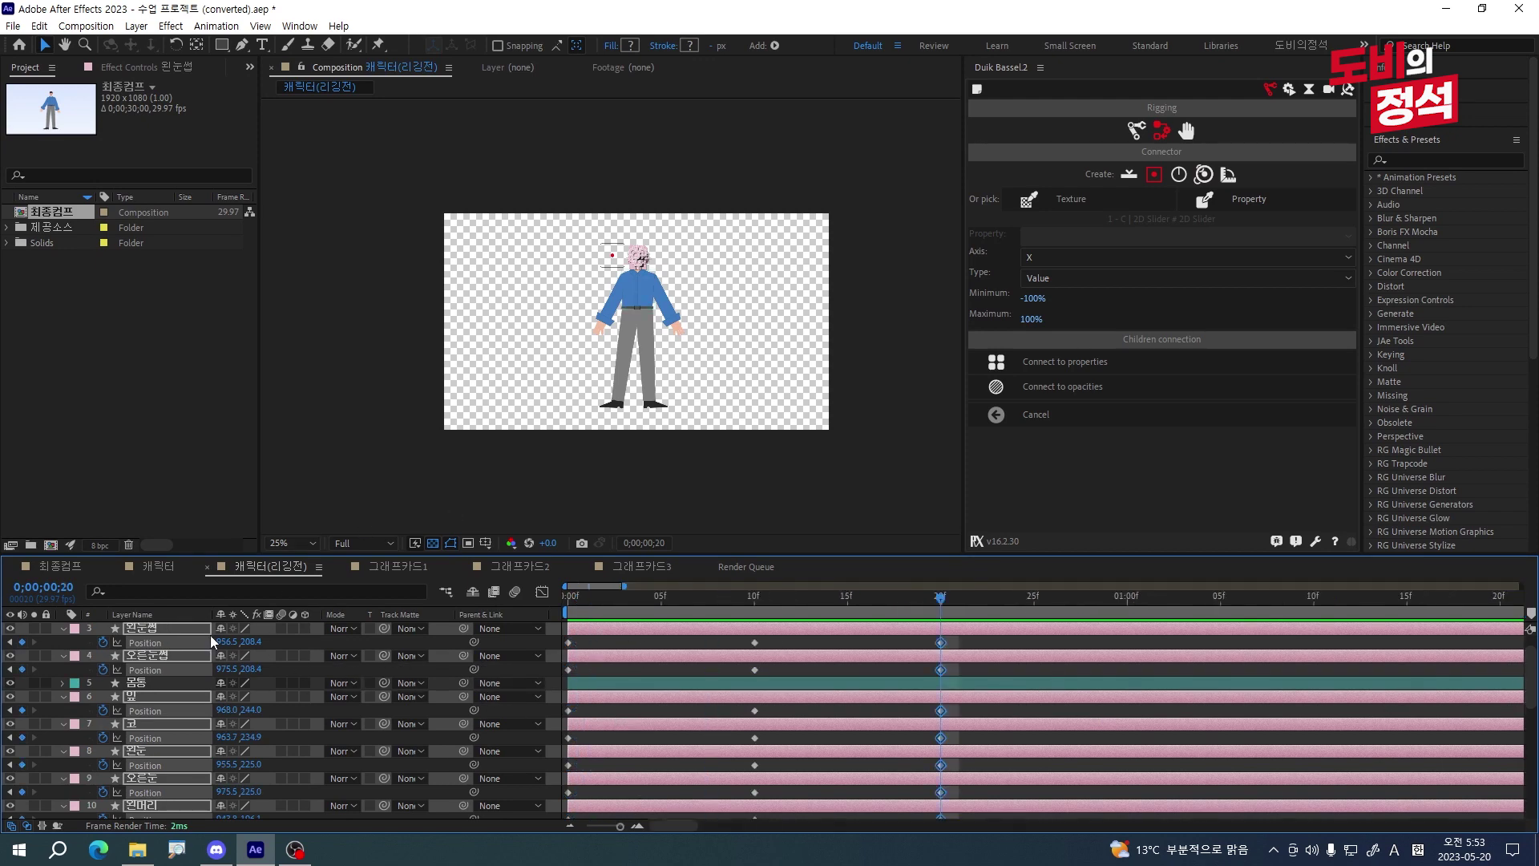
right_click(150, 646)
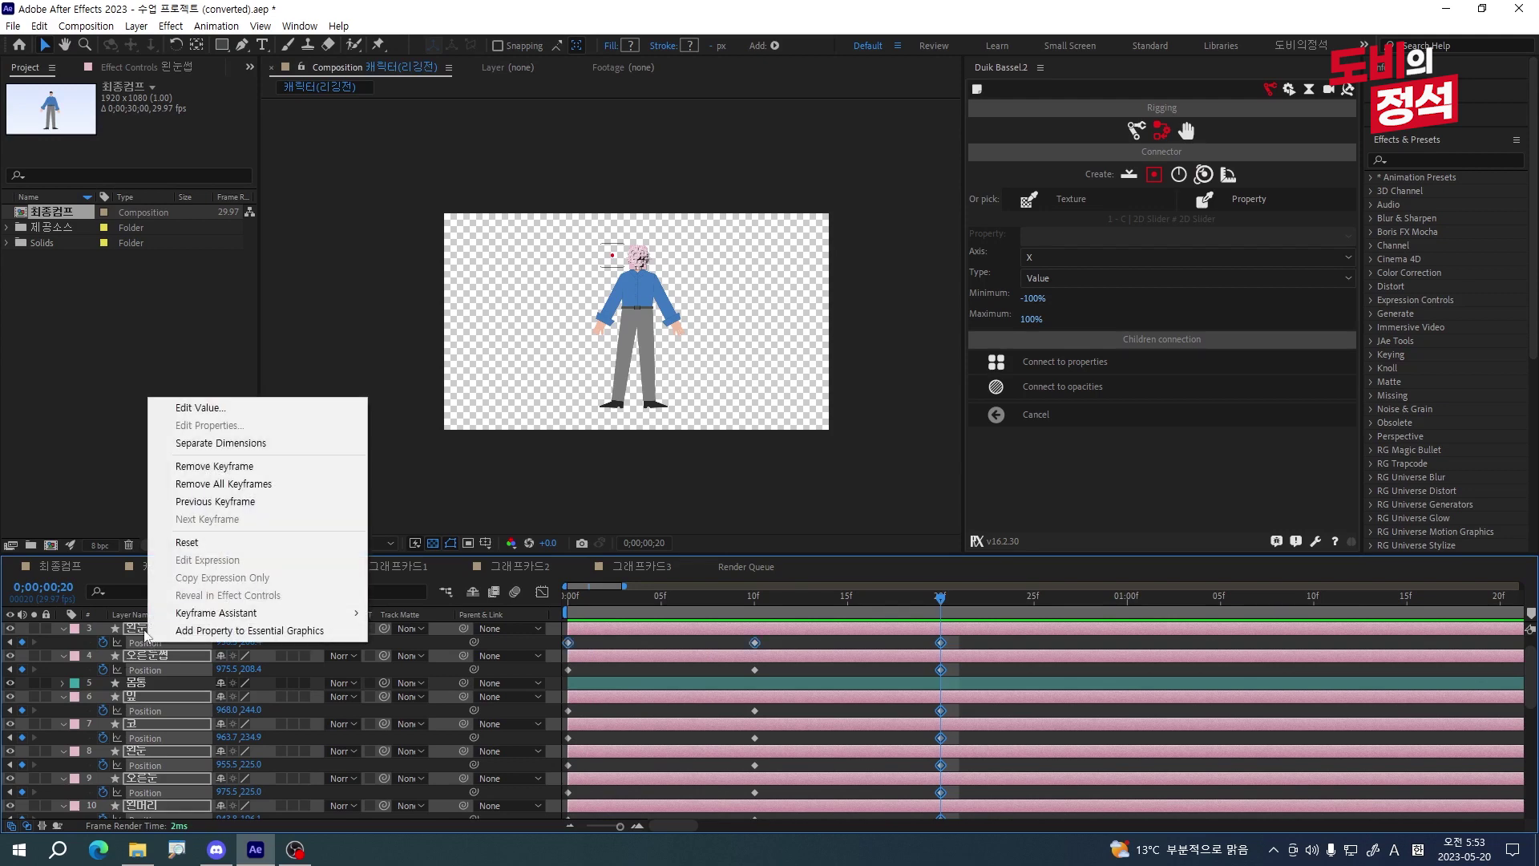
left_click(251, 444)
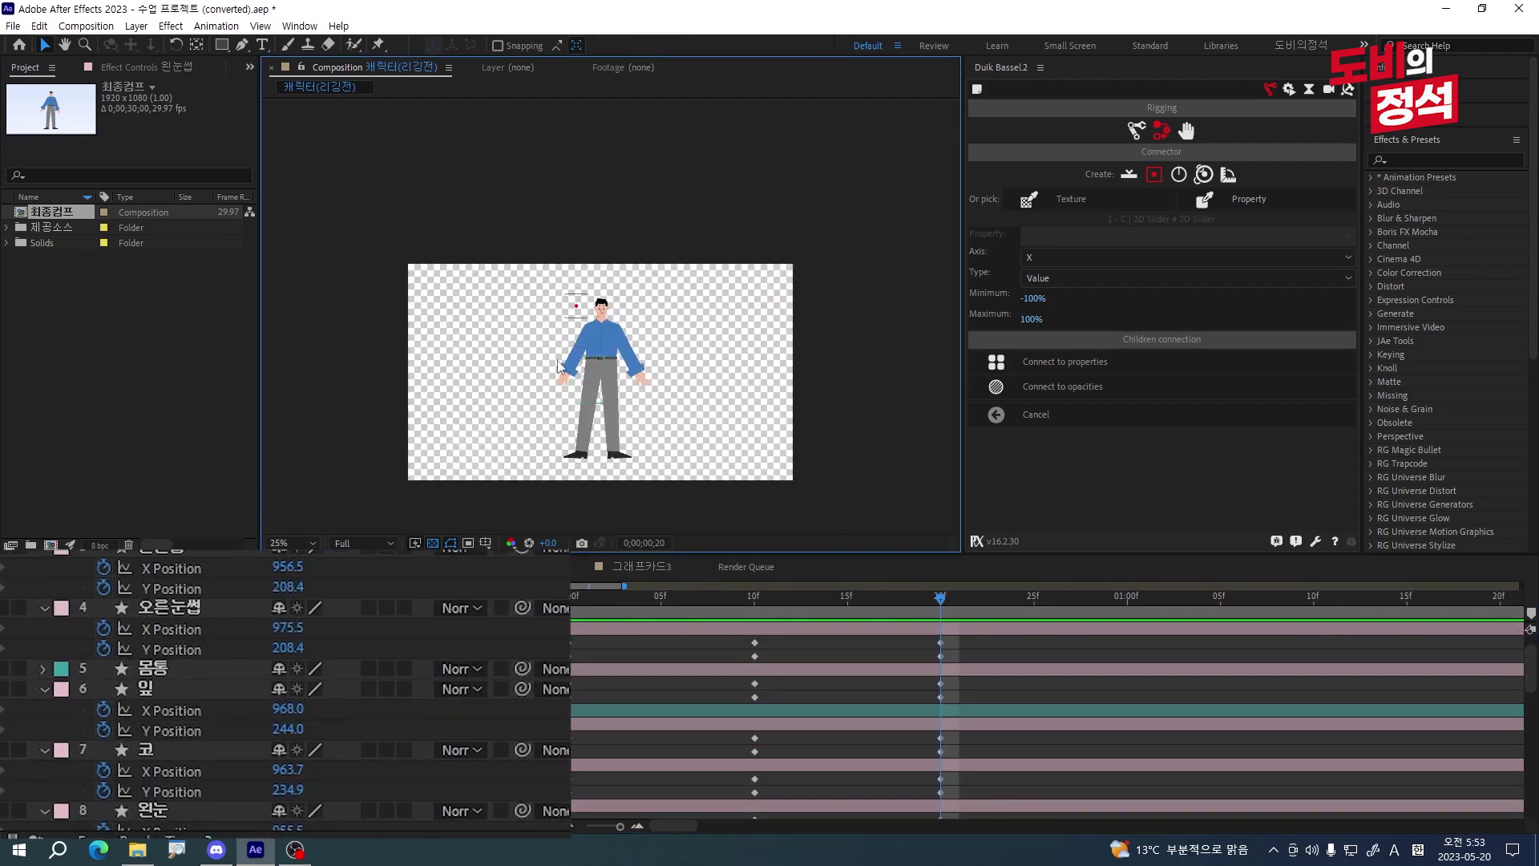
- At frame 0, shift the facial features, face, hair and ears sideways to pose the head turned to the viewer's left
scroll(614, 327, "up", 6)
key("ctrl+1")
left_click(738, 630)
mouse_move(739, 636)
left_mouse_down()
mouse_move(773, 856)
mouse_move(885, 725)
mouse_move(794, 565)
left_mouse_up()
mouse_move(409, 565)
left_mouse_down()
mouse_move(375, 591)
mouse_move(345, 743)
mouse_move(432, 587)
mouse_move(360, 545)
left_mouse_up()
mouse_move(1154, 569)
left_mouse_down()
mouse_move(1094, 607)
mouse_move(1070, 807)
mouse_move(1123, 860)
mouse_move(1250, 664)
mouse_move(1131, 566)
left_mouse_up()
key("Escape")
mouse_move(847, 600)
left_mouse_down()
mouse_move(542, 618)
mouse_move(591, 610)
left_mouse_up()
scroll(661, 354, "up", 1)
left_click(633, 192)
left_click(647, 364)
left_click(882, 320)
scroll(155, 711, "down", 10)
left_click(144, 698)
scroll(521, 290, "down", 2)
left_click(146, 697, "ctrl")
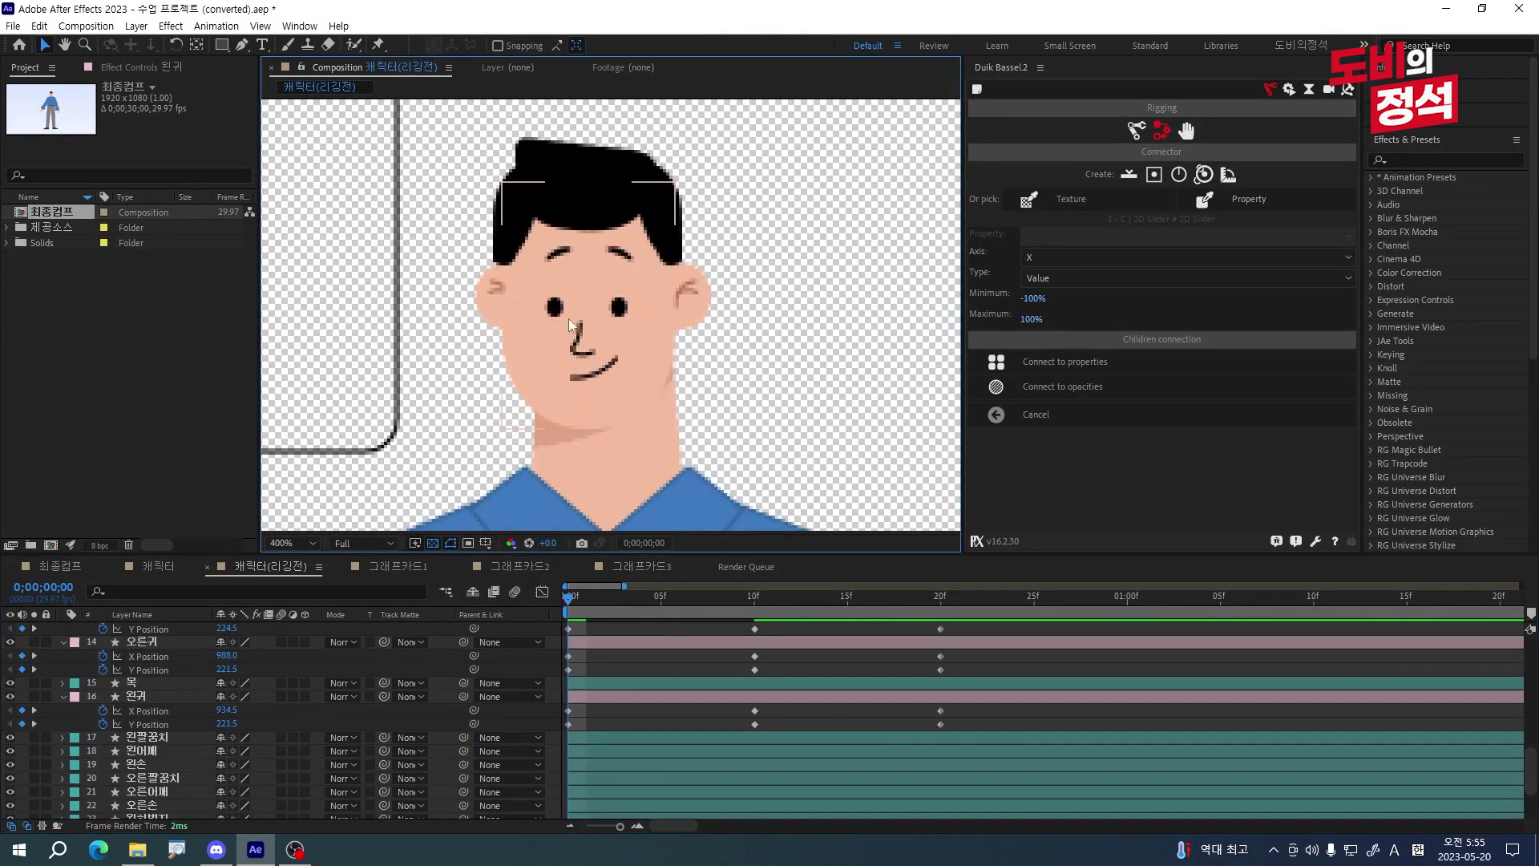
- Play back the head movement between the first and last Position keyframes
scroll(613, 365, "down", 2)
left_click(770, 344)
key("space")
key("space")
key("space")
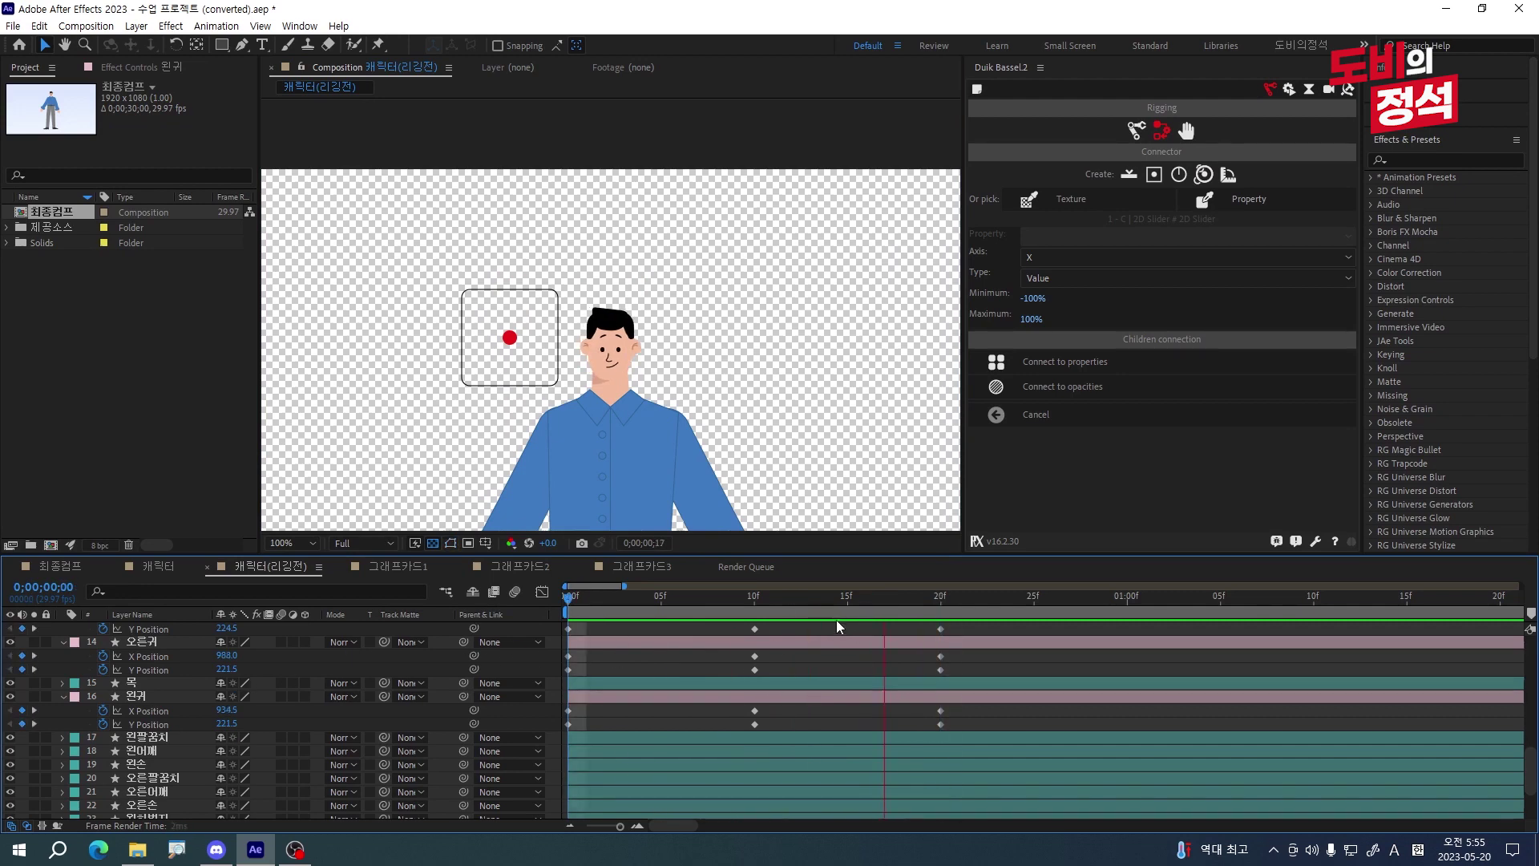
- At frame 20, shift the head layers sideways to pose the head turned to the viewer's right
scroll(835, 619, "up", 6)
scroll(659, 369, "up", 4)
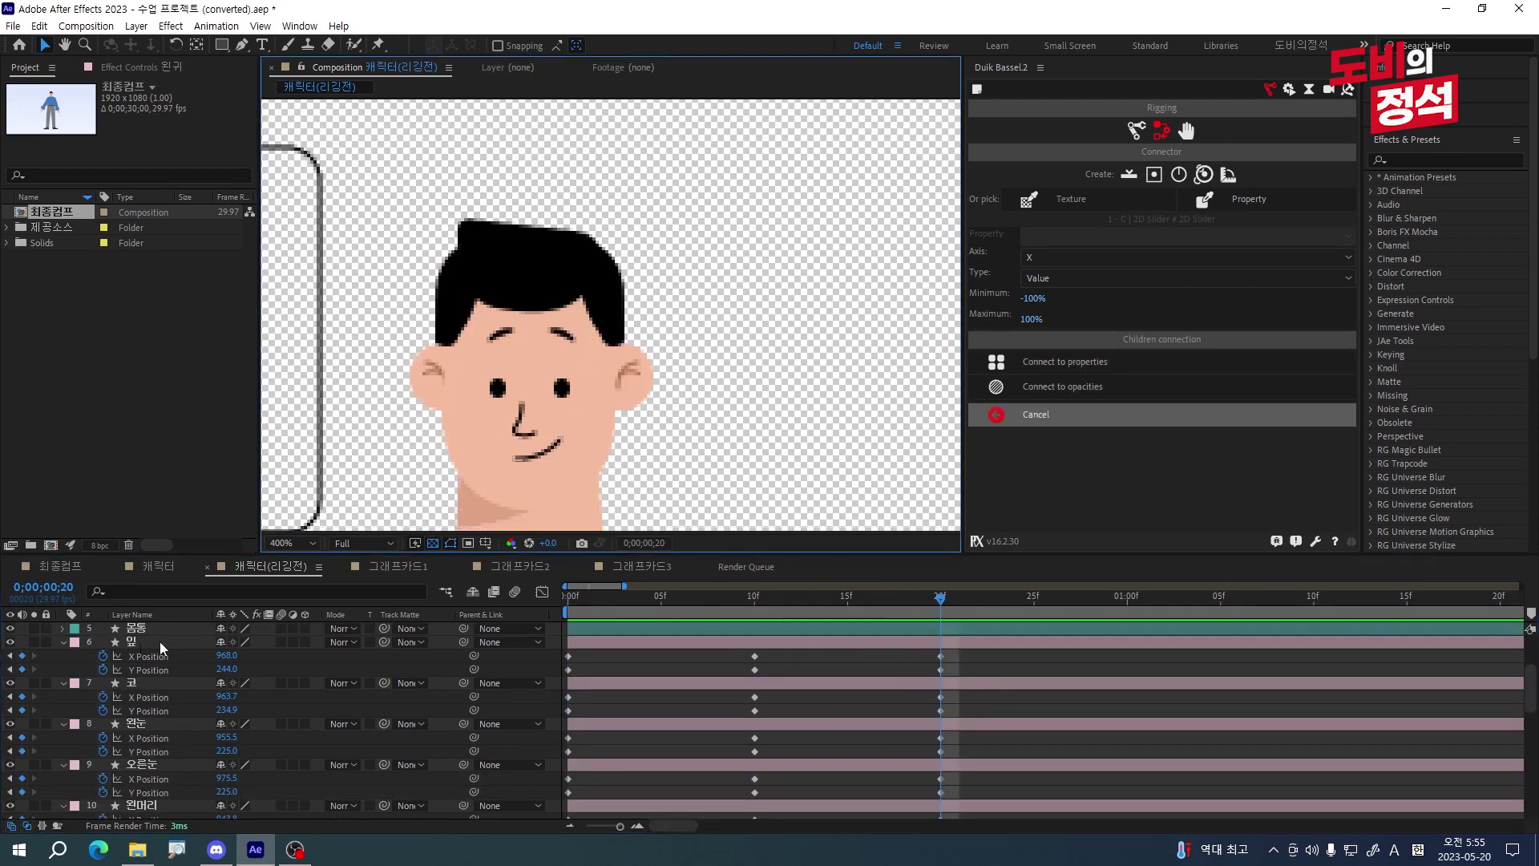
left_click(75, 642)
left_click(600, 512)
scroll(600, 513, "up", 1)
scroll(746, 440, "down", 1)
left_click(665, 233)
left_click(859, 207)
scroll(449, 263, "down", 1)
- Preview the full left-to-right head turn and inspect the pose at frame 20
key("space")
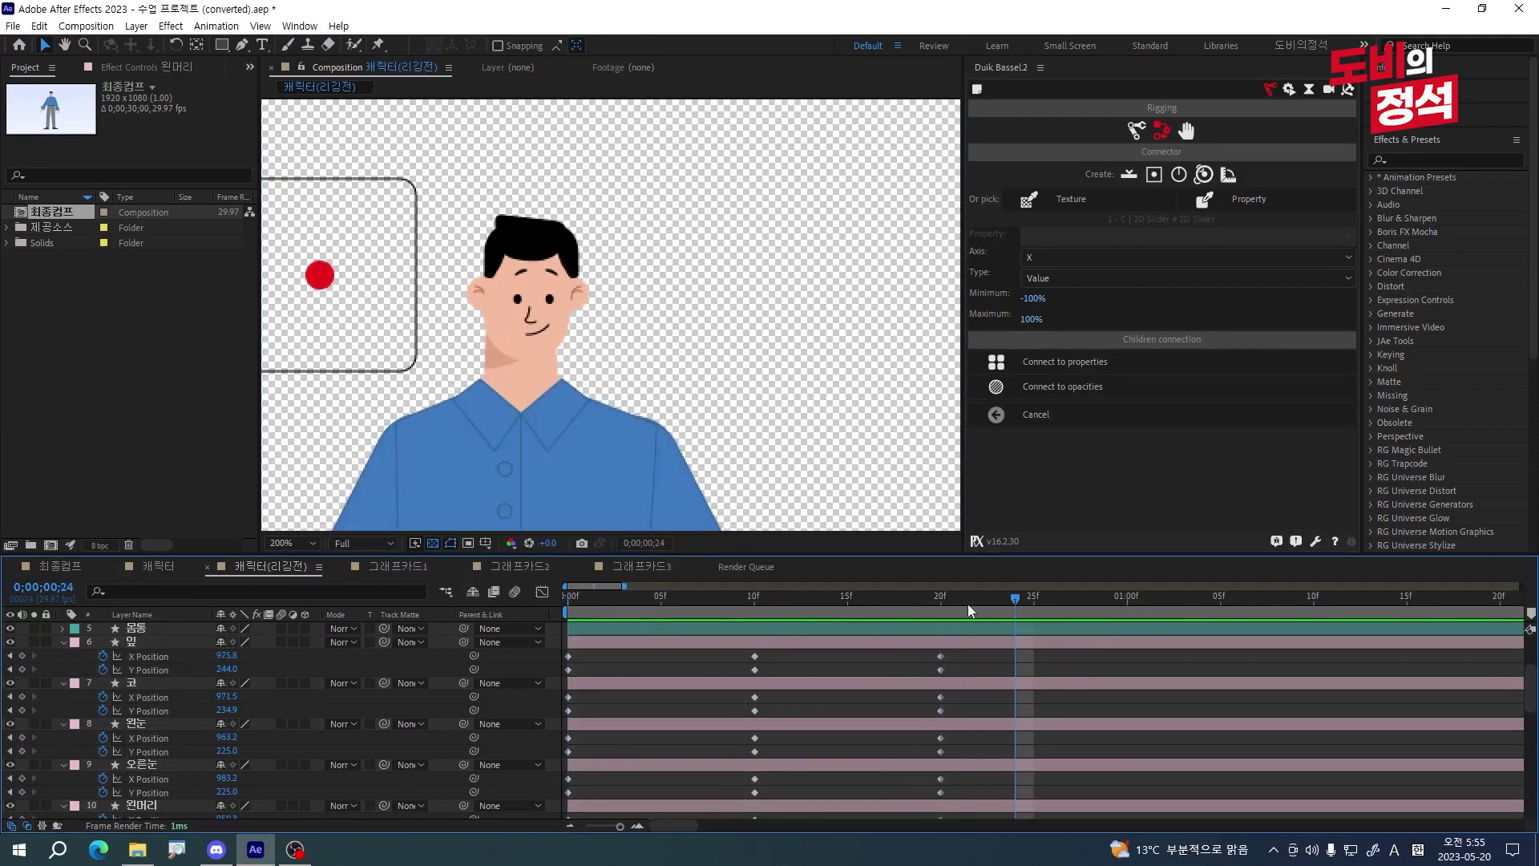
key("space")
left_click(488, 319)
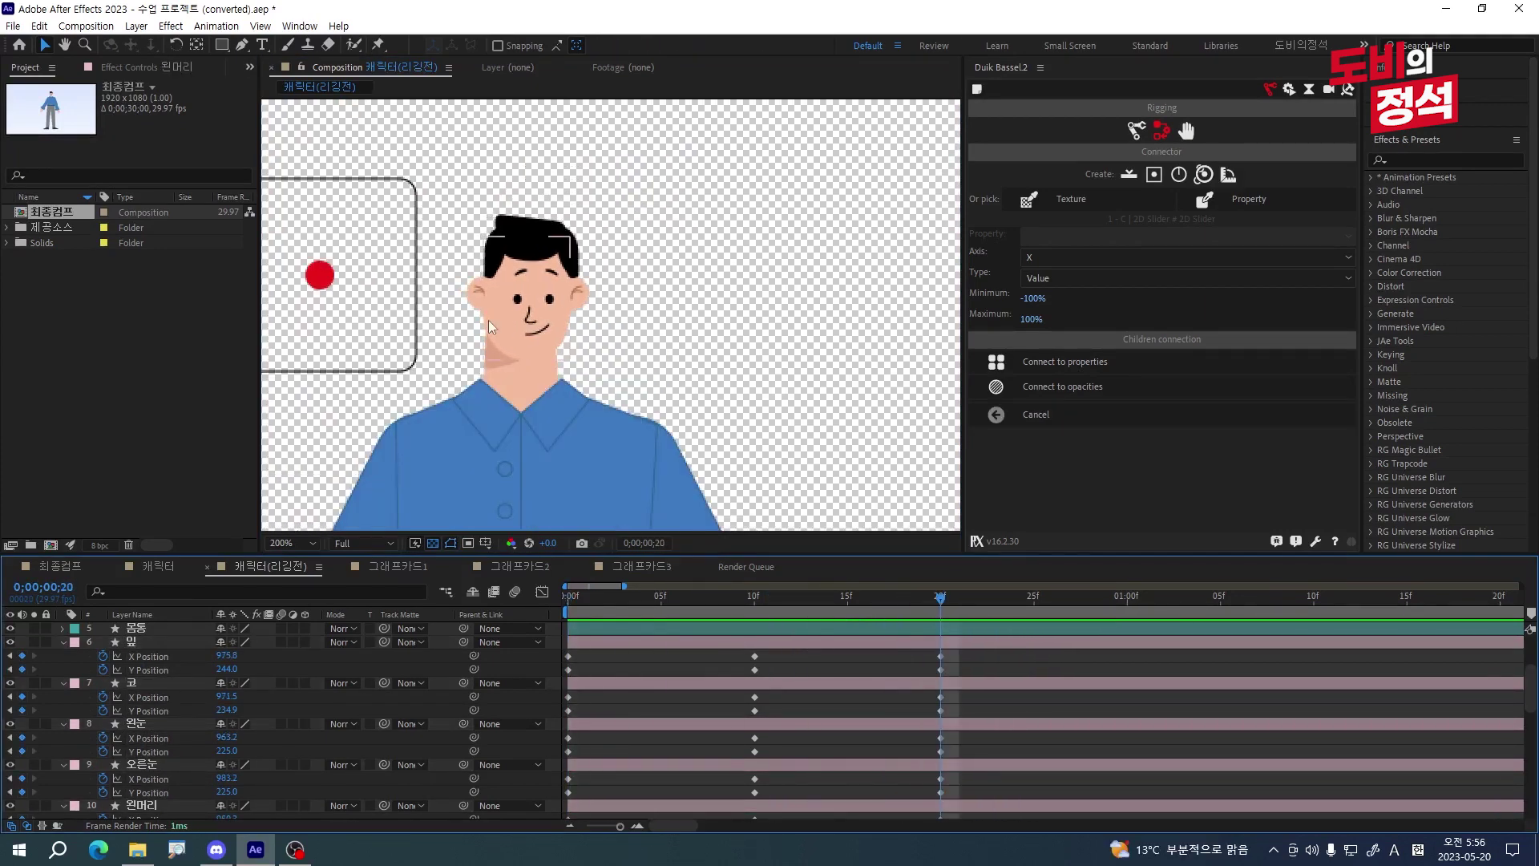
scroll(533, 321, "up", 1)
left_click(492, 133)
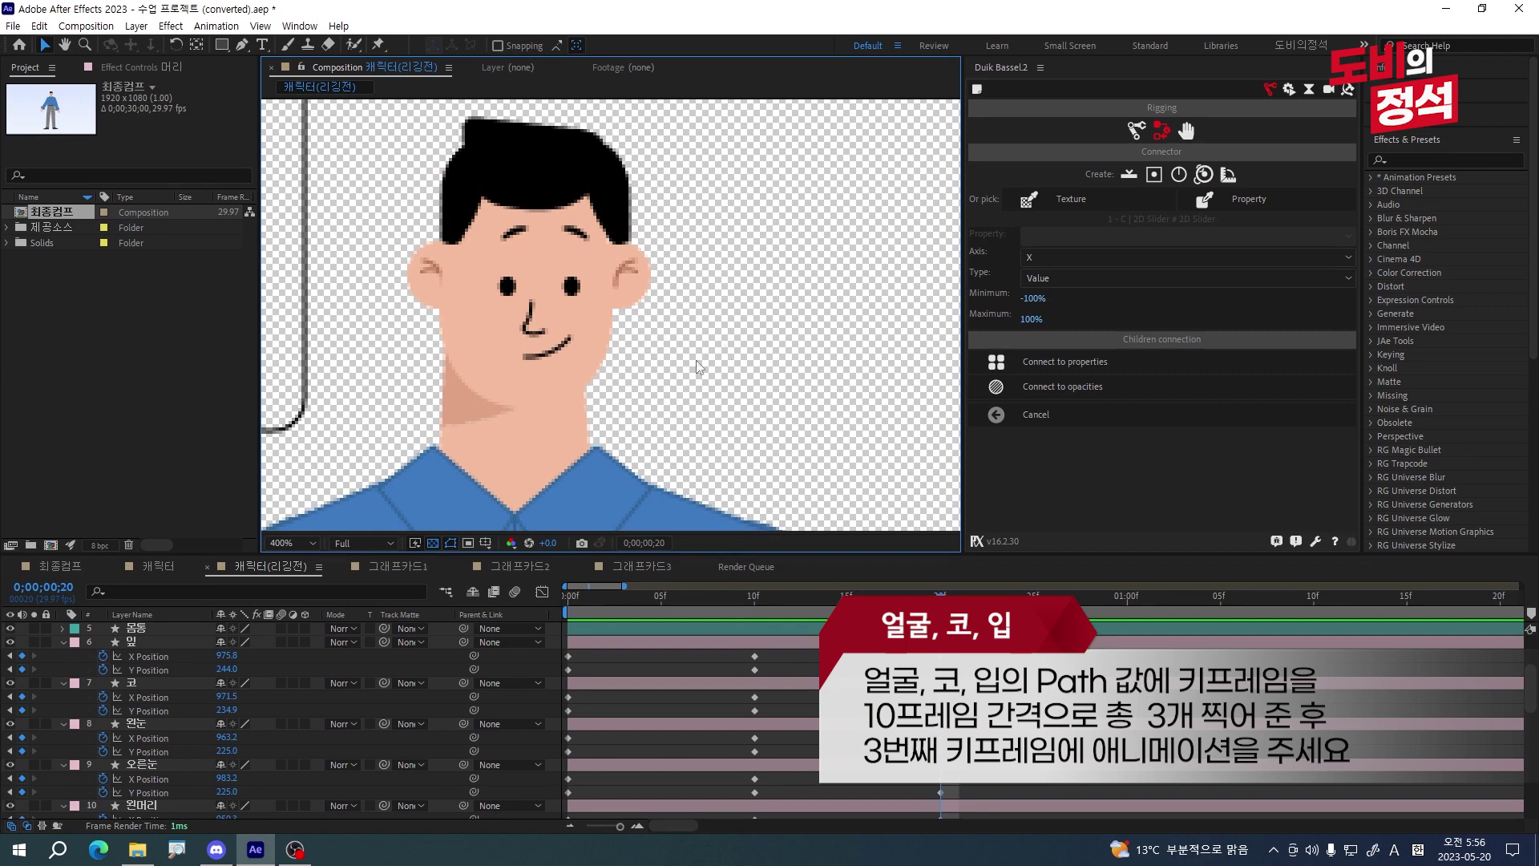
- Expand the mouth layer's Contents down to the Path property of Path 1 in Group 1
left_click(58, 645)
left_click(62, 642)
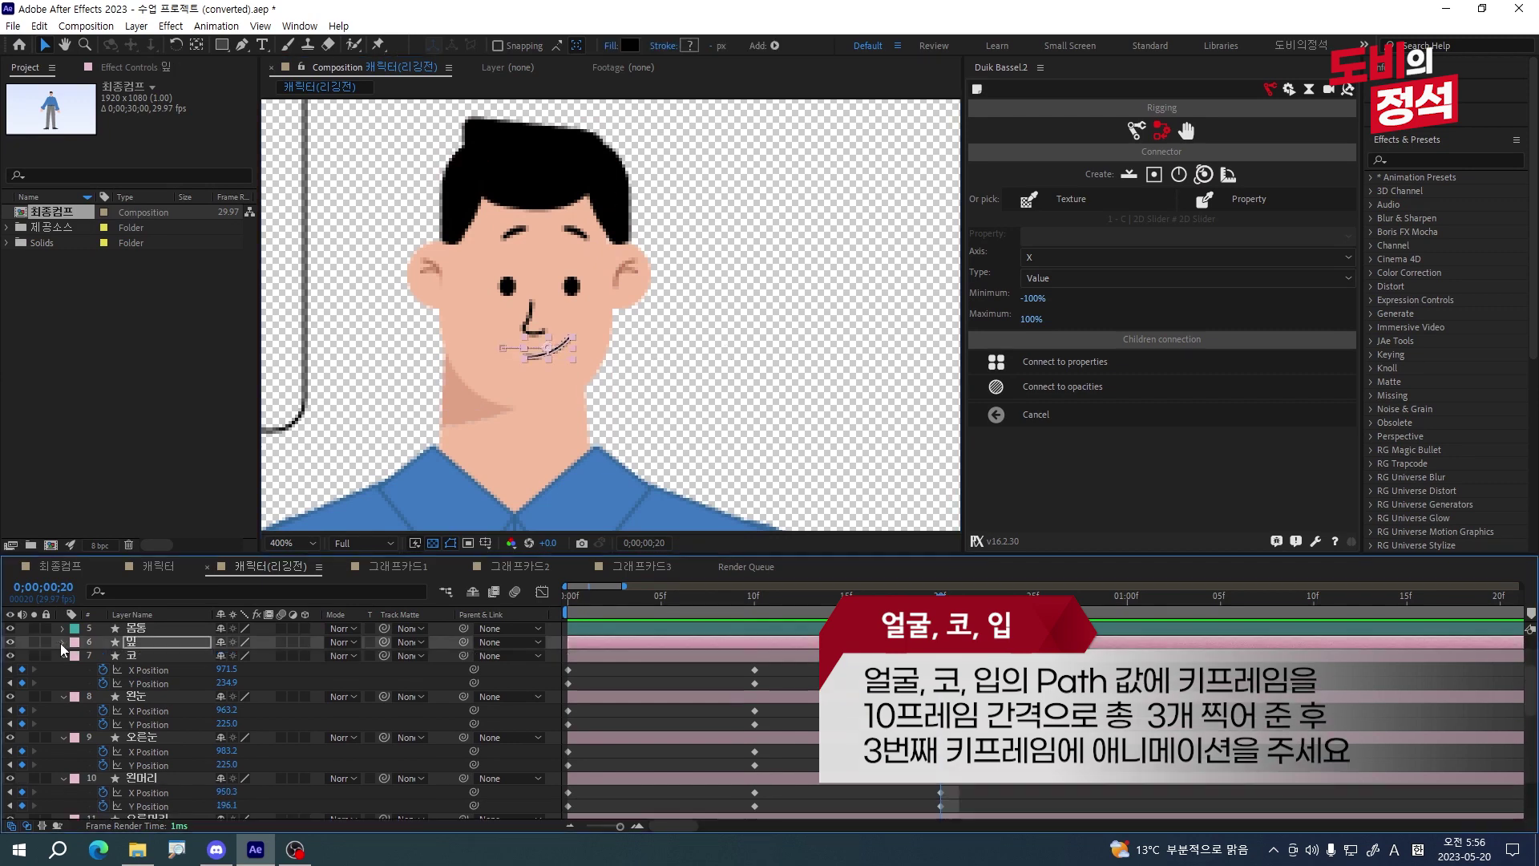
left_click(62, 643)
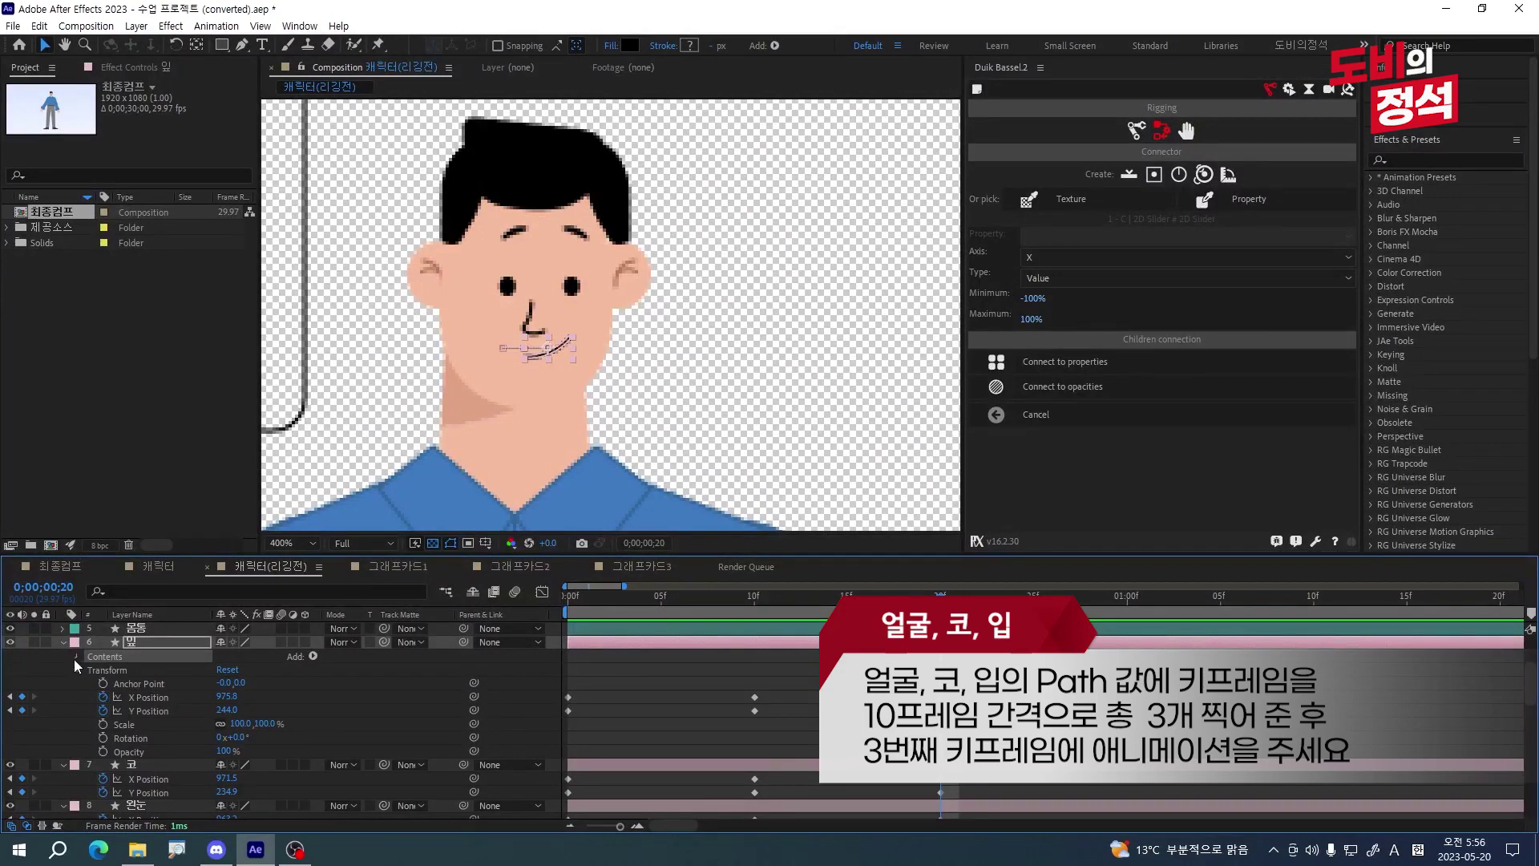
left_click(75, 657)
left_click(118, 672)
left_click(90, 670)
left_click(104, 683)
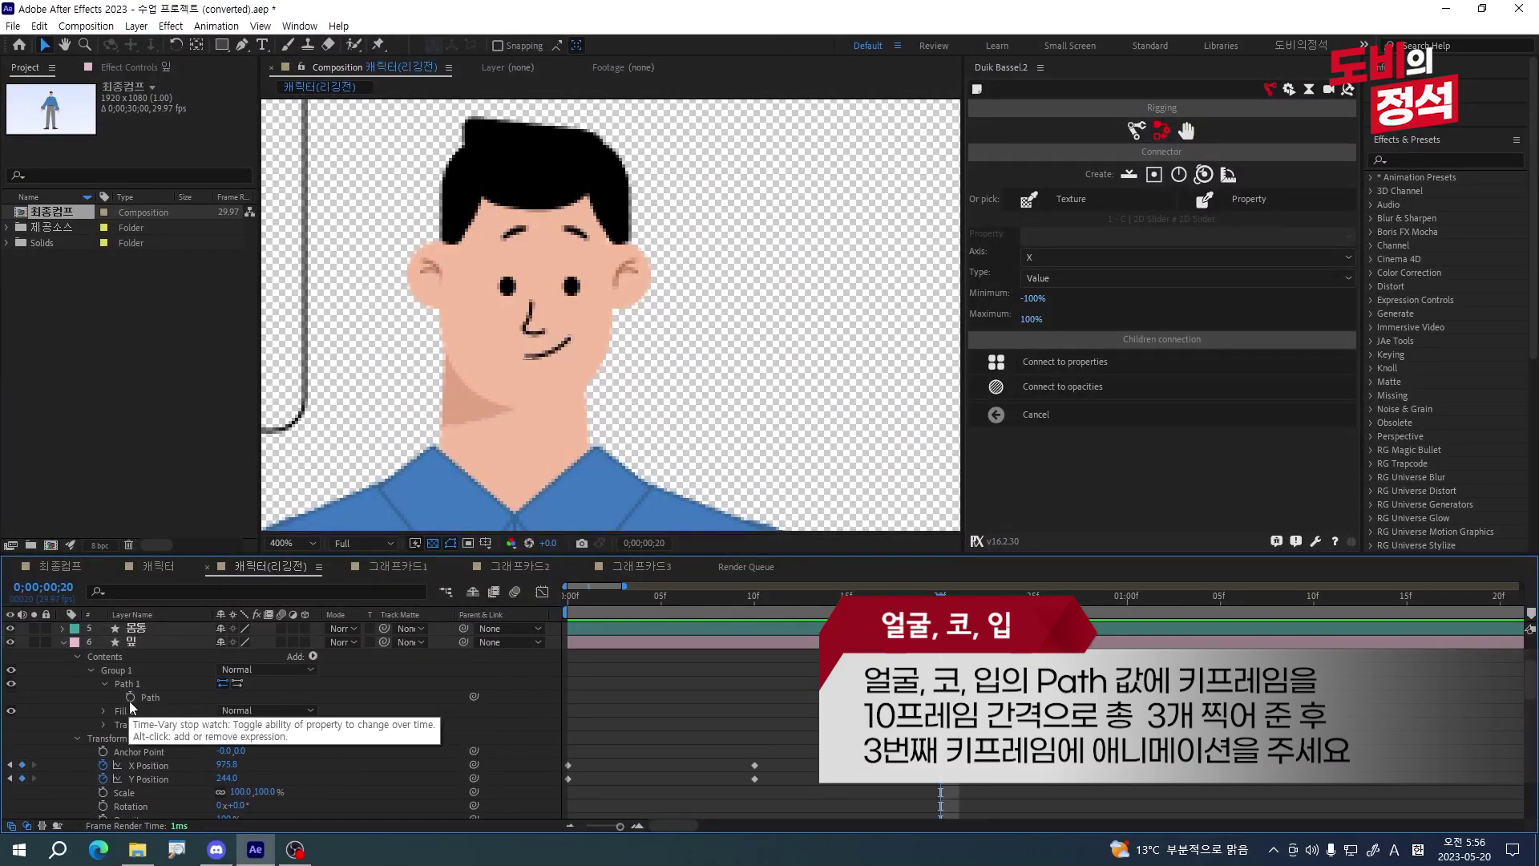
- Keyframe the mouth's Path at frames 20, 10 and 0 with the same shape
left_click(130, 697)
left_click(735, 597)
left_click_drag(742, 634, 753, 647)
key("ctrl+v")
key("Home")
key("ctrl+v")
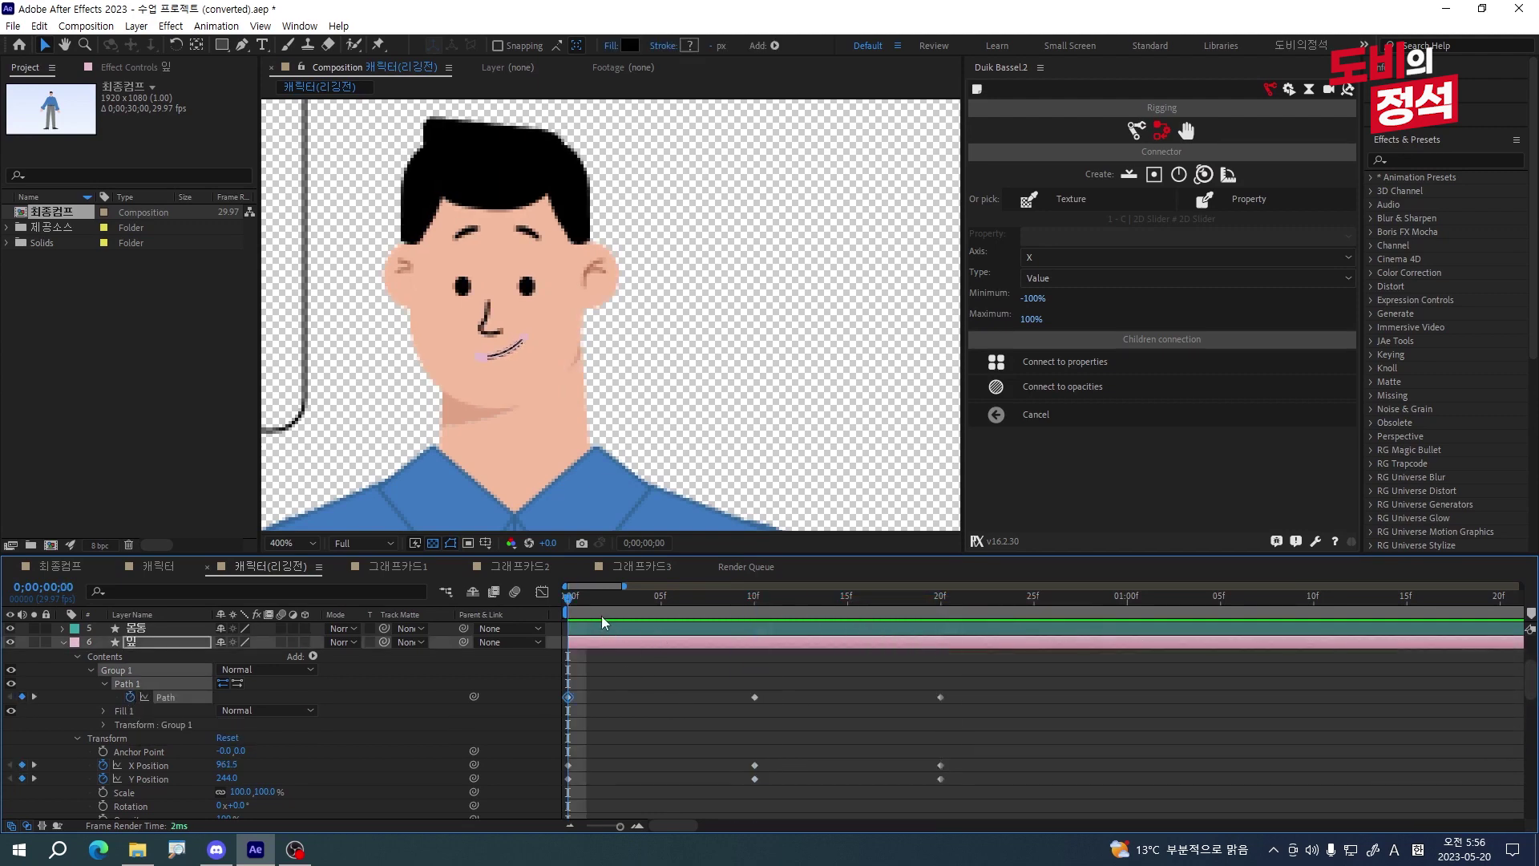
- At frame 20, mirror the mouth's path horizontally with free transform
key("k")
key("k")
left_click(165, 697)
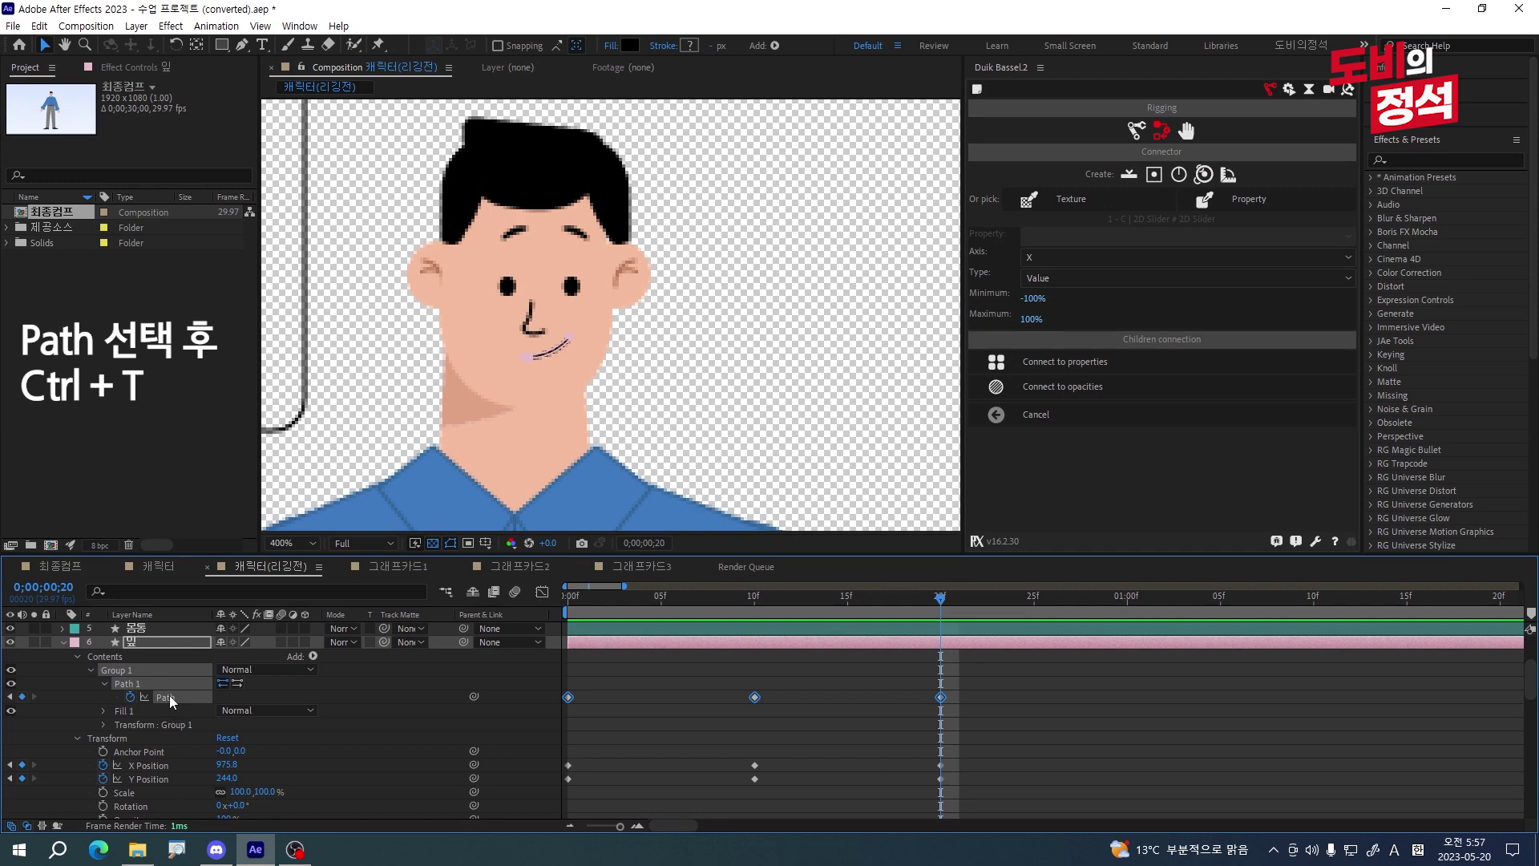
scroll(503, 384, "up", 2)
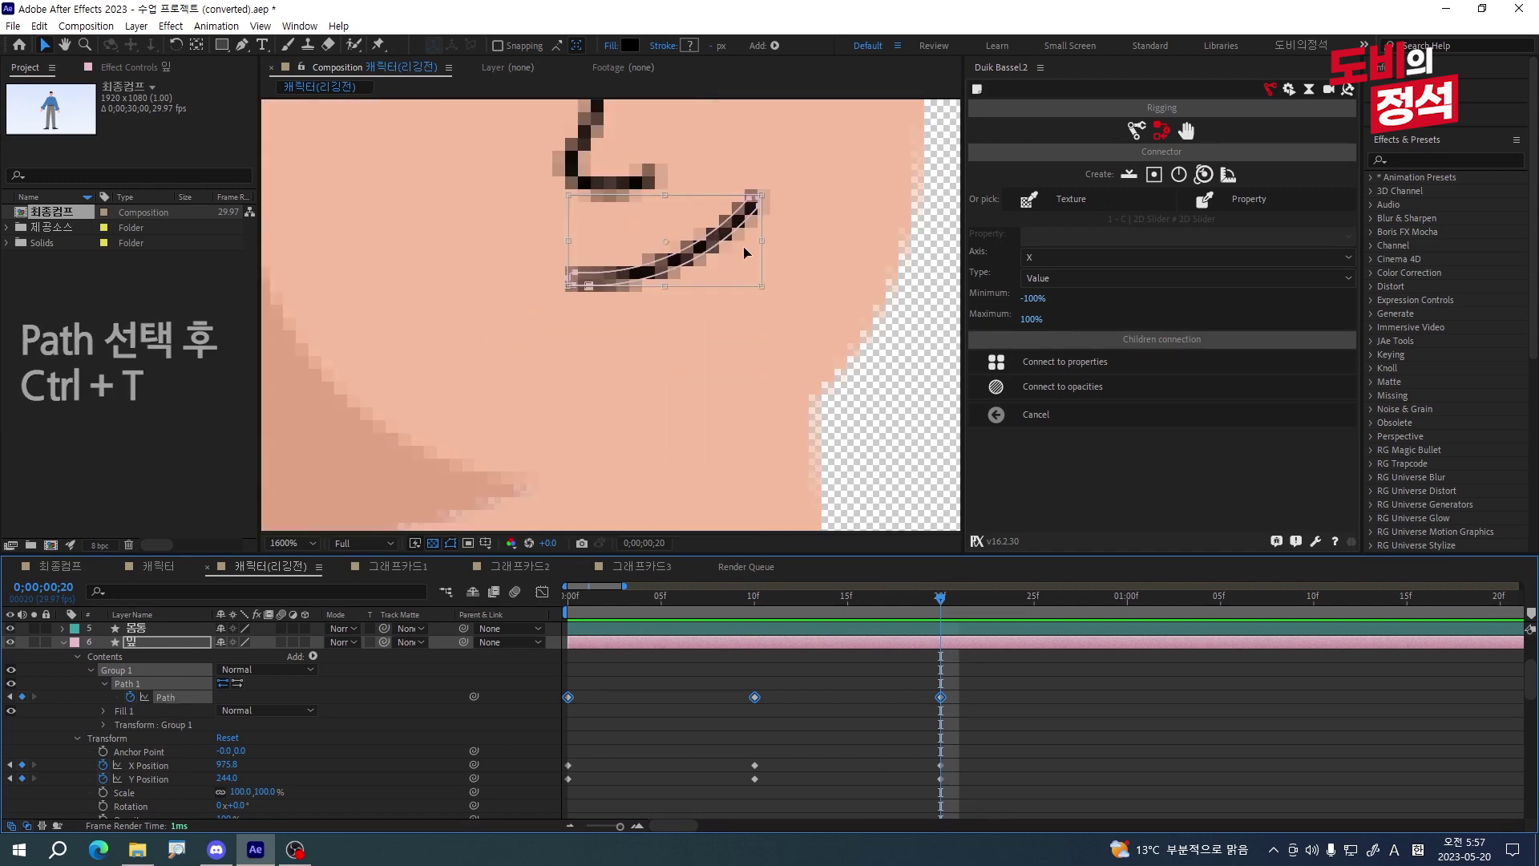
scroll(743, 255, "down", 1)
left_click_drag(743, 255, 688, 266)
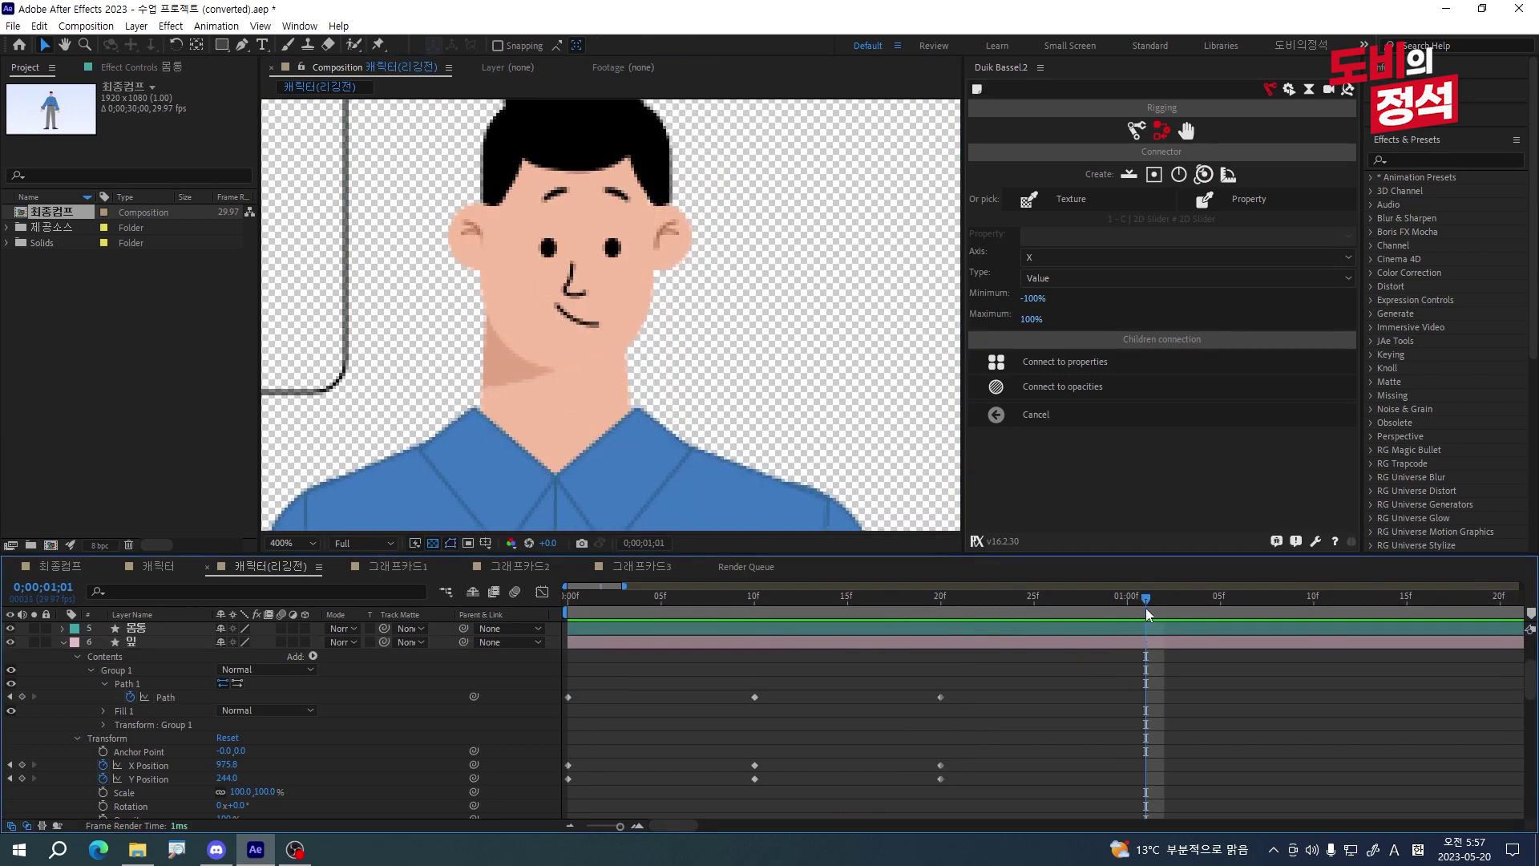
- Mirror the nose's path horizontally at frame 20 and preview the head turn from frame 0
left_click_drag(1146, 607, 940, 607)
scroll(615, 132, "up", 1)
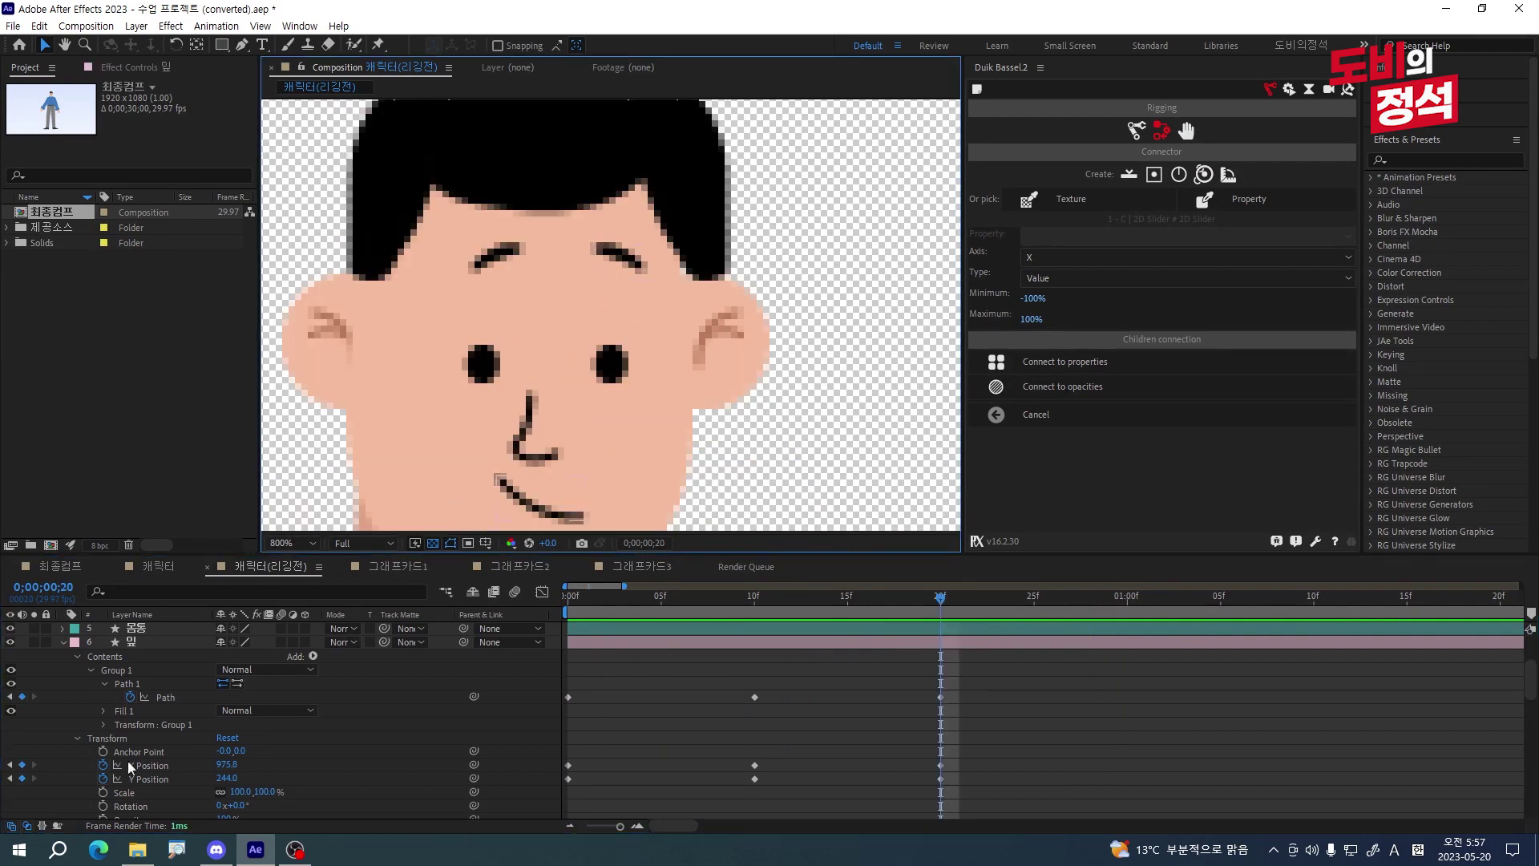
scroll(149, 753, "down", 6)
double_click(525, 445)
left_click_drag(558, 427, 464, 429)
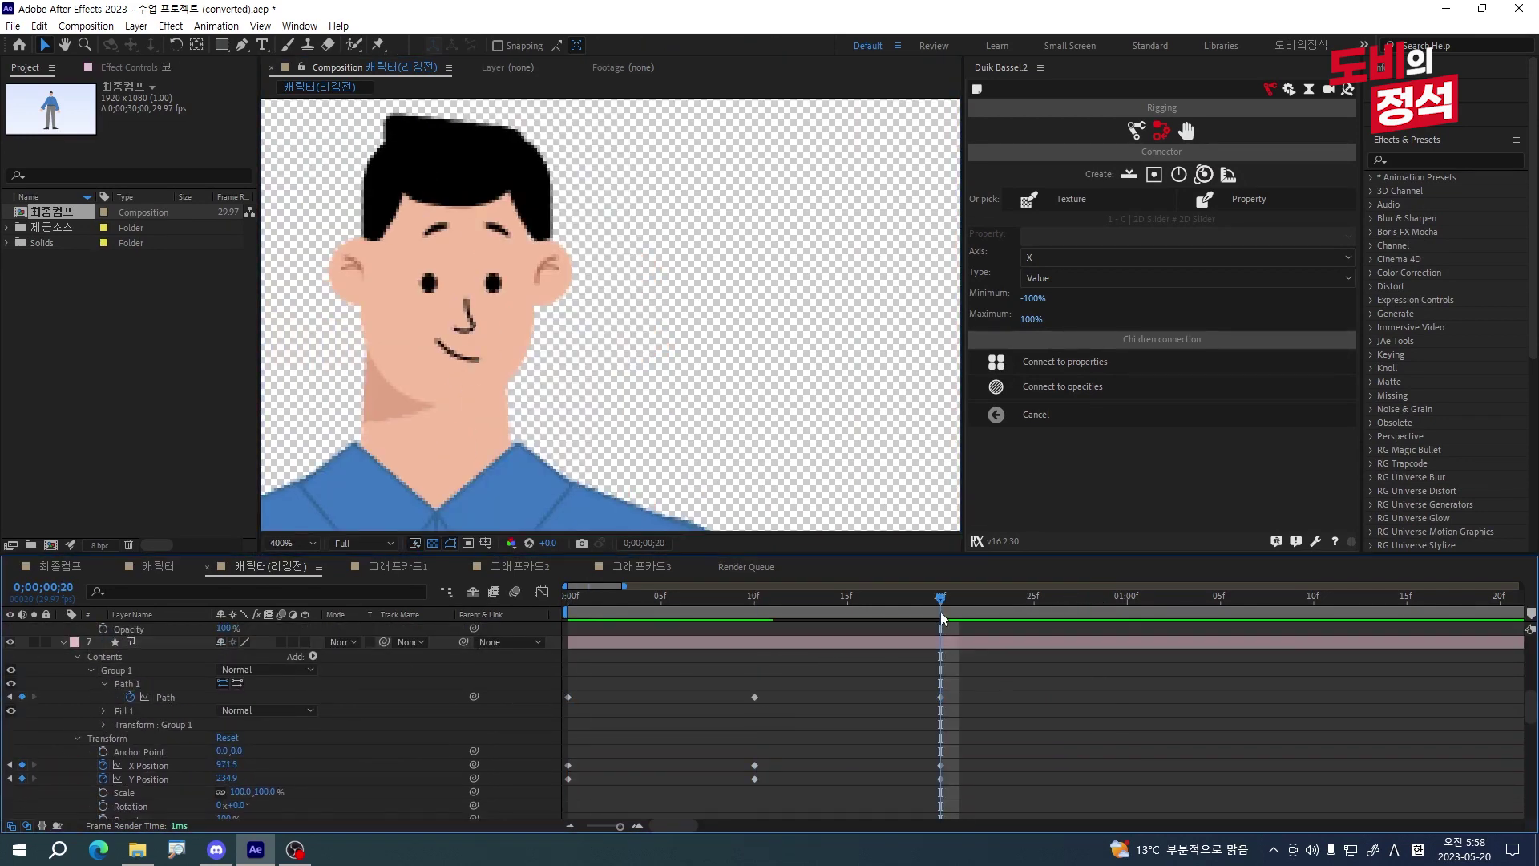
left_click_drag(940, 610, 189, 618)
key("space")
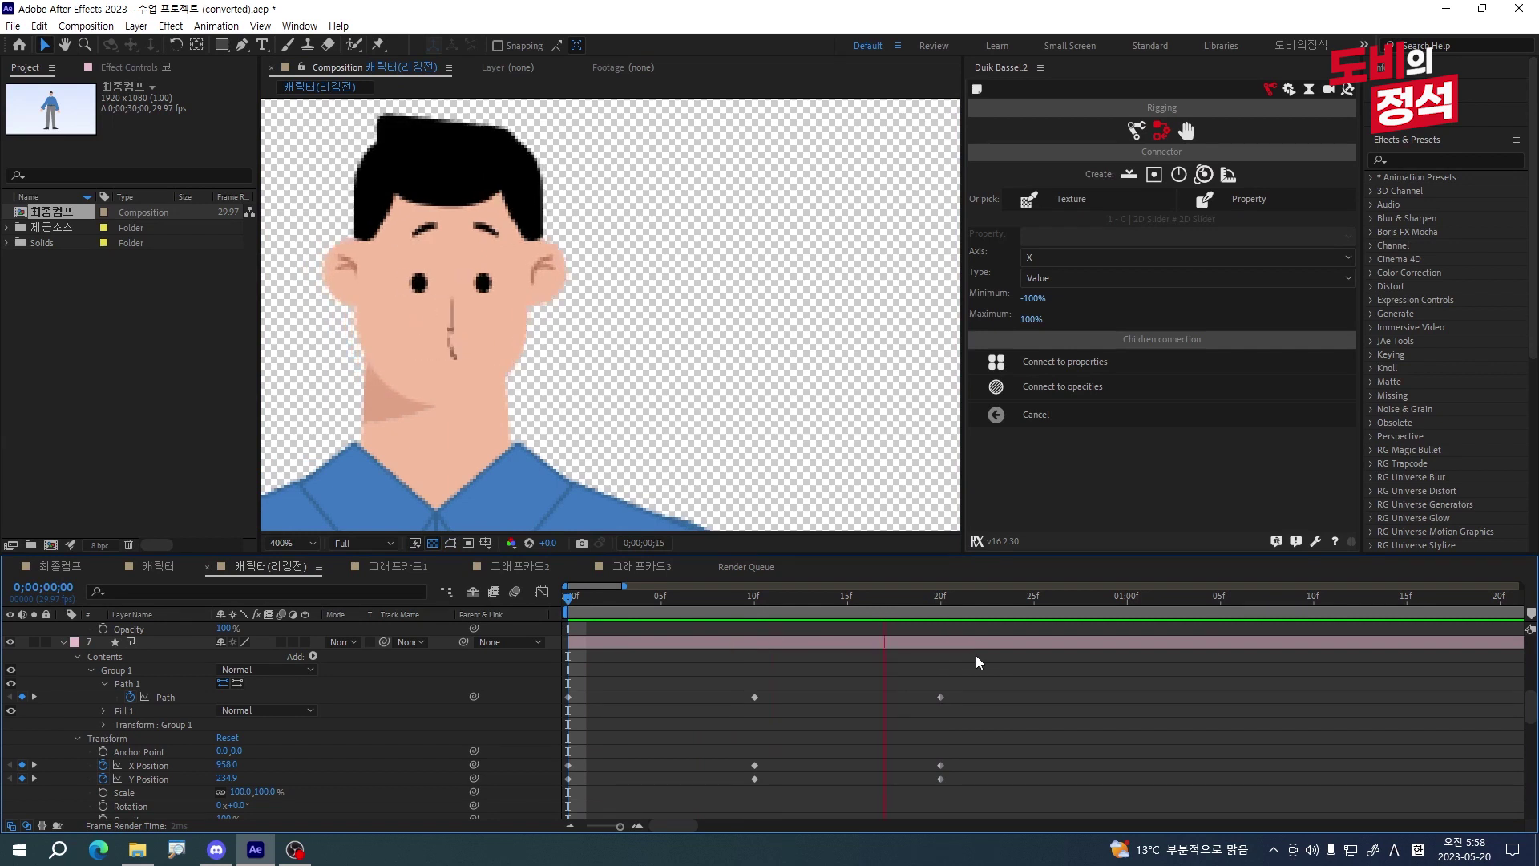
- Reveal the Path property of the 머리 hair layer and keyframe it at frames 0, 10 and 20
scroll(1026, 721, "down", 5)
scroll(1027, 721, "down", 2)
left_click(168, 695)
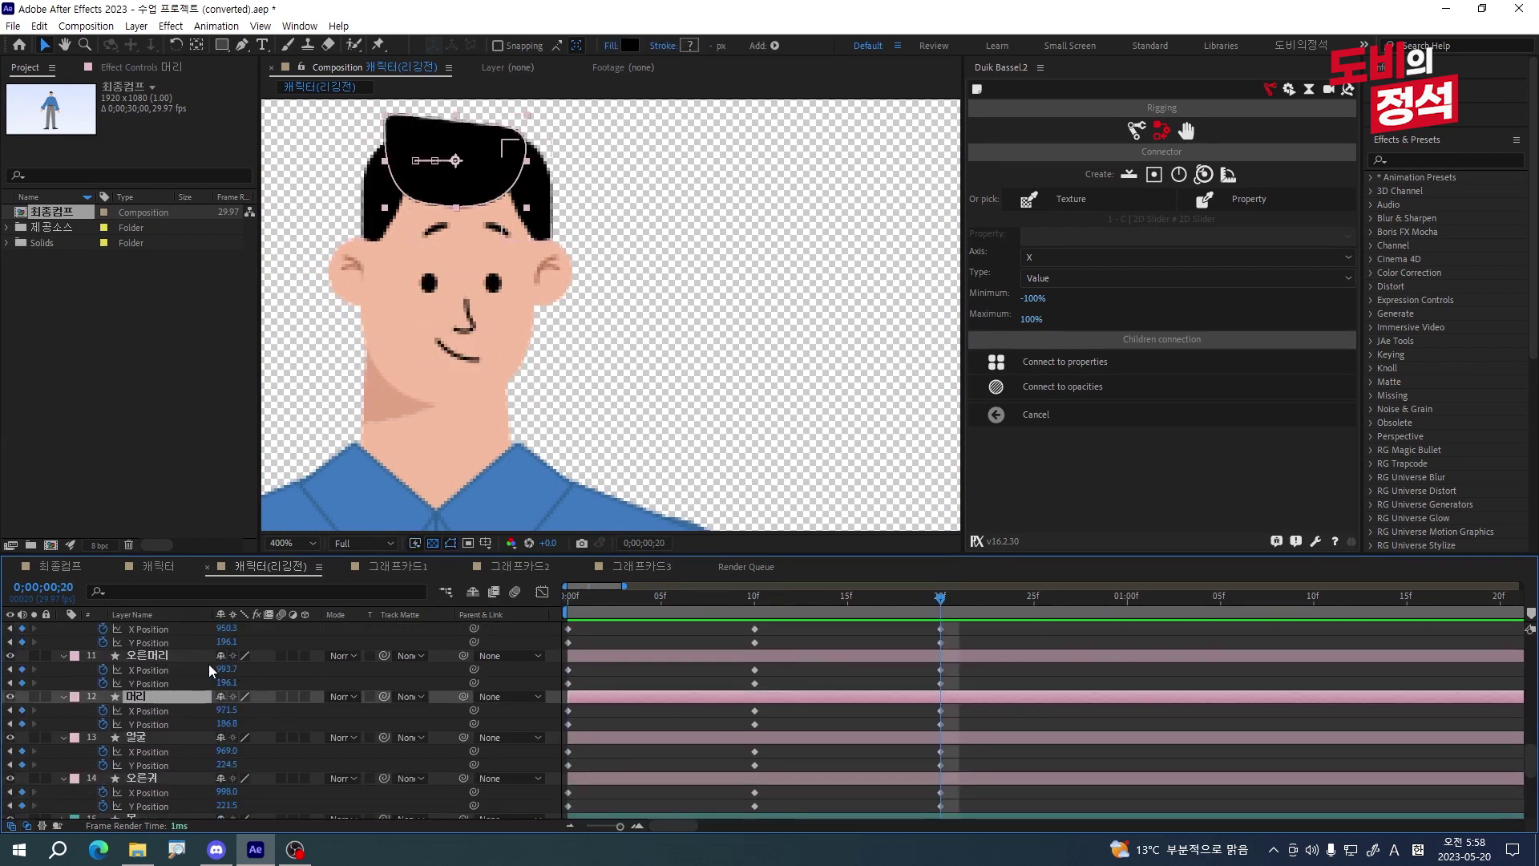
left_click(62, 697)
left_click(62, 697)
left_click_drag(809, 609, 940, 687)
- Mirror the 머리 hair layer's path horizontally at frame 20 with free transform and preview the head turn
left_click_drag(590, 214, 659, 494)
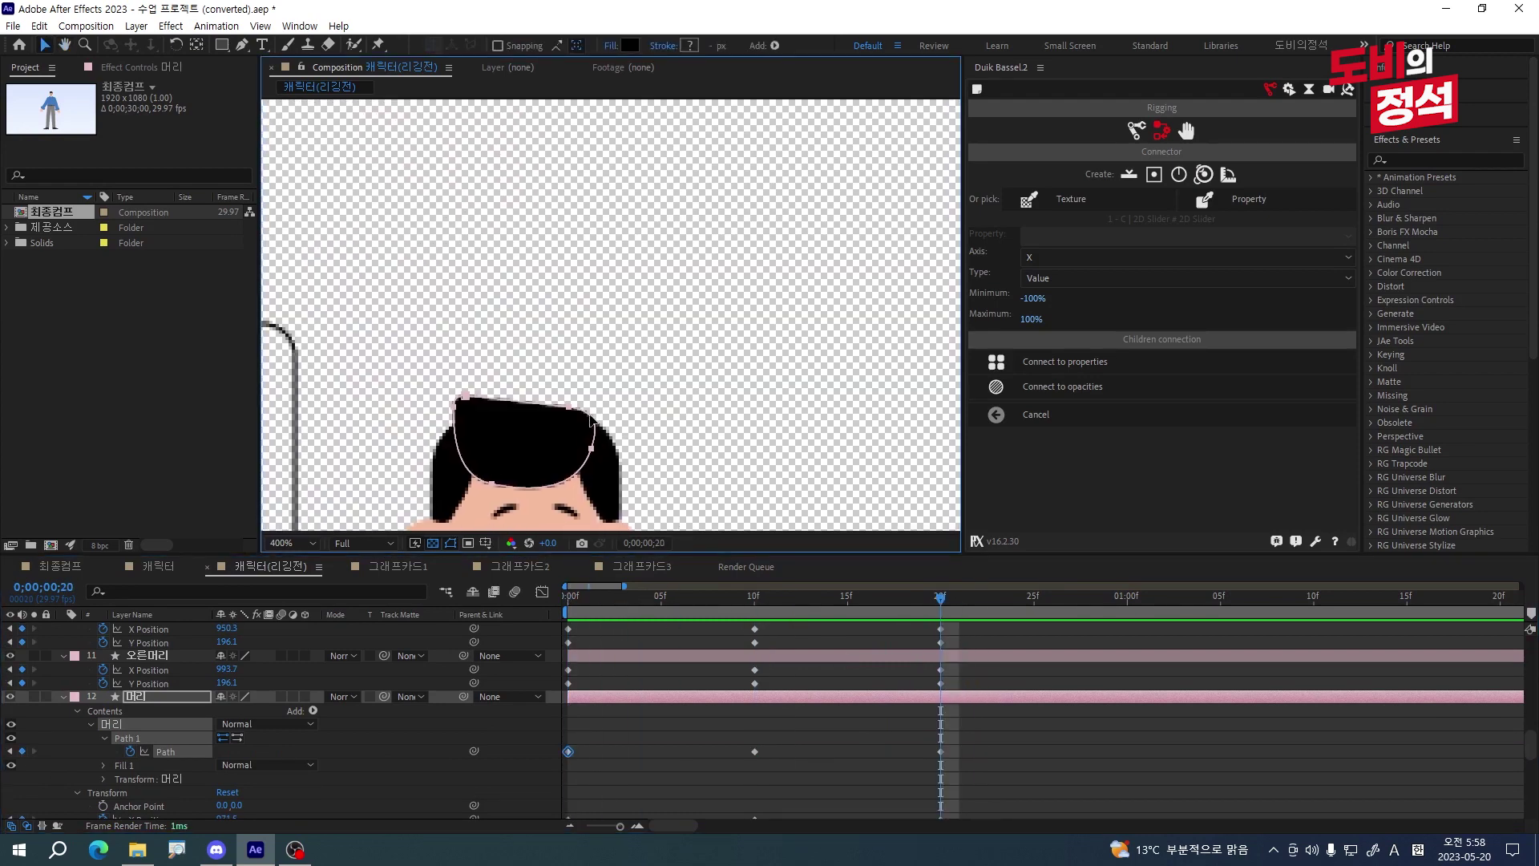
left_click_drag(631, 383, 610, 434)
left_click_drag(508, 340, 449, 415)
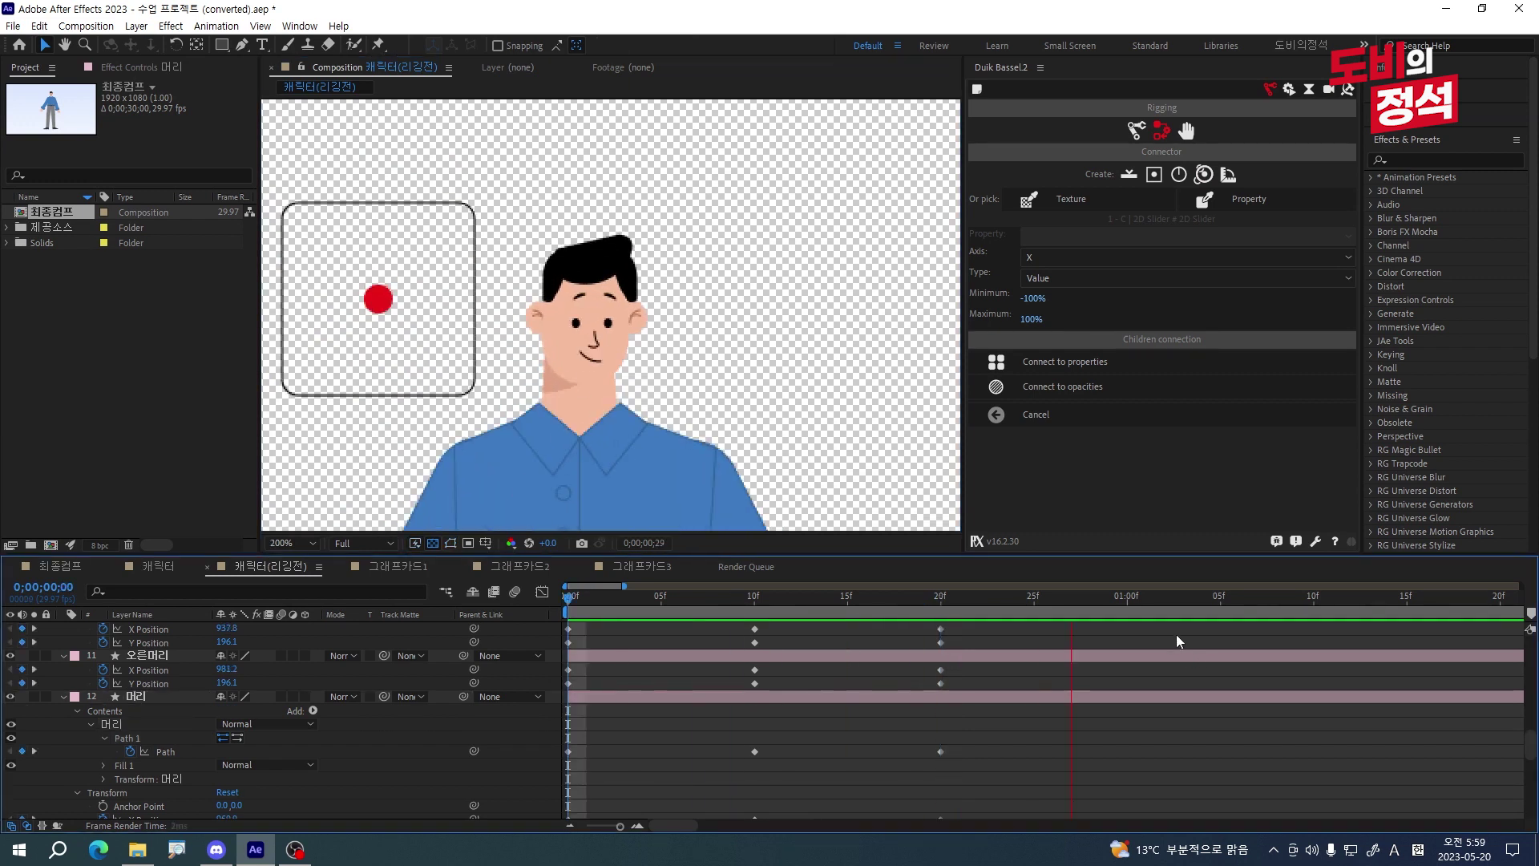
key("space")
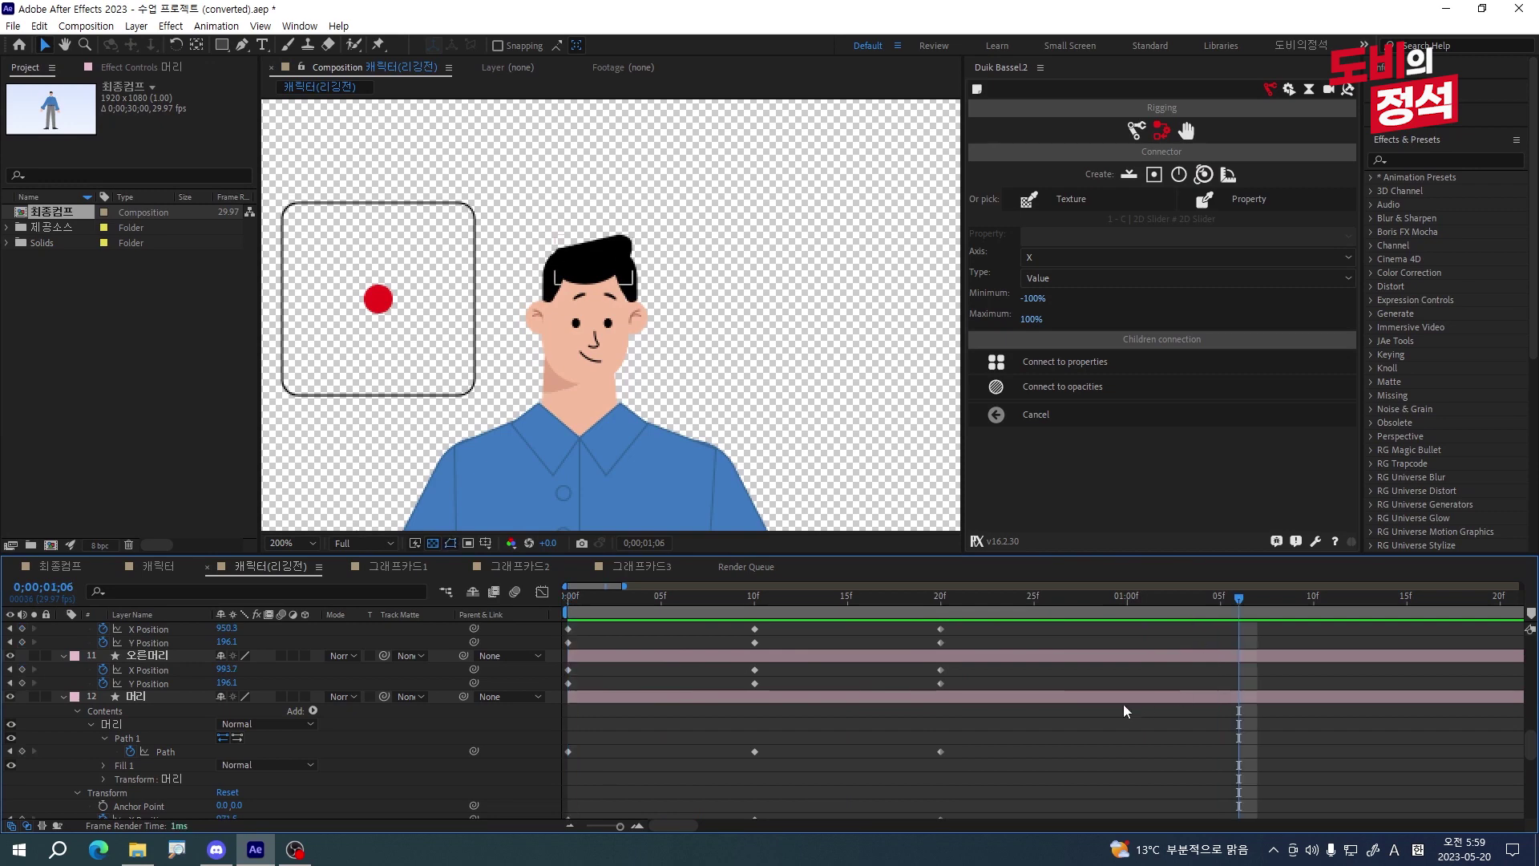
- Select every pink-labelled face layer and show only the keyframed properties
left_click(75, 156)
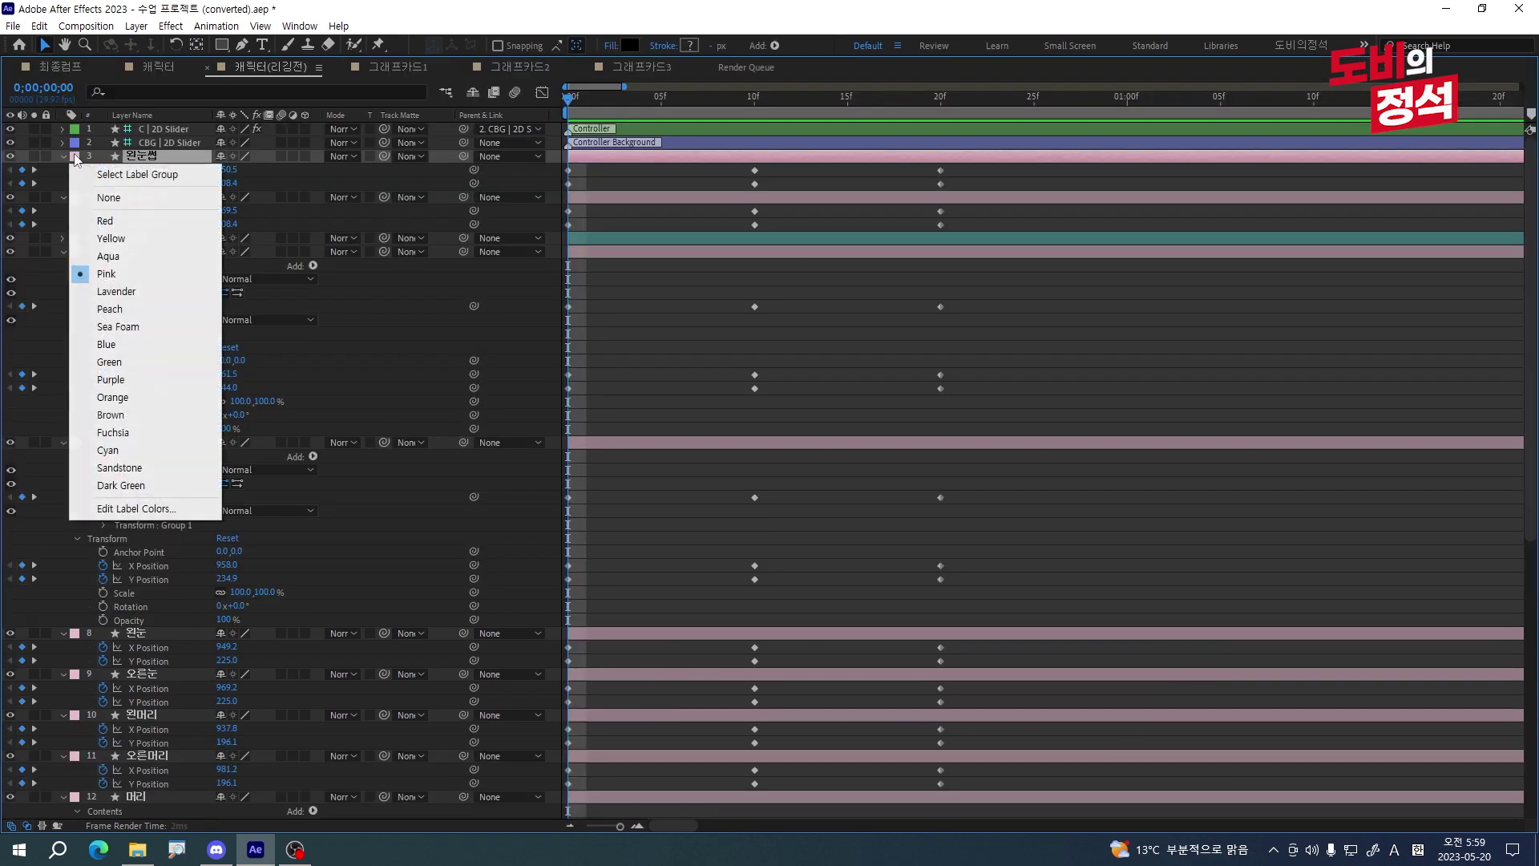
left_click(137, 175)
key("u")
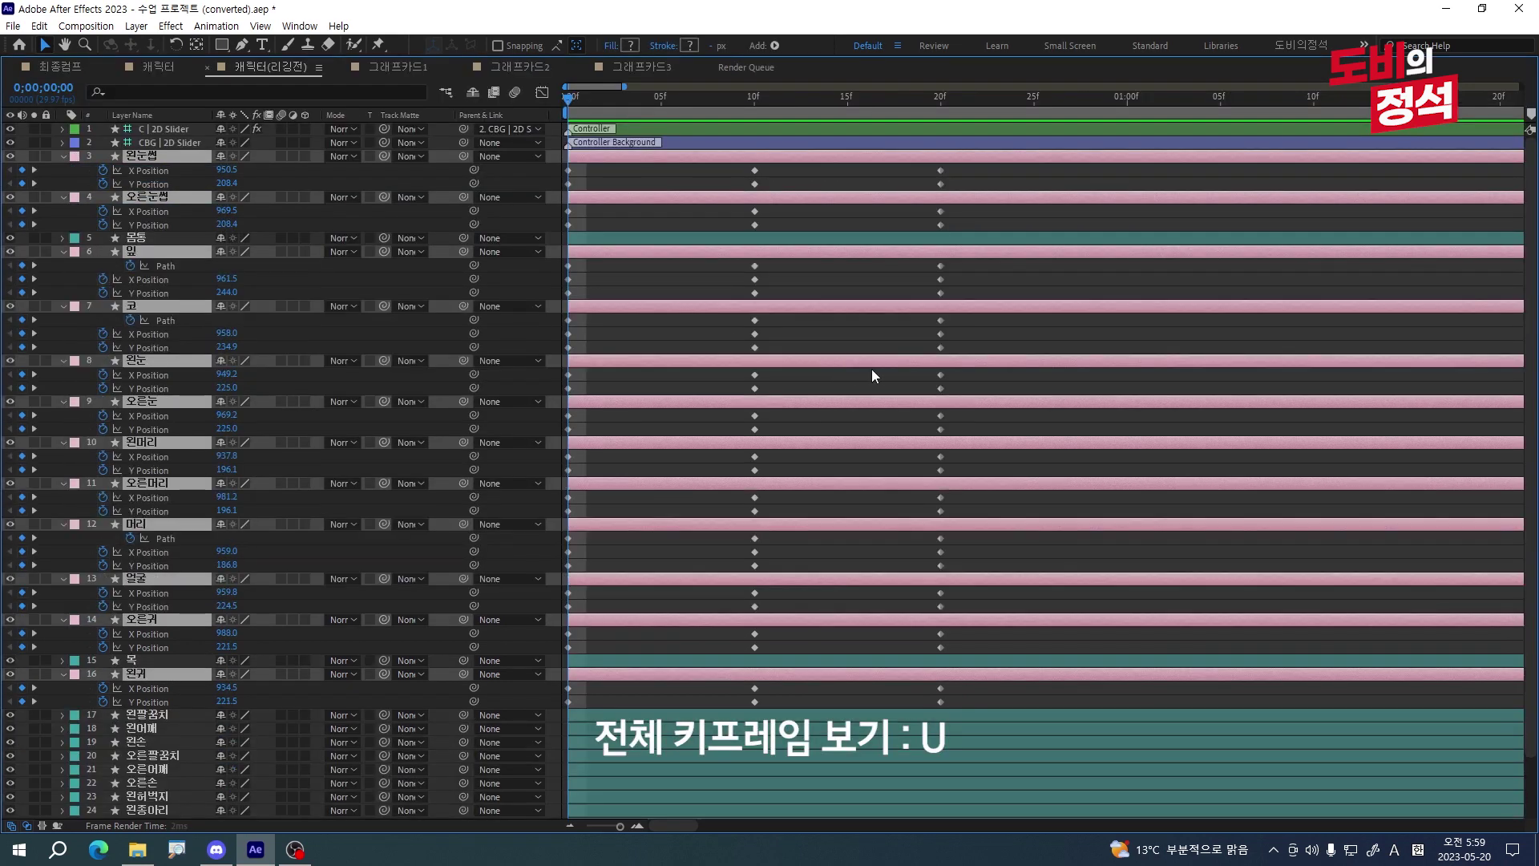
key("u")
key("u")
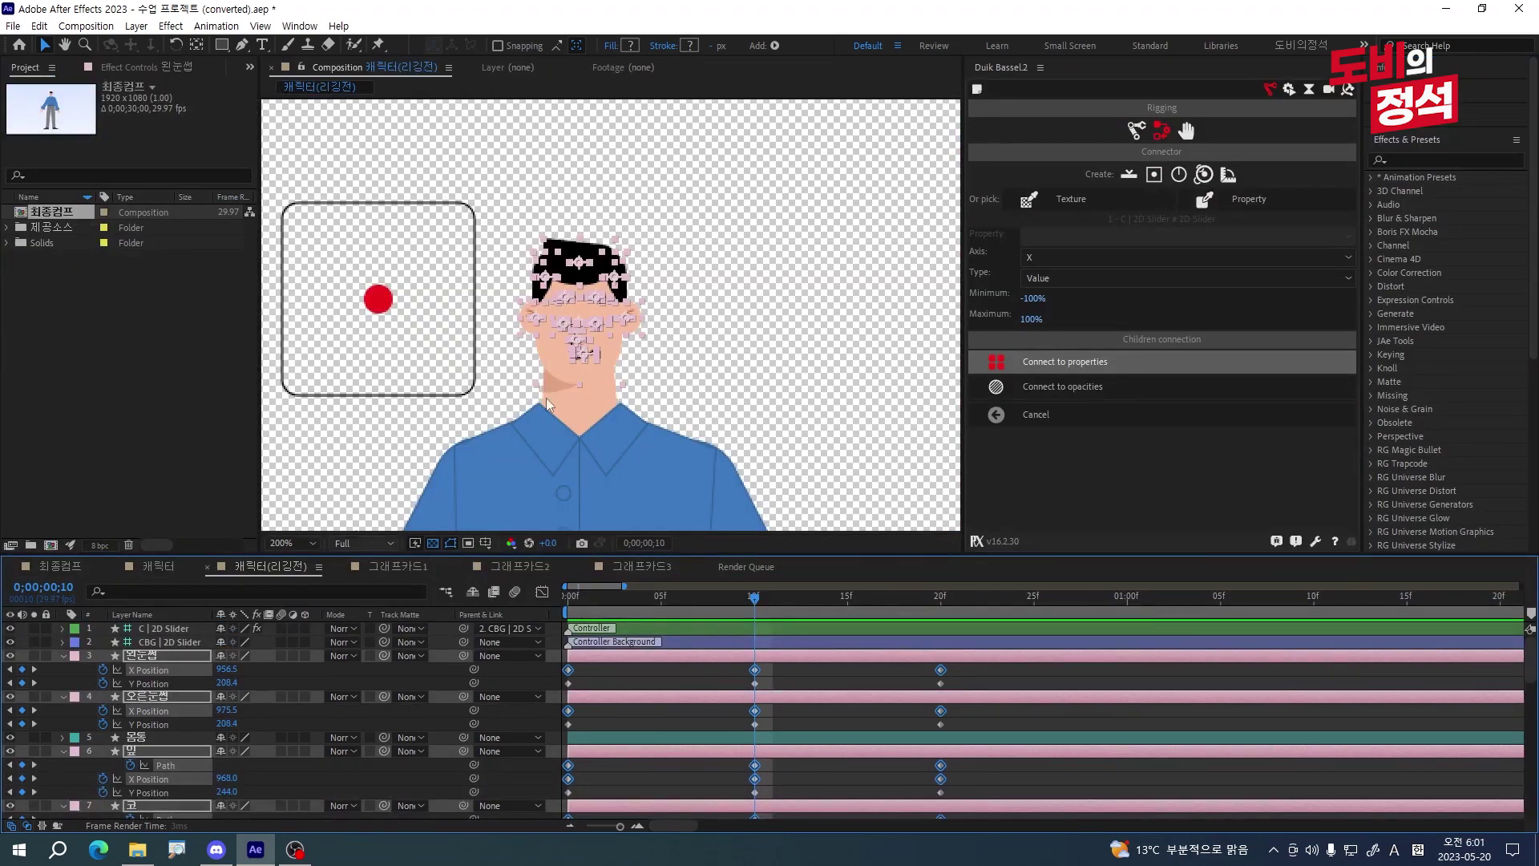
- Connect the face layers' X Position and Path properties to the 2D slider's X axis with type Value, and test the slider
left_click(1042, 362)
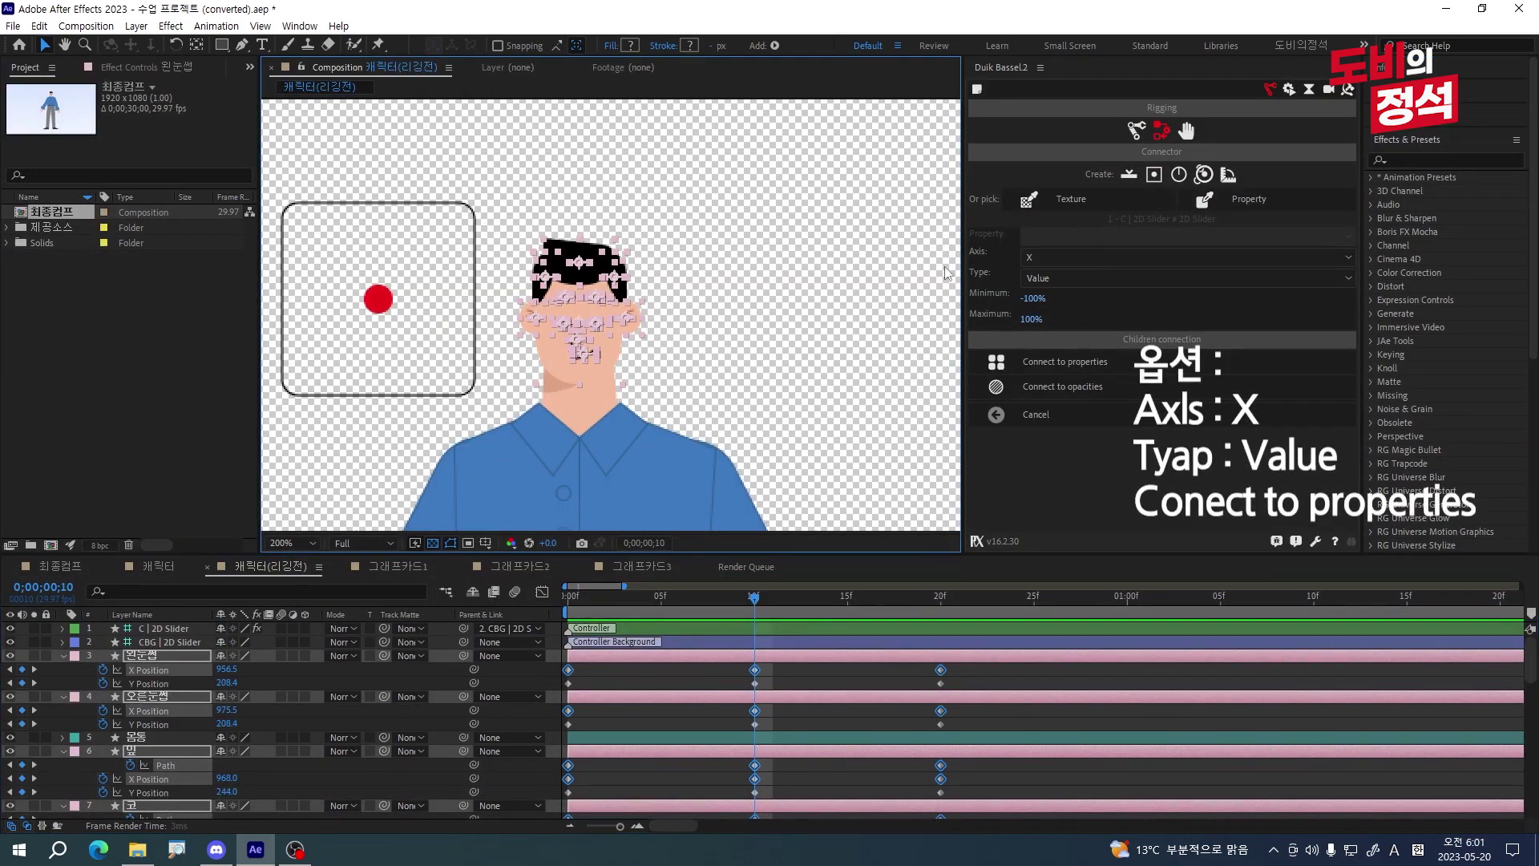
left_click(1064, 363)
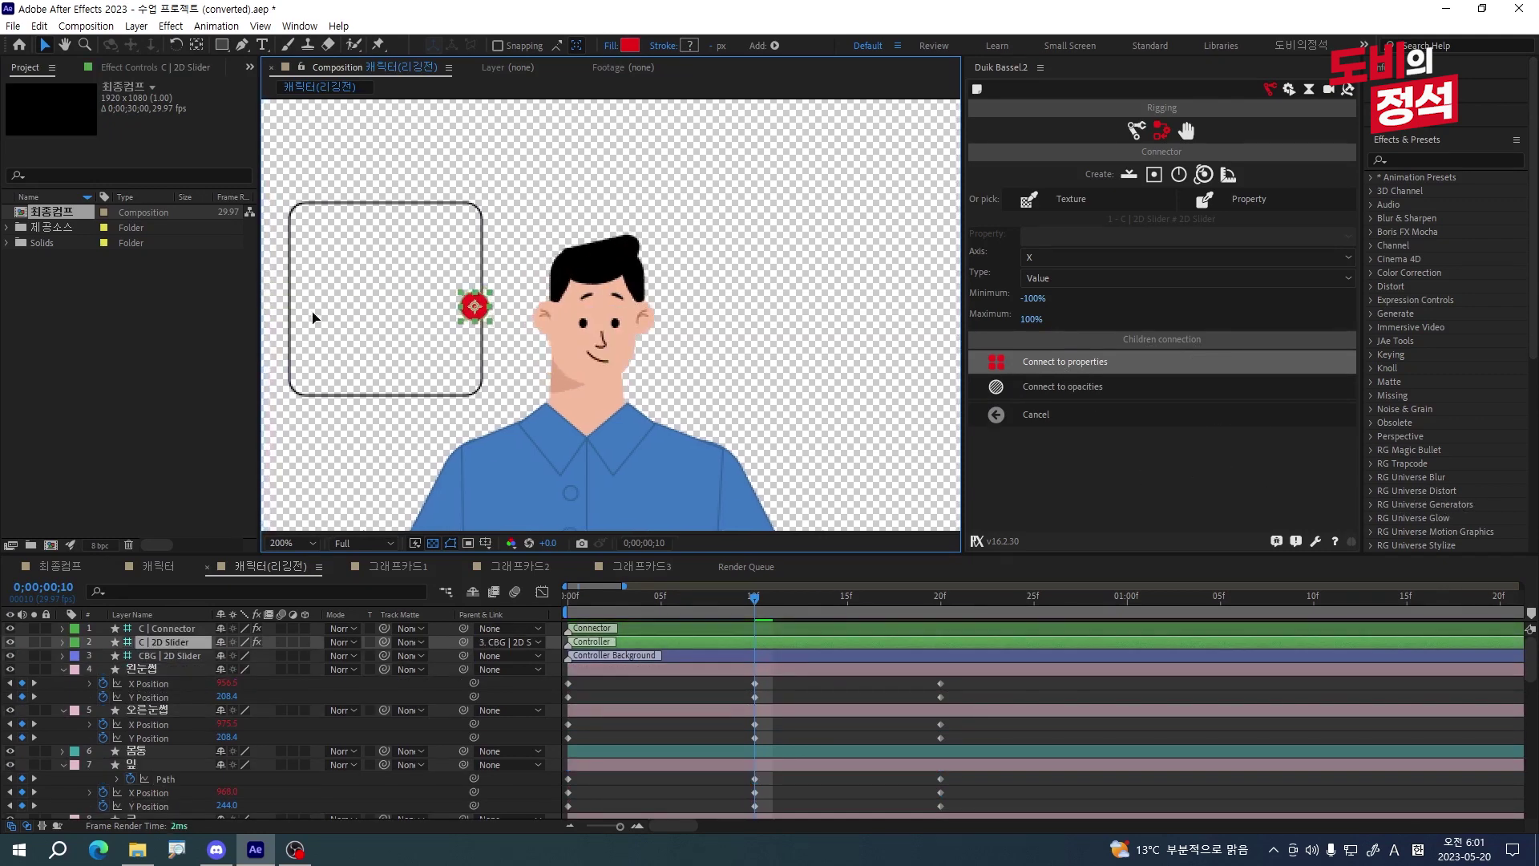
left_click_drag(487, 311, 350, 321)
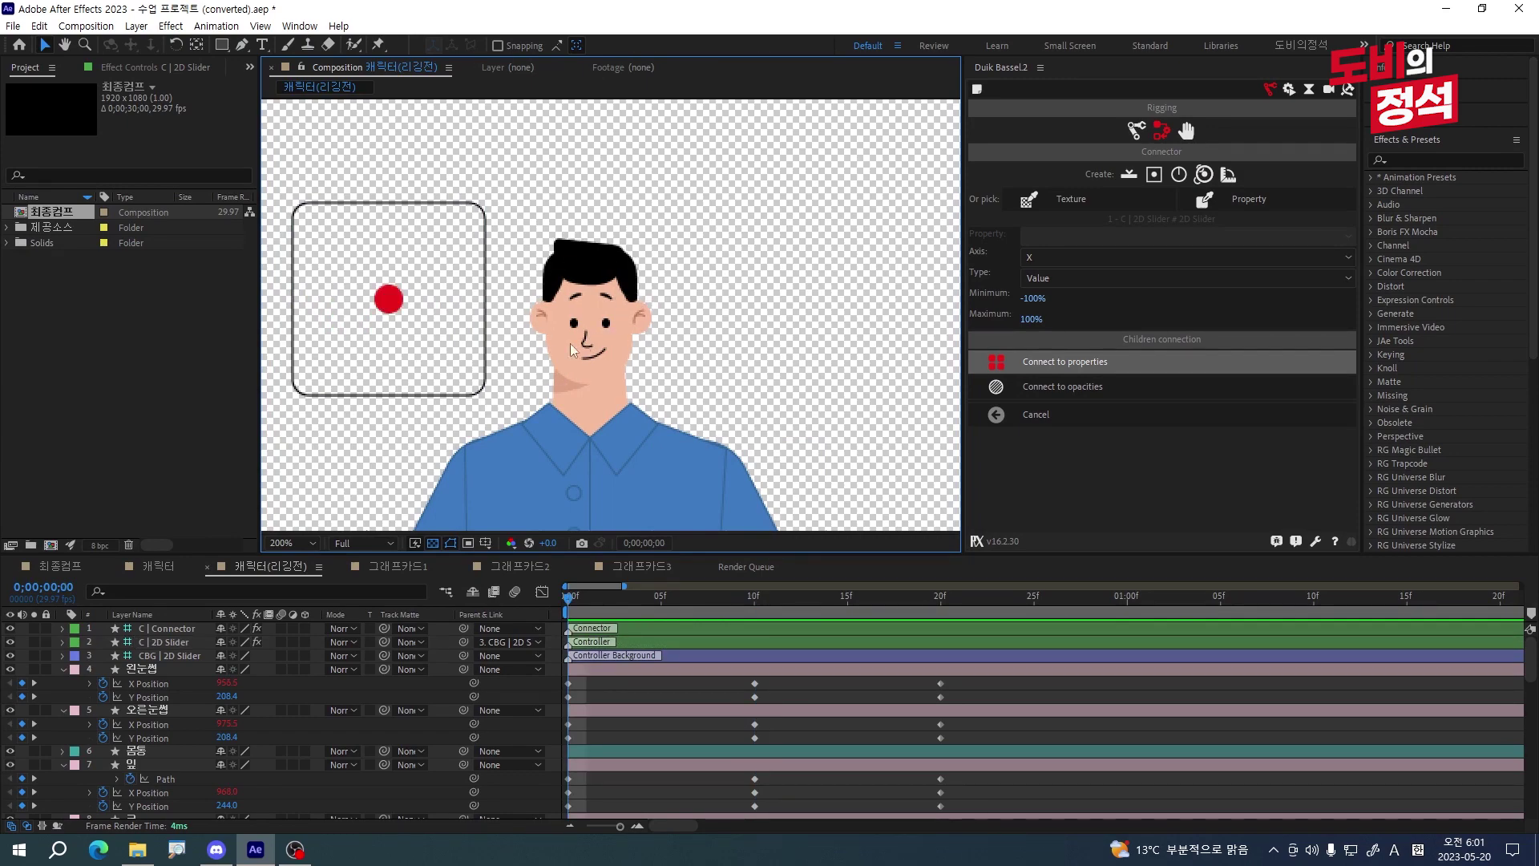
- Pose the face layers for vertical head movement, nudging the features up 10 px at frame 0 and adjusting the downward pose at frame 20
left_click(619, 364)
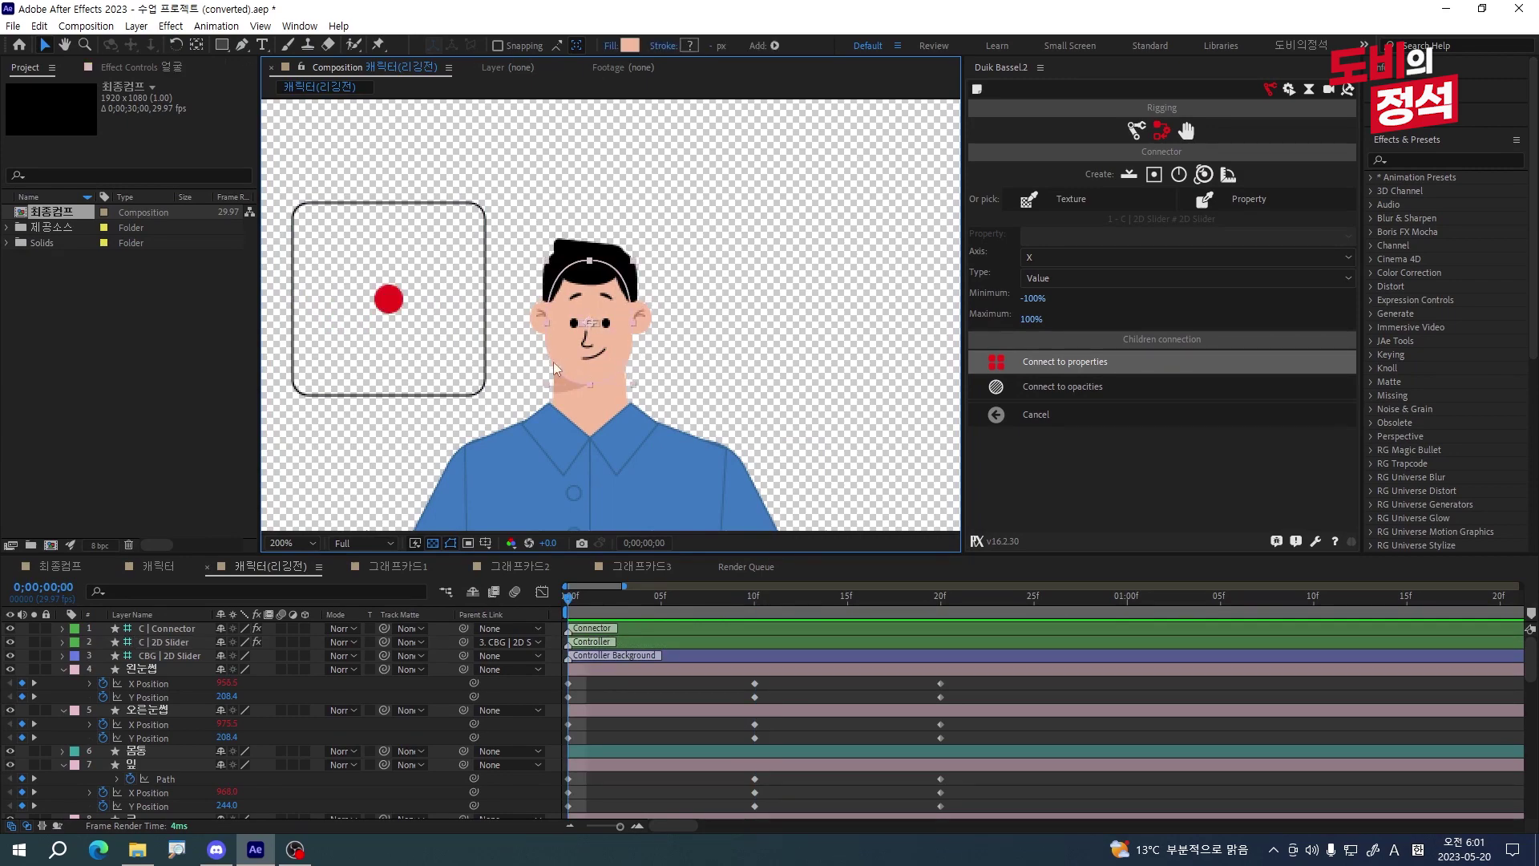
scroll(530, 331, "up", 1)
left_click(680, 316)
key("shift+Up")
left_click(650, 172)
left_click(561, 302)
left_click(665, 377)
key("shift+Up")
scroll(168, 725, "down", 3)
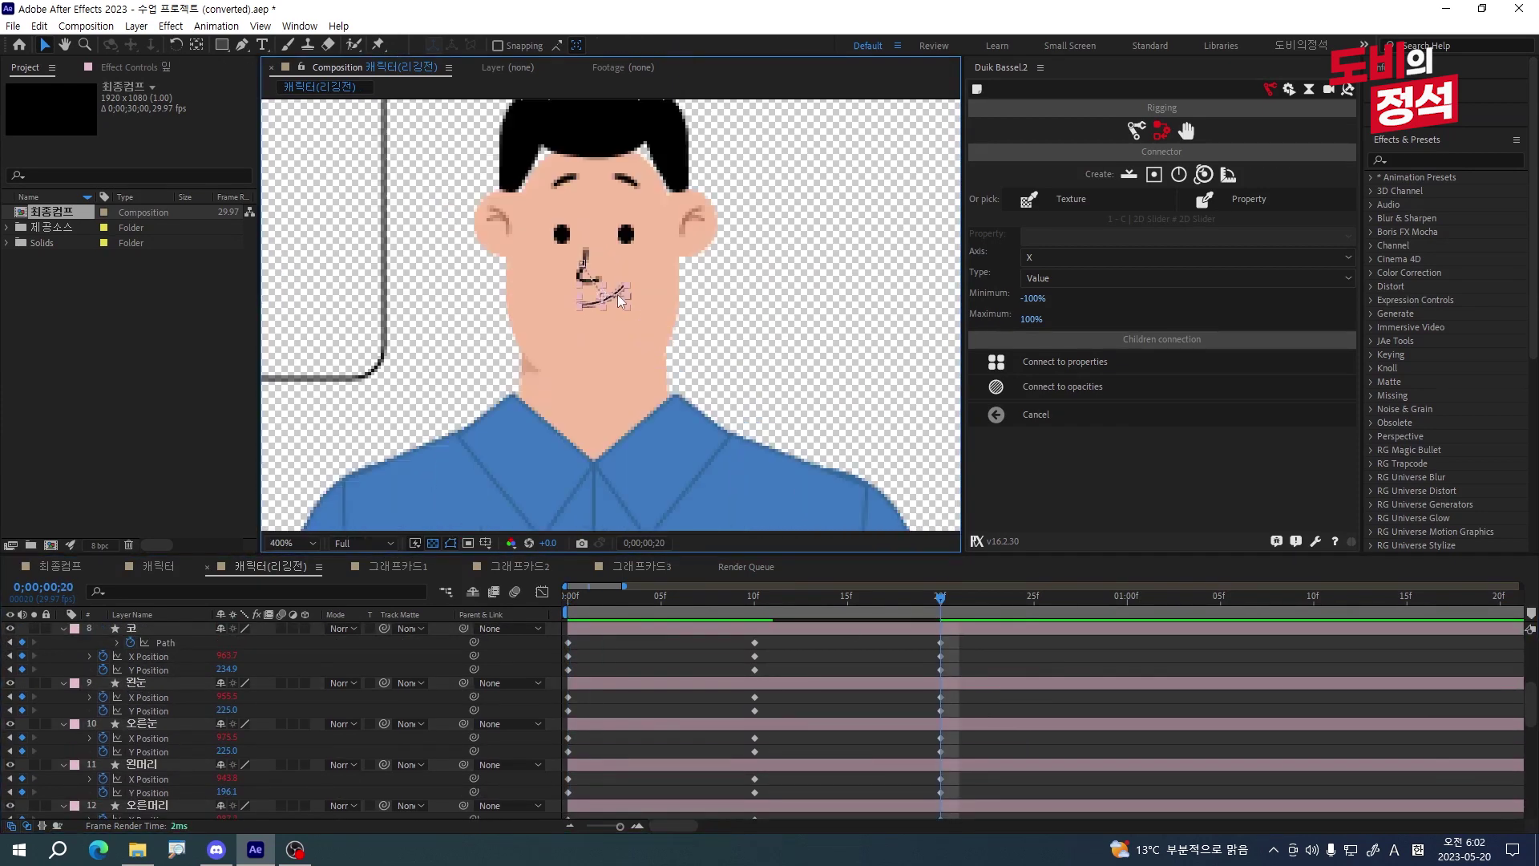
left_click(625, 230)
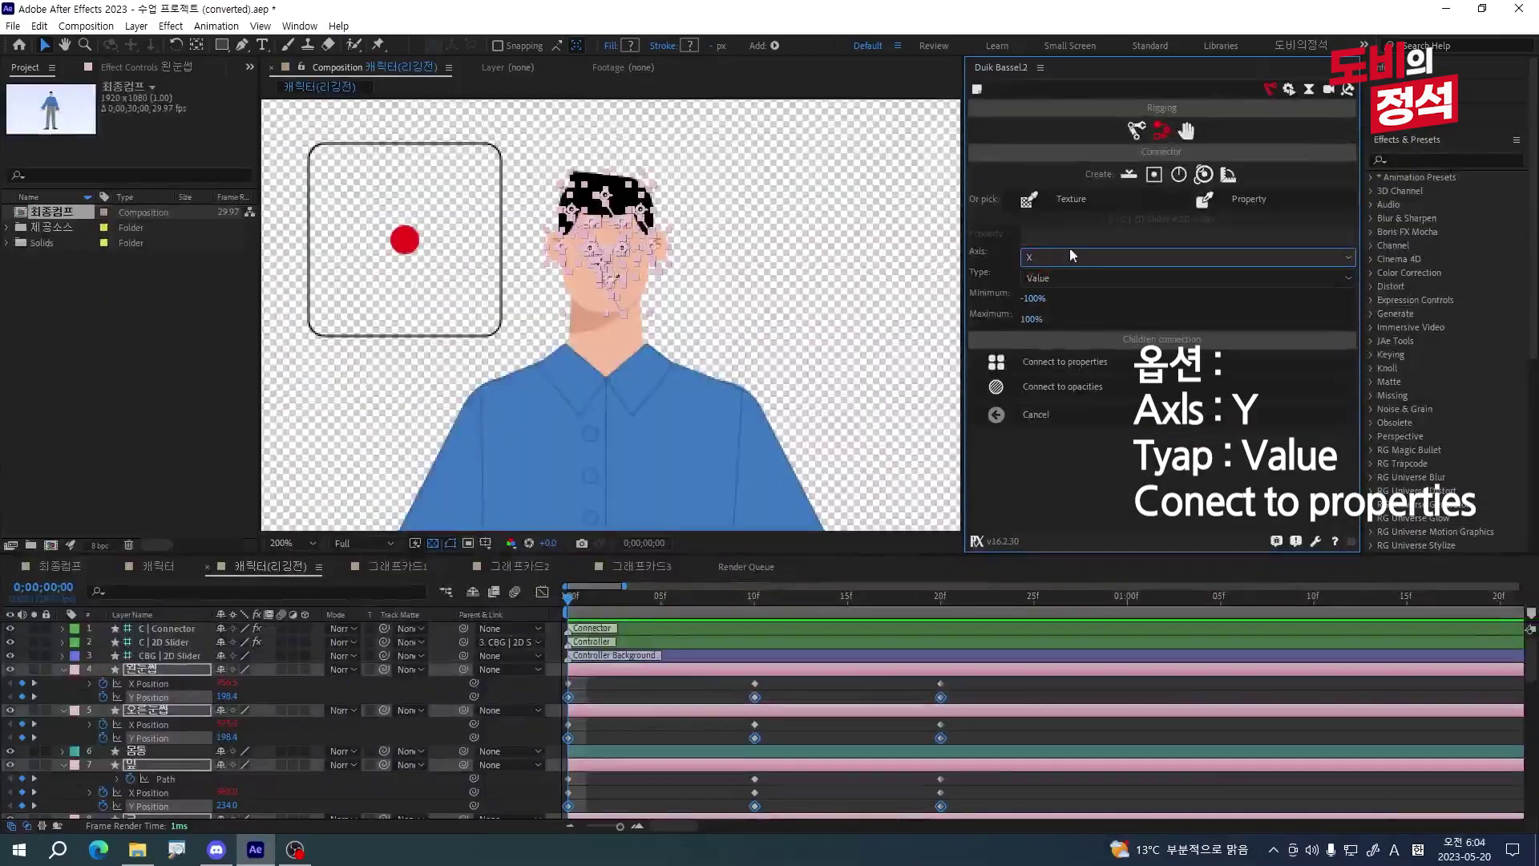
- Connect the face layers' Y Position properties to the 2D slider's Y axis with type Value, and test the slider
left_click(1134, 250)
left_click(1118, 329)
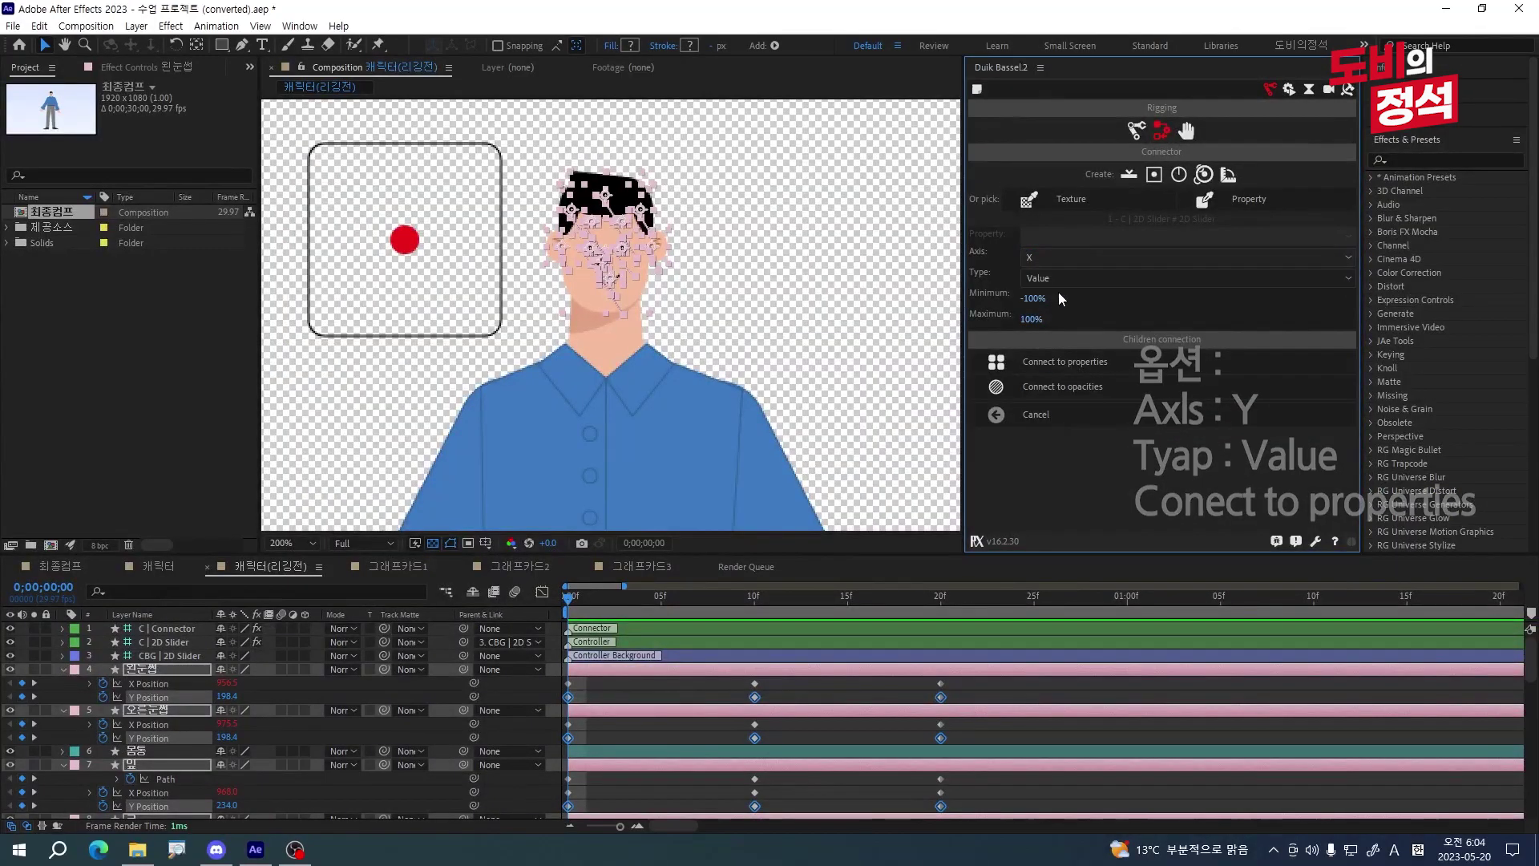
left_click(1075, 362)
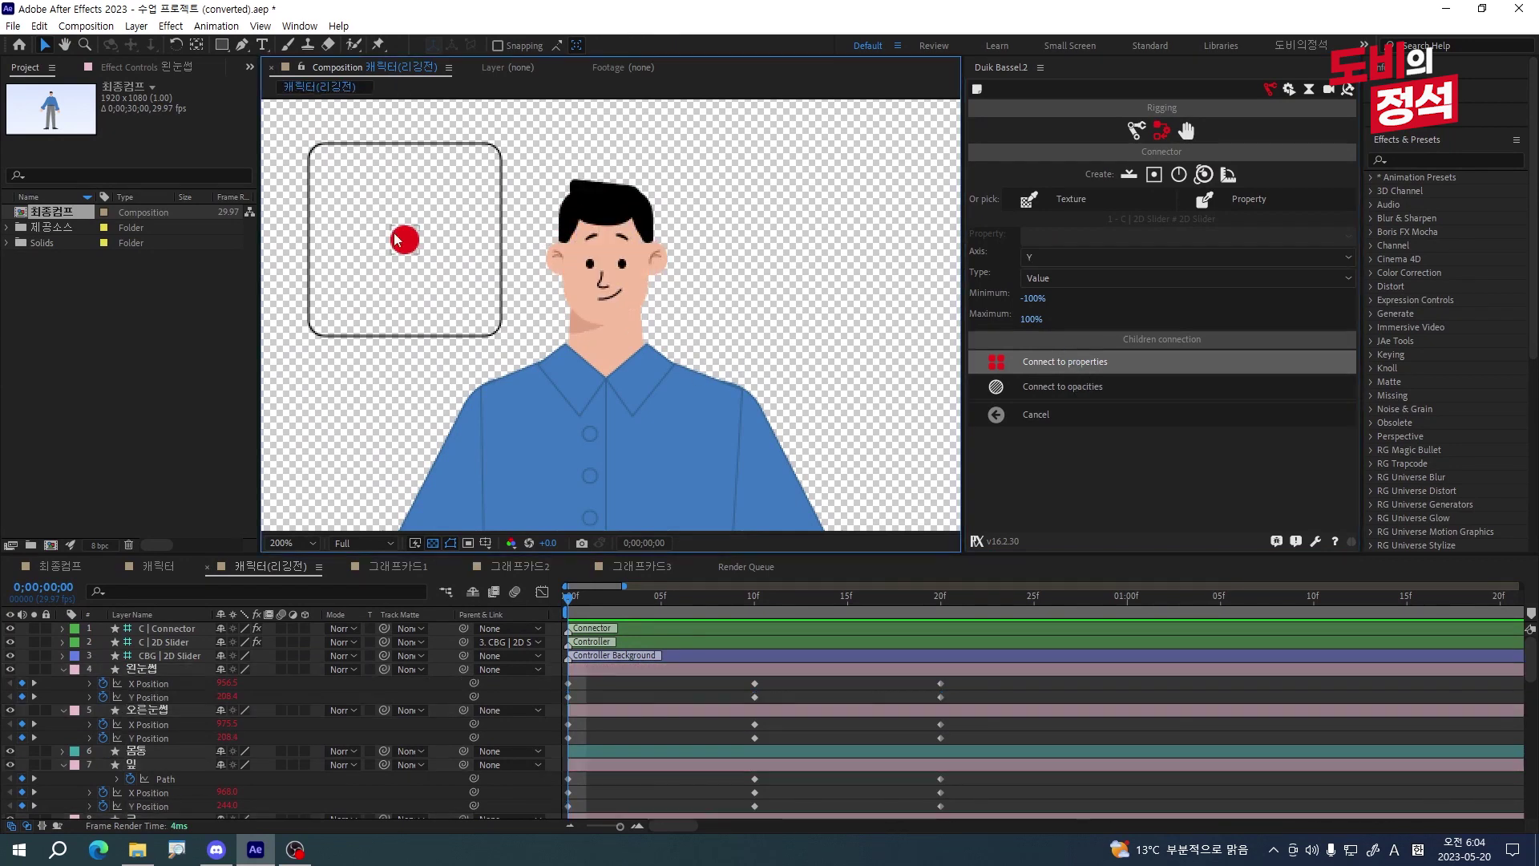
left_click_drag(320, 363, 433, 297)
key("ctrl+z")
- Create a Duik slider controller for the eye blink beside the head
scroll(644, 273, "up", 1)
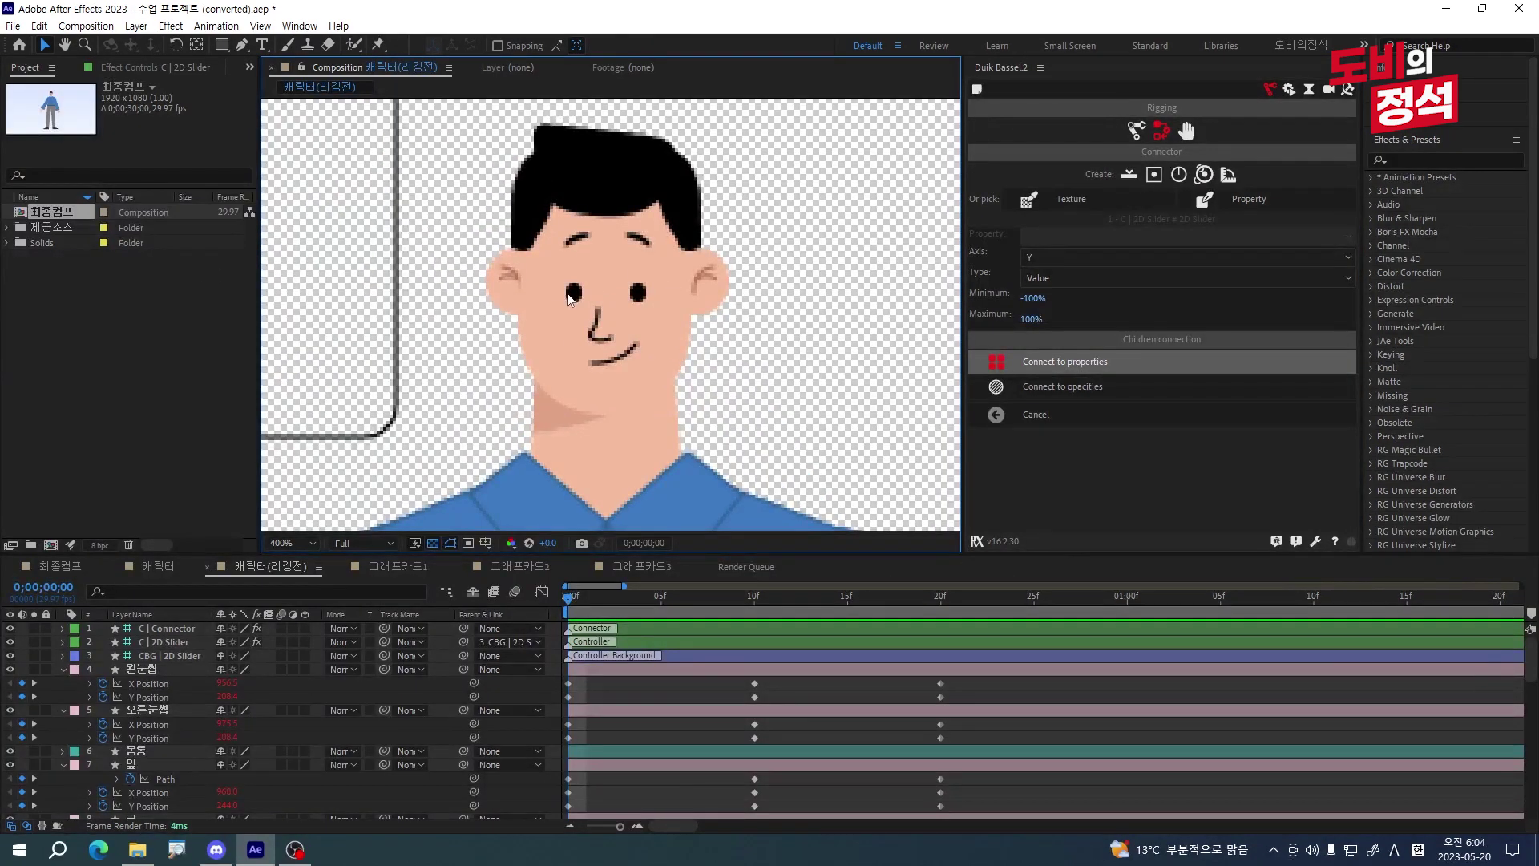
left_click_drag(611, 327, 548, 292)
scroll(535, 268, "up", 2)
scroll(536, 268, "down", 2)
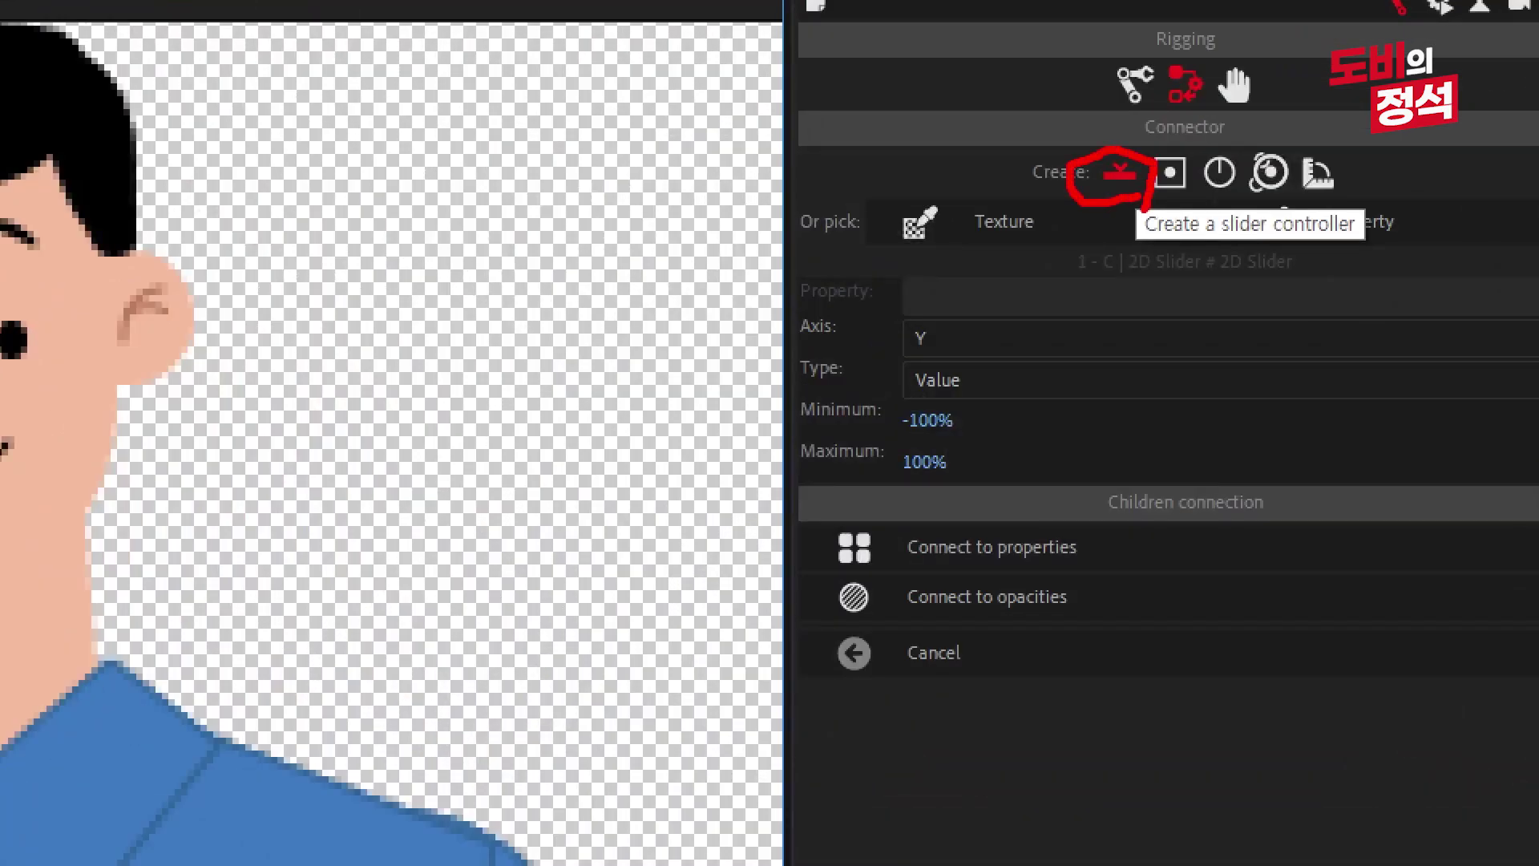
left_click(1119, 172)
scroll(695, 257, "down", 3)
left_click_drag(628, 298, 648, 148)
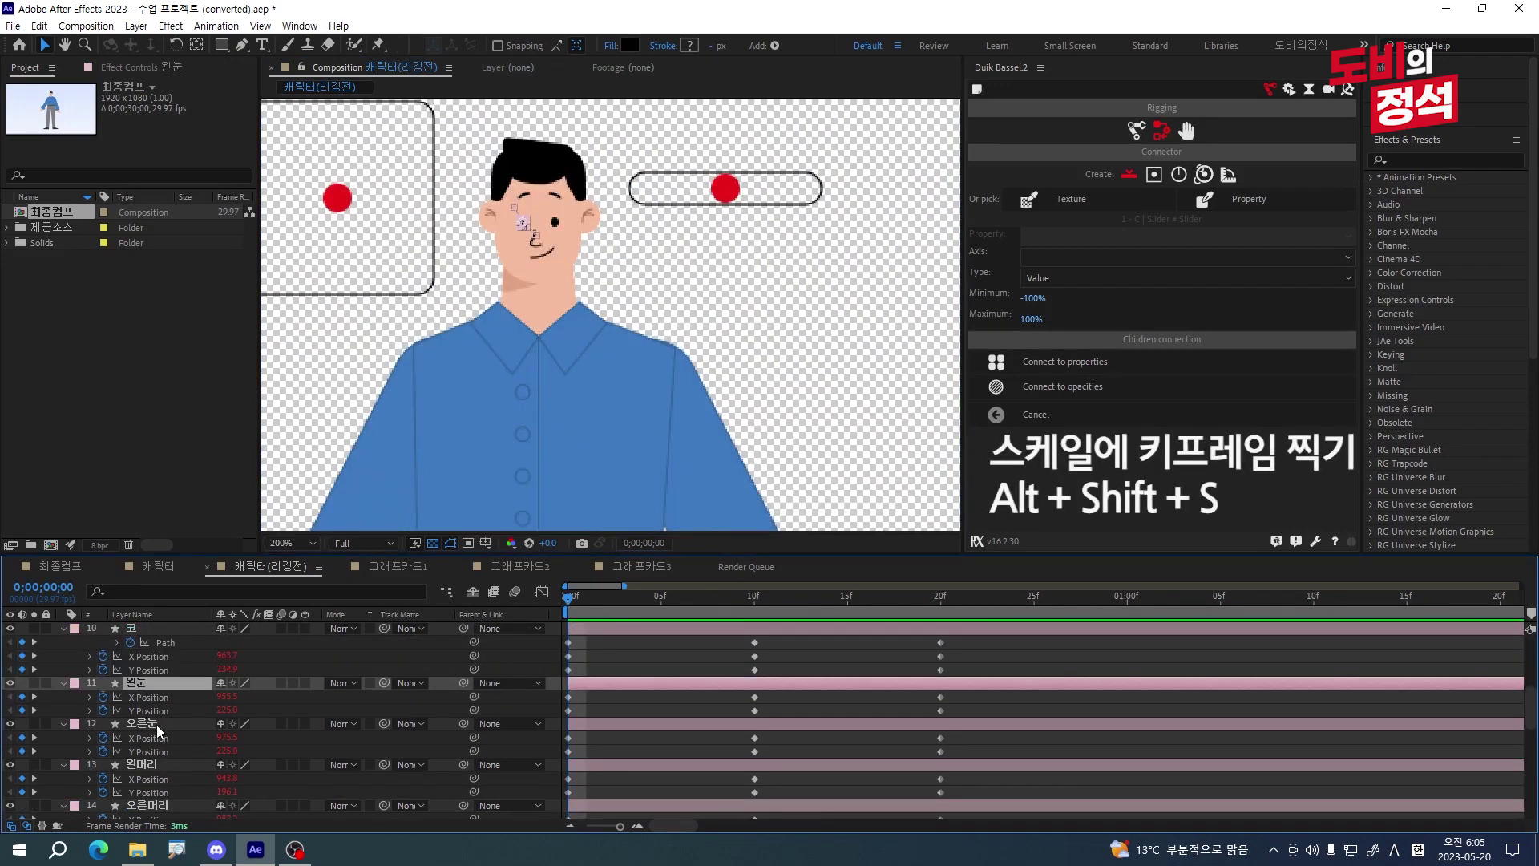
- Keyframe the Scale of the 왼눈 and 오른눈 eye layers at frames 0, 10 and 20
left_click(144, 723, "shift")
key("alt+shift+s")
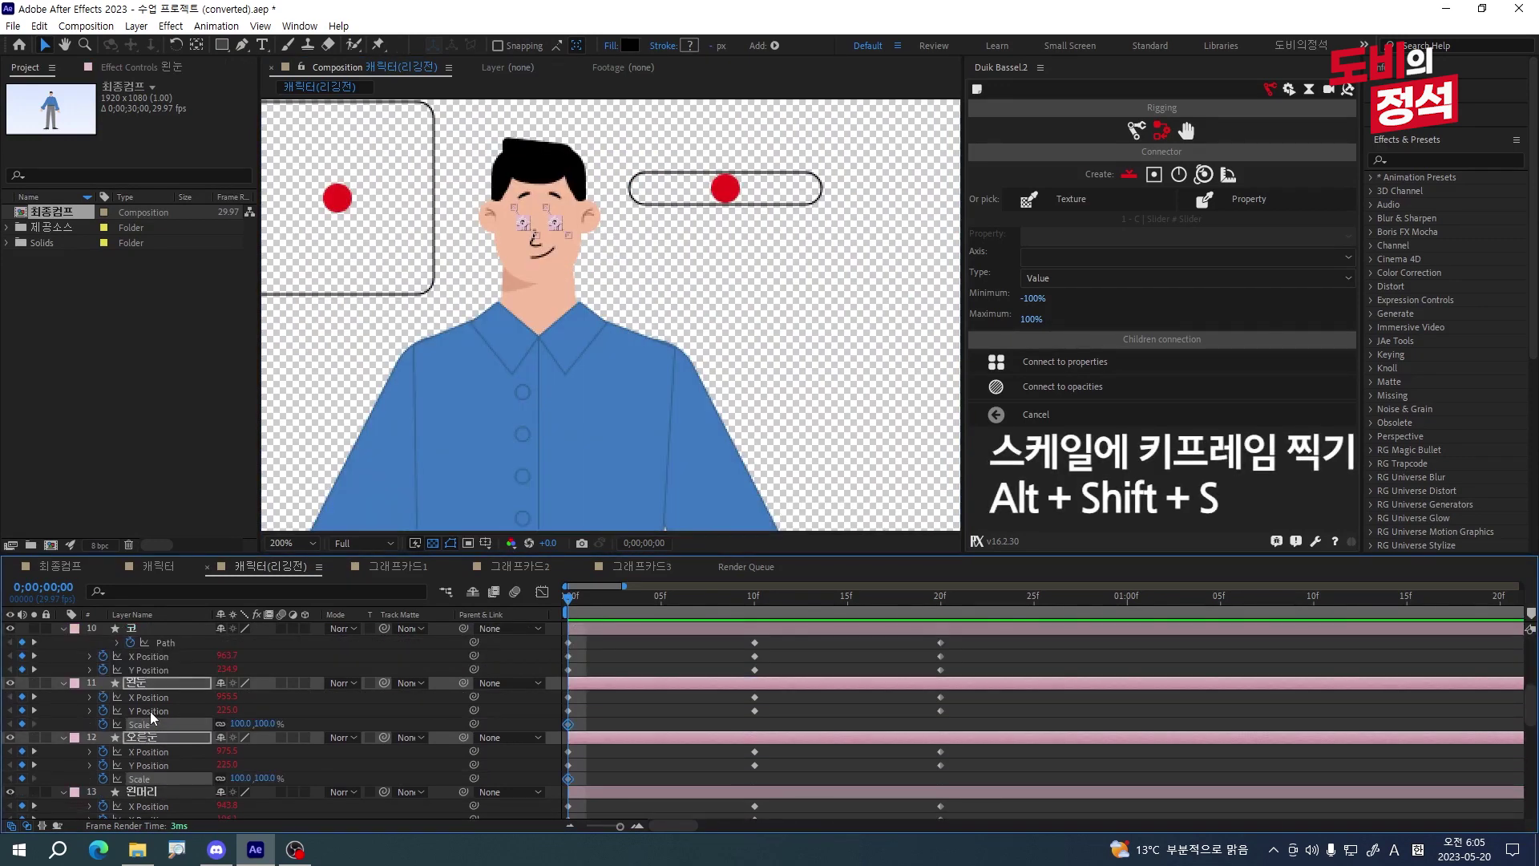
left_click_drag(568, 598, 758, 624)
key("alt+shift+s")
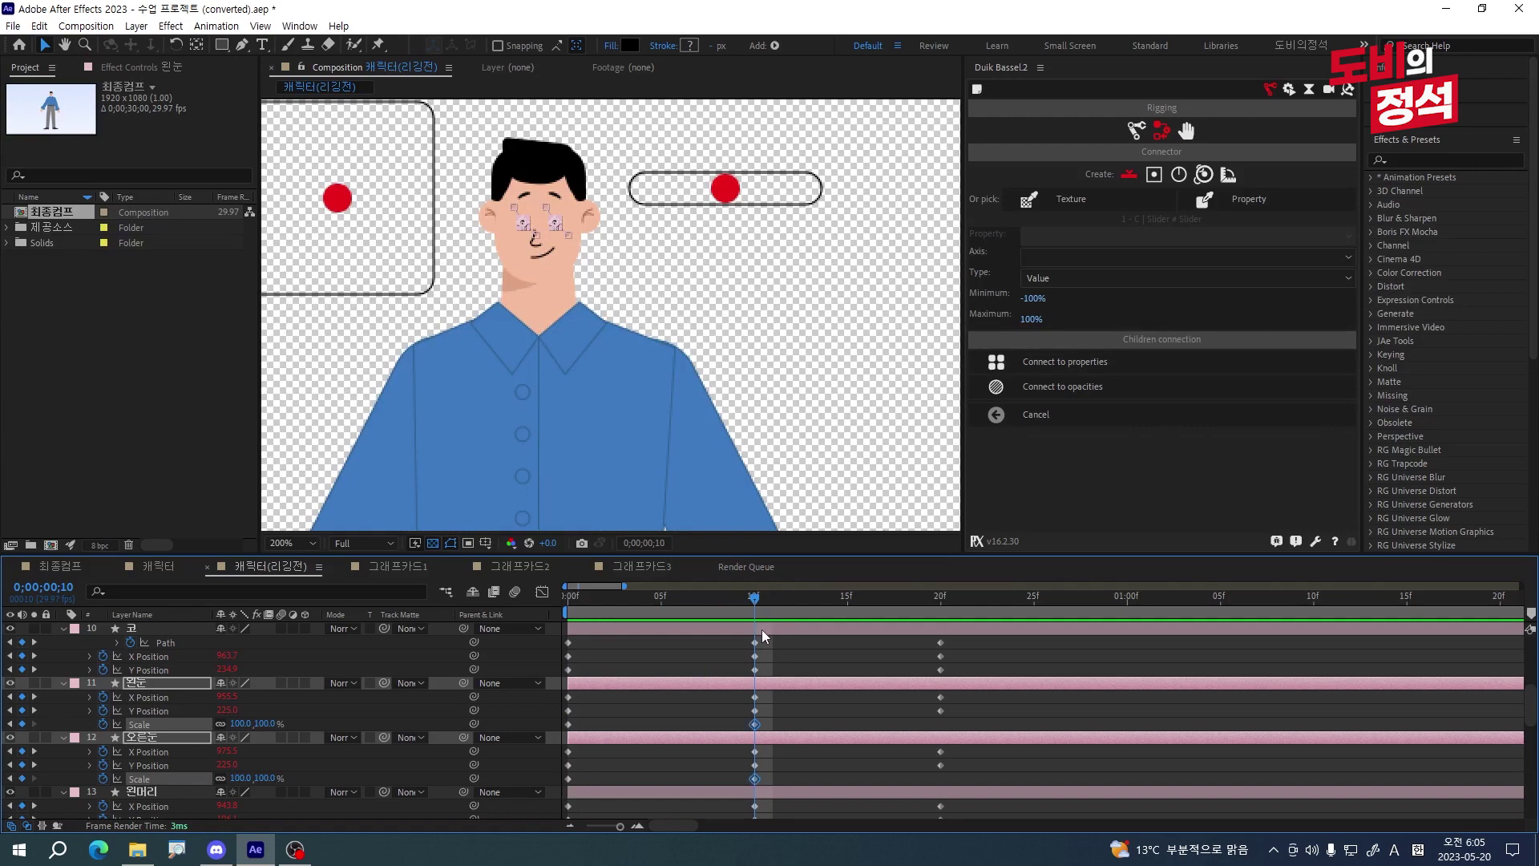
key("k")
key("alt+shift+s")
key("Home")
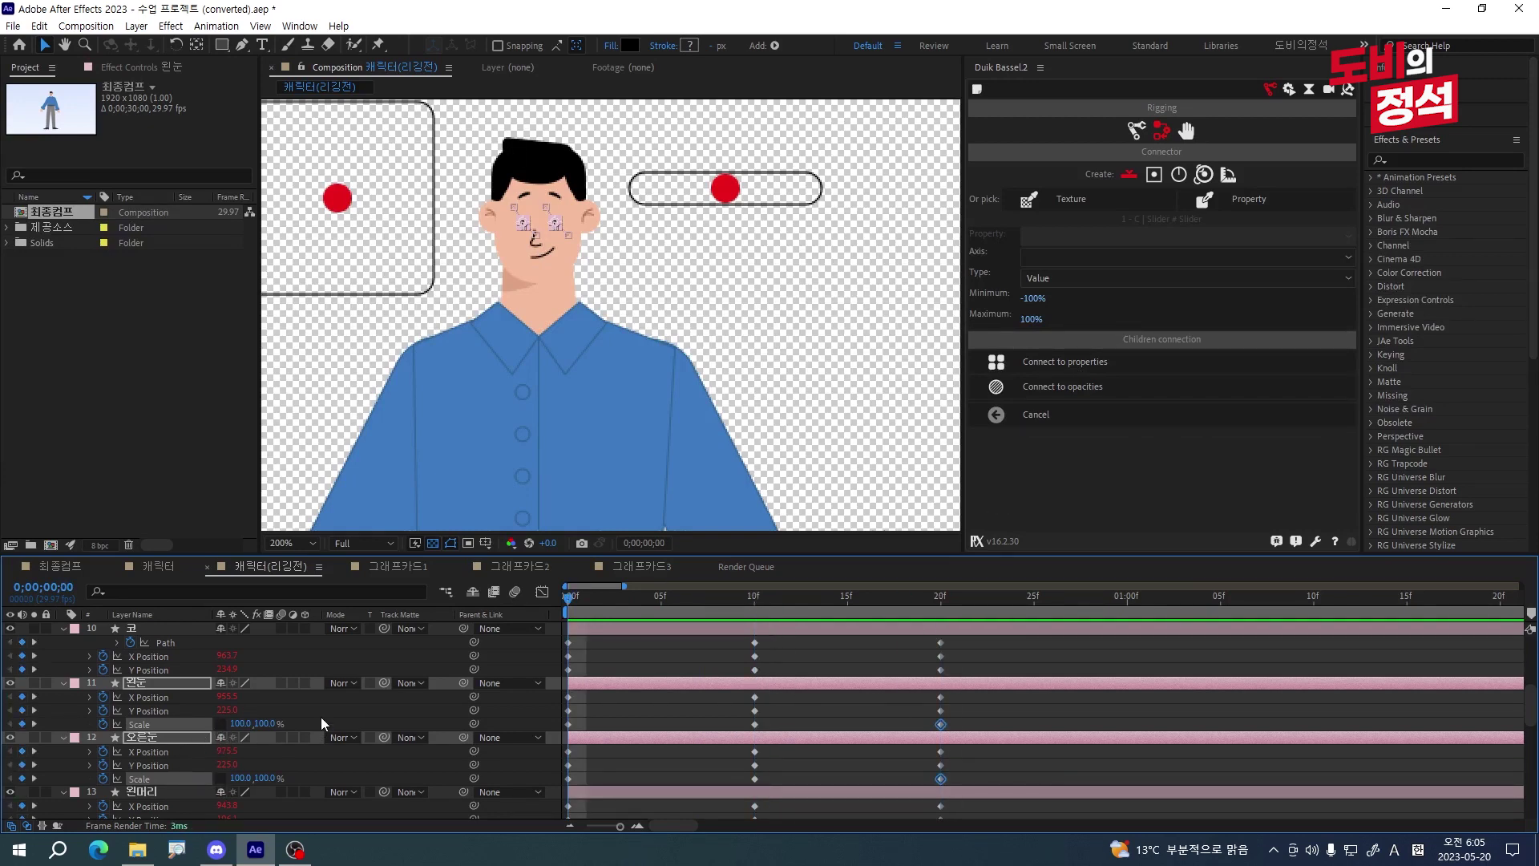
- Set both eyes' vertical scale to 5% at frame 0, copy those keyframes to frame 20, and preview the blink
left_click(324, 724)
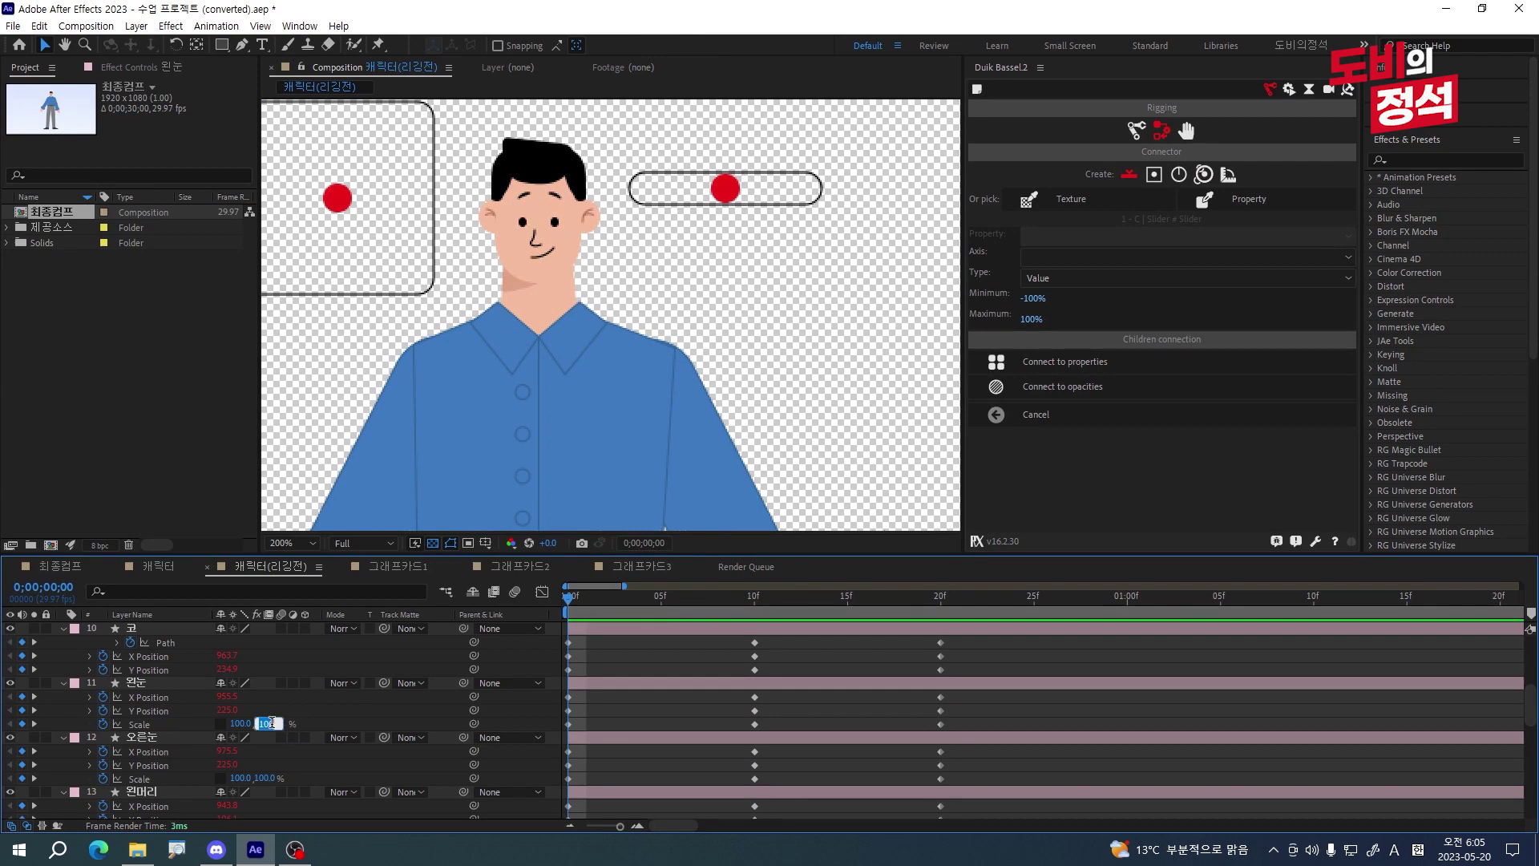
key("Tab")
type("5")
left_click(940, 619)
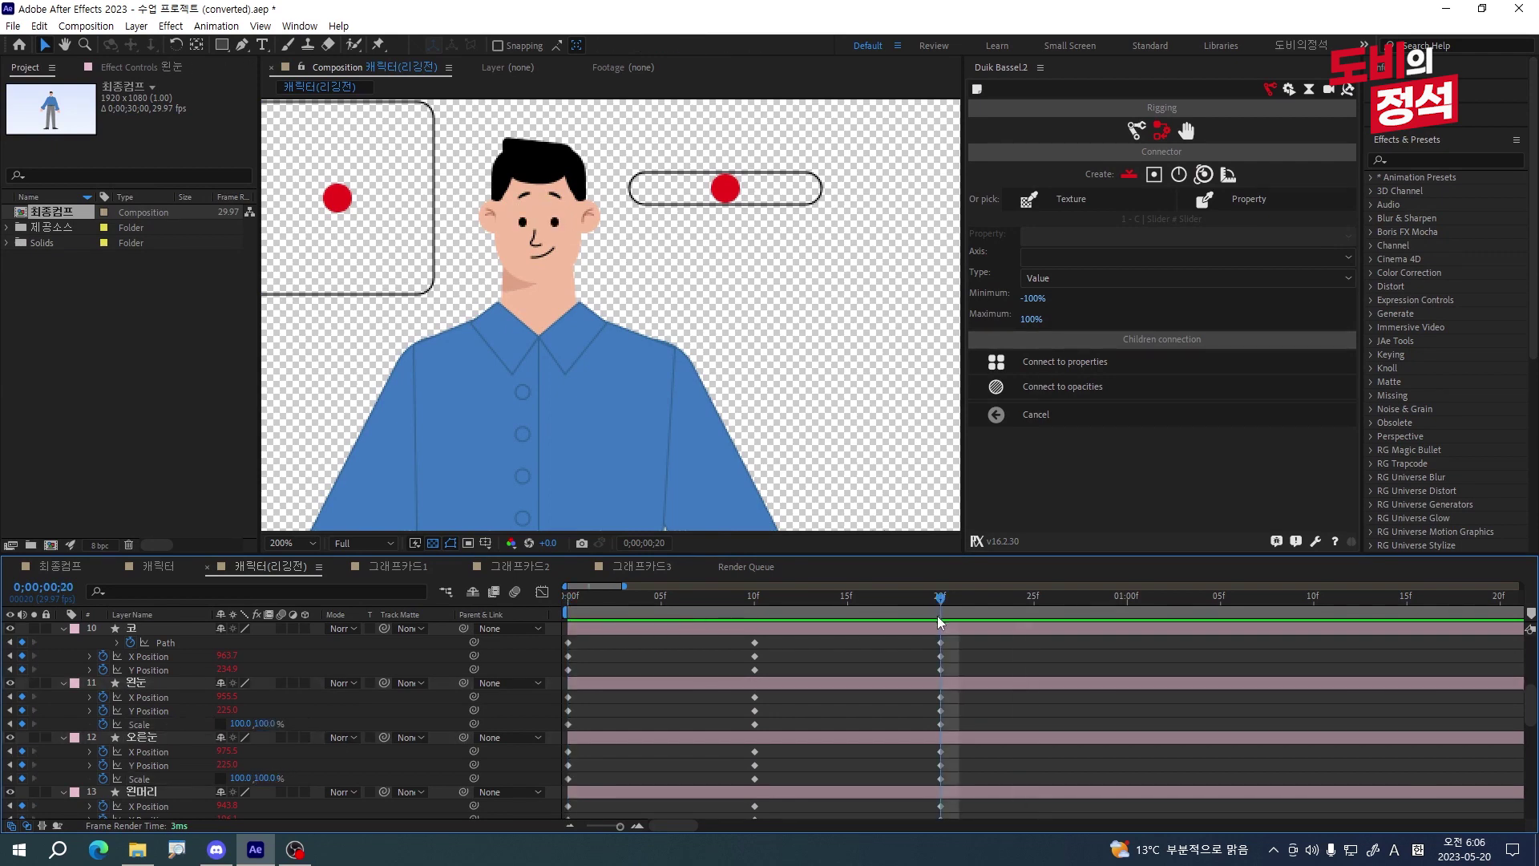
left_click(568, 723)
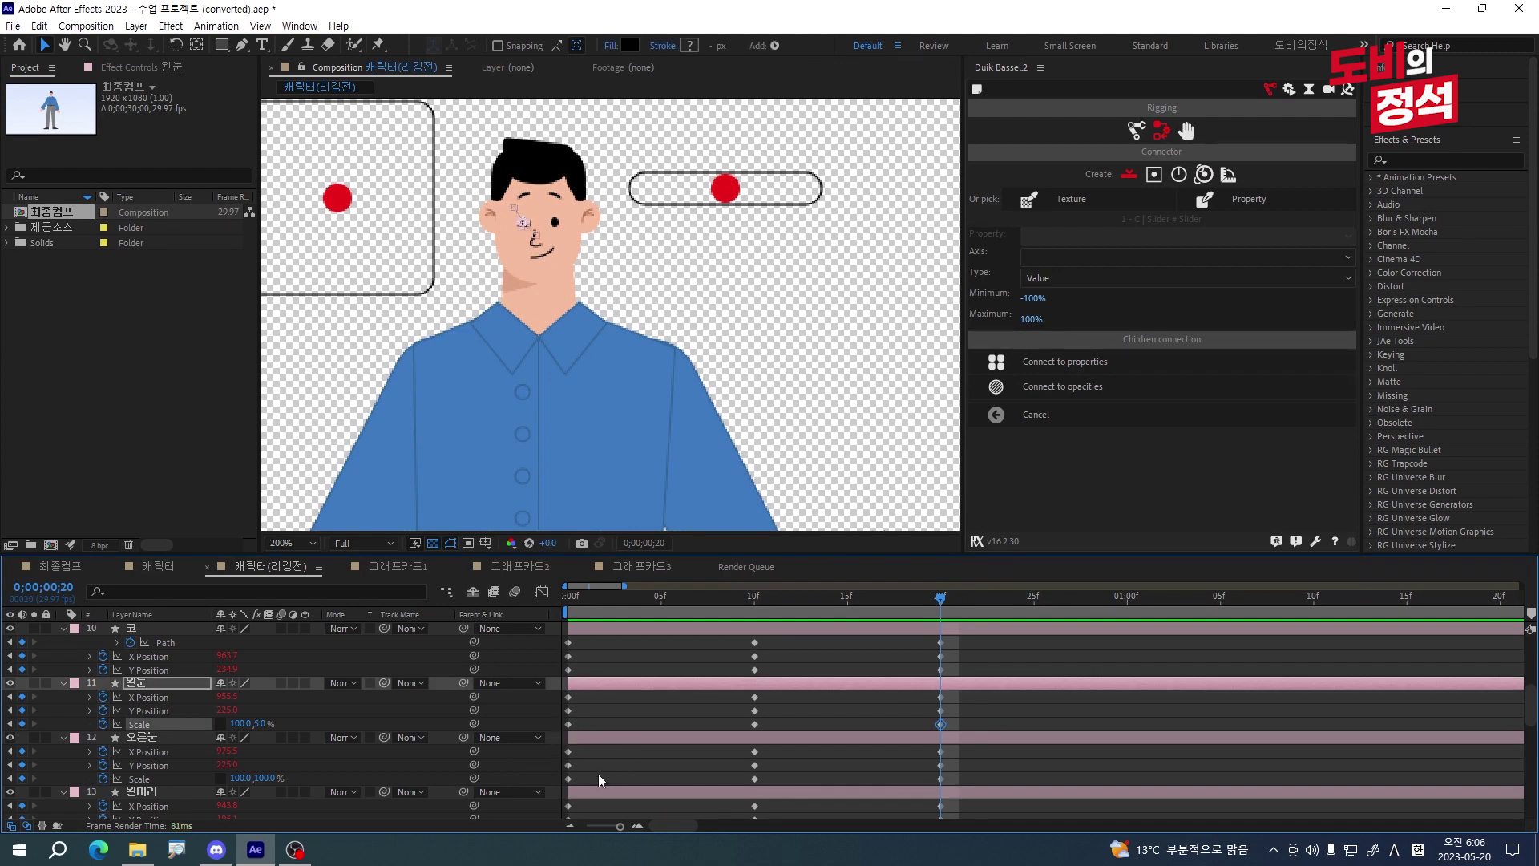
left_click(569, 778)
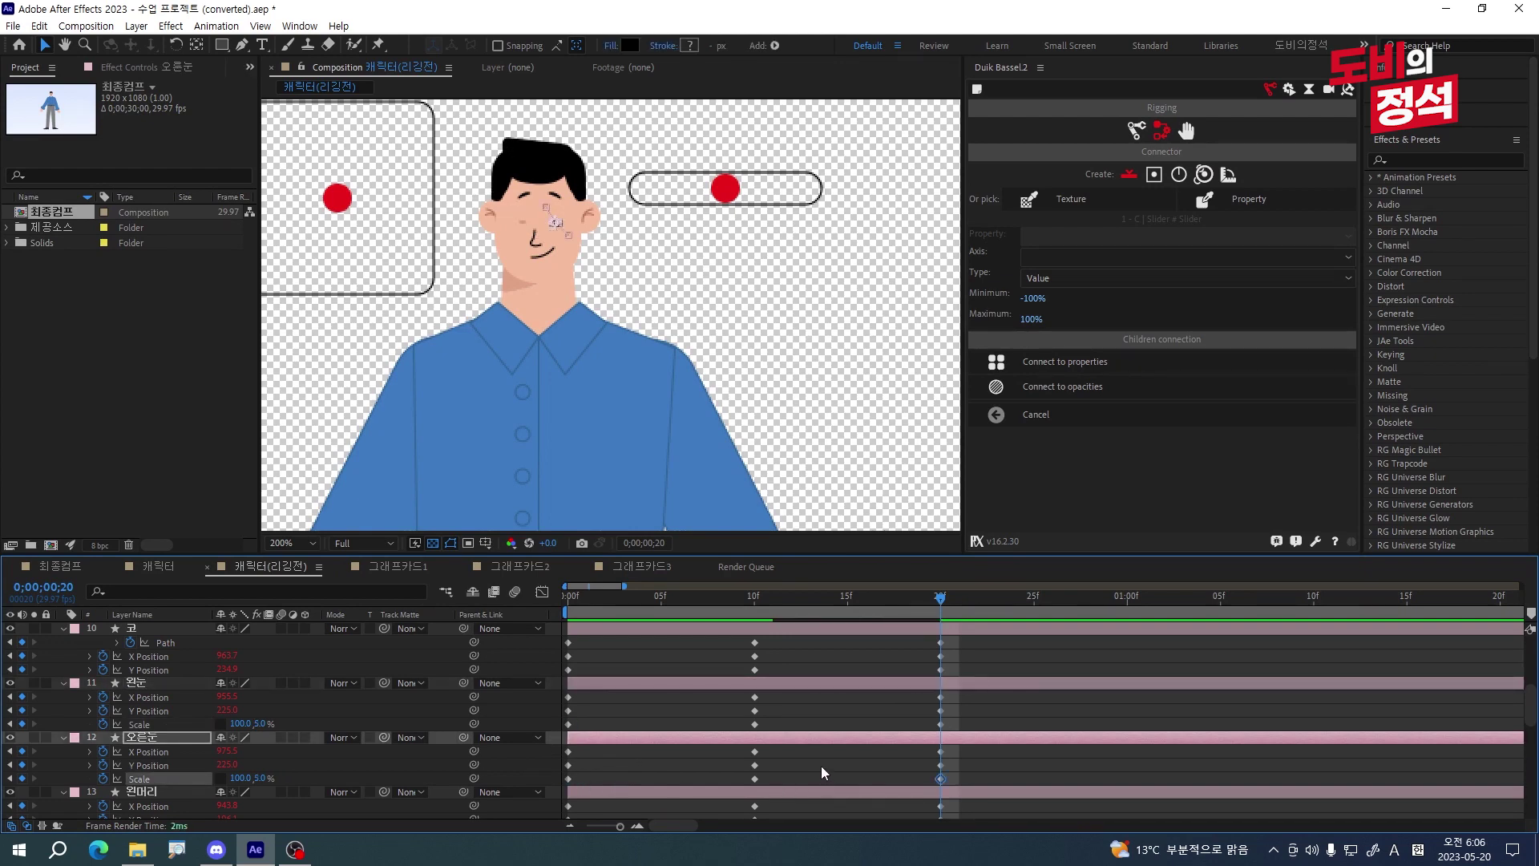
left_click(893, 690)
key("space")
key("space")
- Connect both eyes' Scale properties to the slider controller with type Value, and test the blink with its handle
left_click(141, 724)
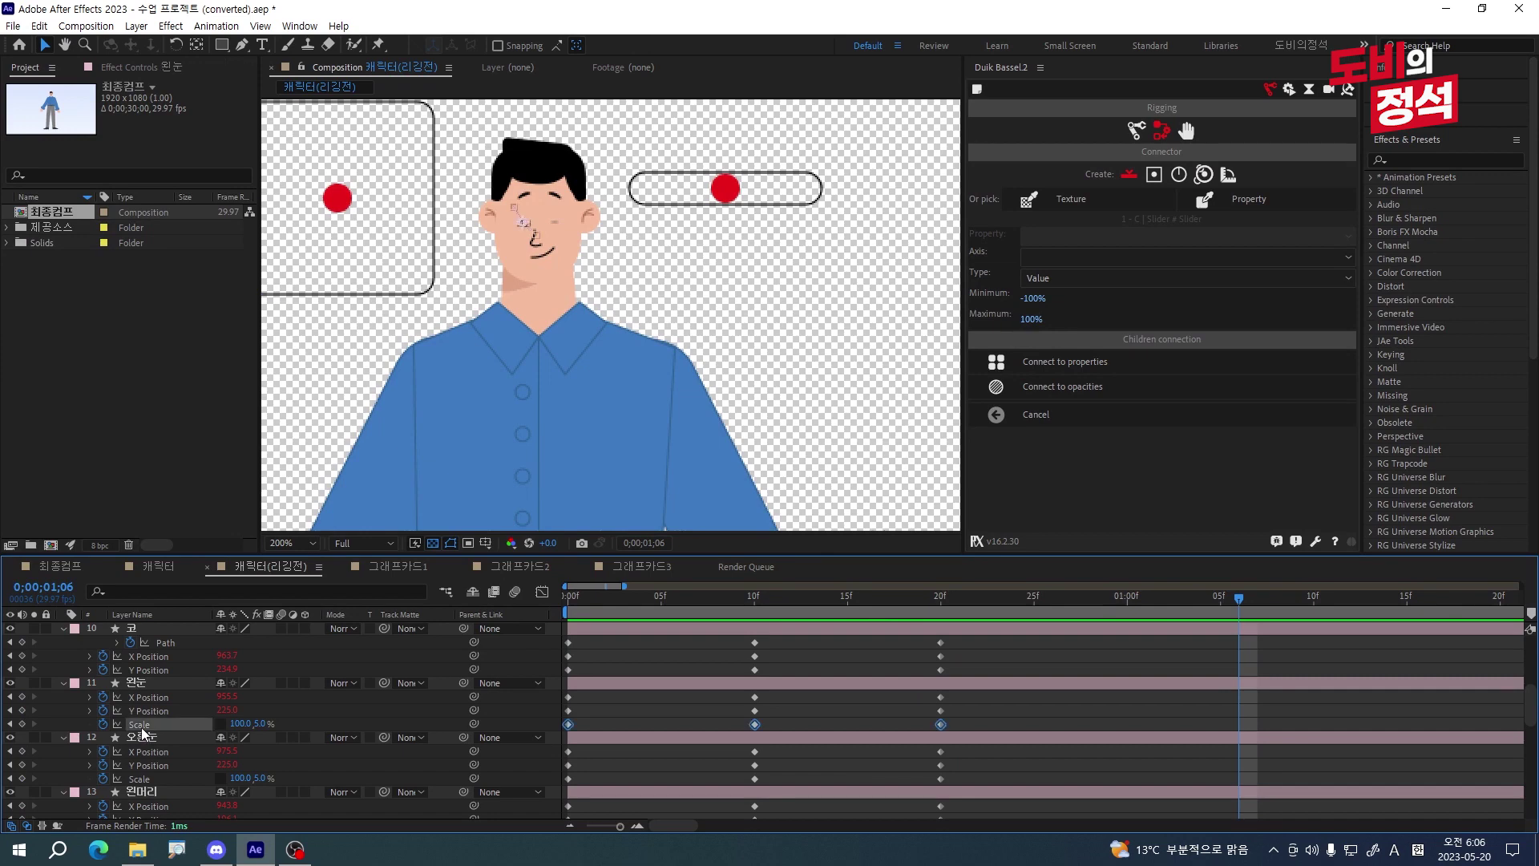
left_click(140, 778, "shift")
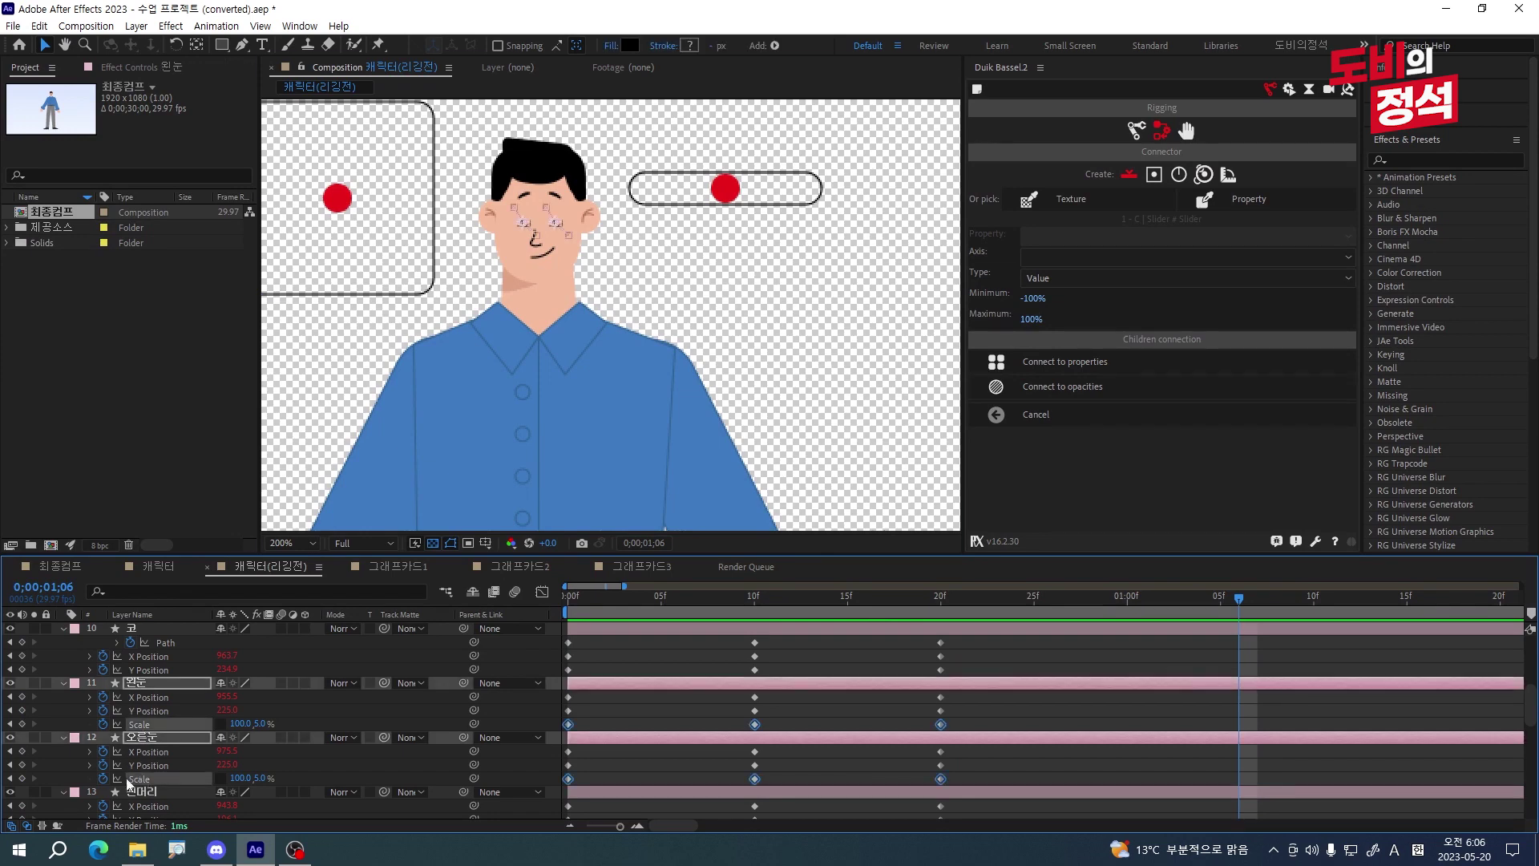
left_click(1076, 371)
left_click_drag(725, 189, 650, 188)
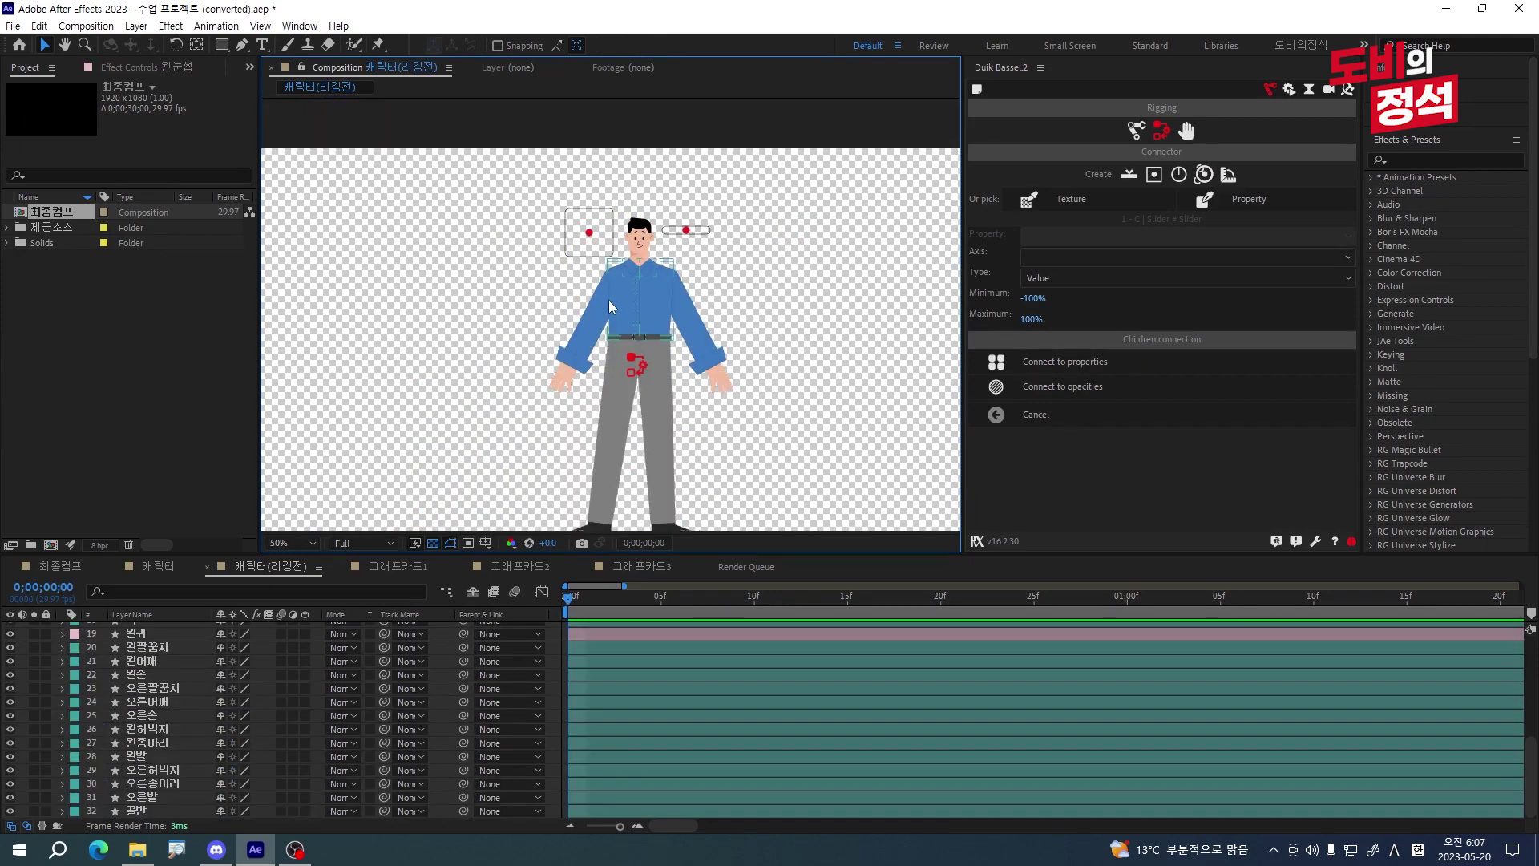
- Switch Duik to its structure tools and create a full Hominoid structure over the character
scroll(608, 299, "up", 4)
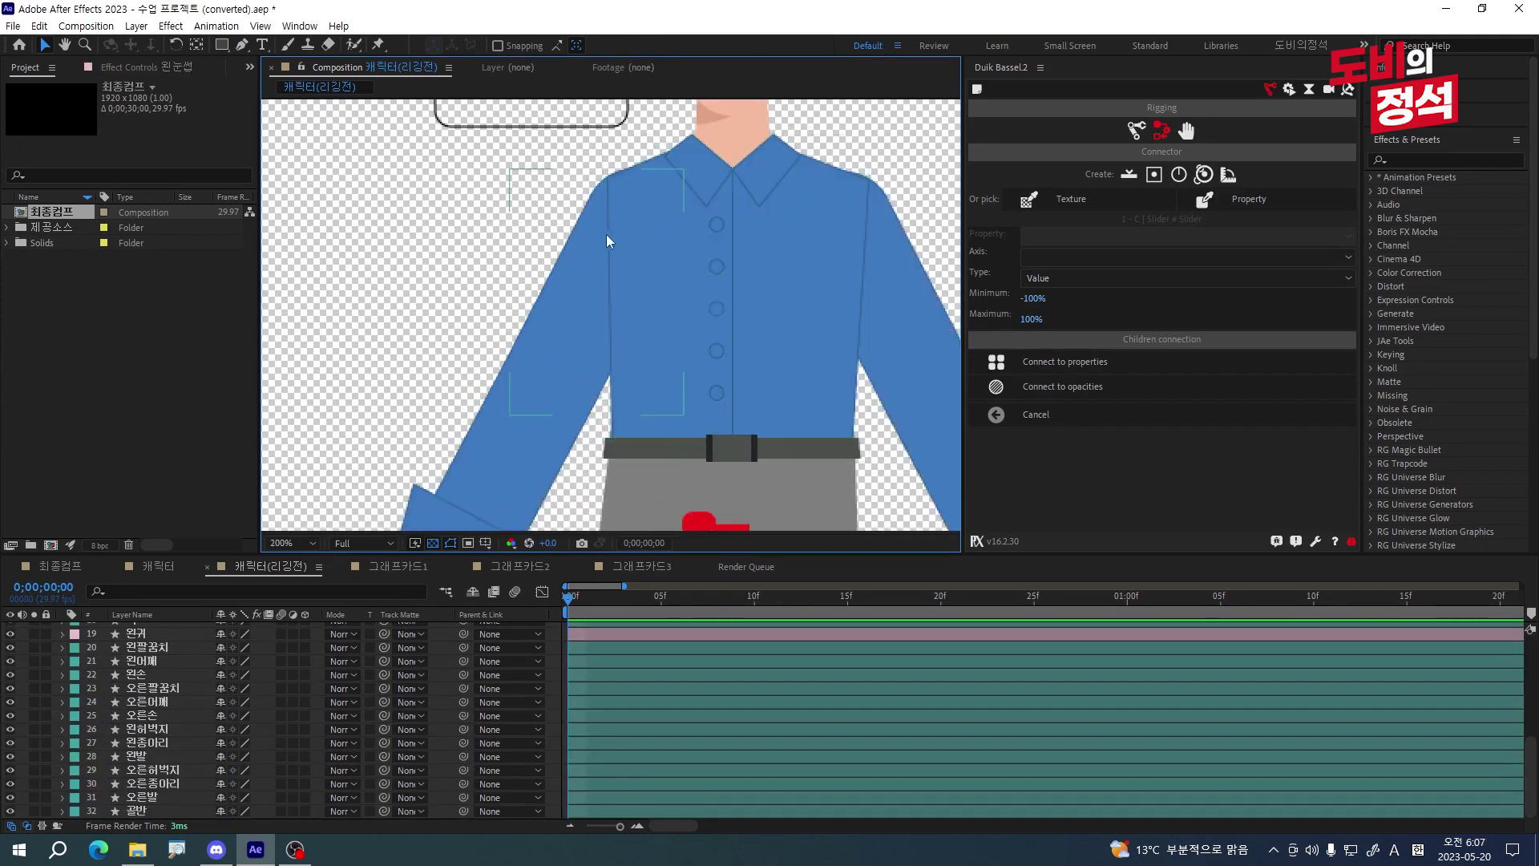
scroll(684, 297, "down", 4)
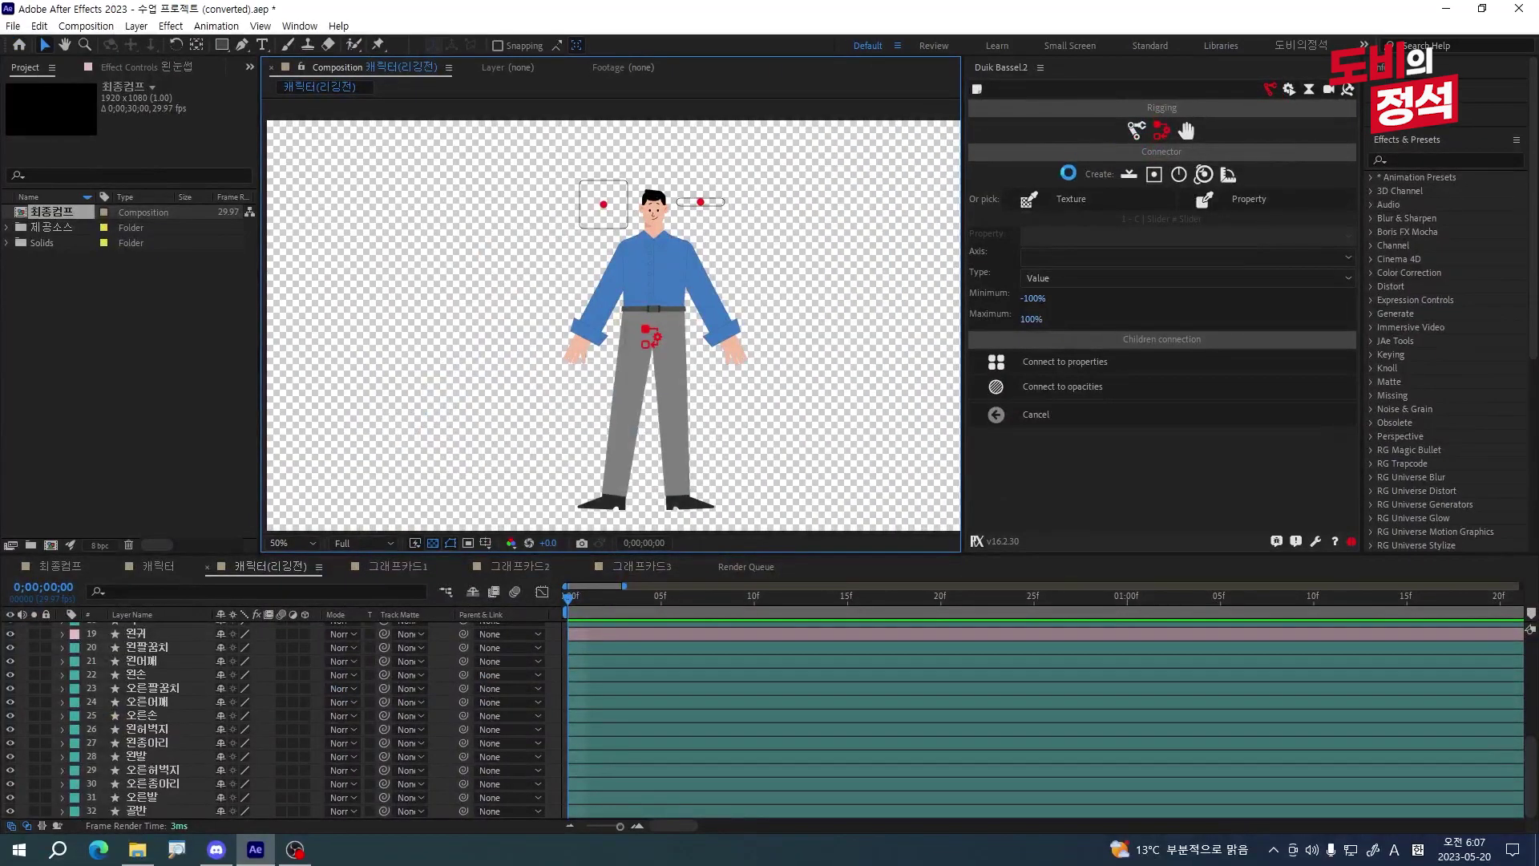
left_click(1137, 131)
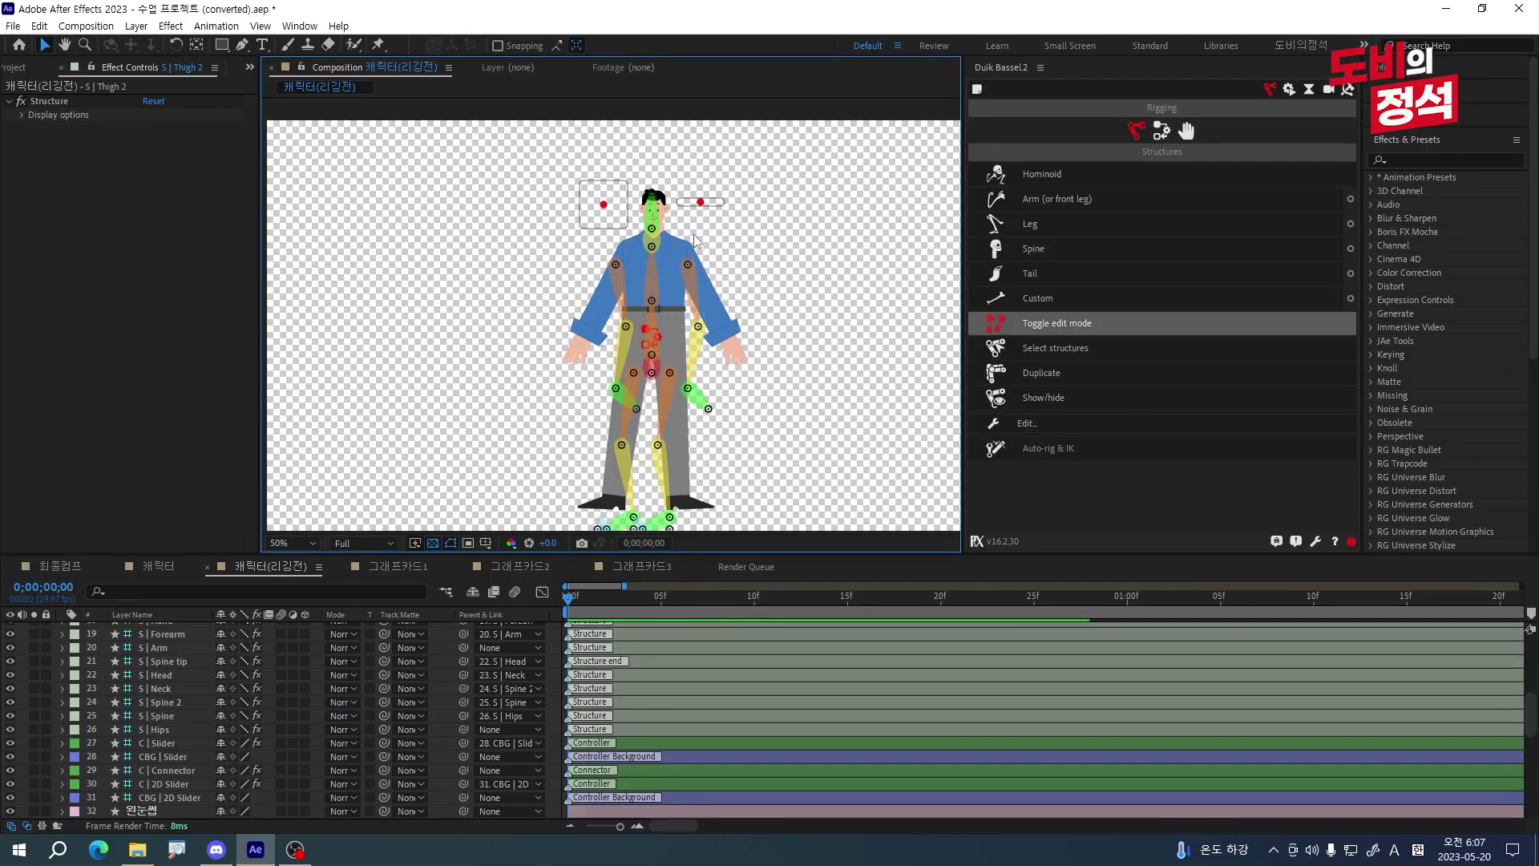
- Move the arm, leg and spine structures off the character into the empty area beside it
left_click(616, 270)
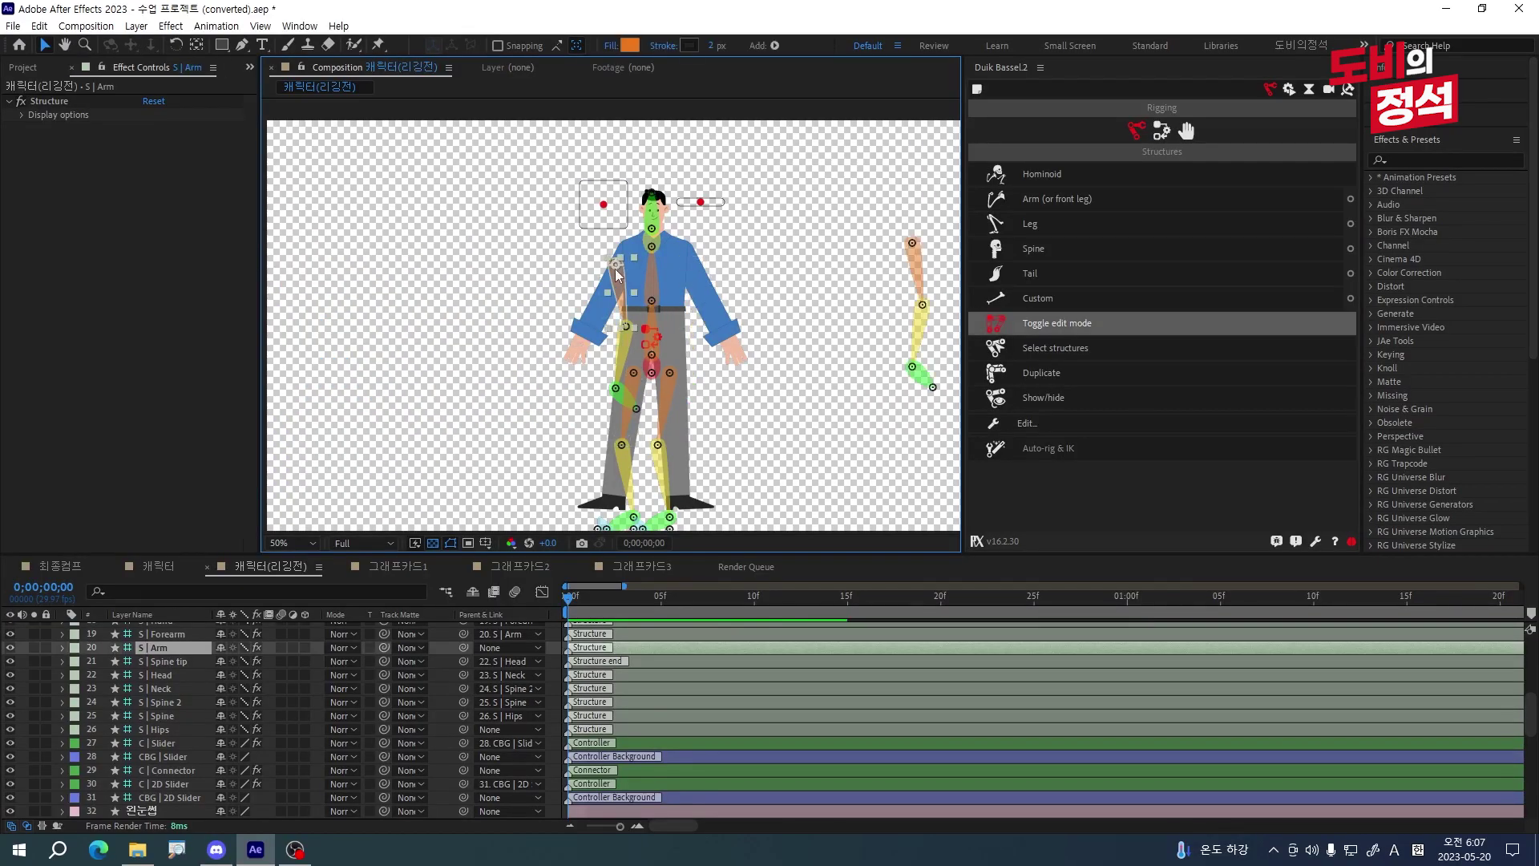
left_click_drag(618, 275, 804, 250)
left_click_drag(669, 380, 886, 361)
left_click_drag(632, 380, 847, 358)
left_click_drag(652, 369, 868, 320)
- Set the display size of the S | Hips structure to 50
scroll(172, 696, "down", 1)
left_click(170, 662)
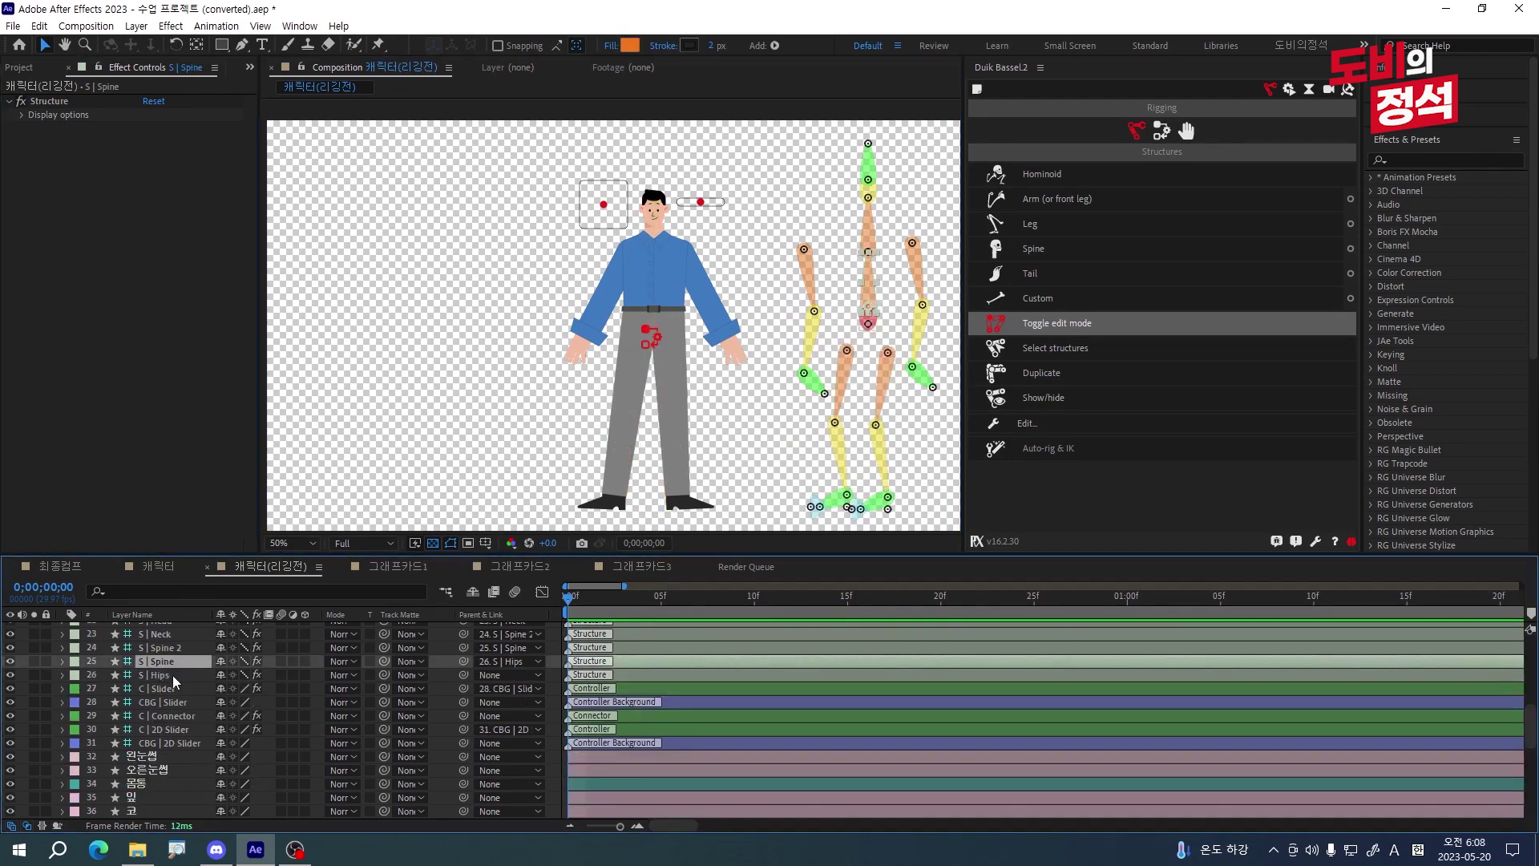
left_click(171, 676)
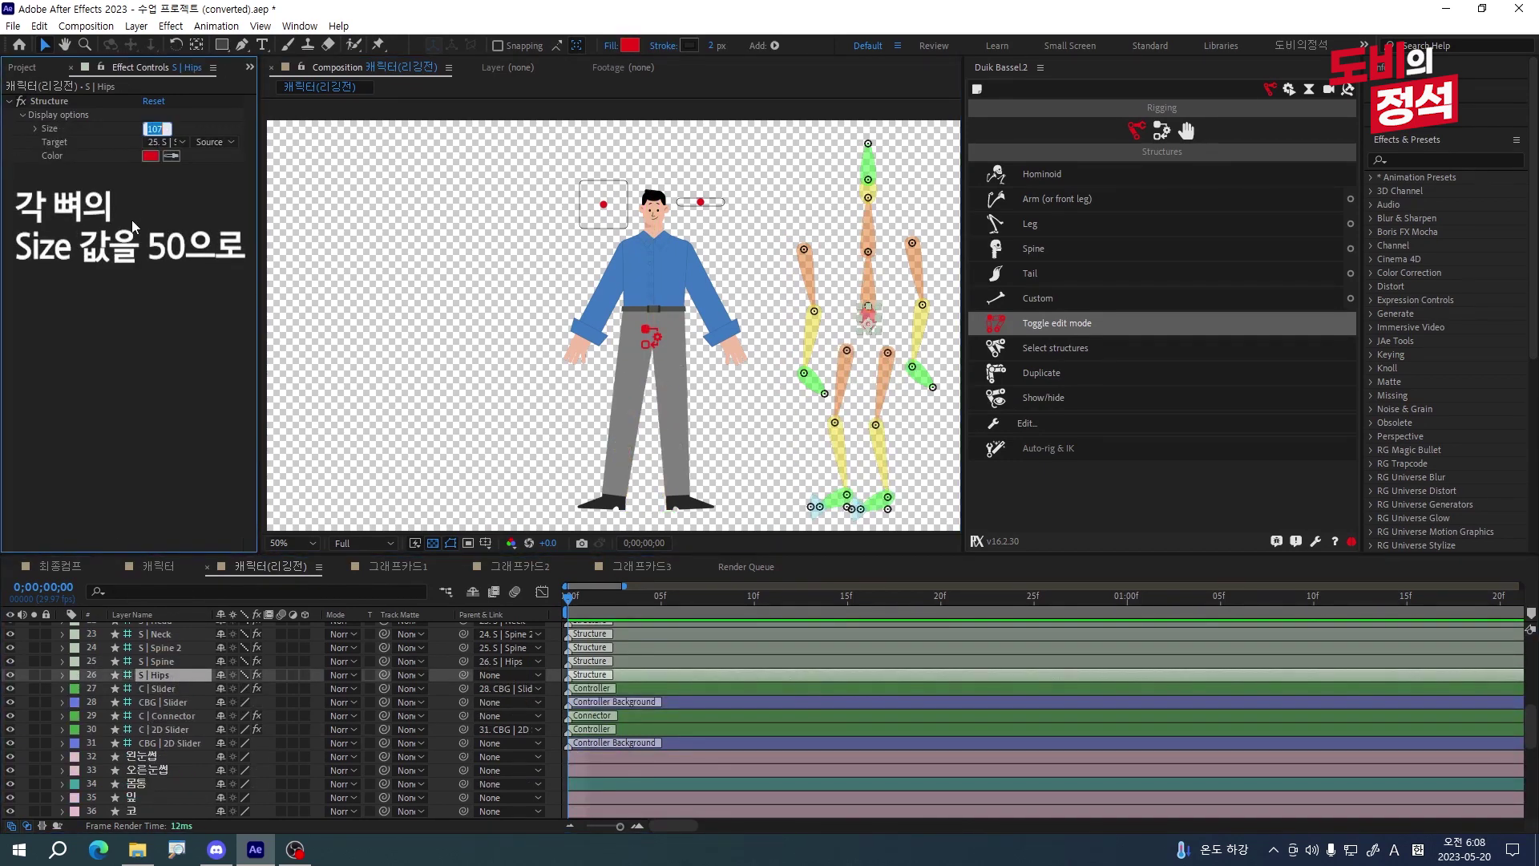
type("50")
key("Return")
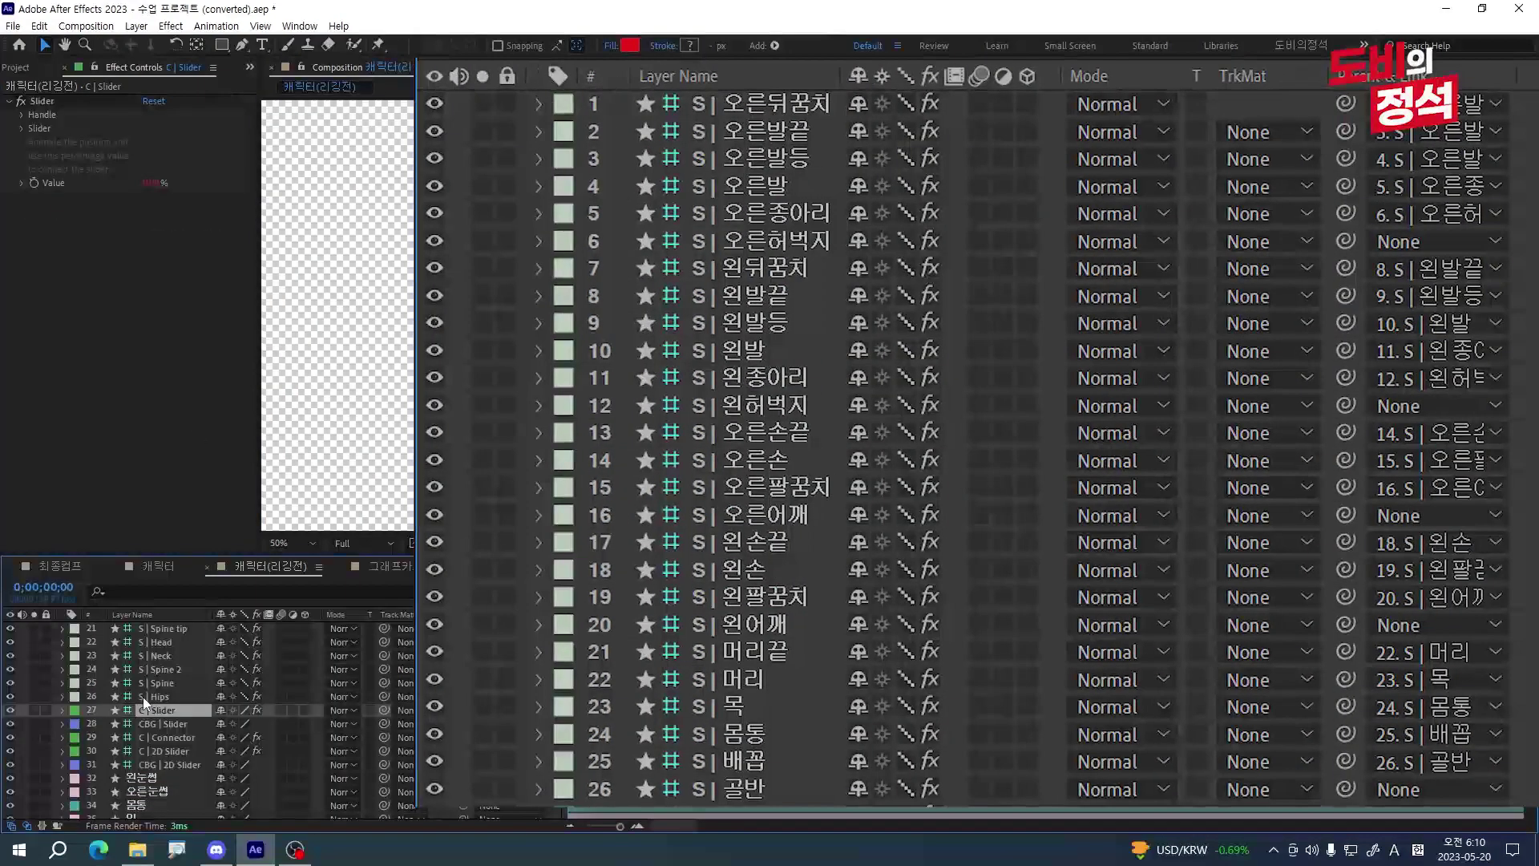
- Rename the structure layers in Korean by body part, such as S | 골반 for the hips and S | 배꼽 for the spine
left_click(110, 694)
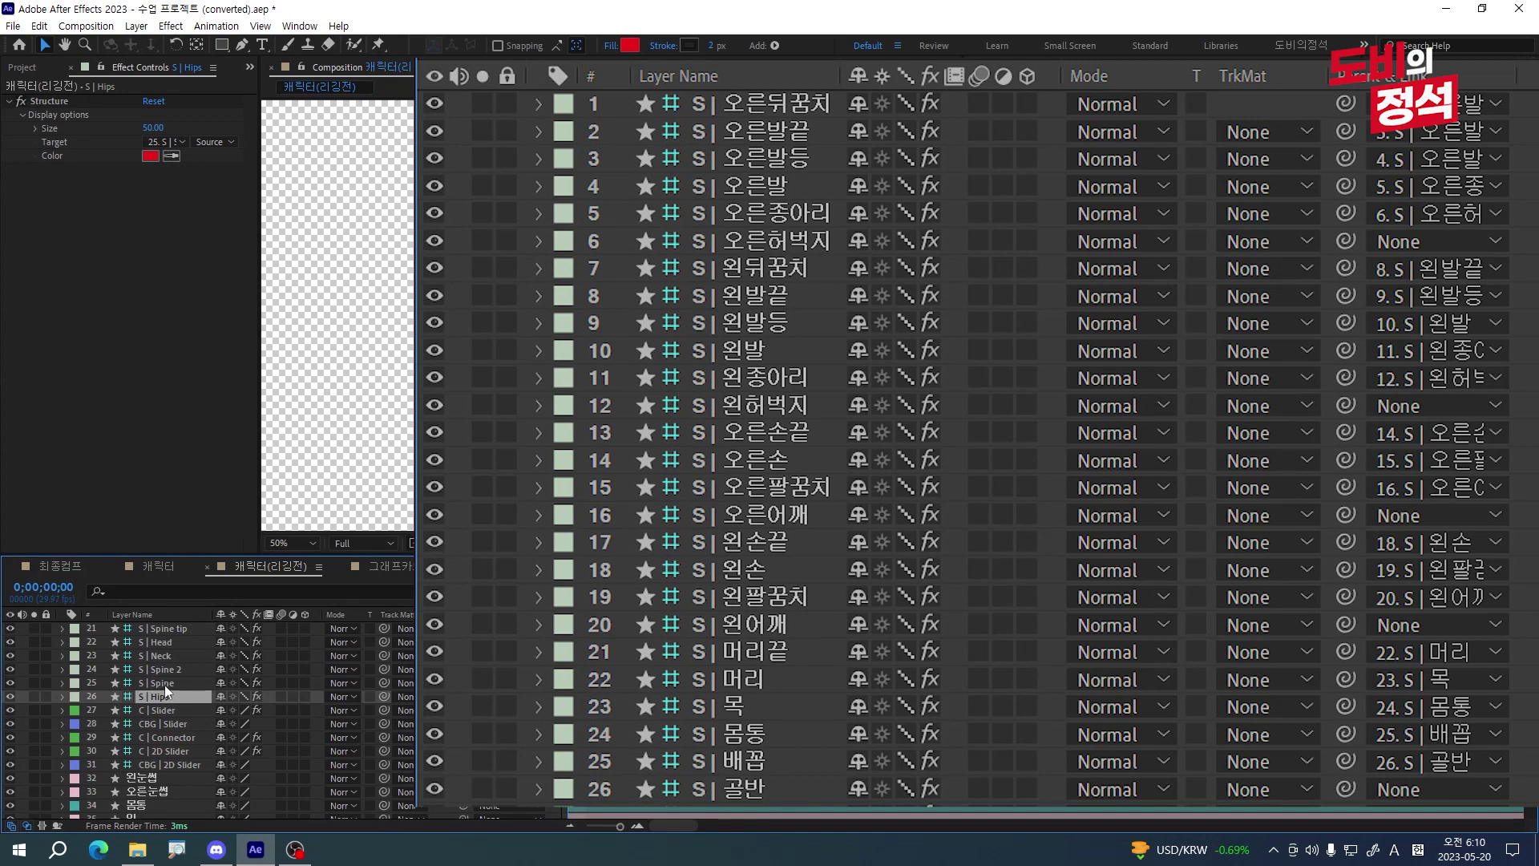
left_click(165, 683)
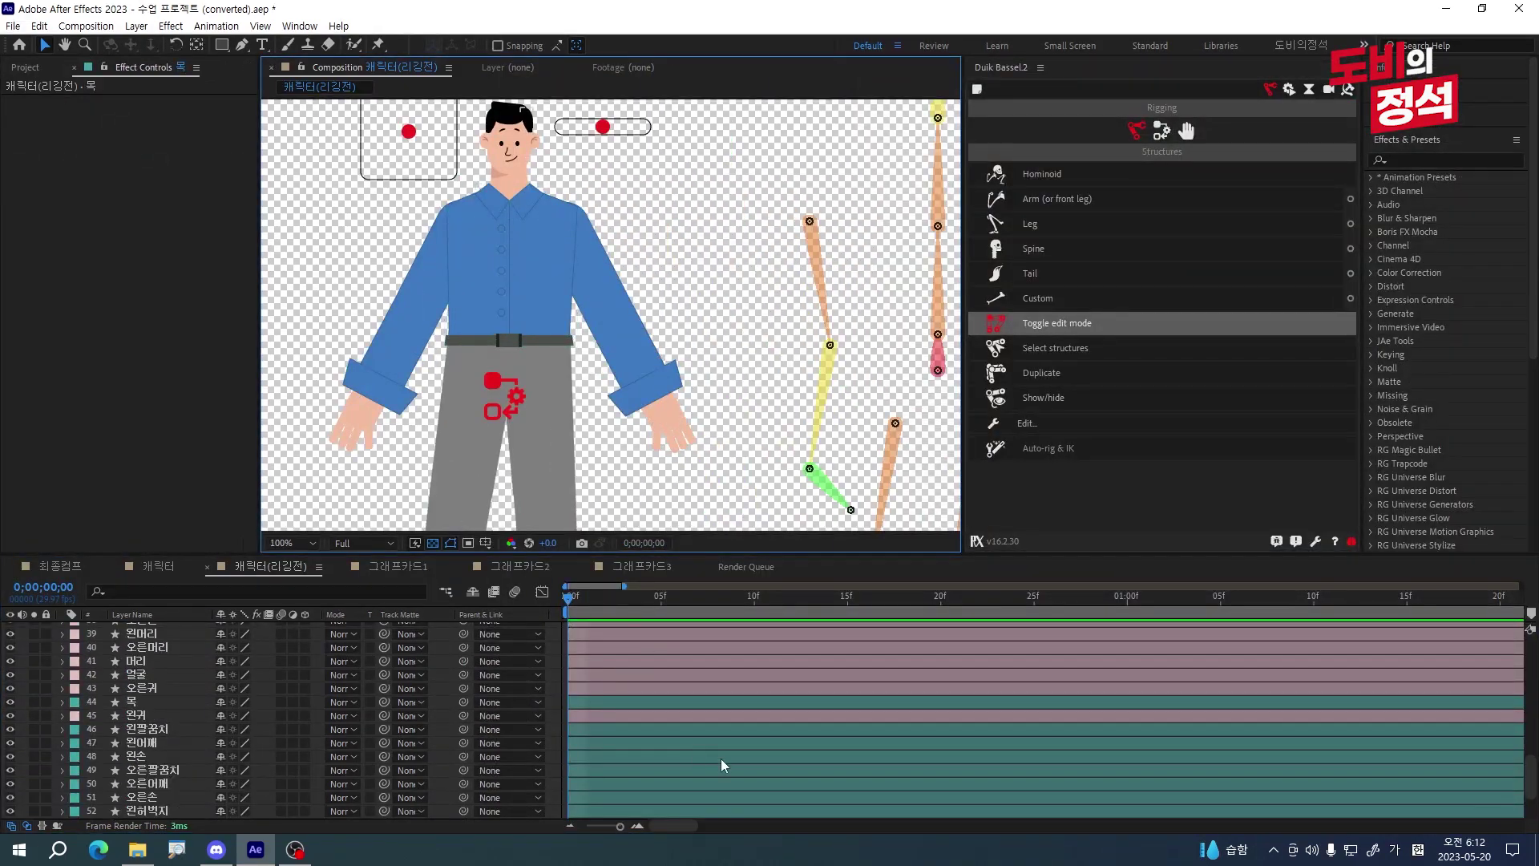
- Select every layer sharing the 목 layer's Cyan label and set their opacity to 50%
left_click(630, 702)
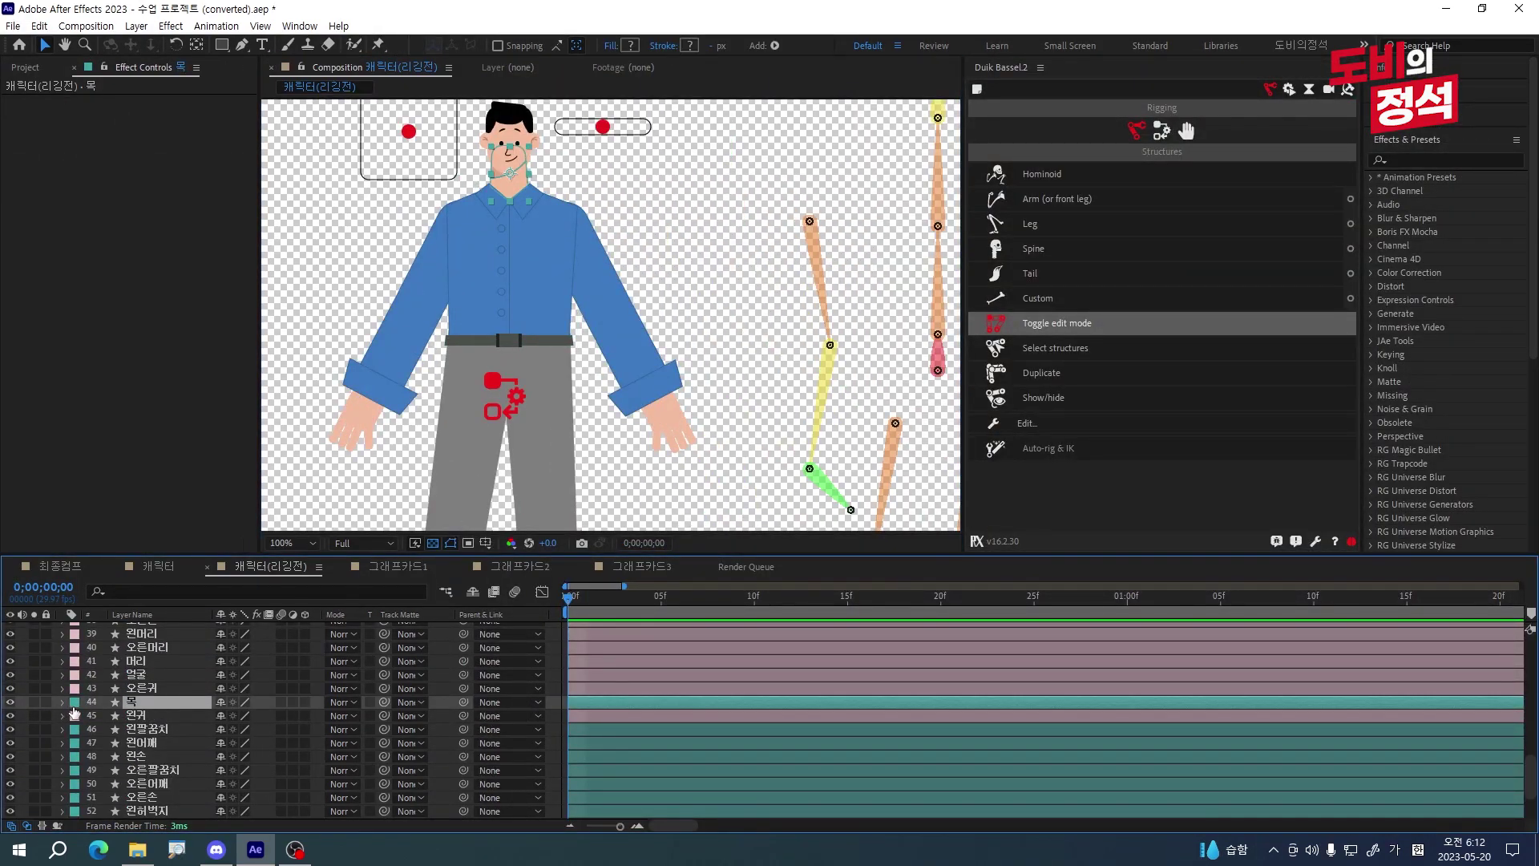
left_click(73, 704)
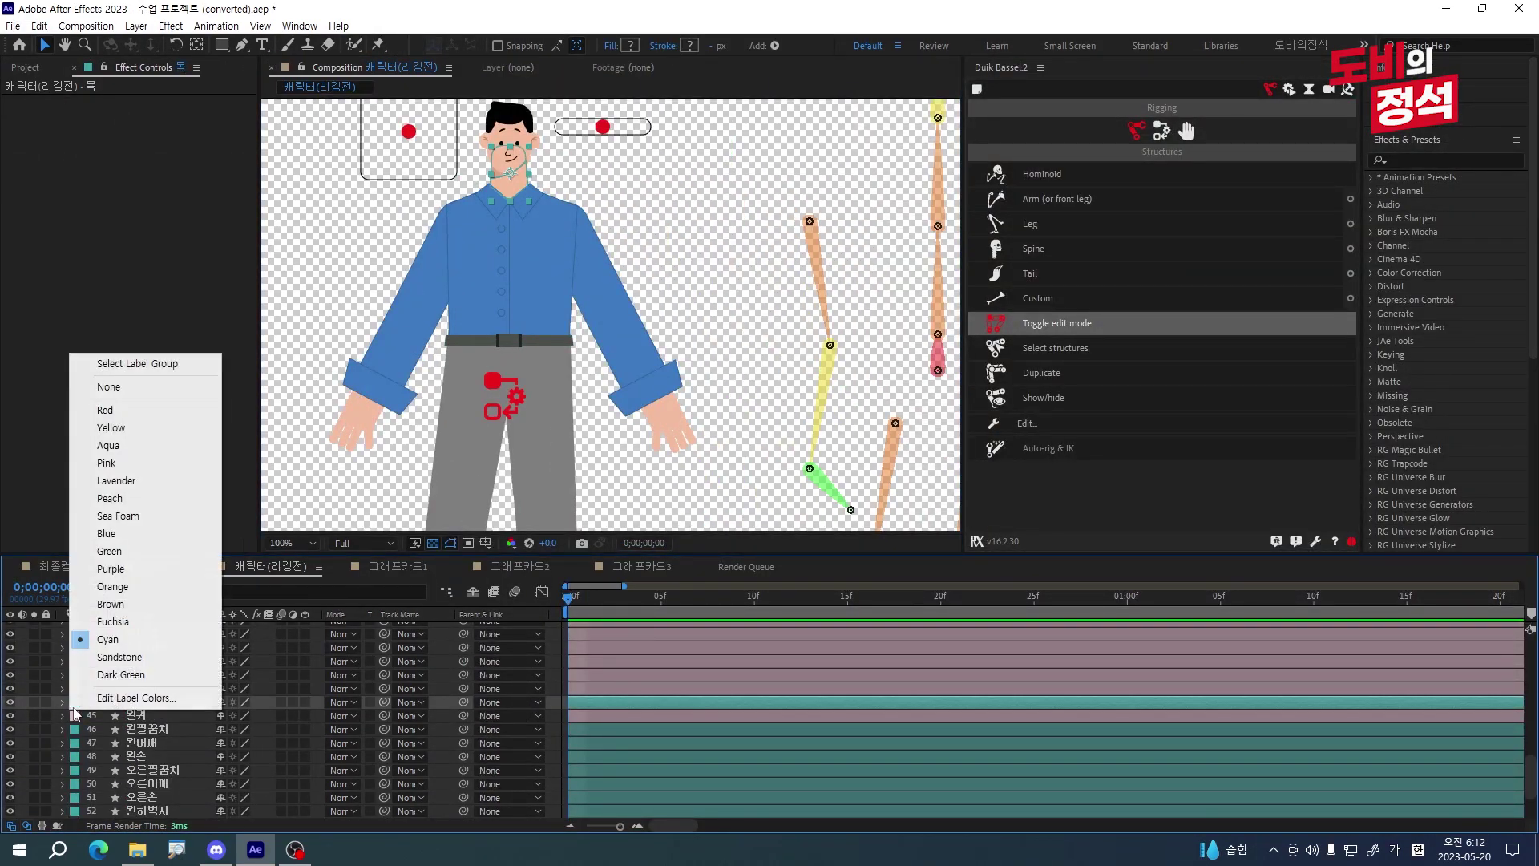
left_click(159, 365)
key("t")
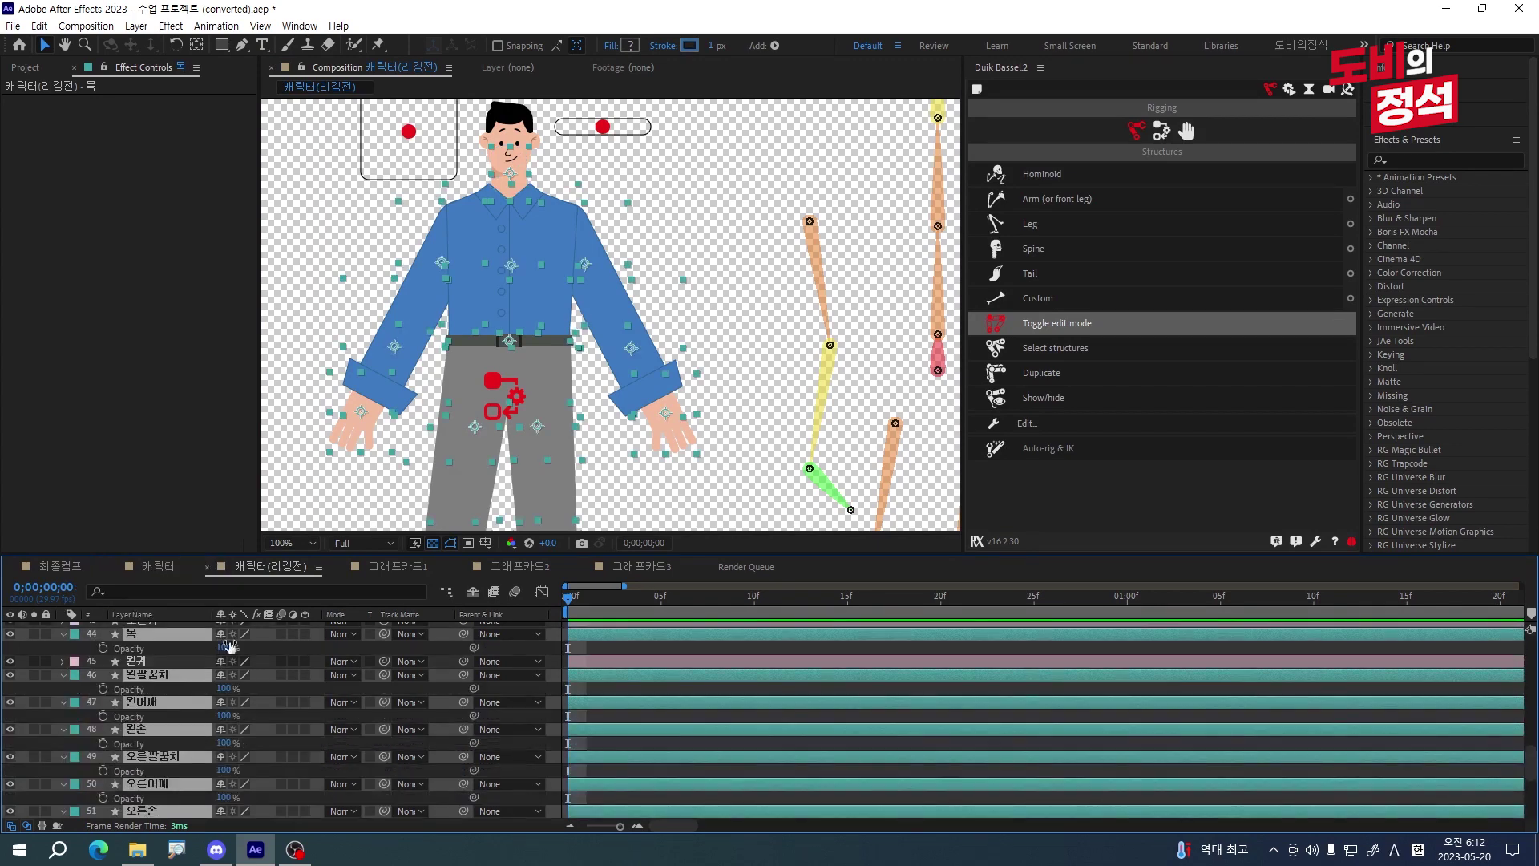
type("50")
key("Return")
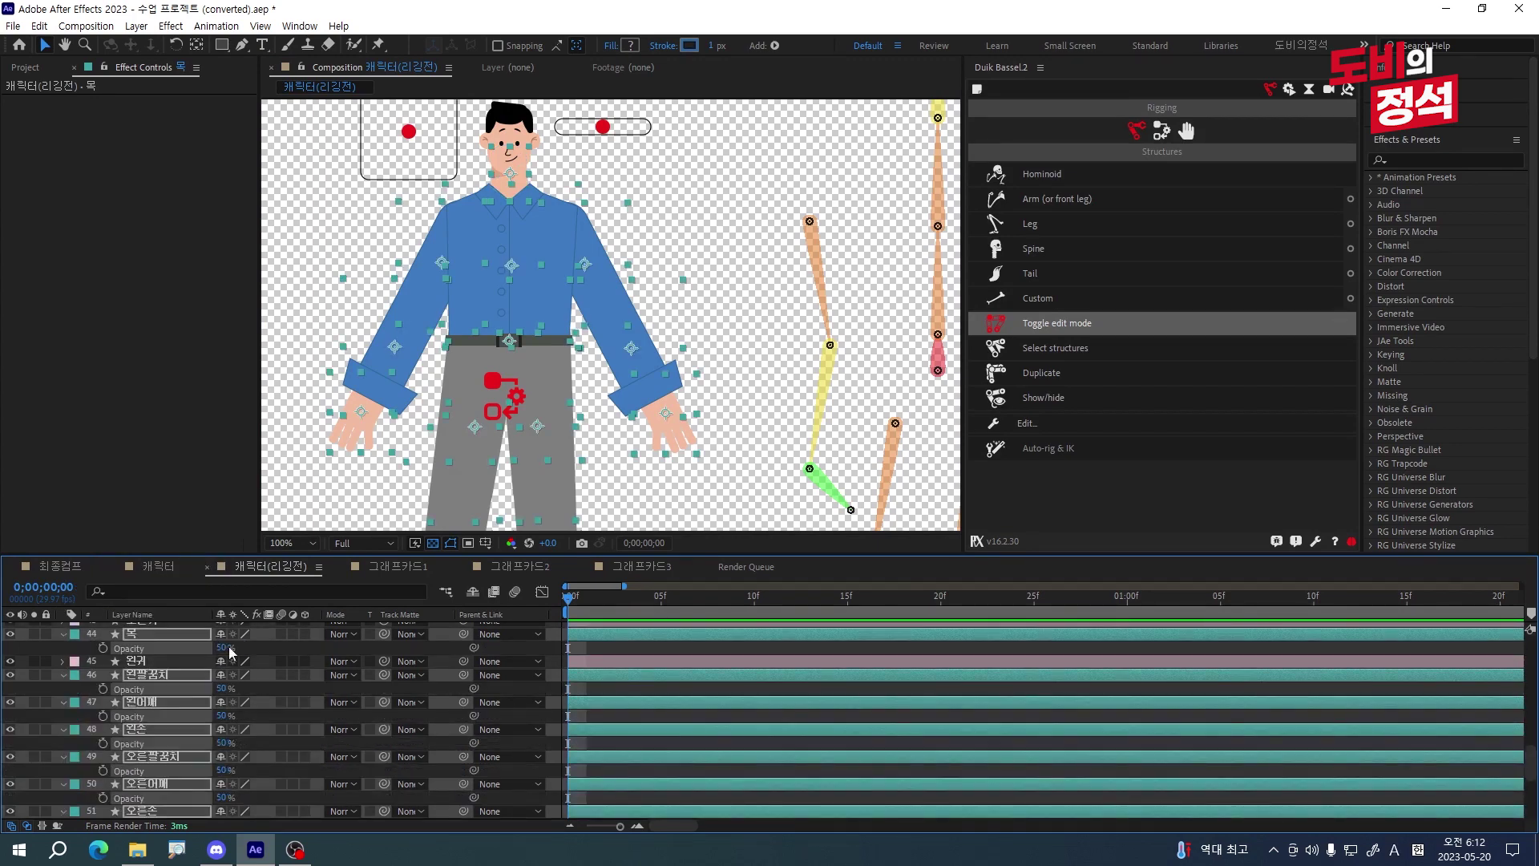
left_click(735, 239)
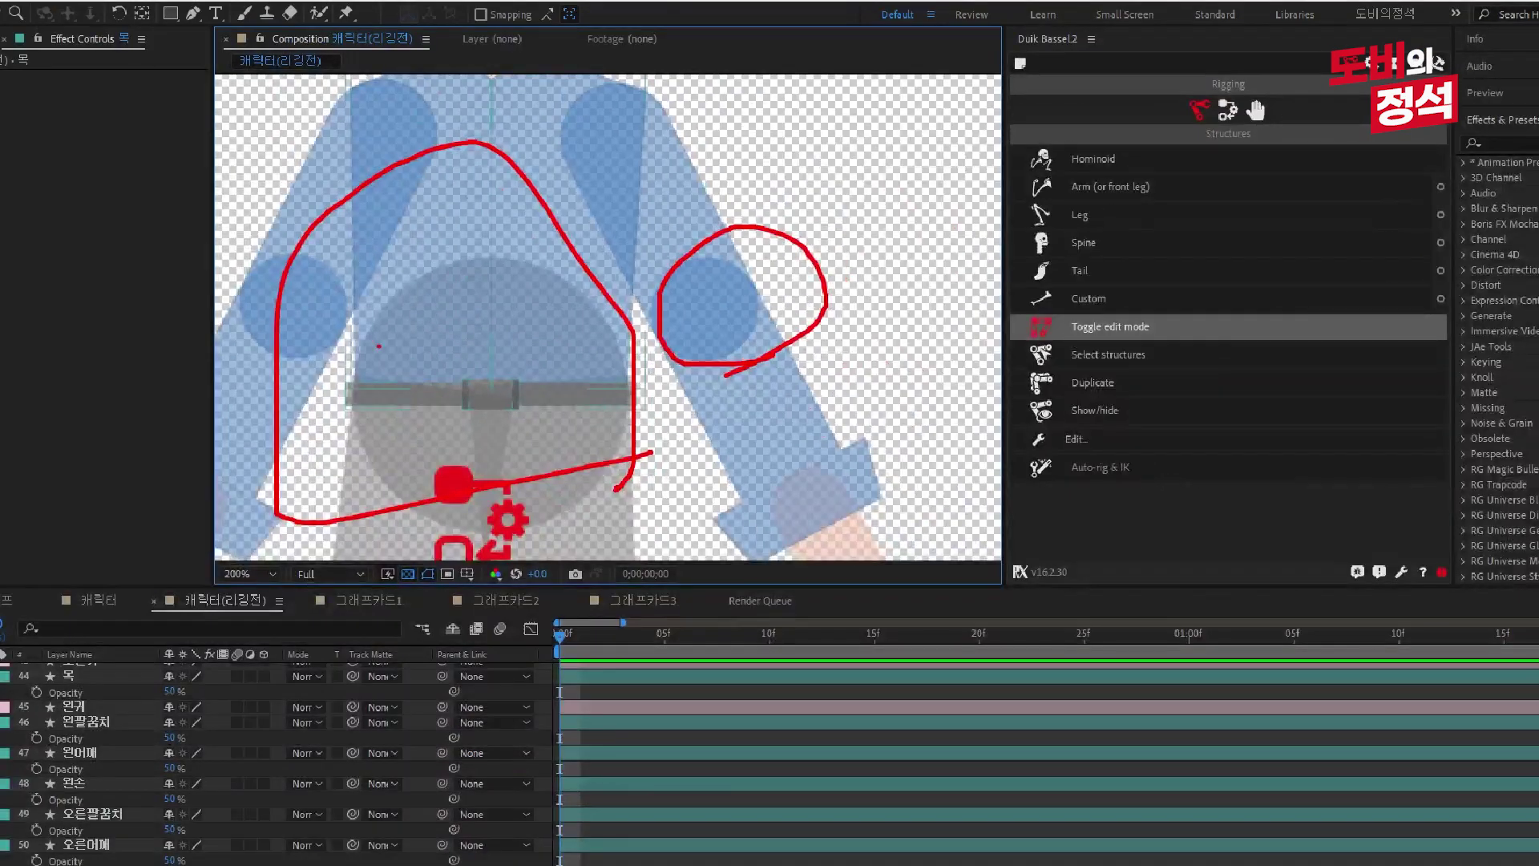
left_click_drag(334, 250, 384, 294)
mouse_move(614, 154)
left_mouse_down()
mouse_move(614, 96)
mouse_move(683, 143)
left_mouse_up()
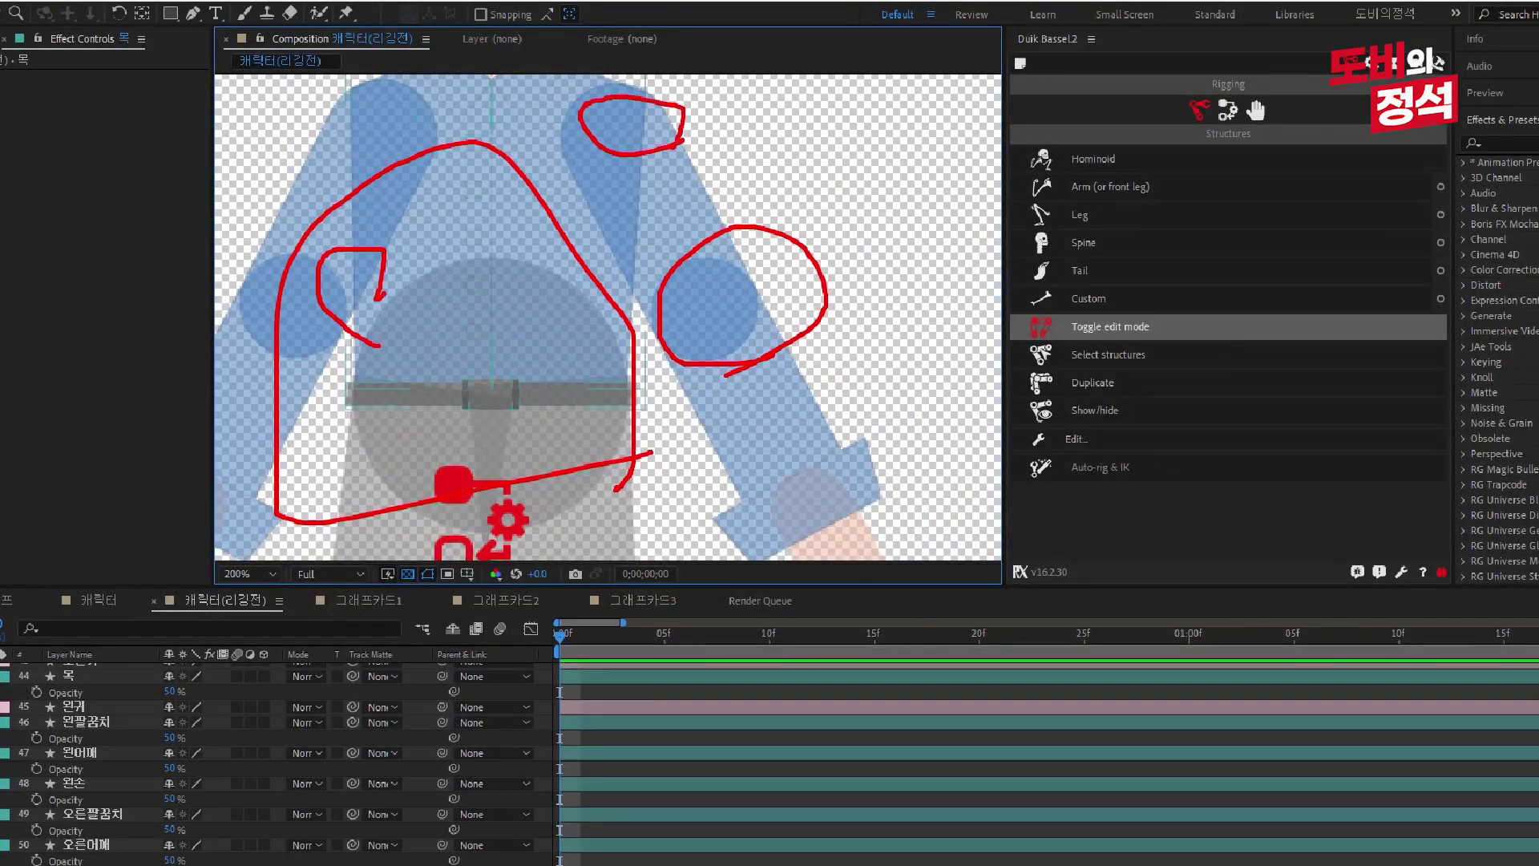
left_click_drag(357, 160, 469, 144)
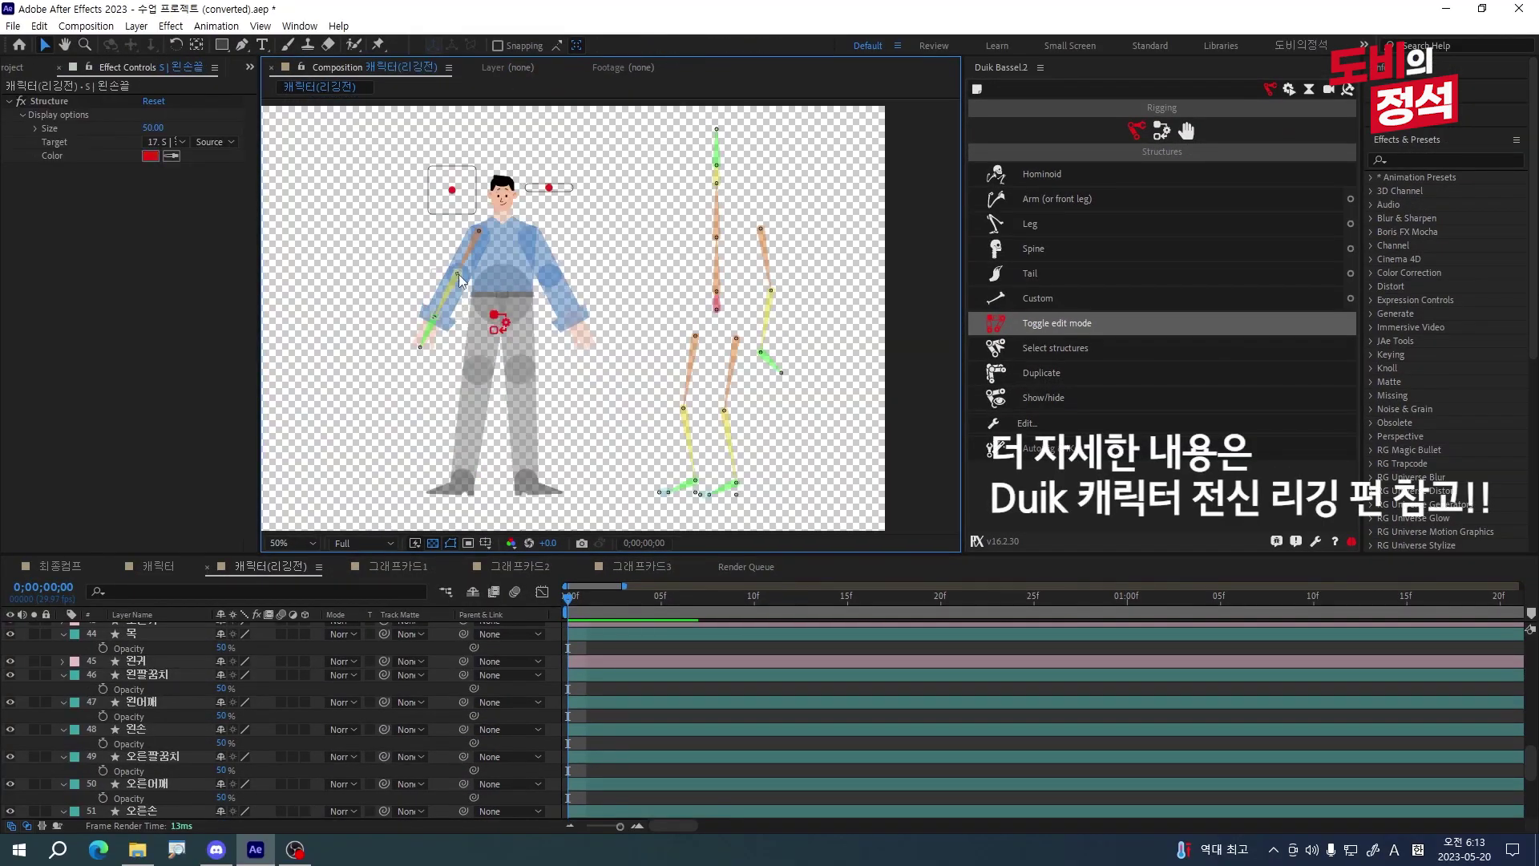
- Align the remaining arm structure and the spine structure with the character's shoulder, elbow, hand, torso and neck
left_click_drag(596, 377, 630, 302)
scroll(631, 320, "down", 1)
scroll(659, 196, "up", 1)
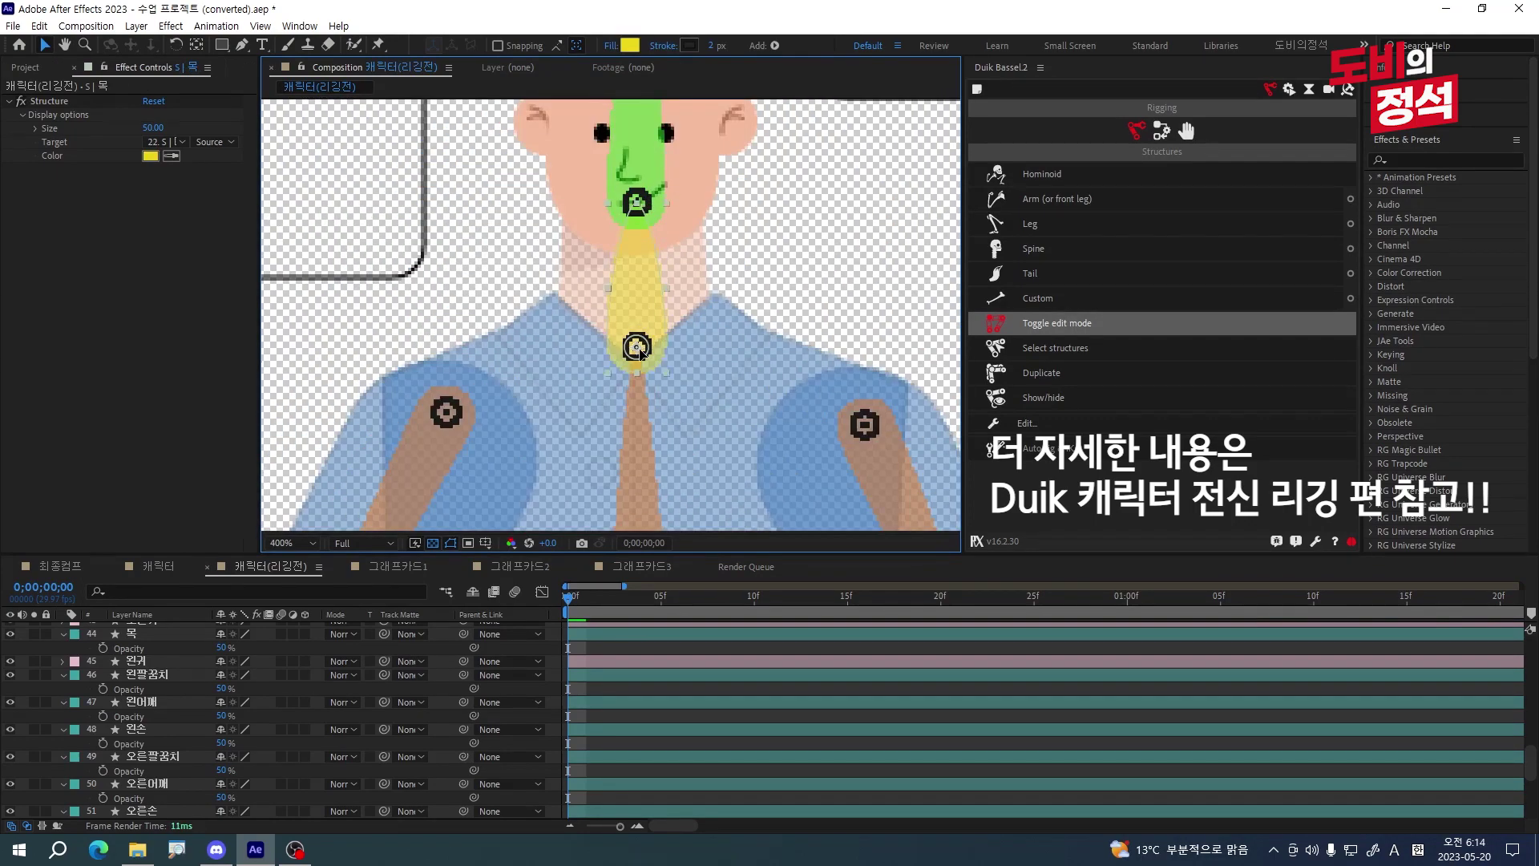
- Align the pelvis and leg structure joints with the character's hips, knees, ankles and feet
scroll(607, 132, "down", 2)
left_click_drag(800, 286, 590, 253)
left_click_drag(578, 325, 581, 319)
scroll(609, 433, "up", 1)
left_click_drag(522, 272, 473, 340)
left_click_drag(418, 362, 437, 360)
left_click_drag(840, 289, 622, 258)
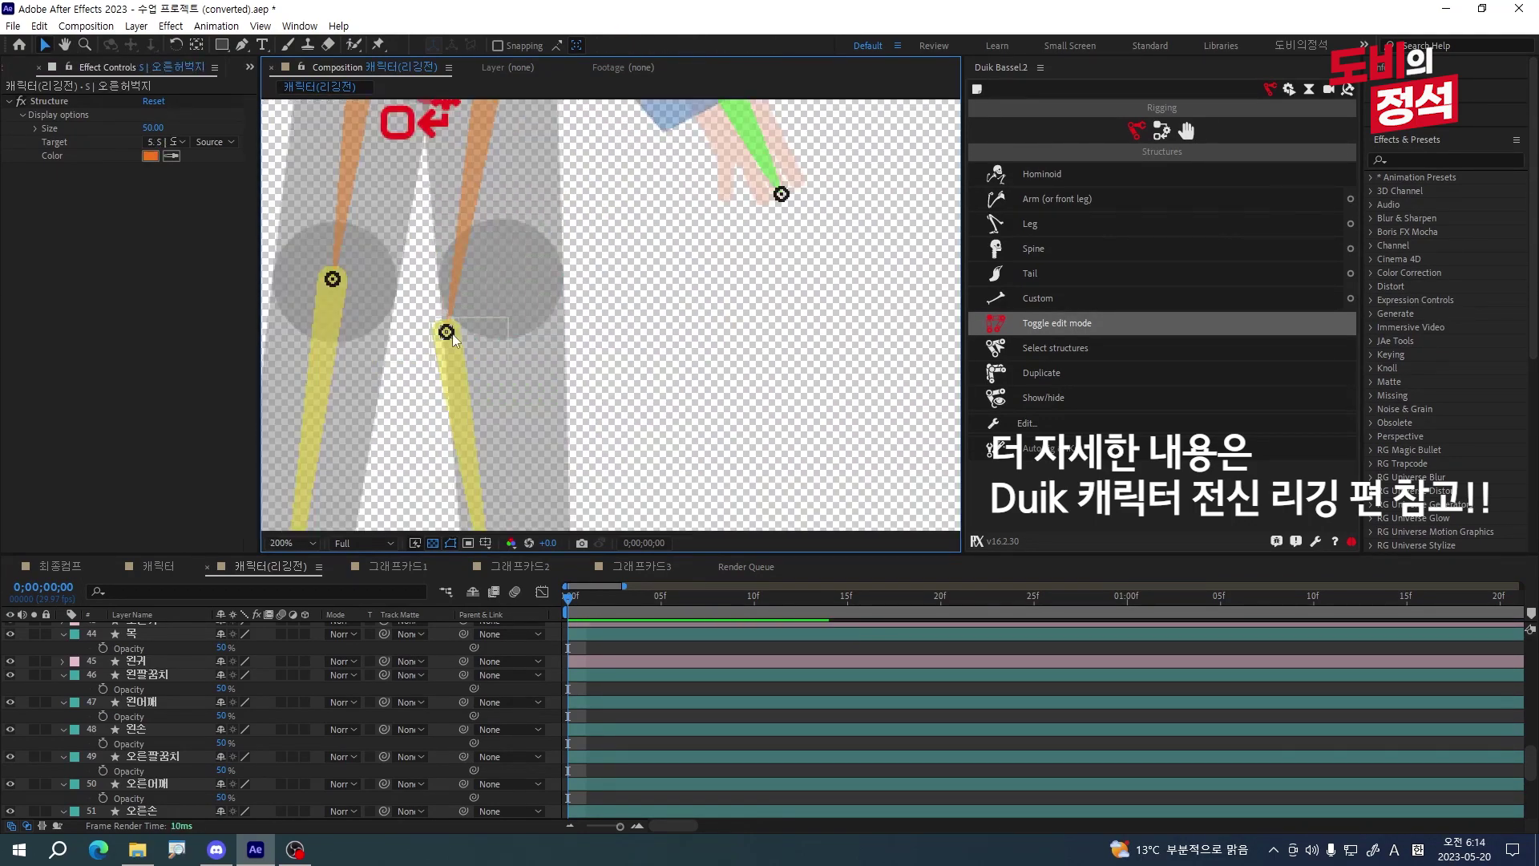
left_click_drag(446, 330, 513, 284)
left_click_drag(595, 387, 642, 396)
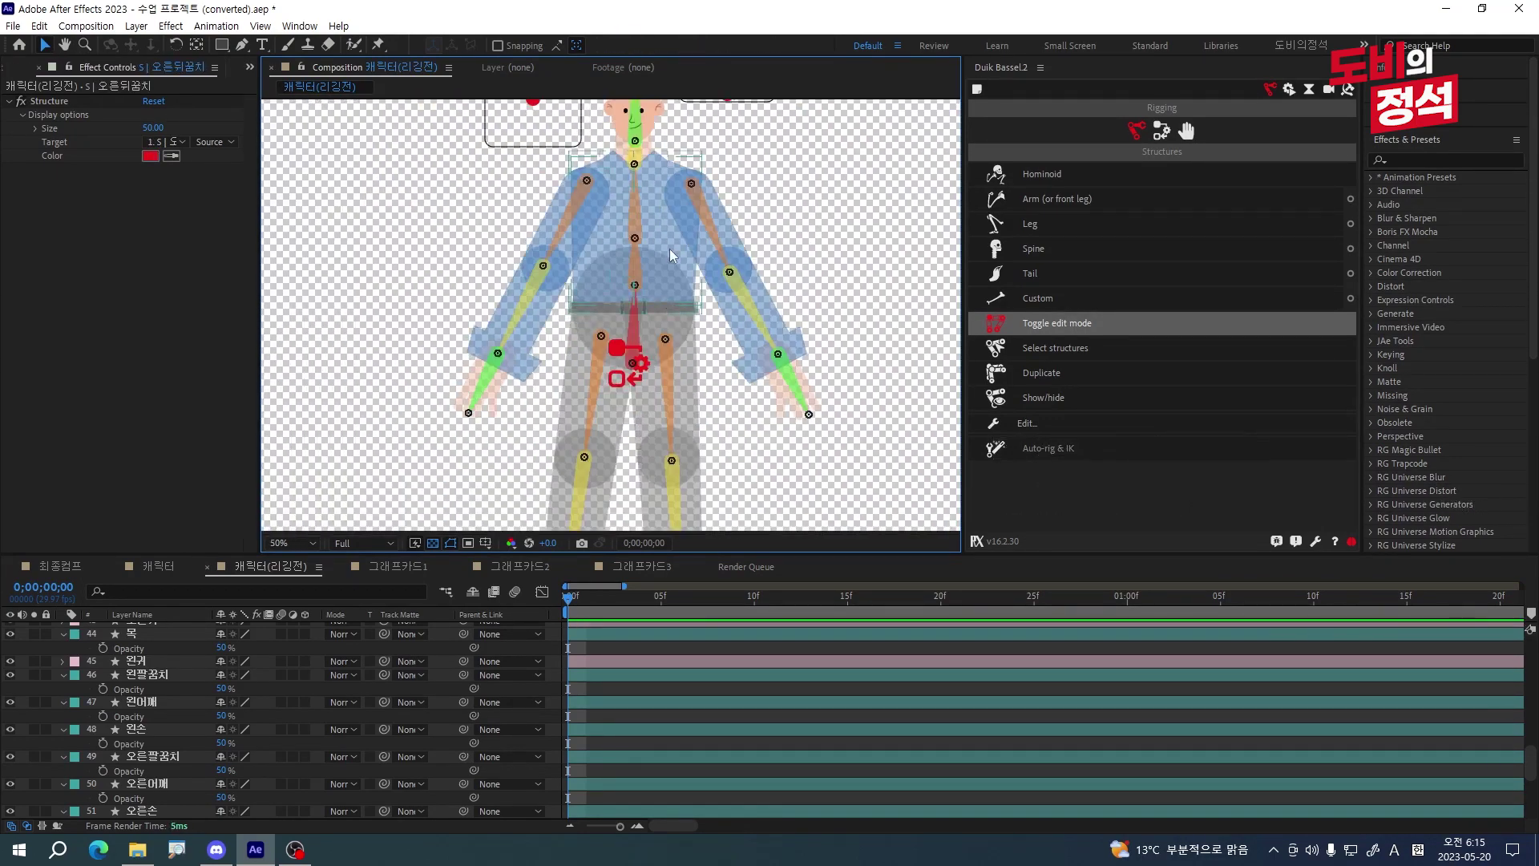
scroll(670, 248, "down", 1)
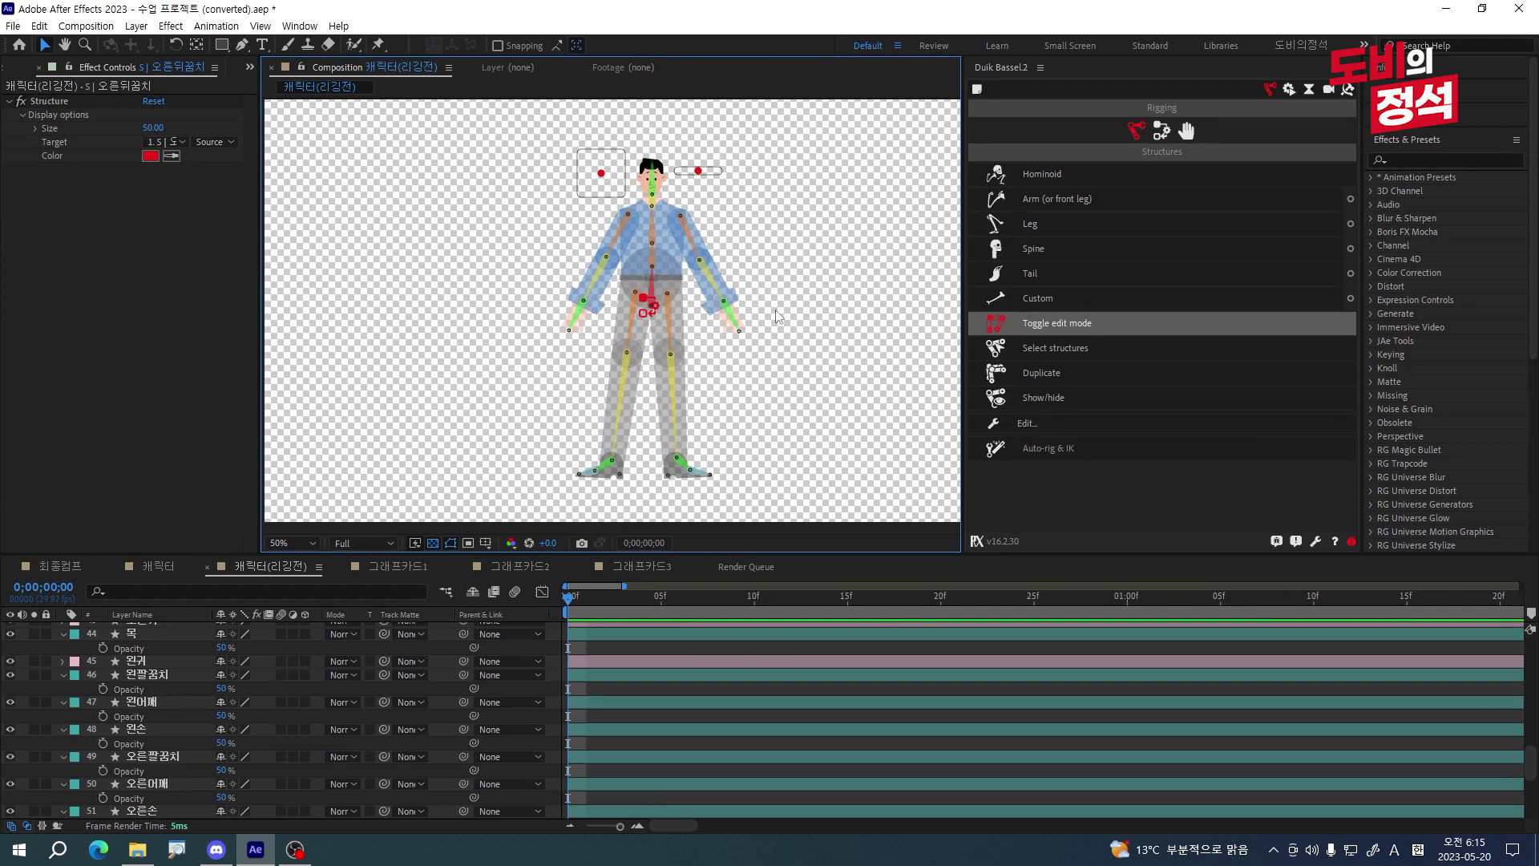
- Parent the 골반, 오른발, 오른종아리 and 오른허벅지 layers to the S | structures with the same names
key("grave")
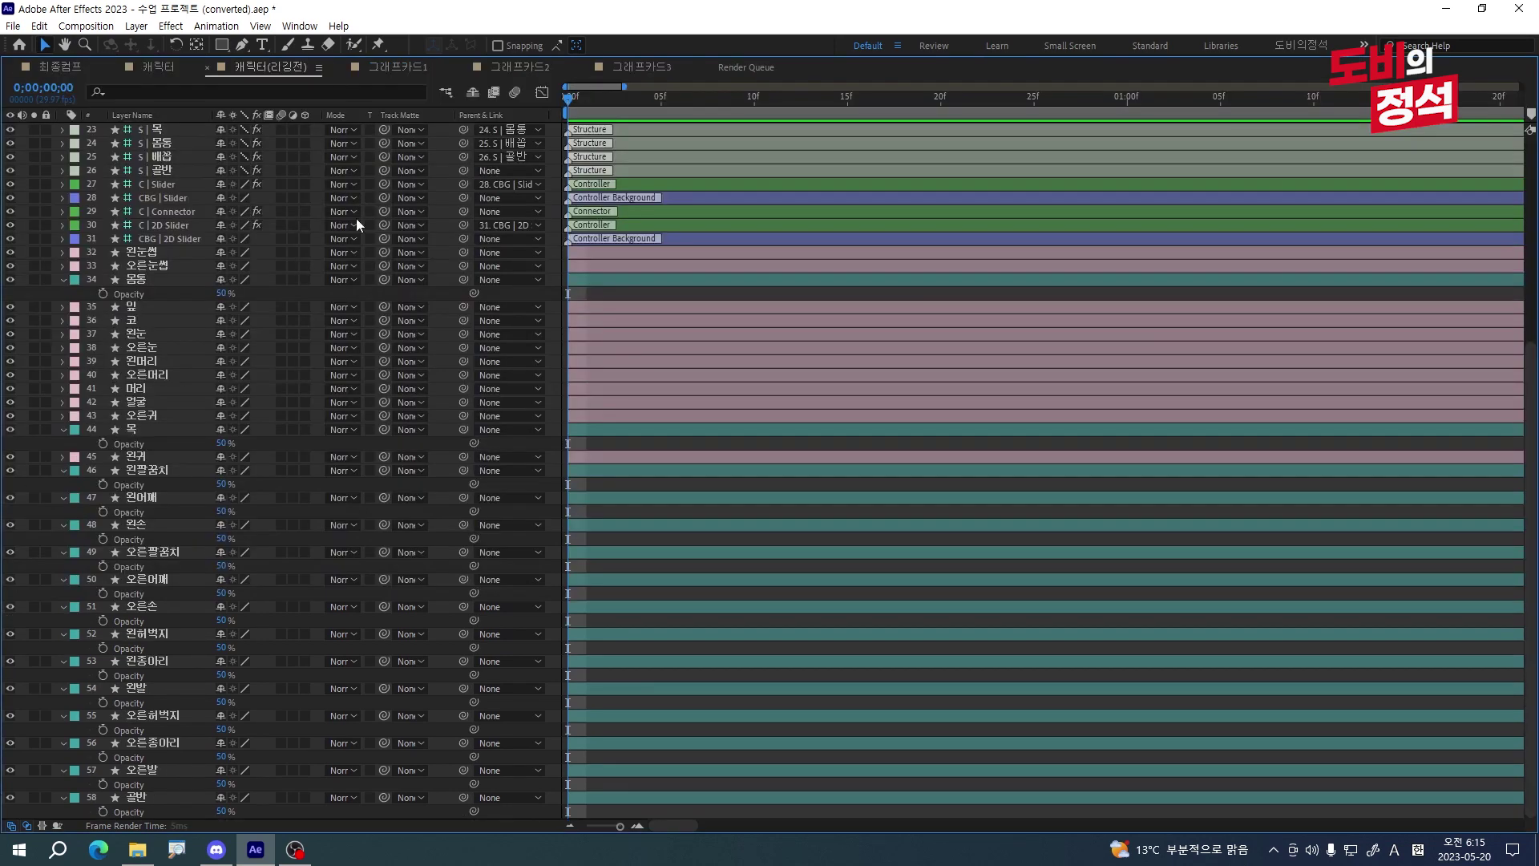
left_click(140, 797)
left_click_drag(463, 798, 153, 169)
key("ctrl+Up")
left_click(505, 771)
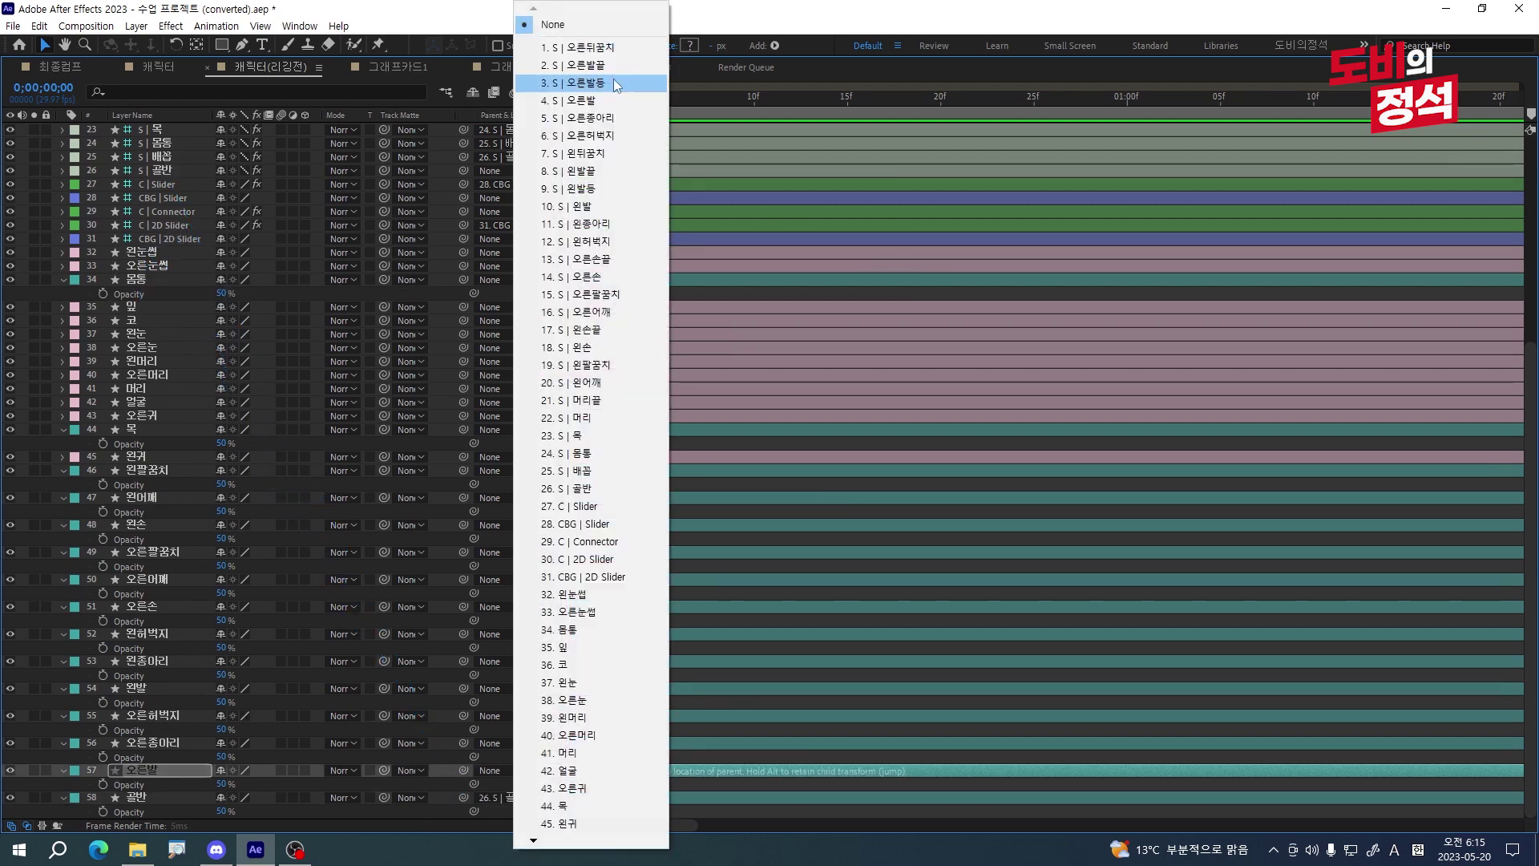
left_click(597, 101)
key("ctrl+Up")
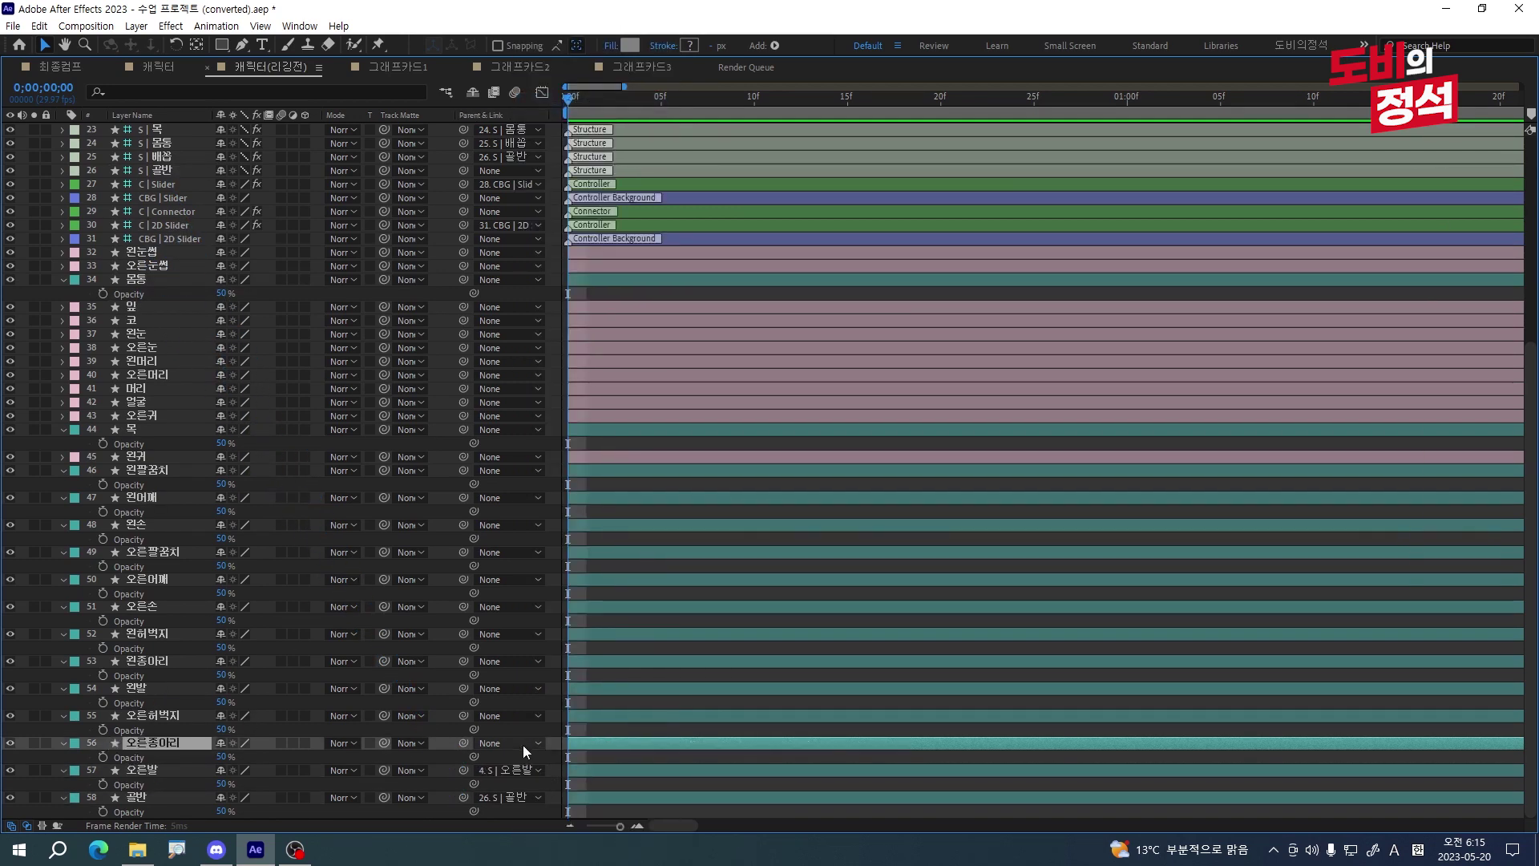
left_click(521, 743)
left_click(600, 118)
left_click(497, 716)
left_click(585, 136)
- Parent the left leg layers 왼발, 왼종아리 and 왼허벅지 to the S | structures with the same names
left_click(497, 689)
left_click(586, 206)
left_click(497, 661)
left_click(585, 224)
left_click(497, 634)
left_click(607, 302)
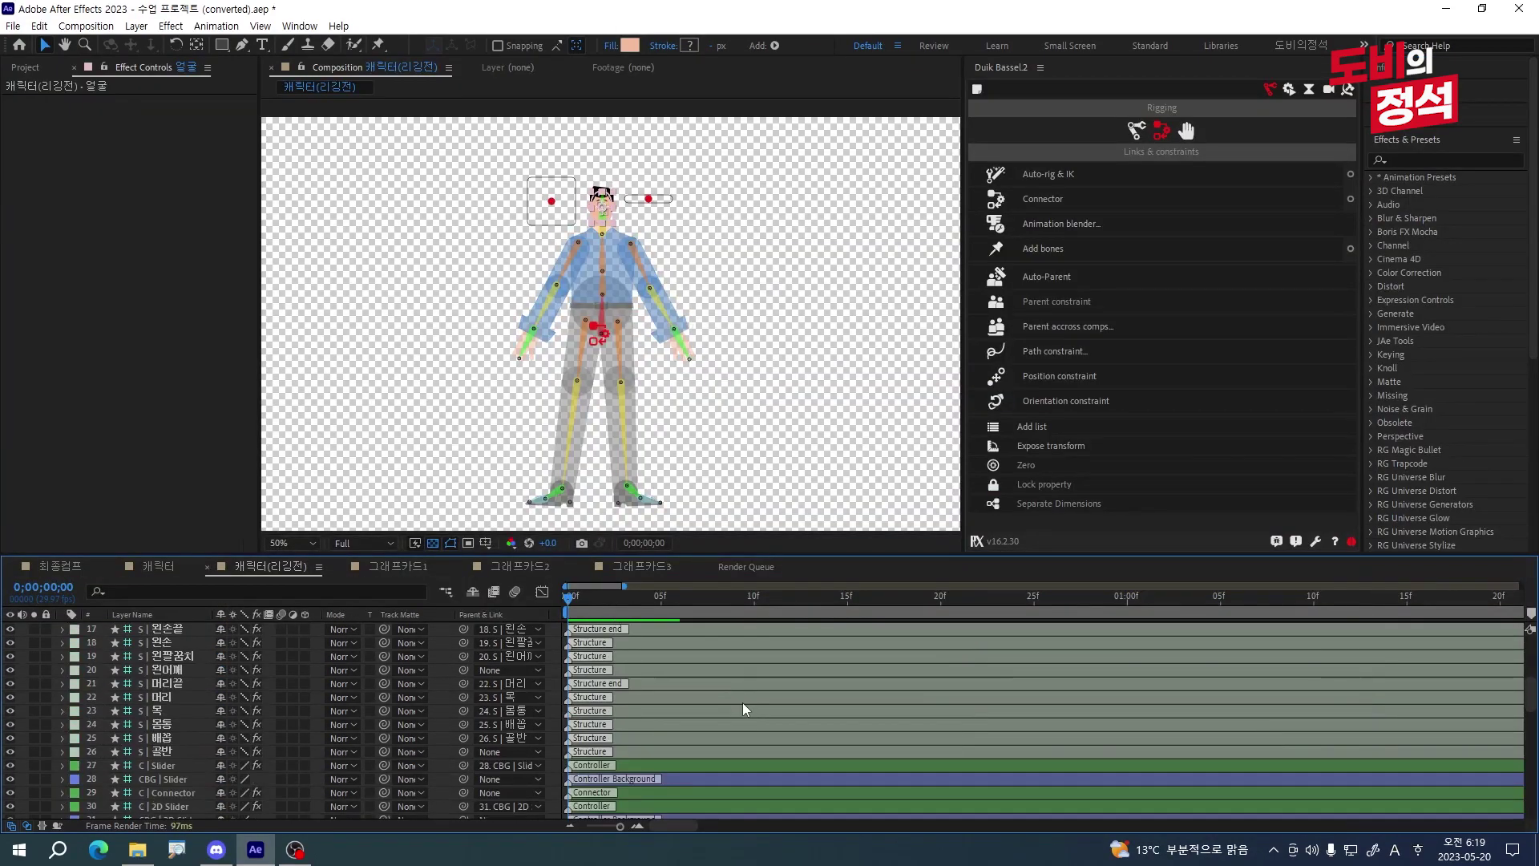
- Select the label group of the 몸통 layer and set the opacity of all its layers to 100%
key("grave")
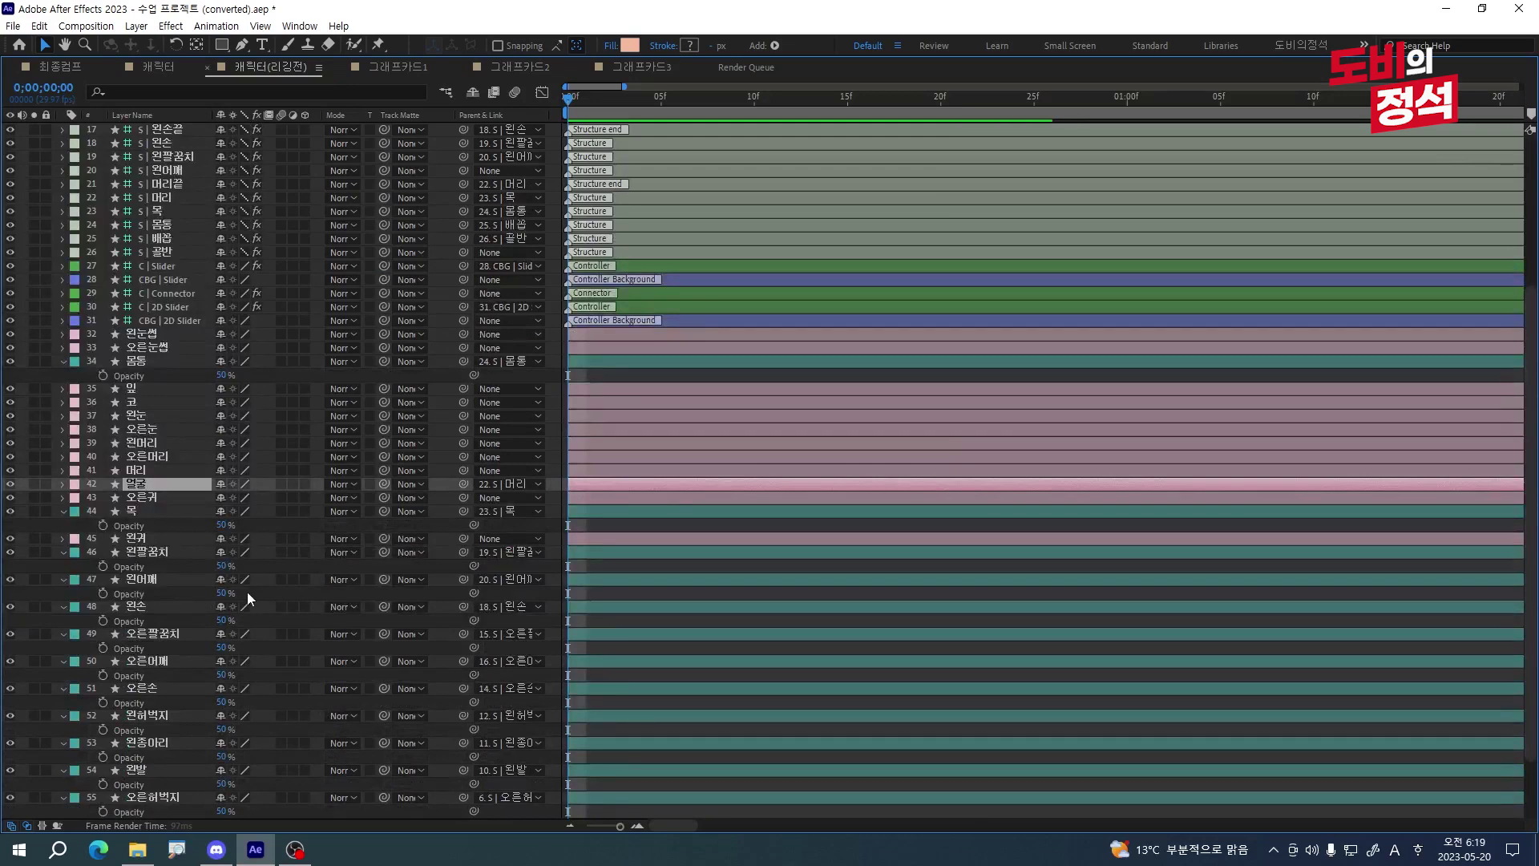
left_click(160, 361)
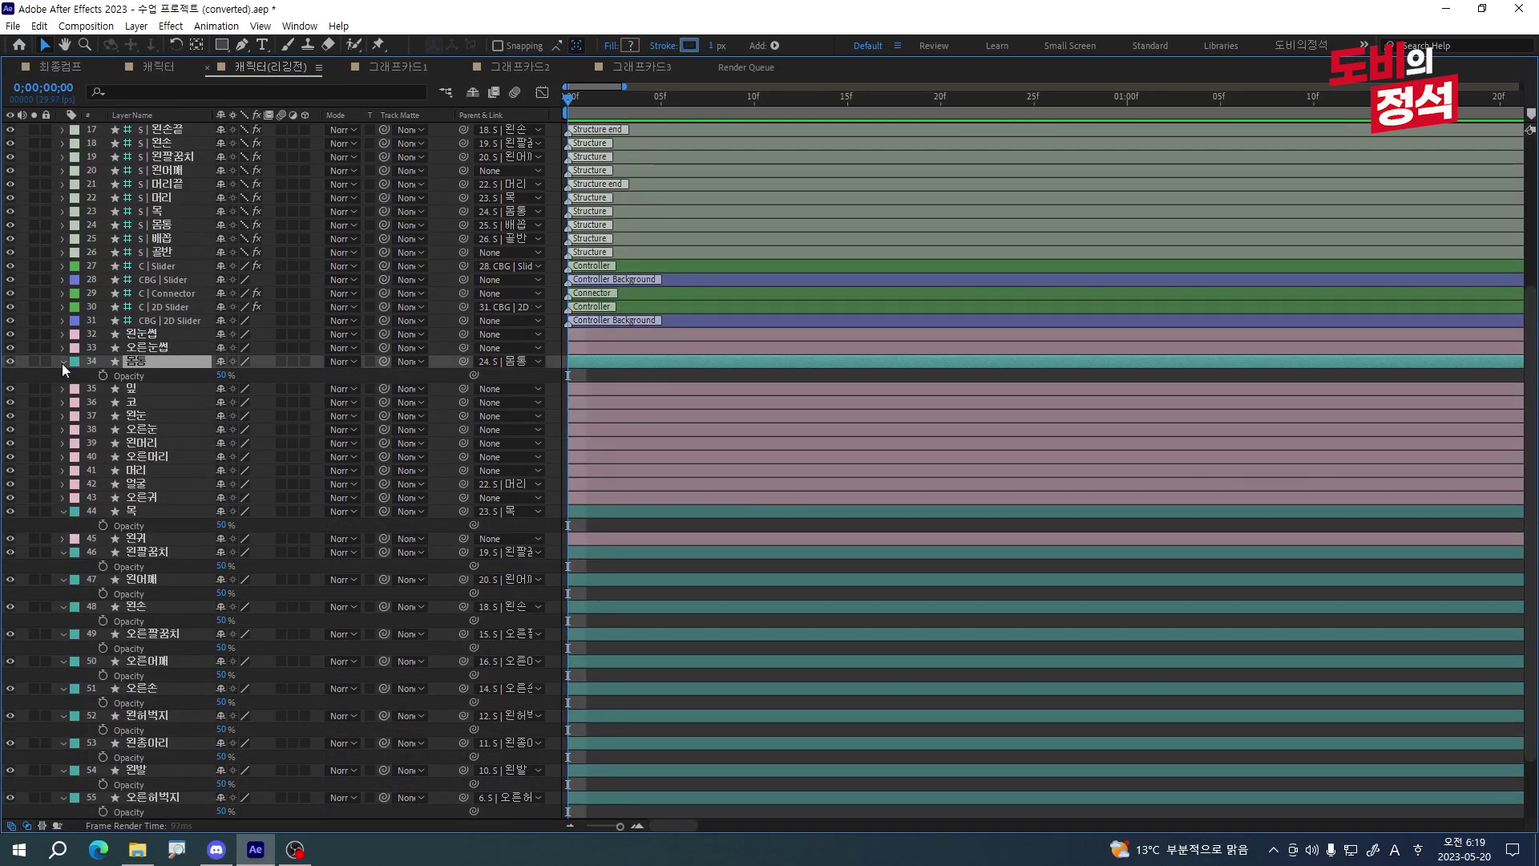
left_click(76, 362)
left_click(129, 371)
left_click(225, 375)
key("Return")
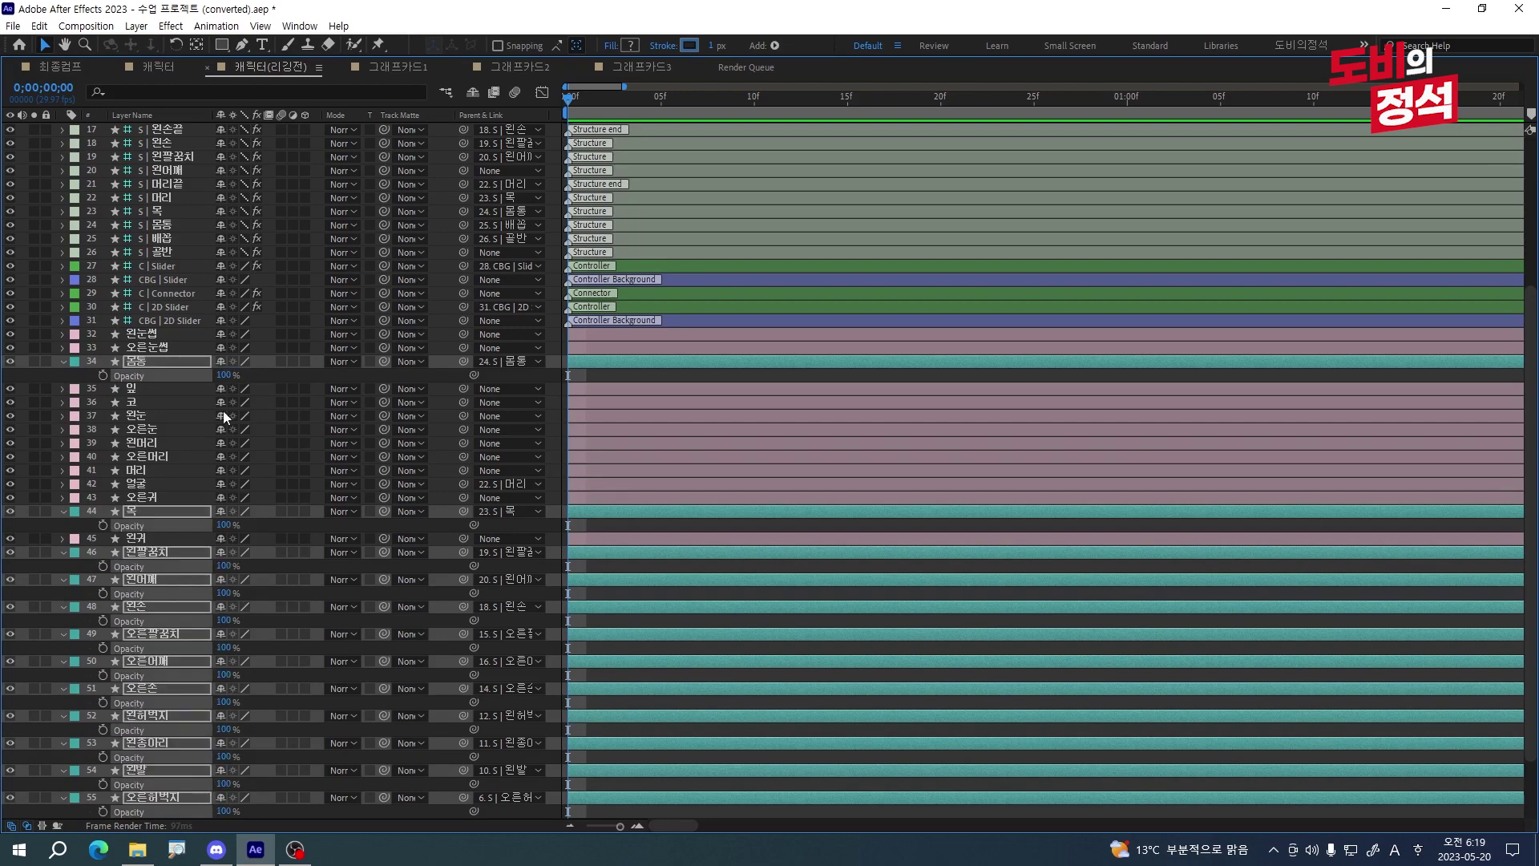
key("grave")
- Select all structure layers from S | 골반 up to S | 오른뒤꿈치 and apply Auto-rig & IK to them
left_click(164, 721)
scroll(164, 713, "up", 6)
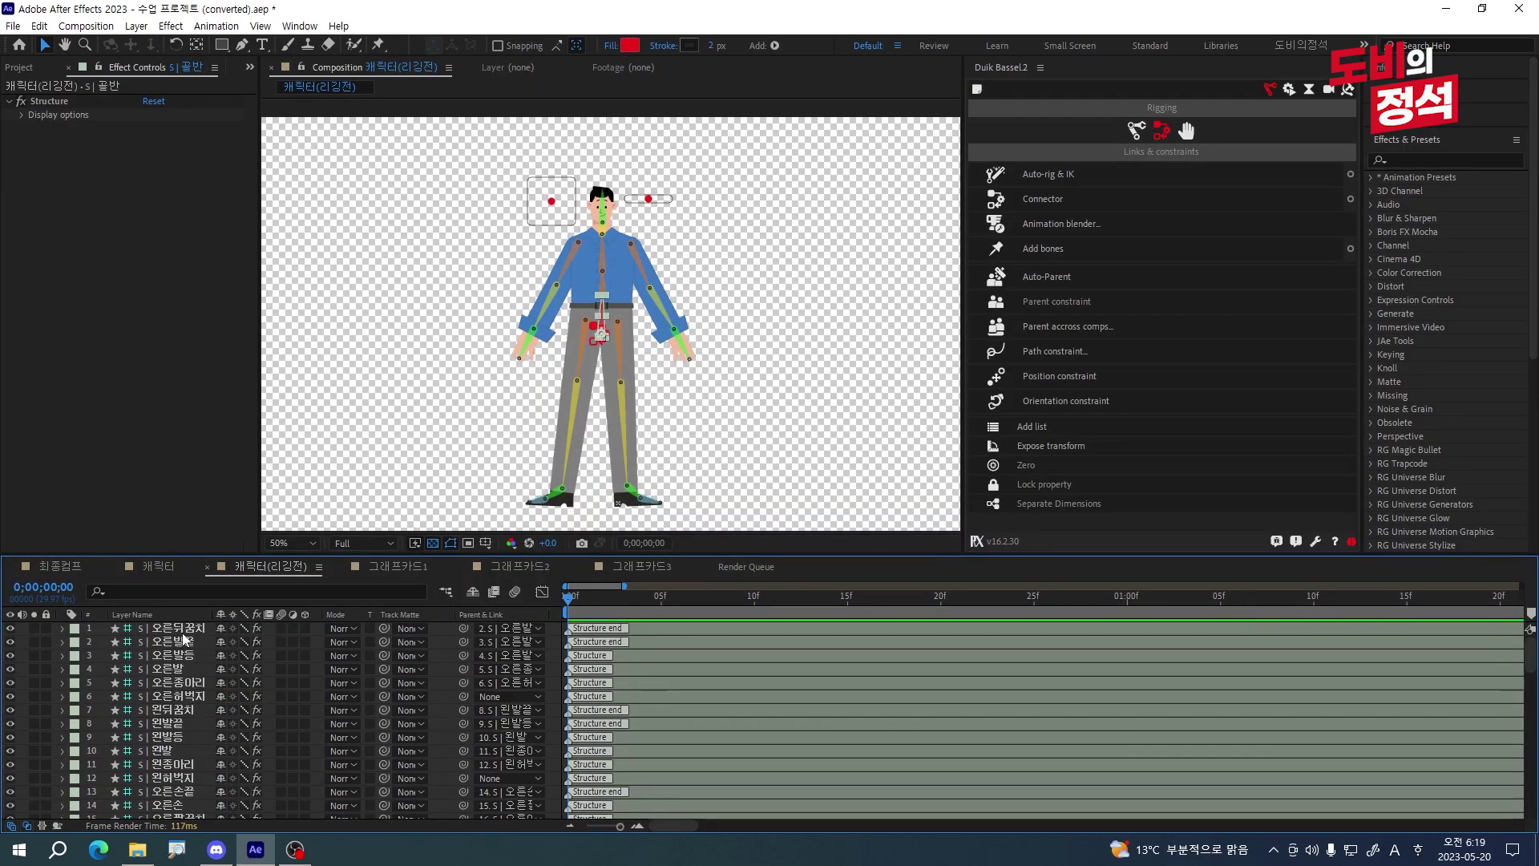
left_click(178, 629, "shift")
left_click(1137, 129)
left_click(1163, 130)
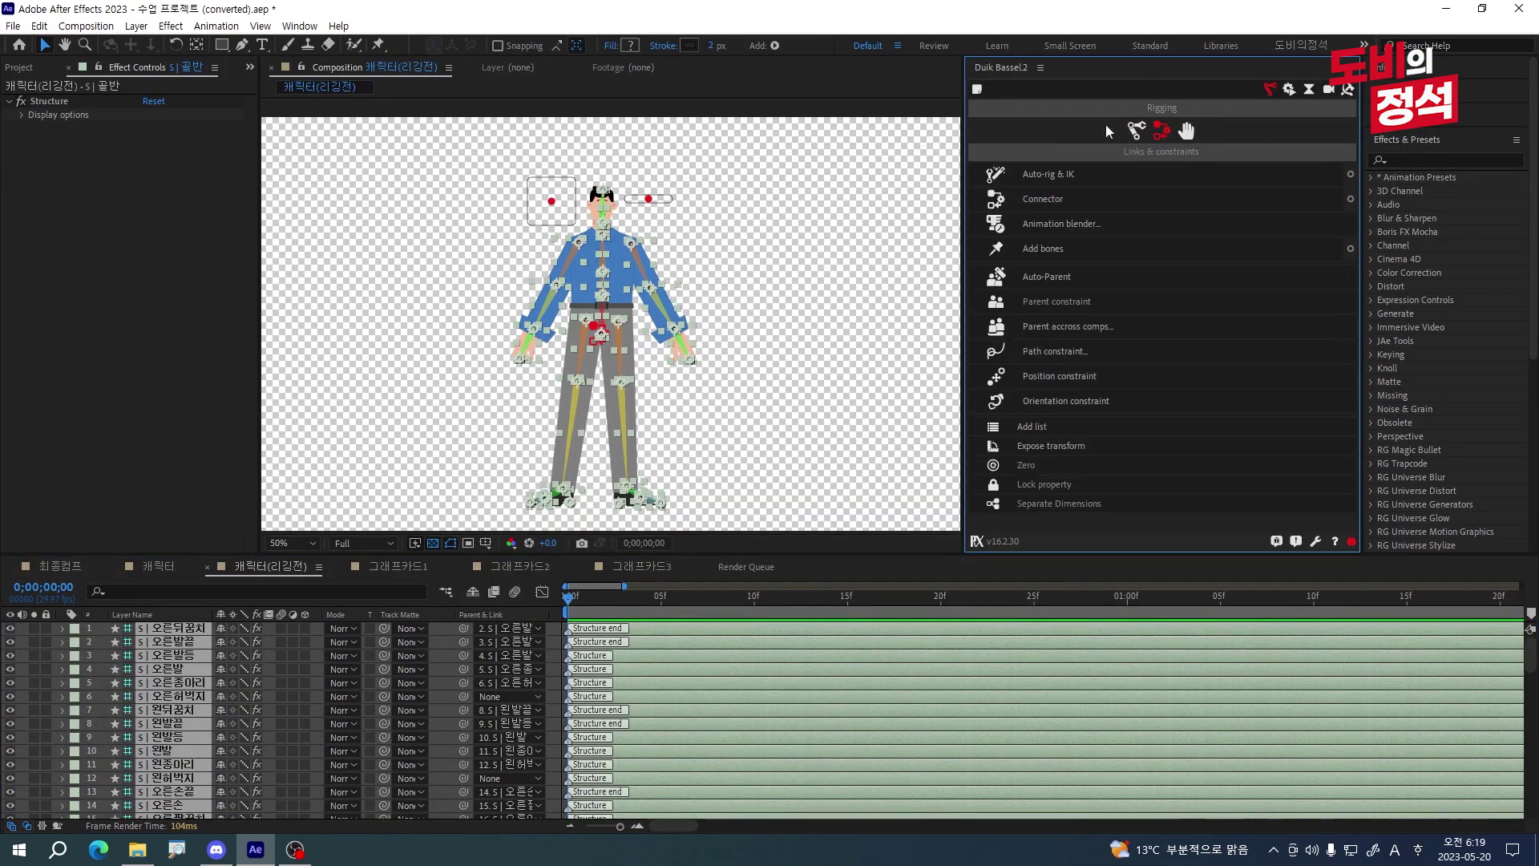
left_click(1059, 175)
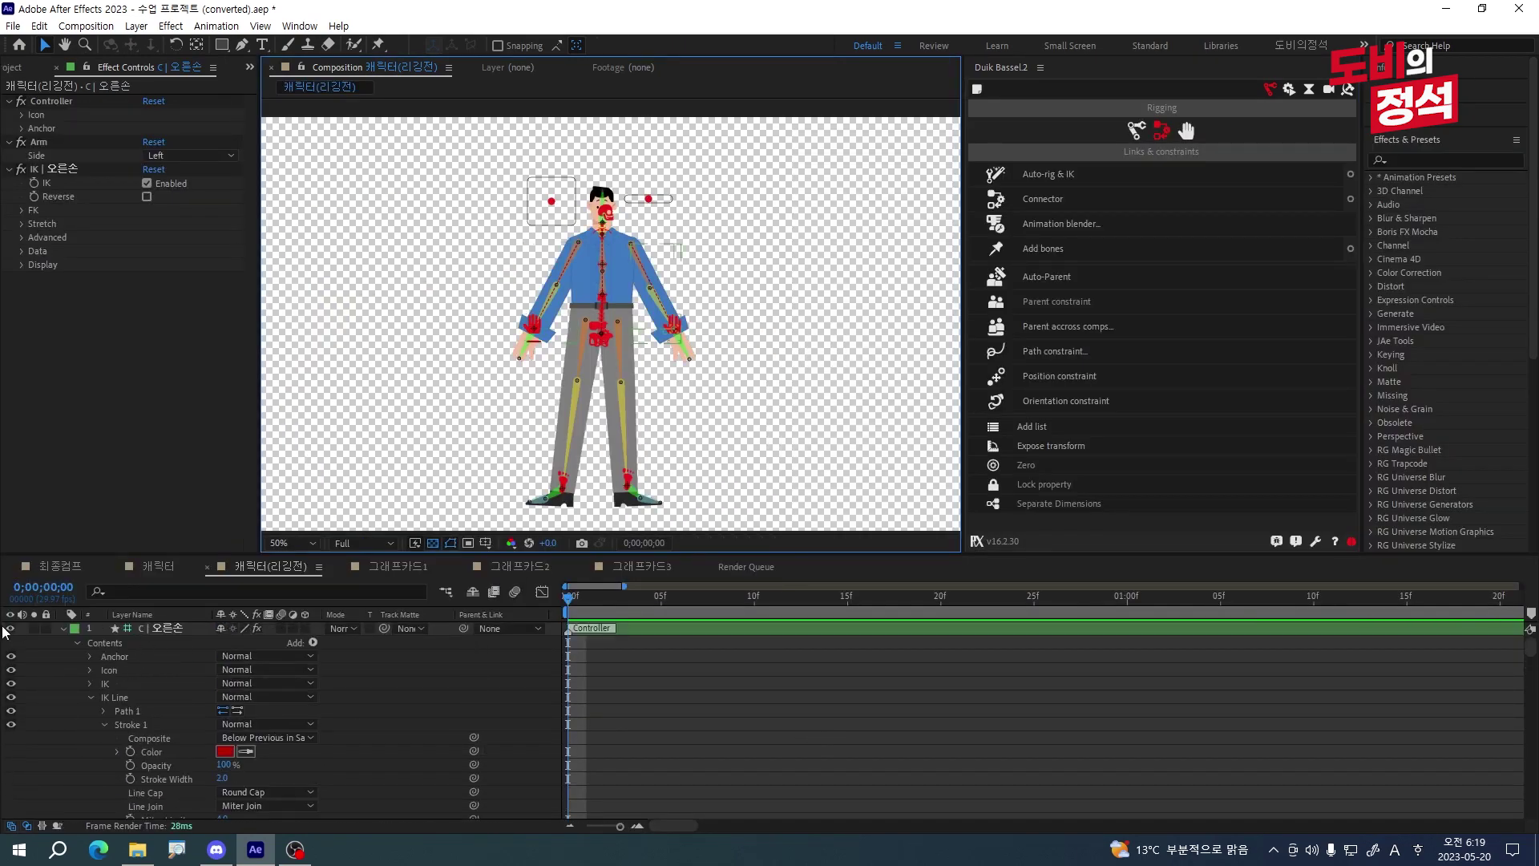
- Collapse the expanded properties of all layers in the timeline and clear the selection
key("ctrl+a")
left_click(63, 628)
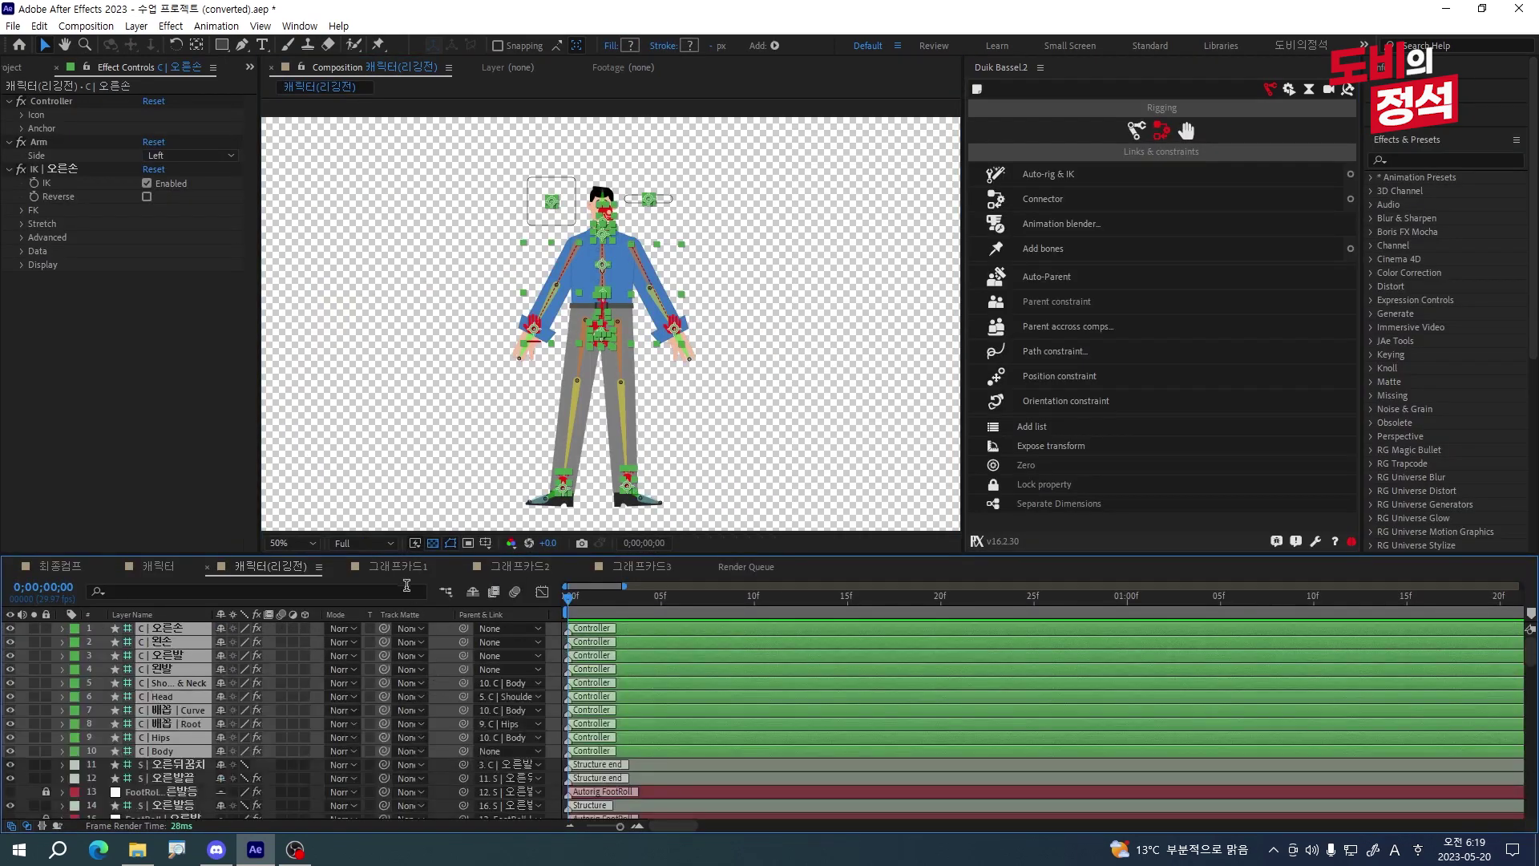
left_click(794, 405)
- Test the knee bend with the C | 오른발 controller, undo the move, and enable Reverse in its IK effect
scroll(703, 386, "up", 2)
left_click(736, 471)
left_click_drag(740, 473, 752, 437)
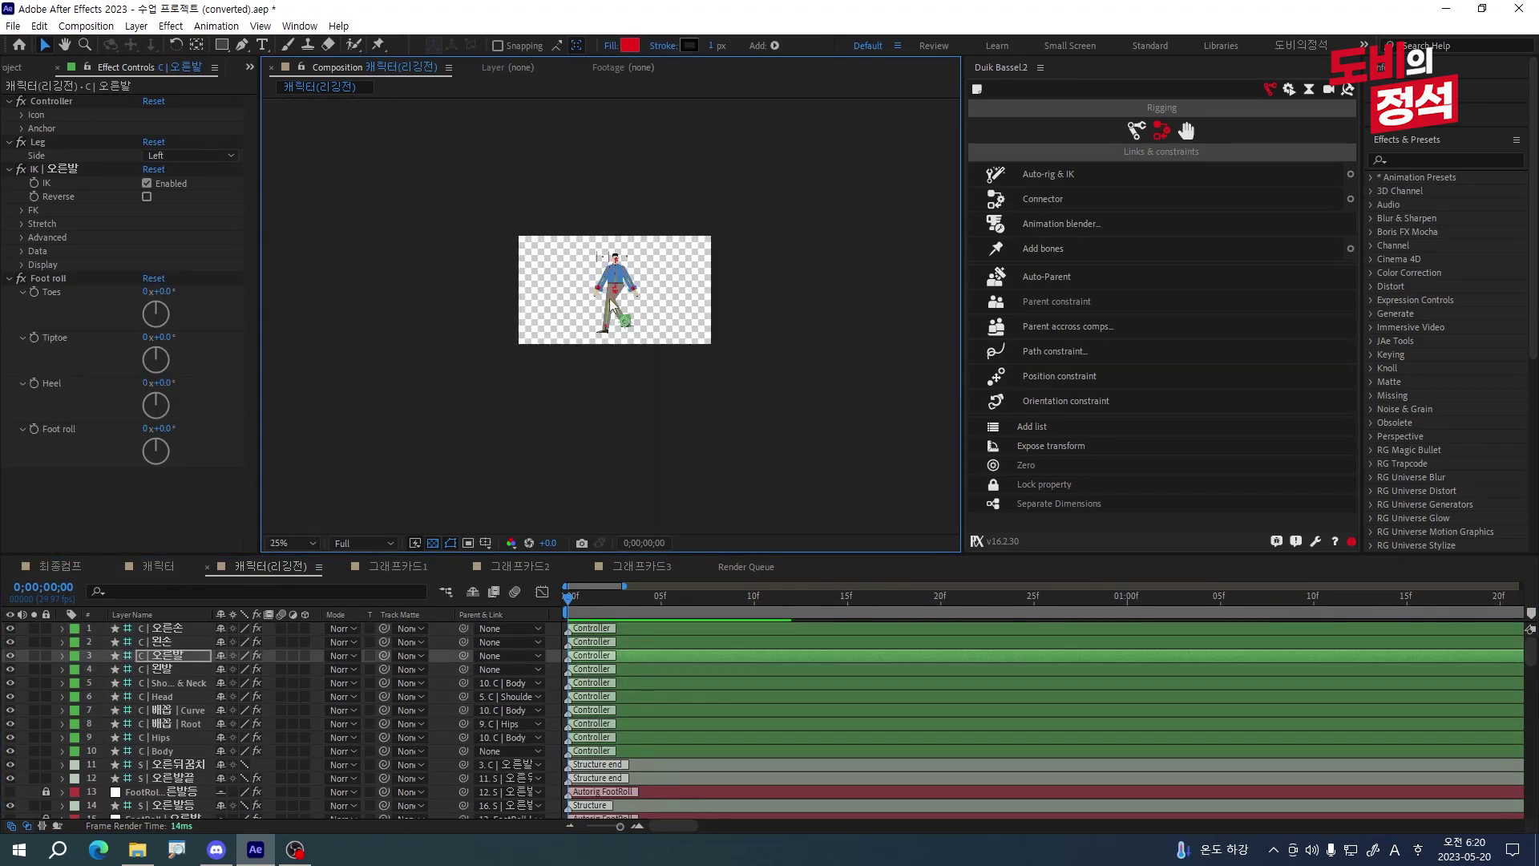
scroll(692, 311, "up", 4)
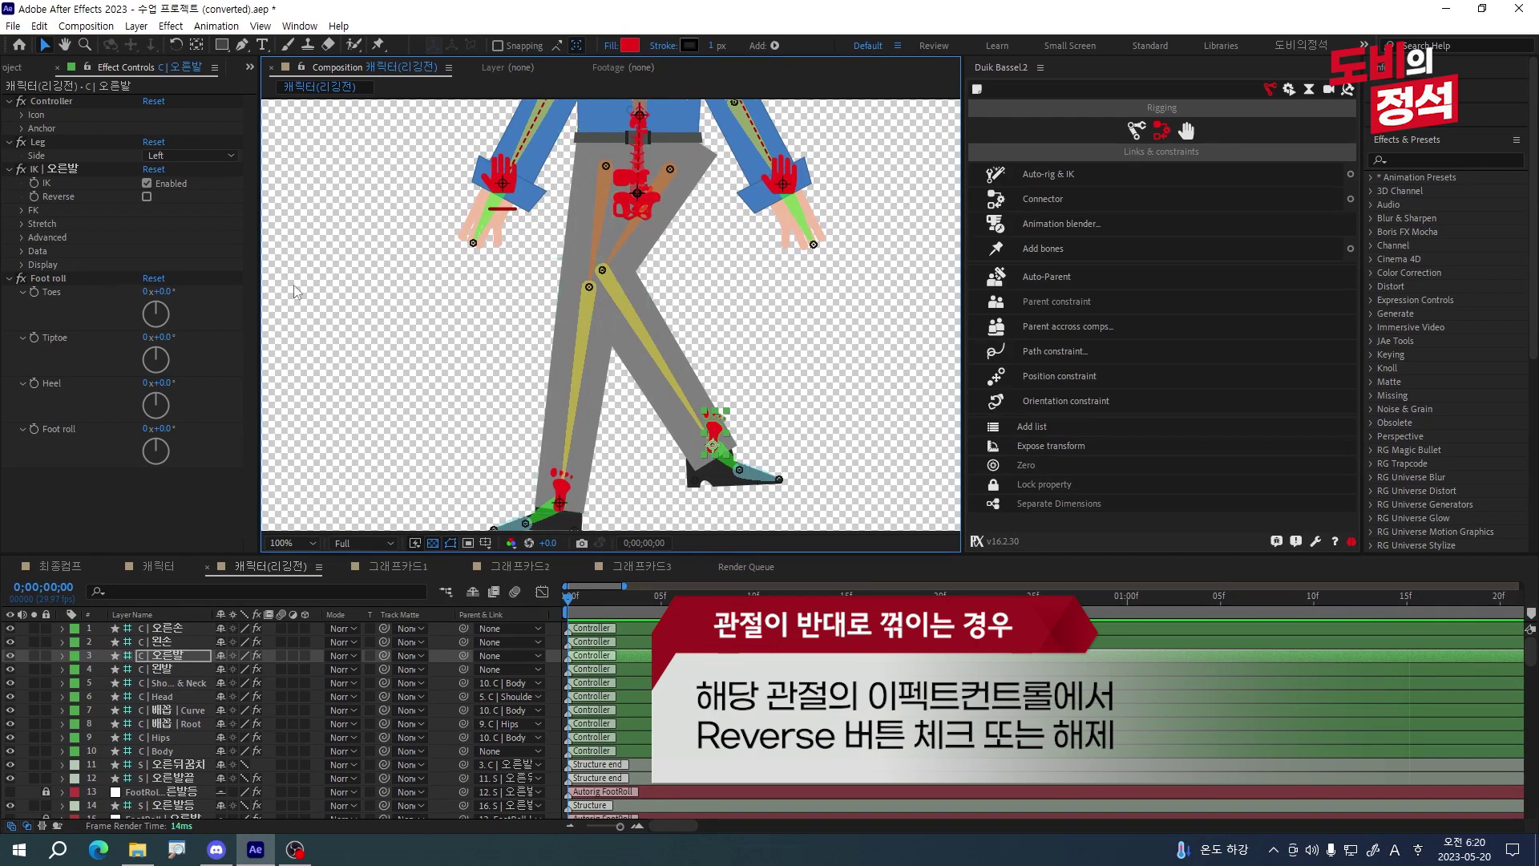
key("ctrl+z")
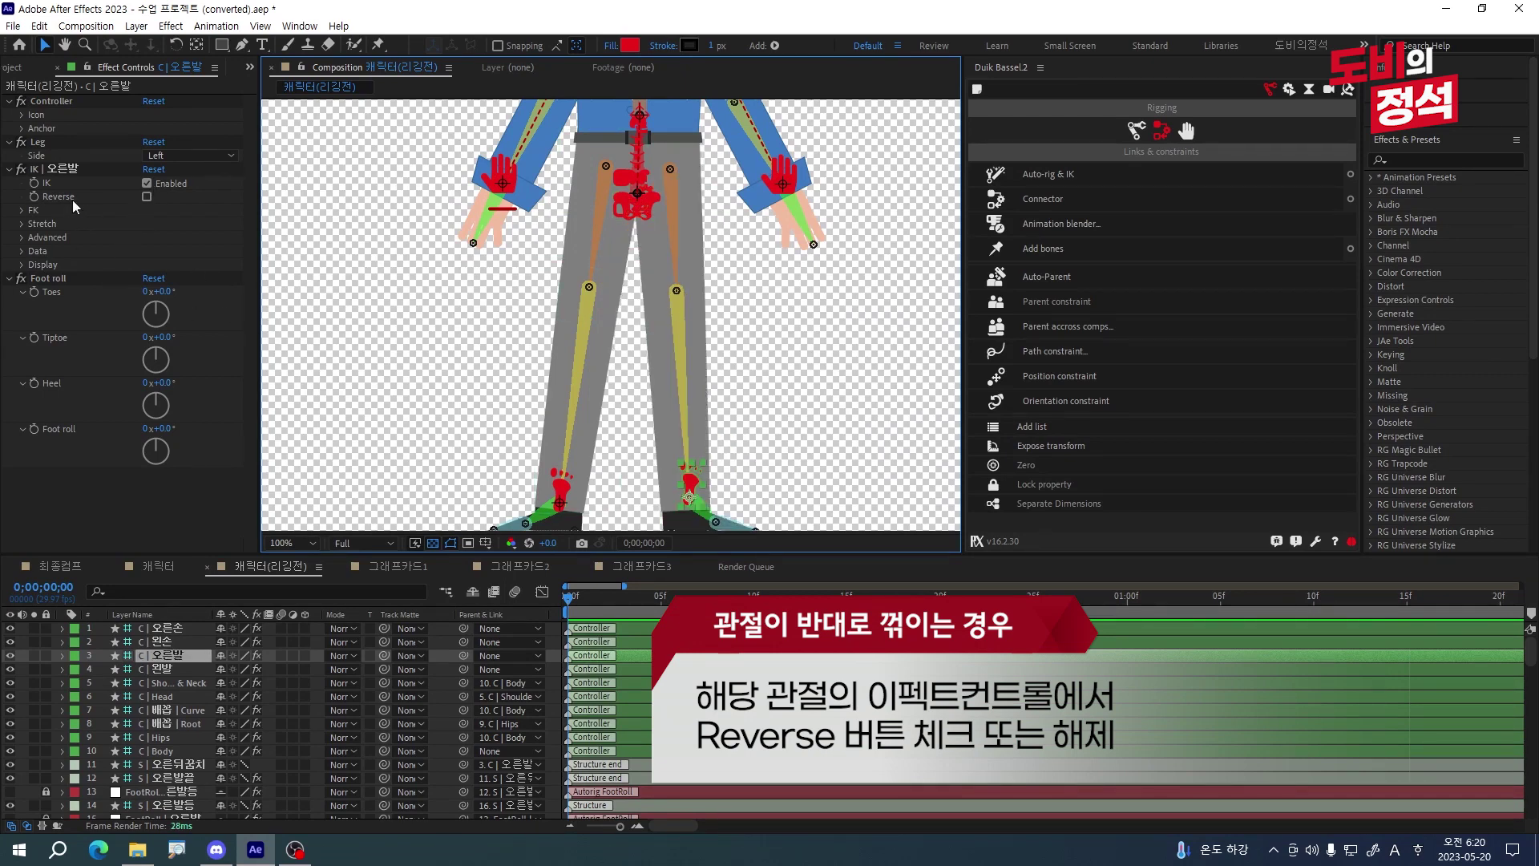
left_click(147, 197)
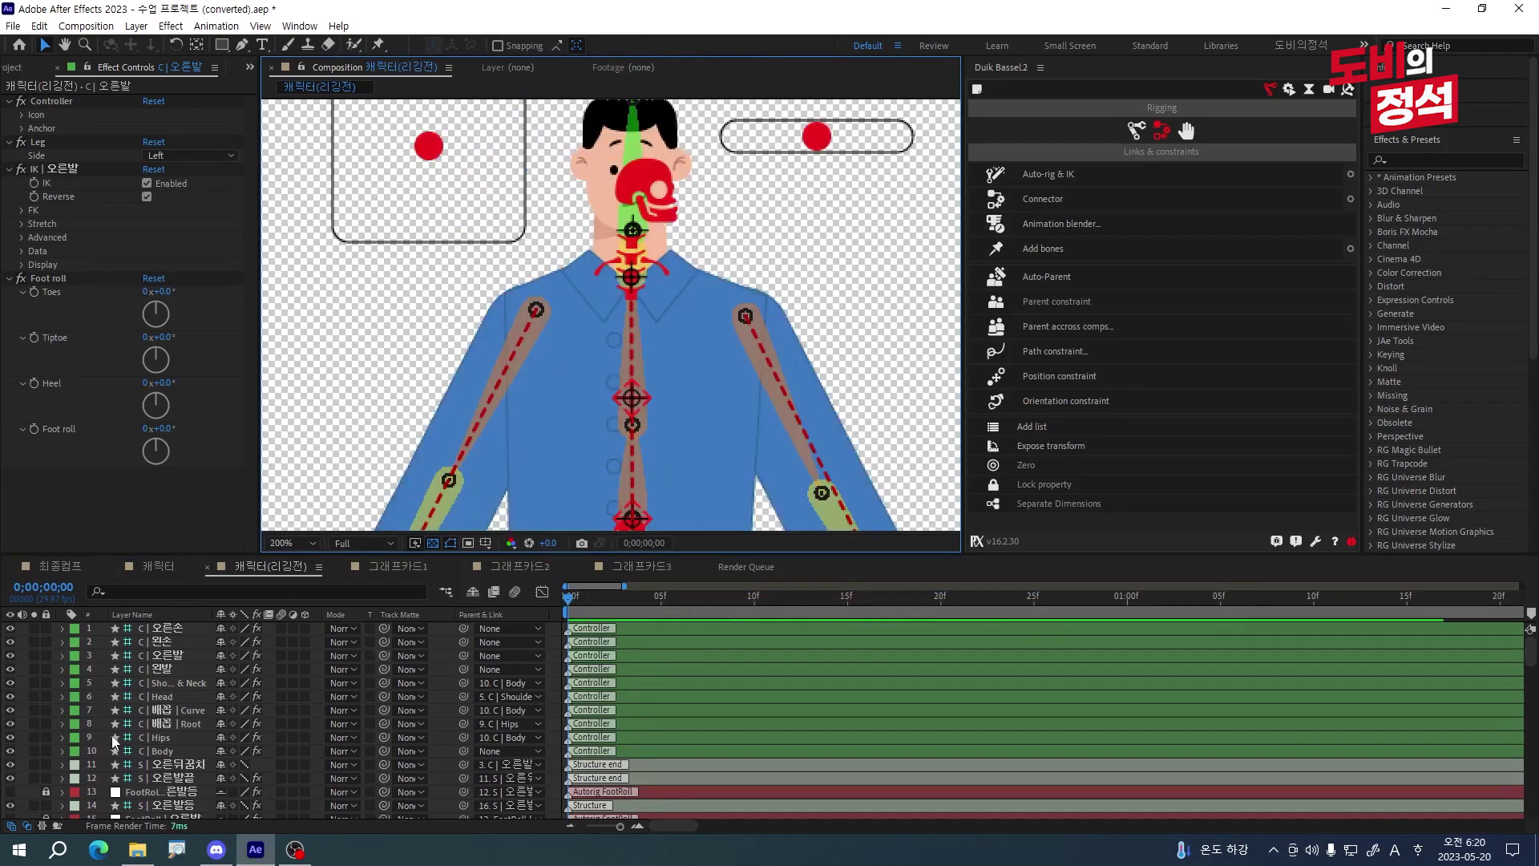
- Test the body rig by nudging the C | Body controller down and back up several times
scroll(181, 744, "down", 4)
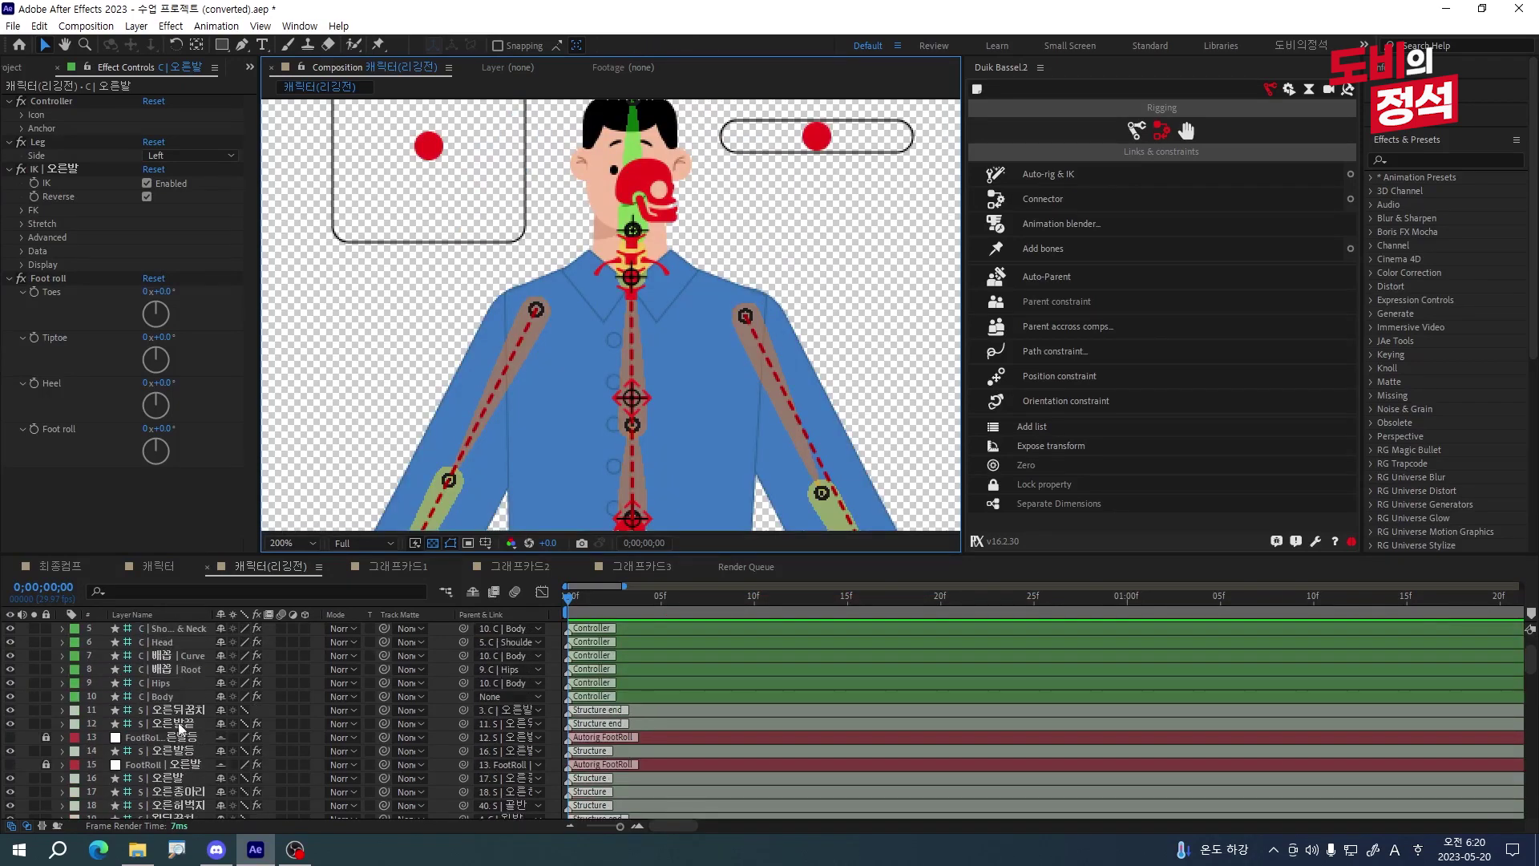
left_click(174, 694)
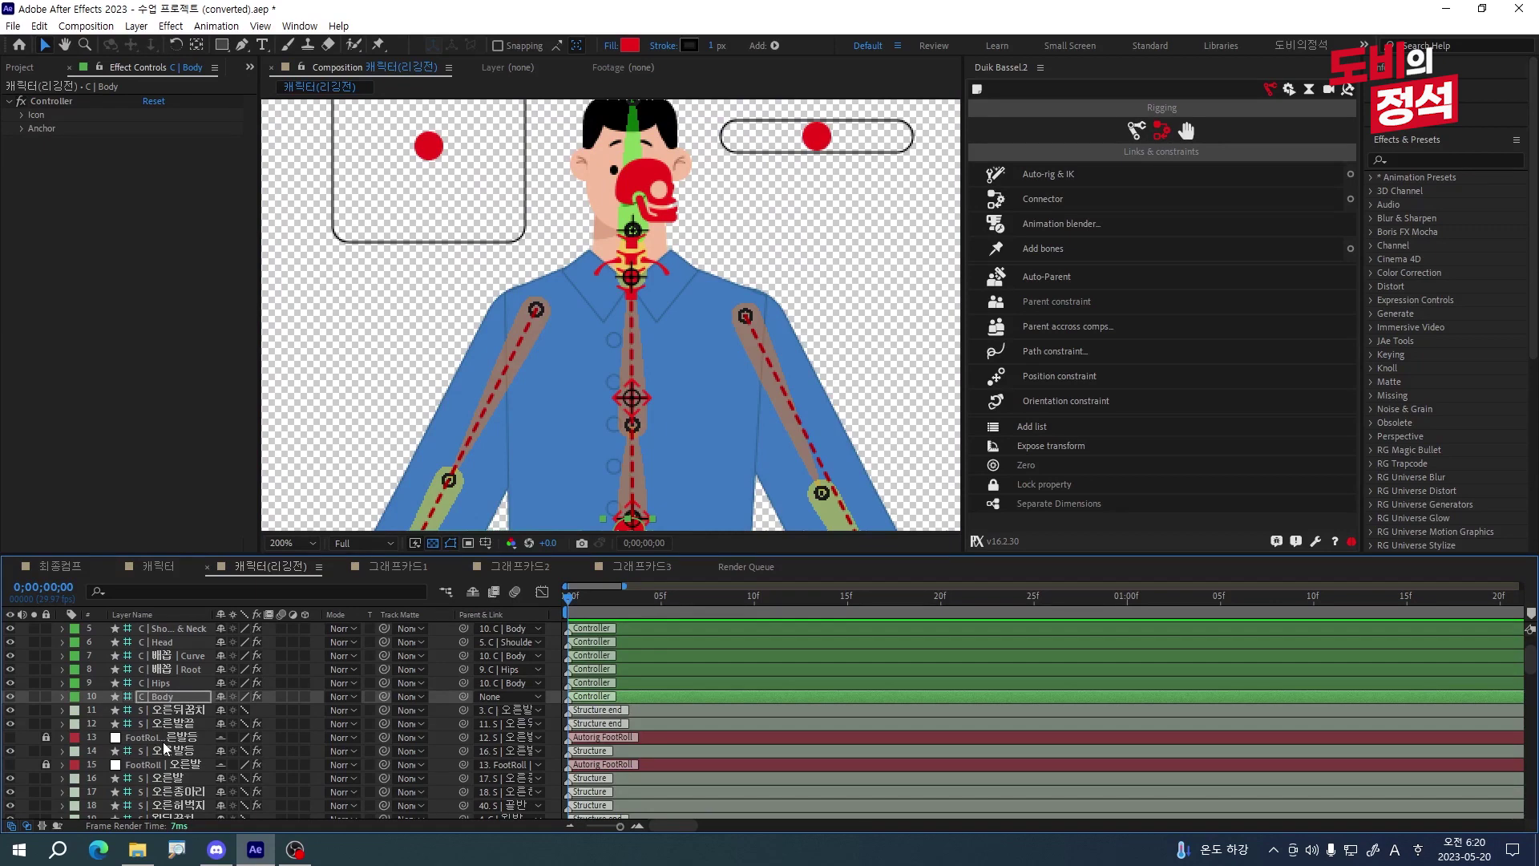
key("shift+Down")
key("shift+Up")
key("shift+Down")
key("shift+Up")
key("shift+Down")
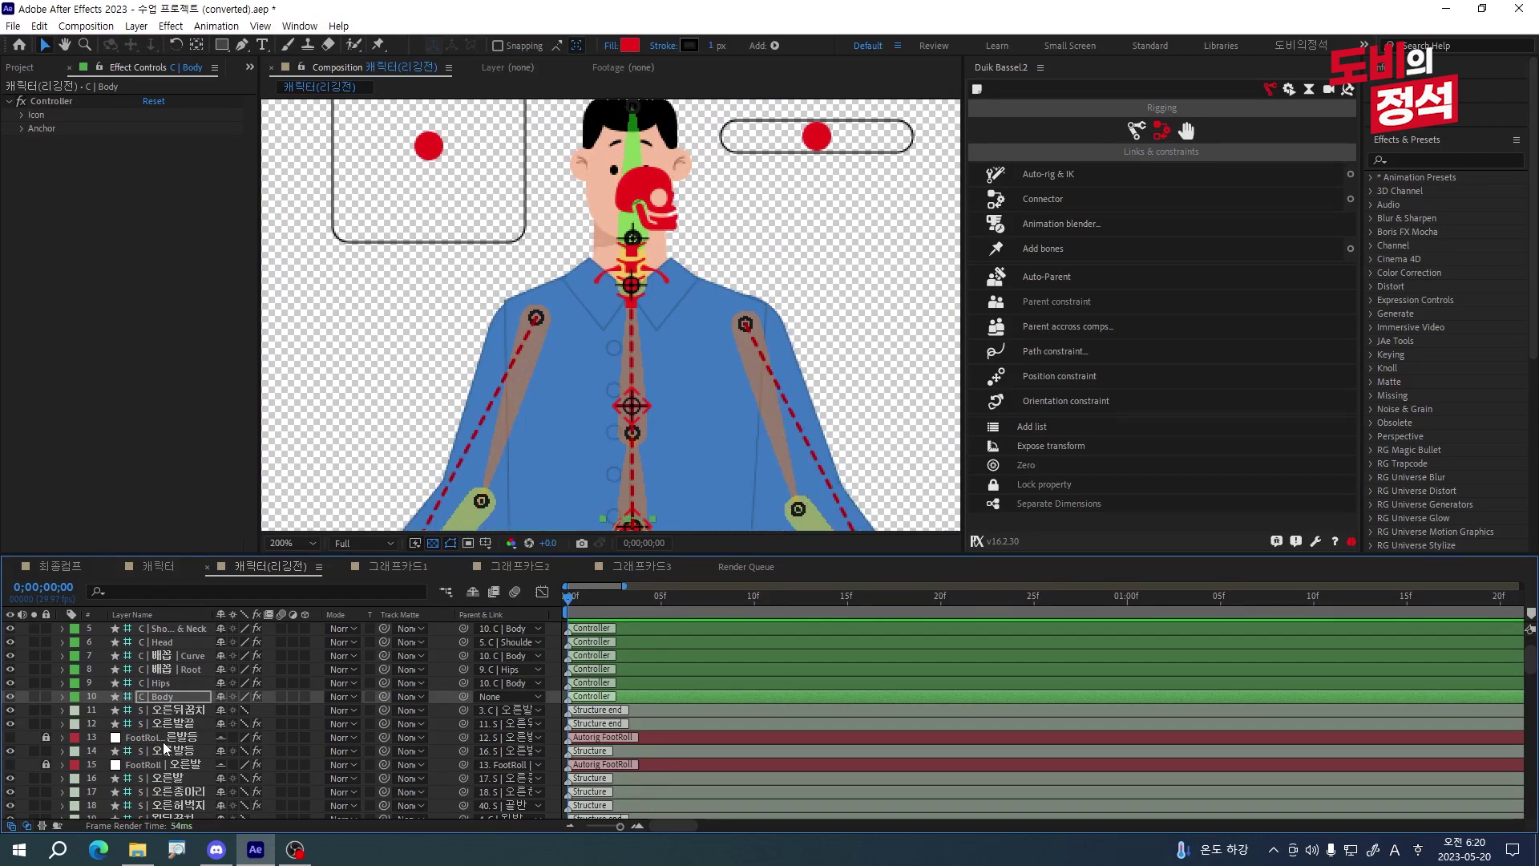
key("shift+Up")
- Parent all pink-labelled face parts except 얼굴 to the S | 머리 structure
scroll(617, 193, "up", 3)
scroll(612, 170, "up", 1)
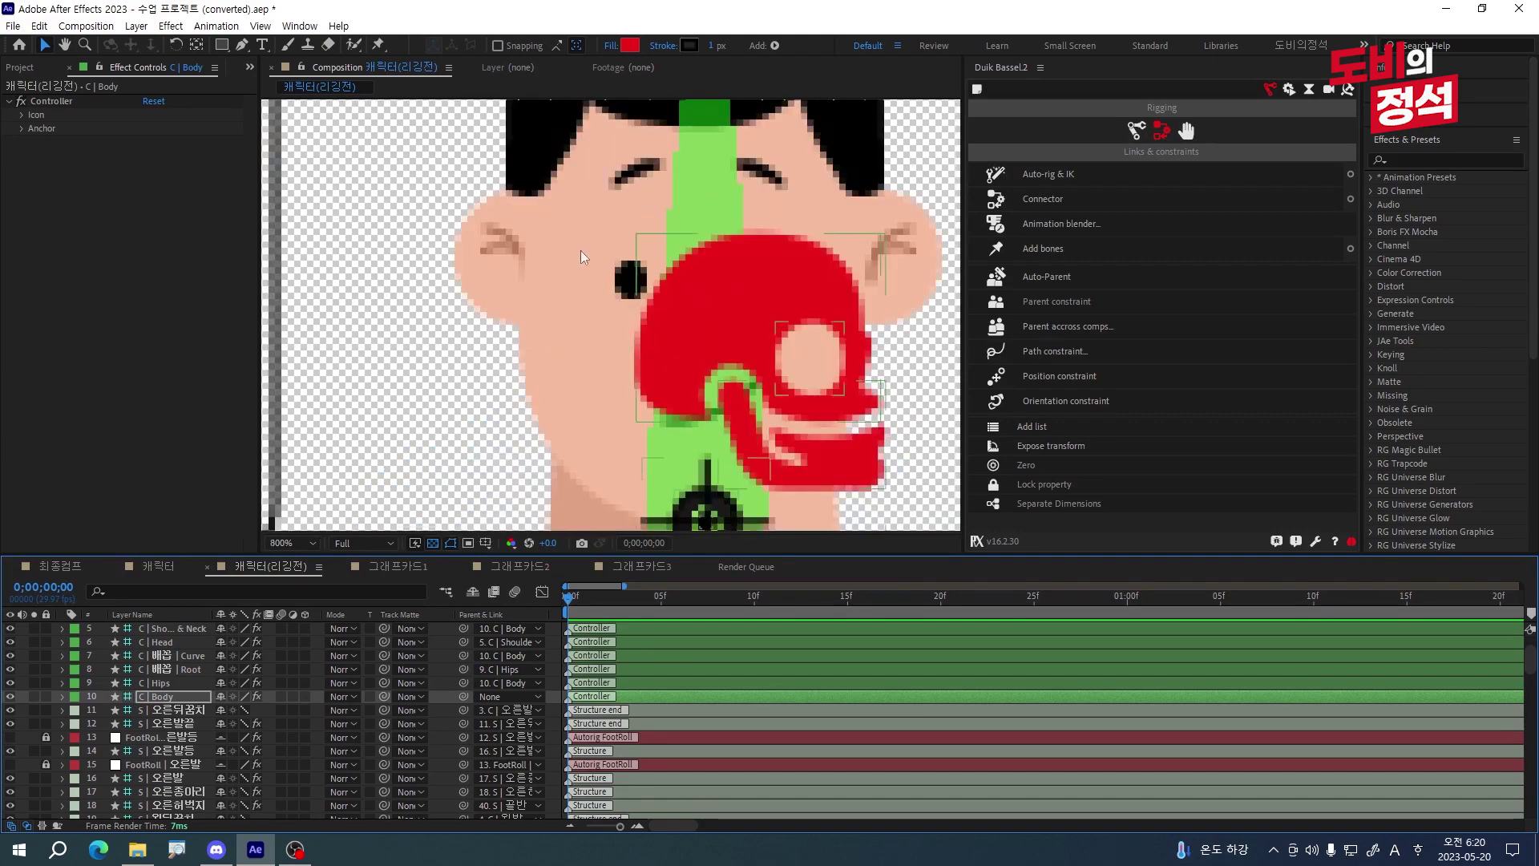
key("grave")
scroll(145, 565, "down", 2)
scroll(142, 635, "down", 2)
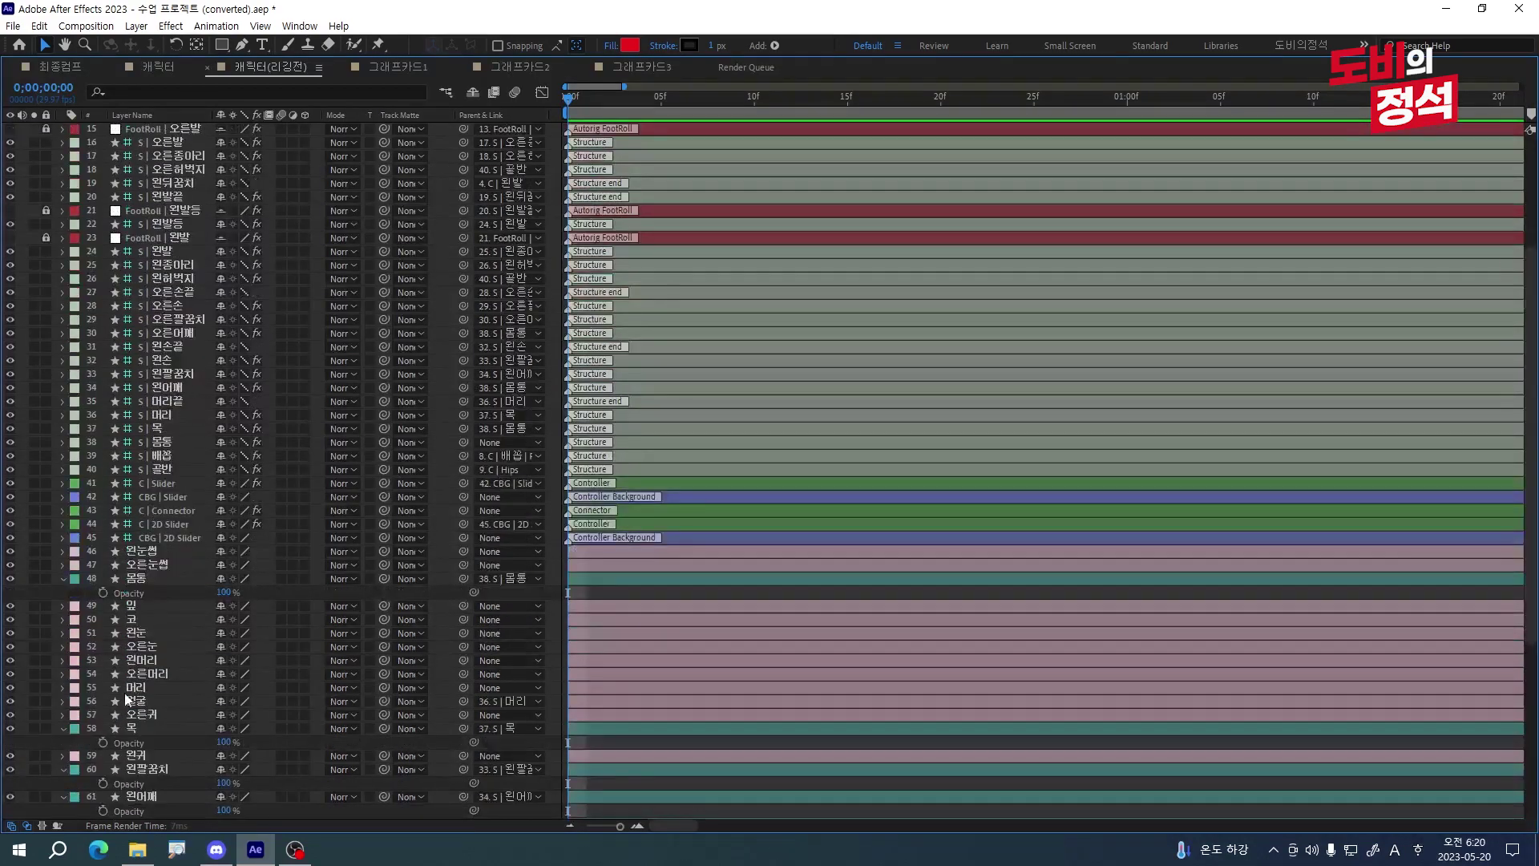
left_click(75, 674)
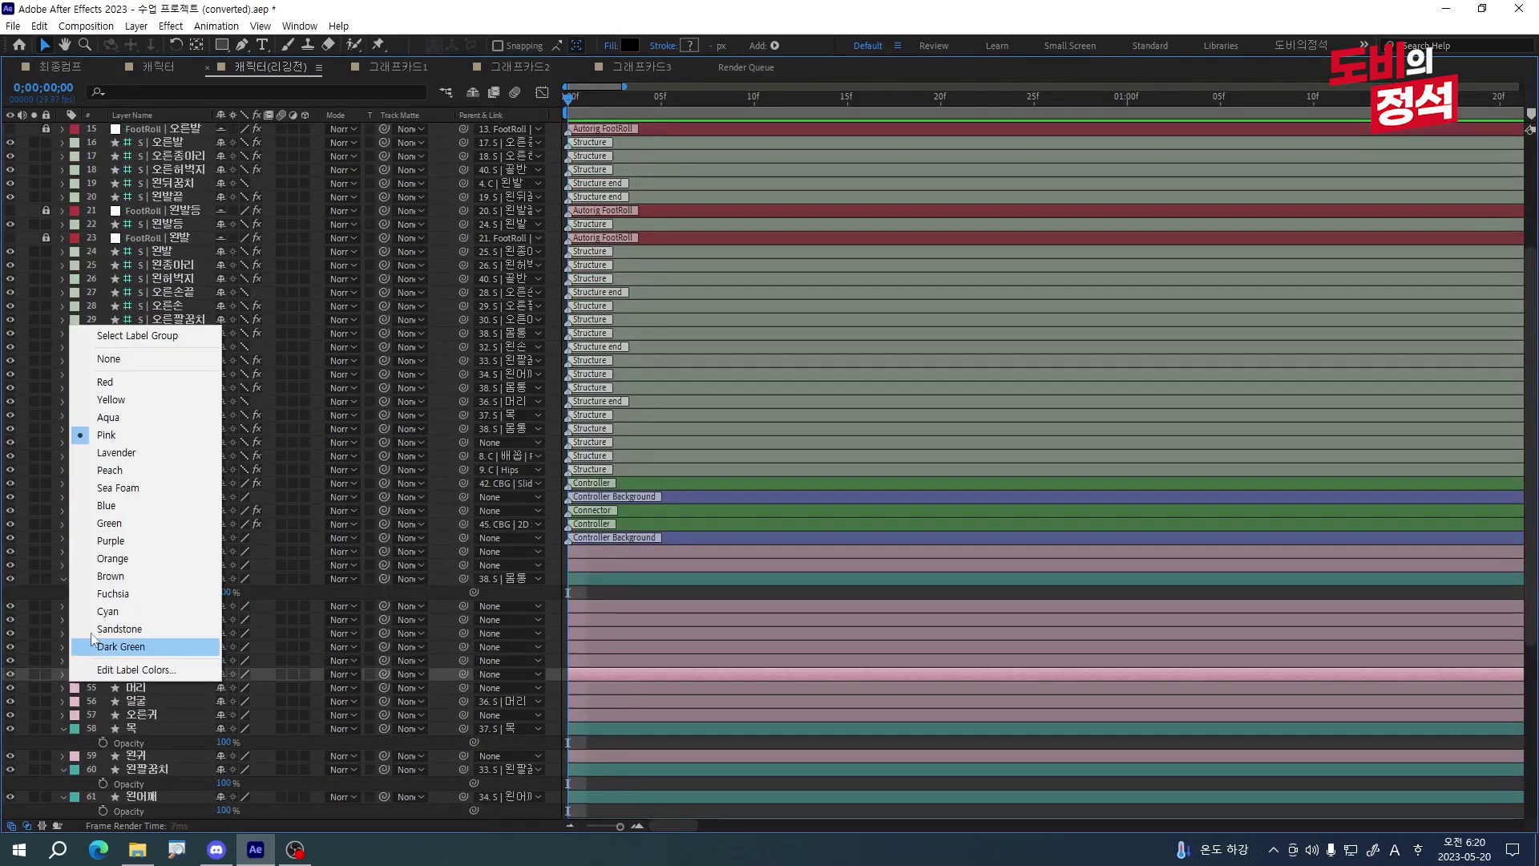
left_click(138, 335)
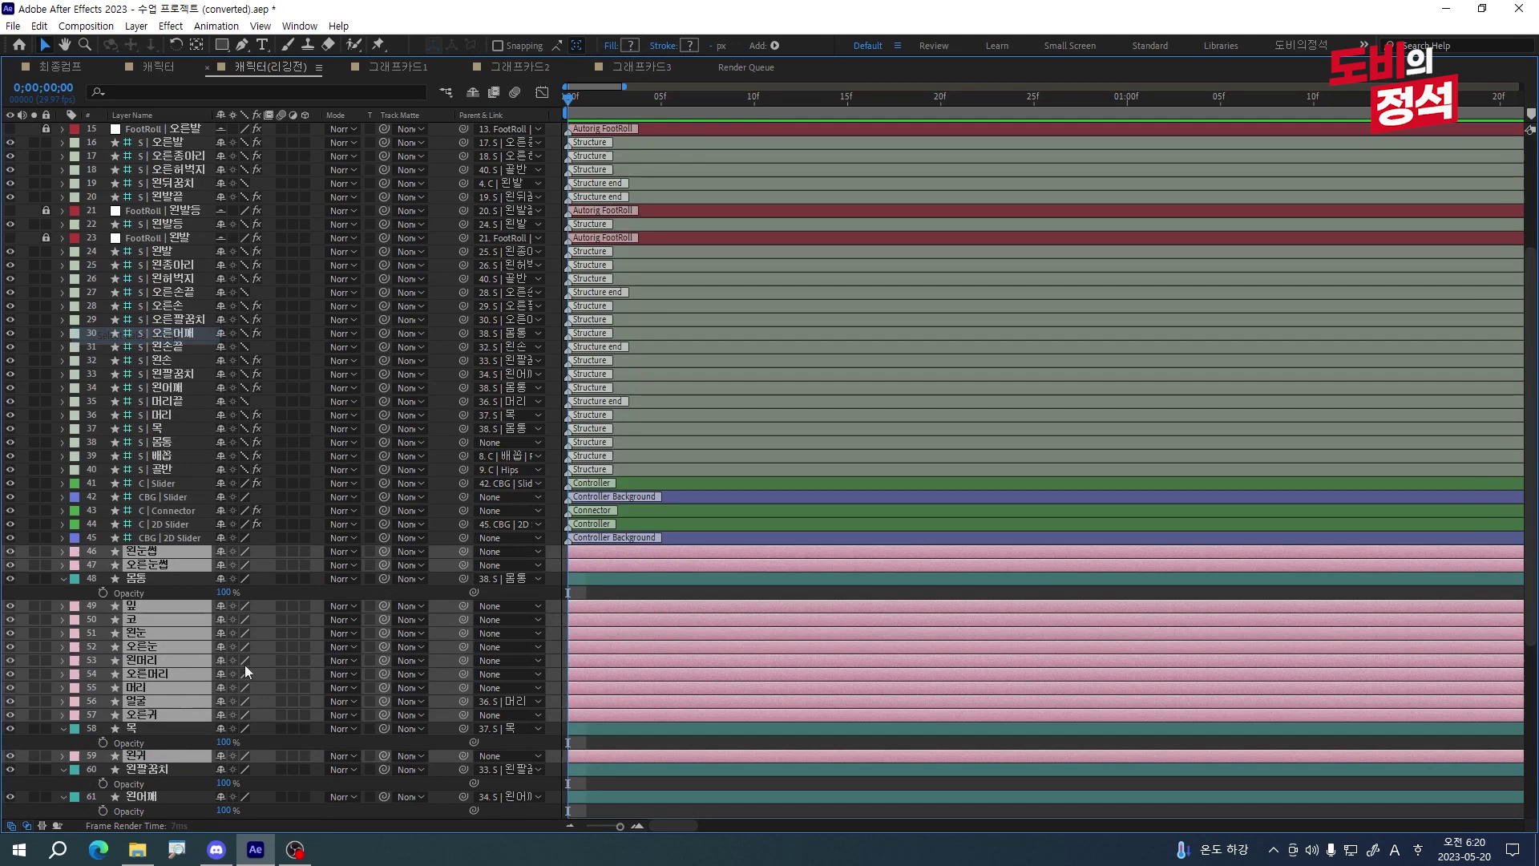
left_click(138, 703, "ctrl")
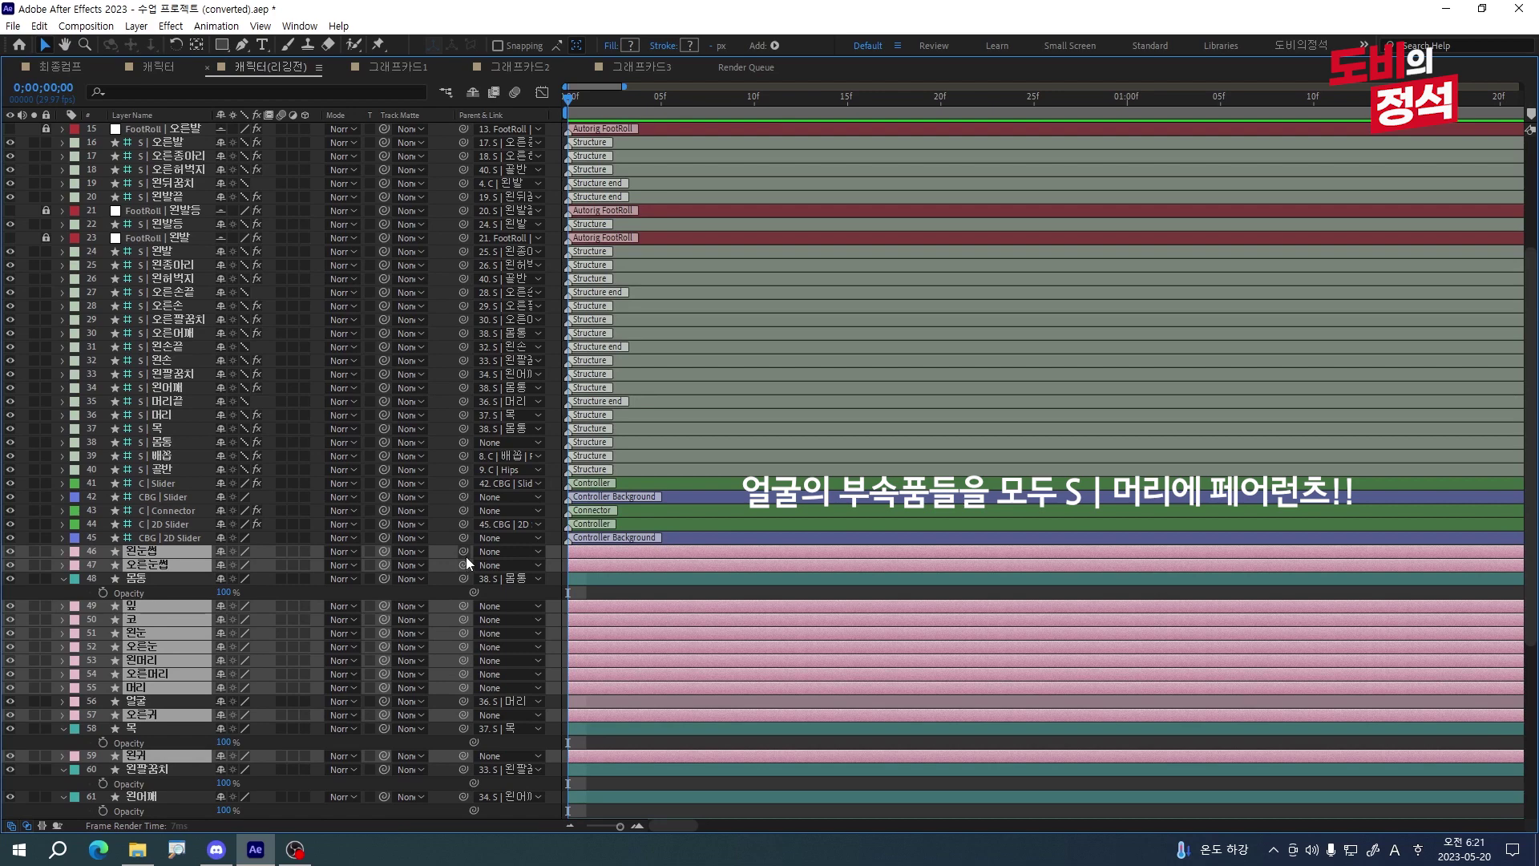
left_click_drag(465, 551, 160, 416)
key("grave")
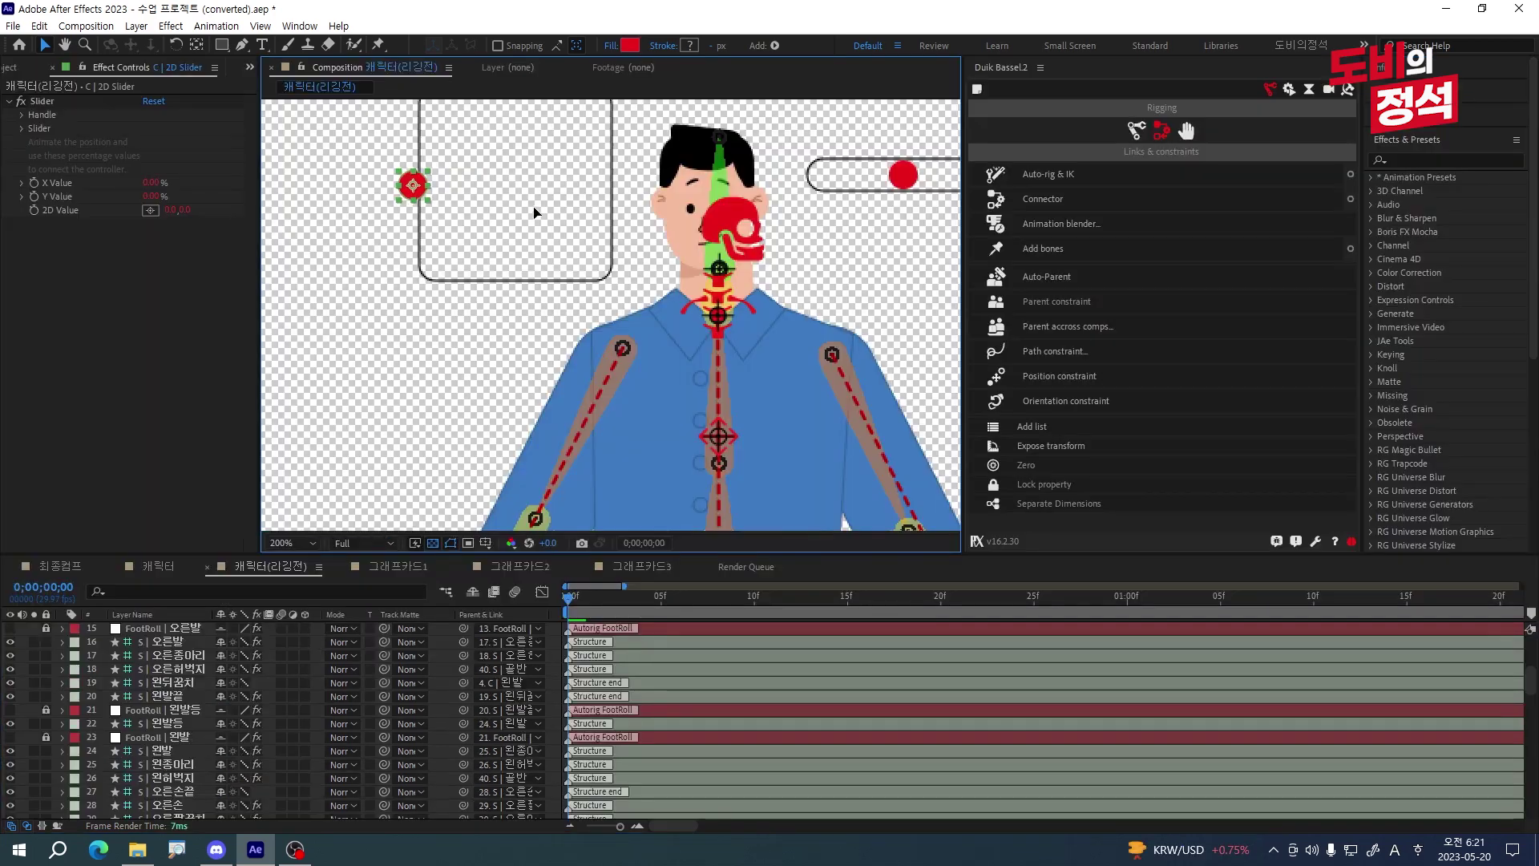
- Test the face with the C | 2D Slider handle, undo the move, and test the rig by nudging C | Body down and up
left_click_drag(631, 211, 351, 201)
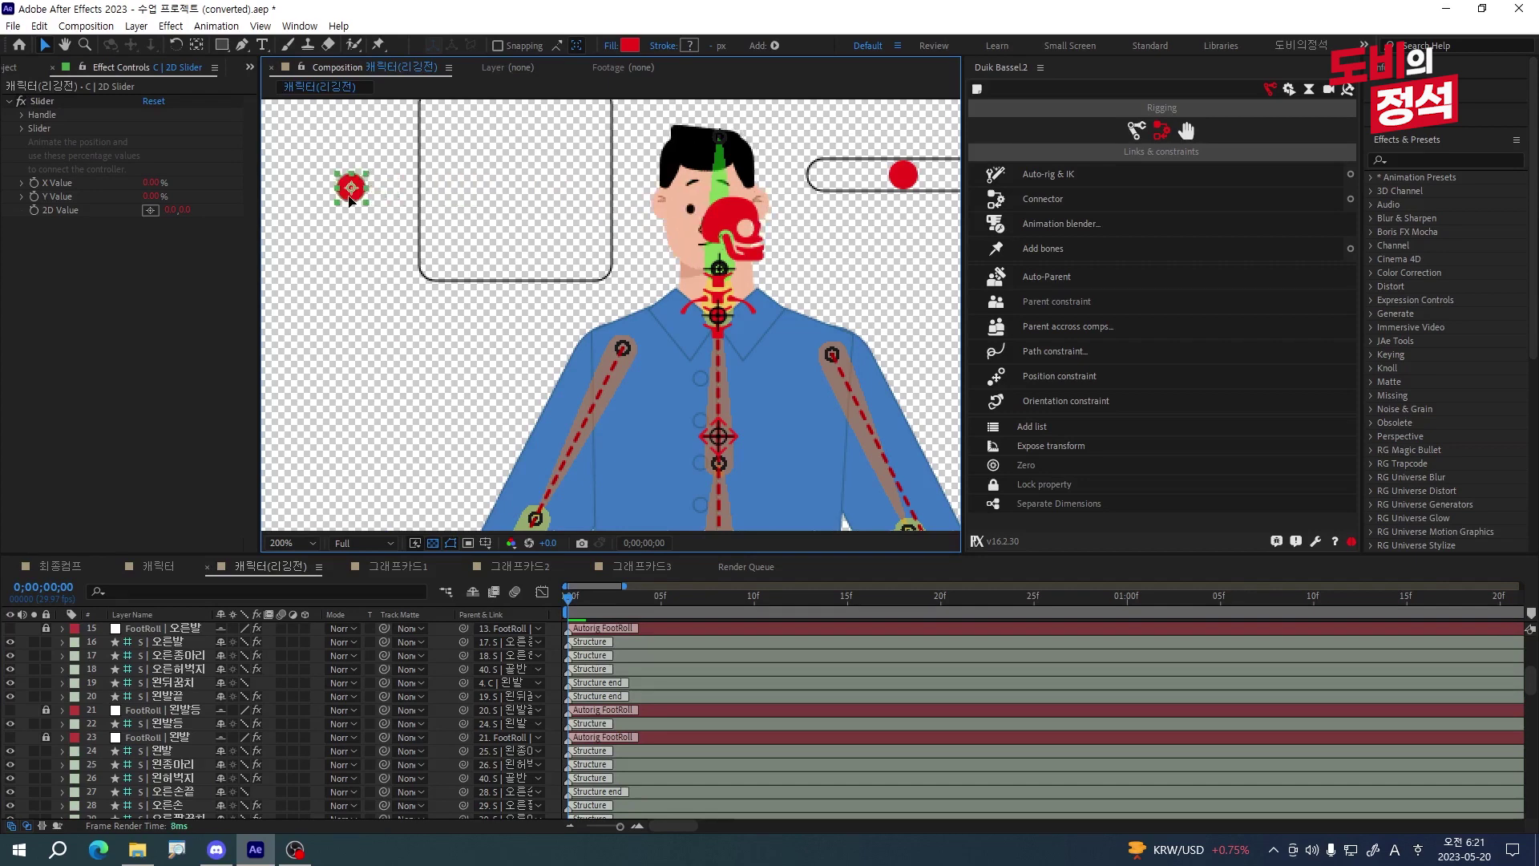
key("ctrl+z")
scroll(898, 709, "up", 5)
left_click(923, 744)
scroll(933, 735, "down", 2)
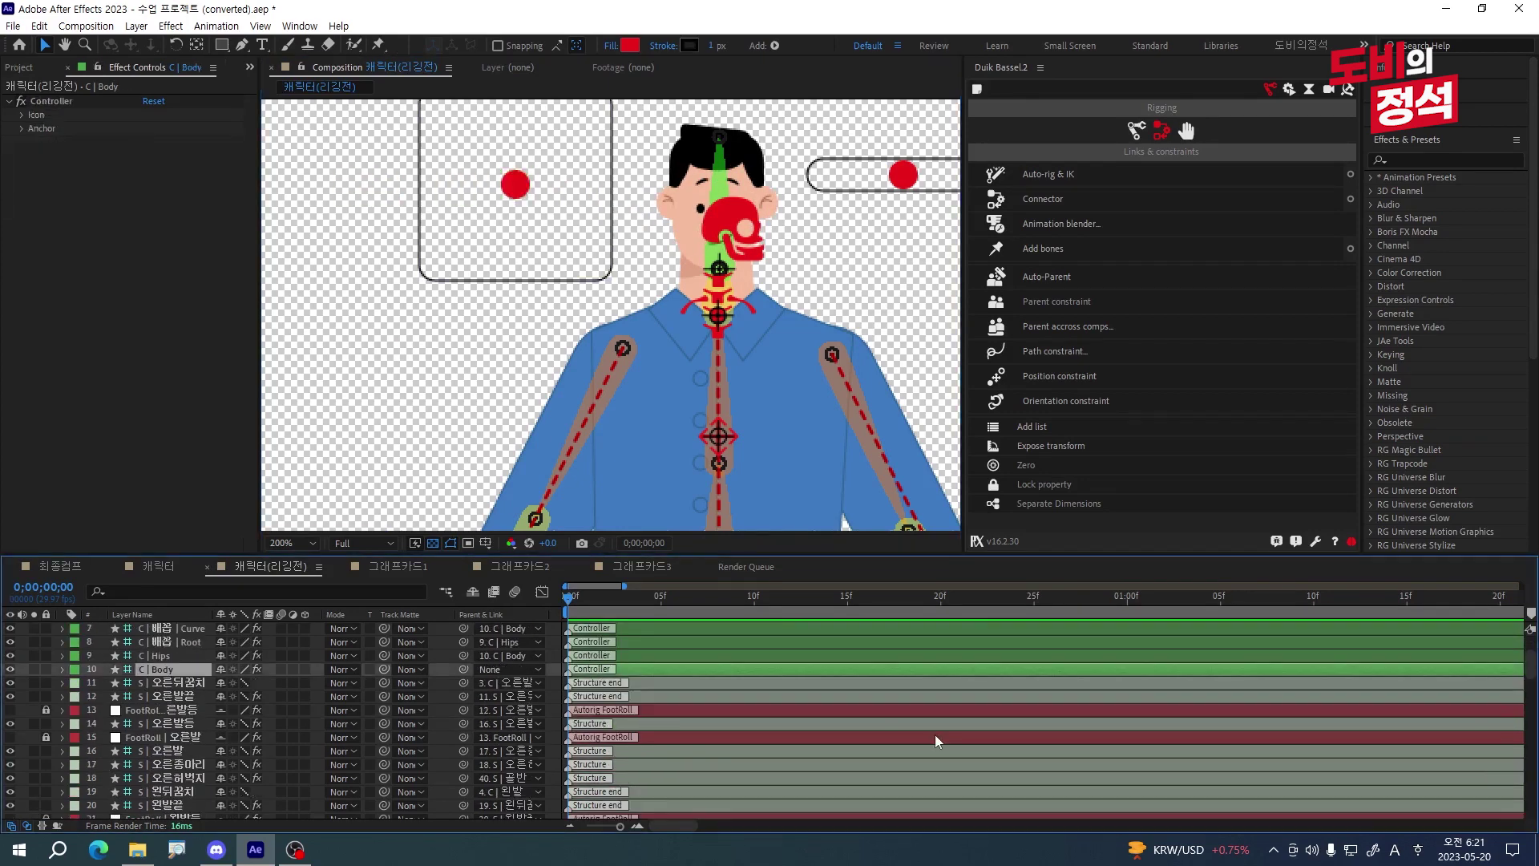
scroll(694, 272, "down", 2)
key("shift+Down")
key("shift+Up")
key("shift+Down")
- Test the arm's stretching with the C | 오른손 controller, undo the move, and disable Auto-Stretch in its IK effect
scroll(693, 272, "up", 2)
left_click_drag(689, 412, 936, 408)
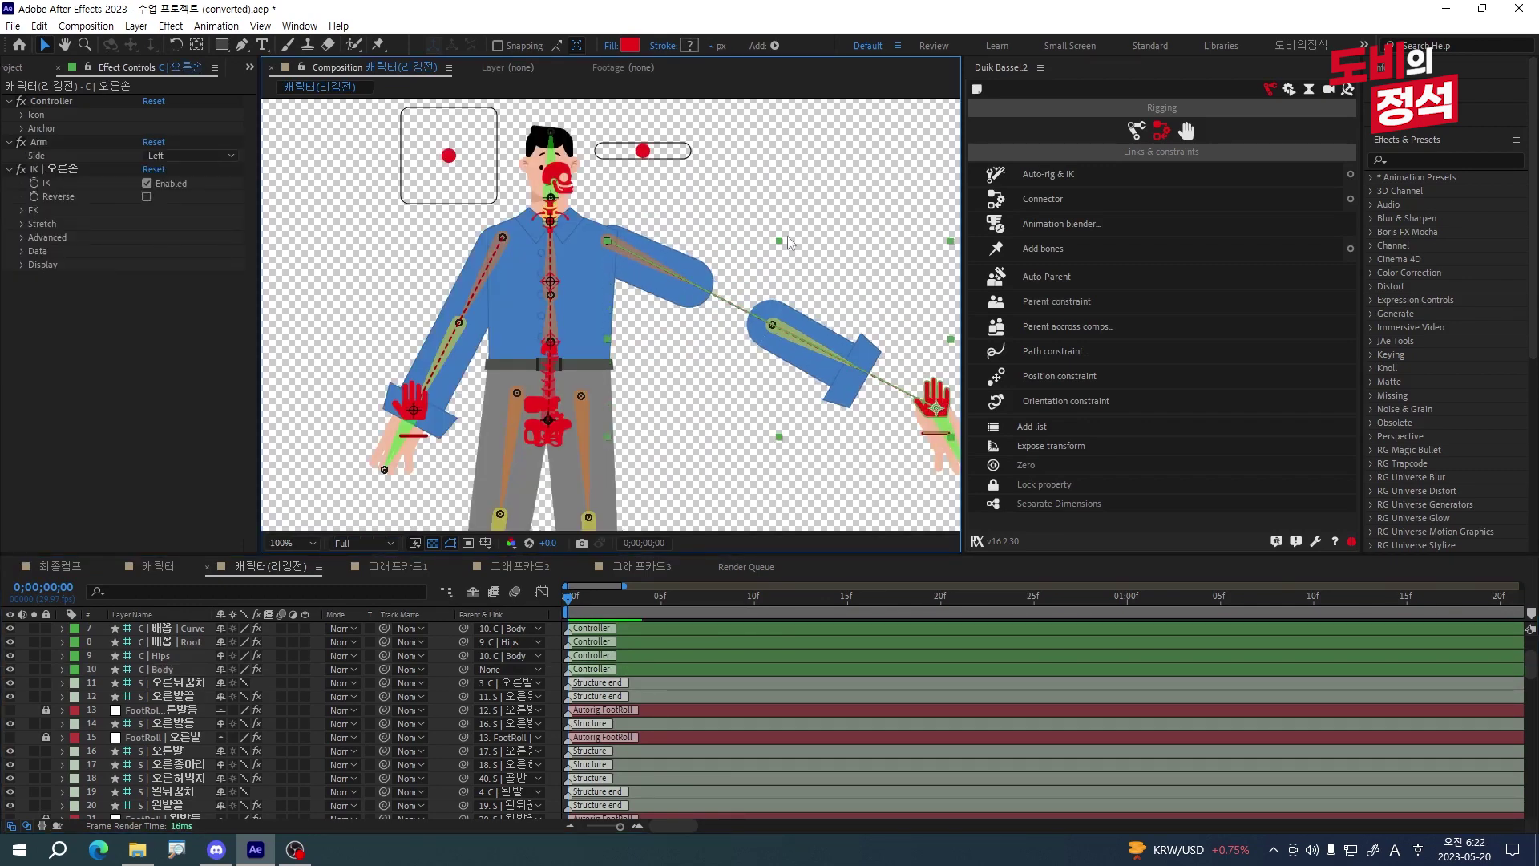
key("ctrl+z")
left_click(22, 224)
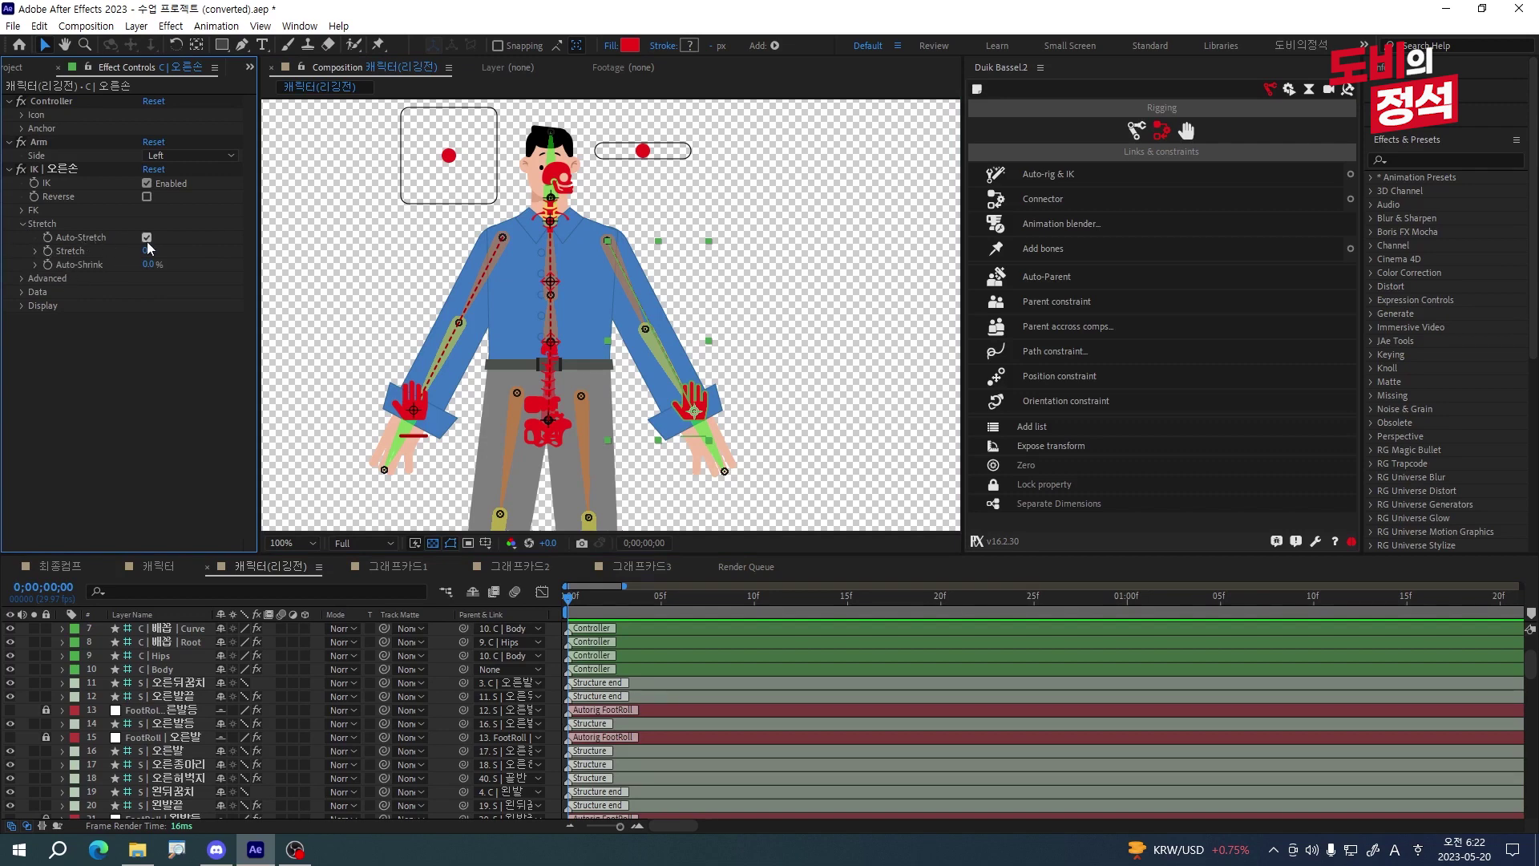
left_click(146, 238)
left_click_drag(779, 339, 432, 341)
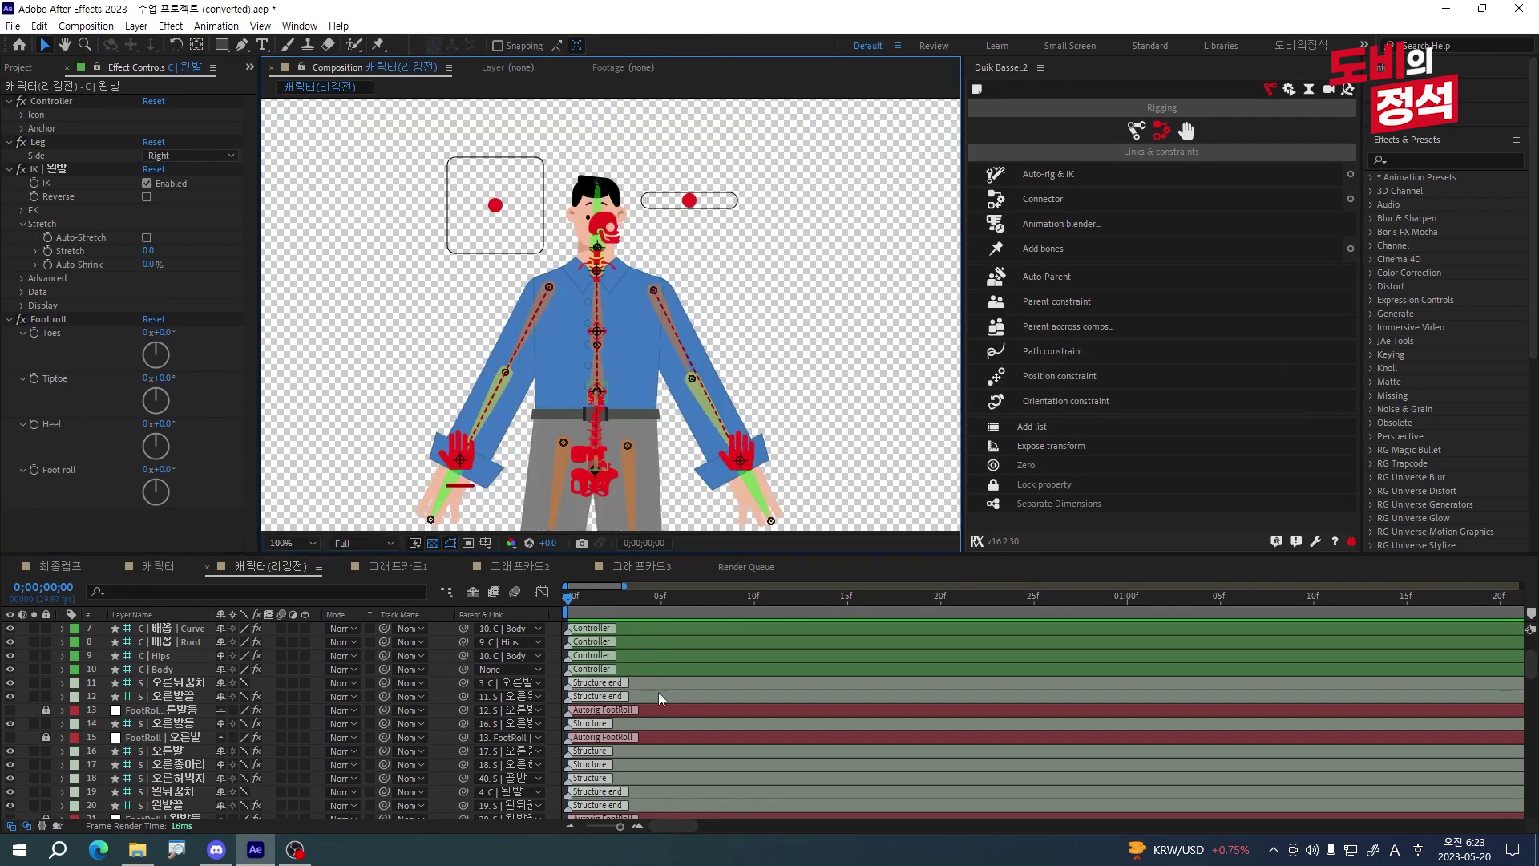
- Rename the torso and head controllers as 목, 머리, 몸통, 배꼽, 엉덩이 and 골반컨트롤, keeping their C | prefix
scroll(657, 691, "up", 2)
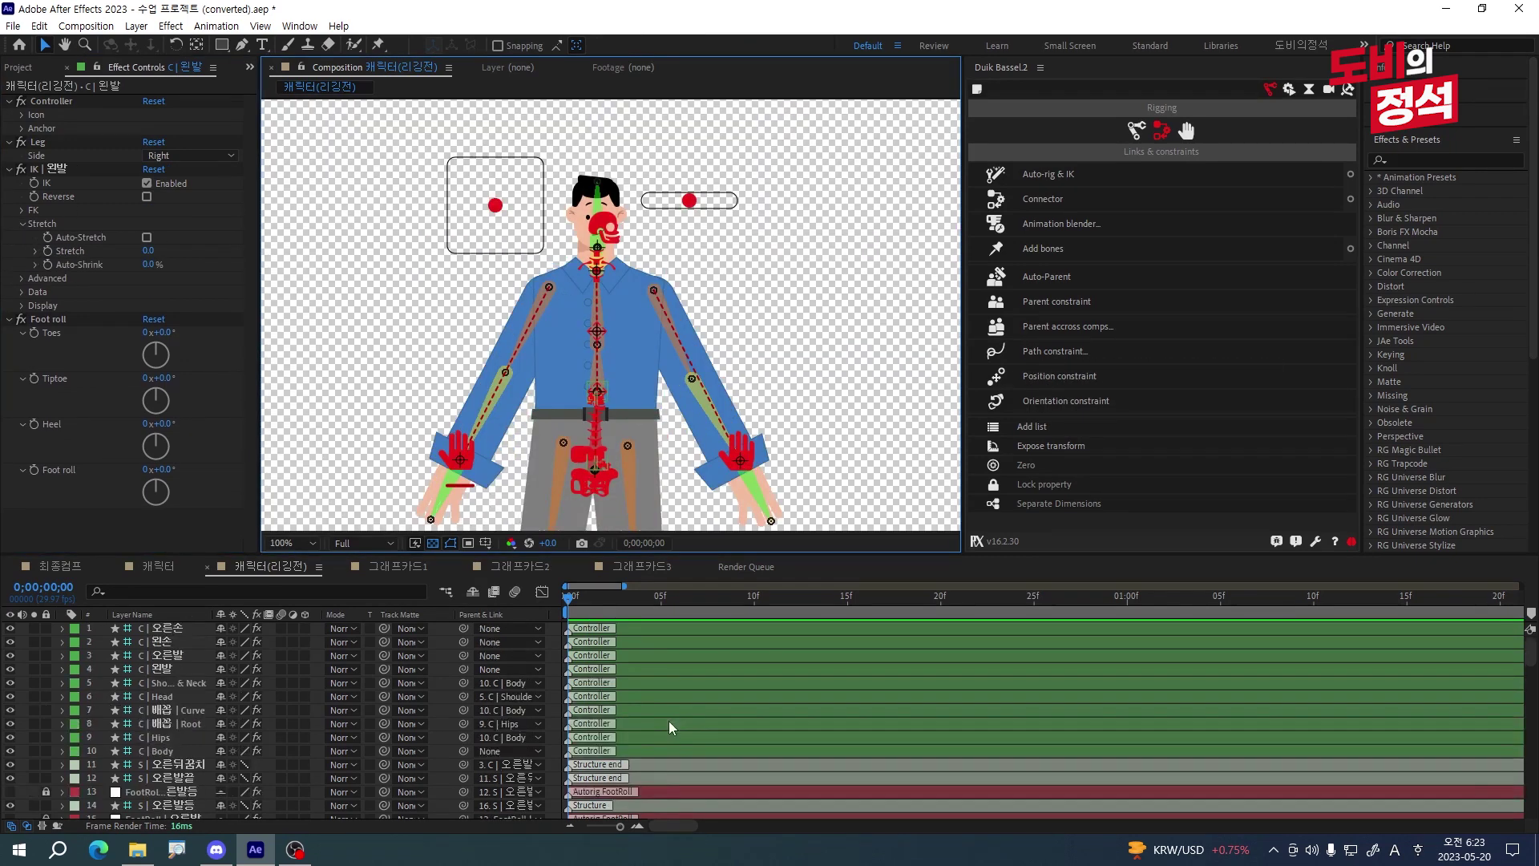
left_click(158, 753)
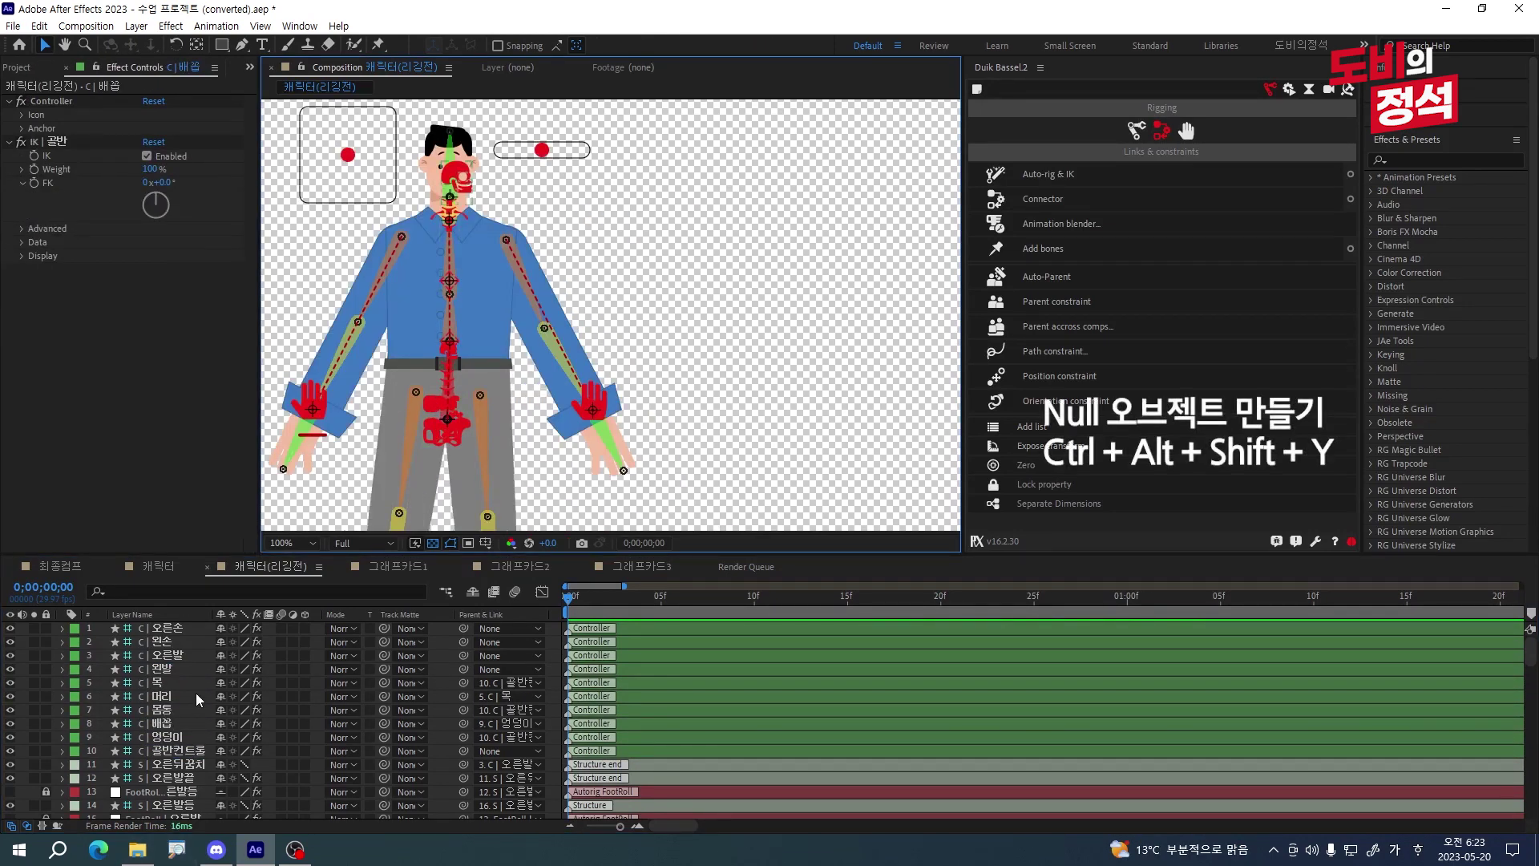
- Create a null object centred on the pelvis and check the Position values of controllers C | 오른손 through C | 골반컨트롤
key("ctrl+alt+shift+y")
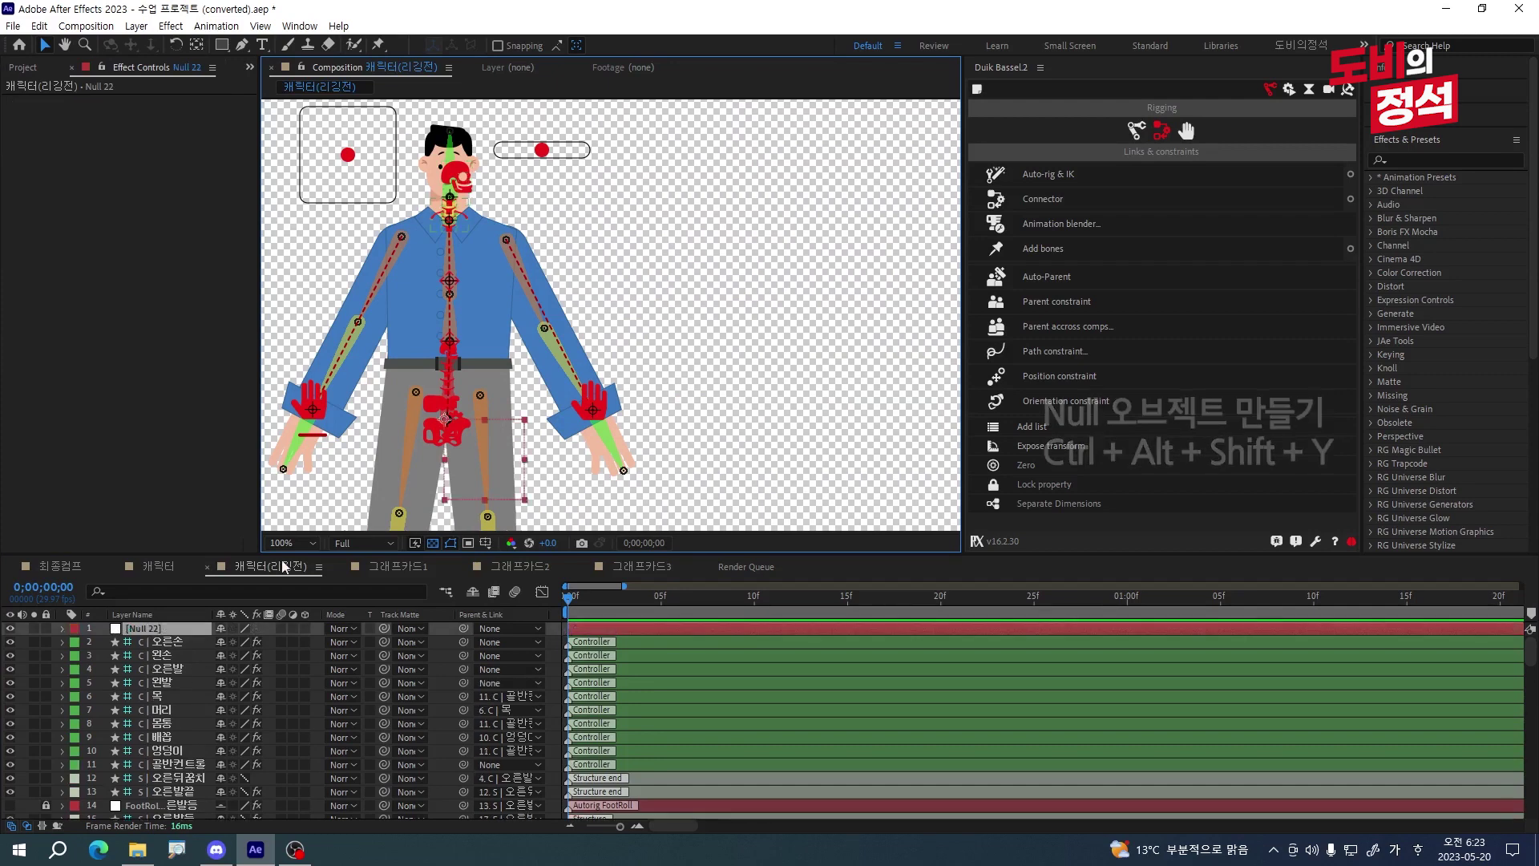
left_click(164, 642)
left_click(170, 766, "shift")
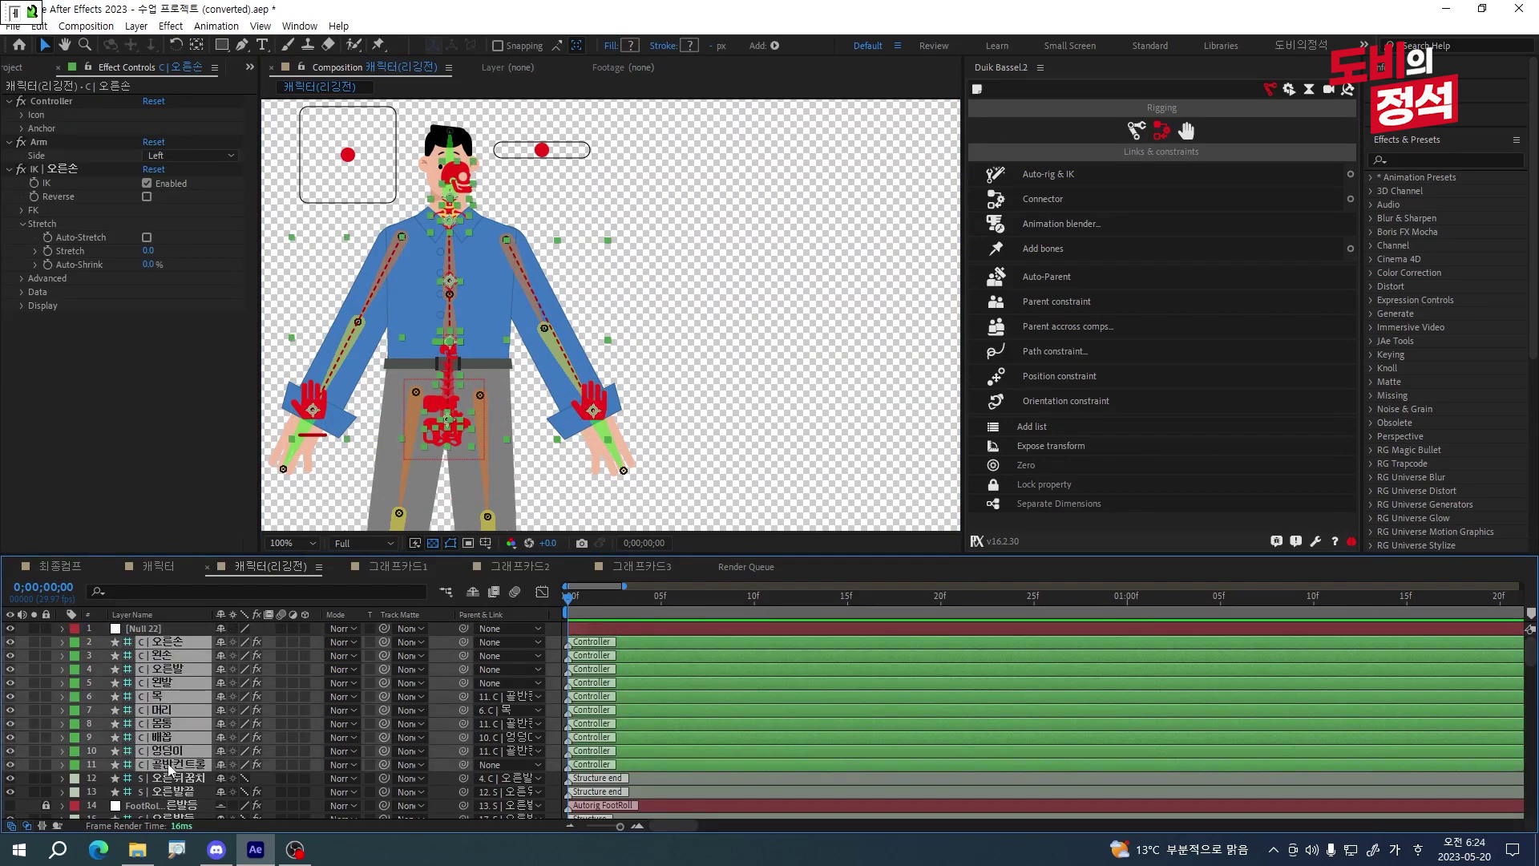
key("p")
scroll(184, 738, "down", 2)
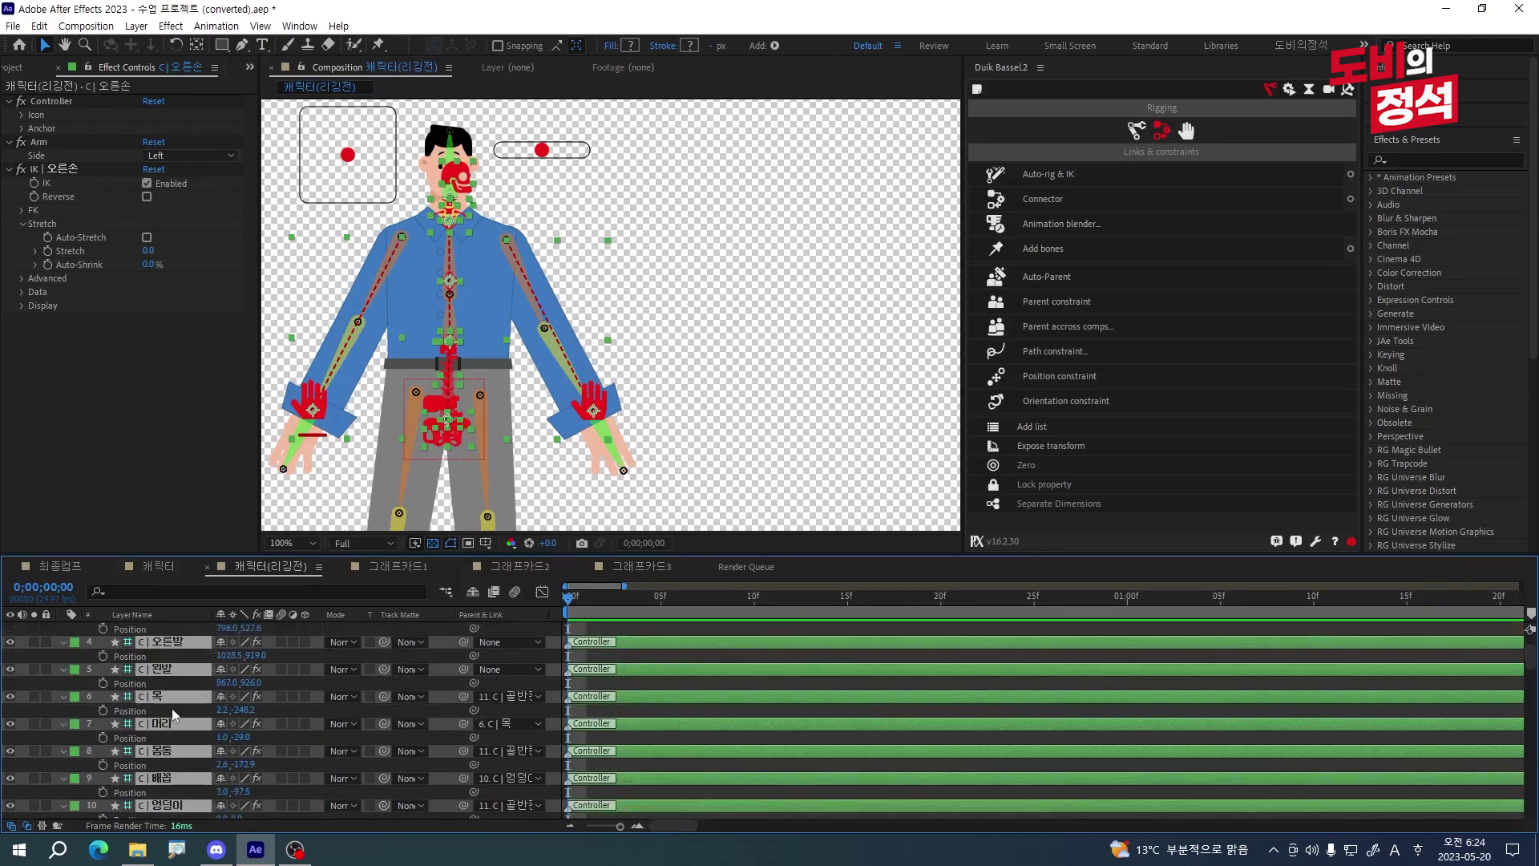
scroll(193, 755, "up", 2)
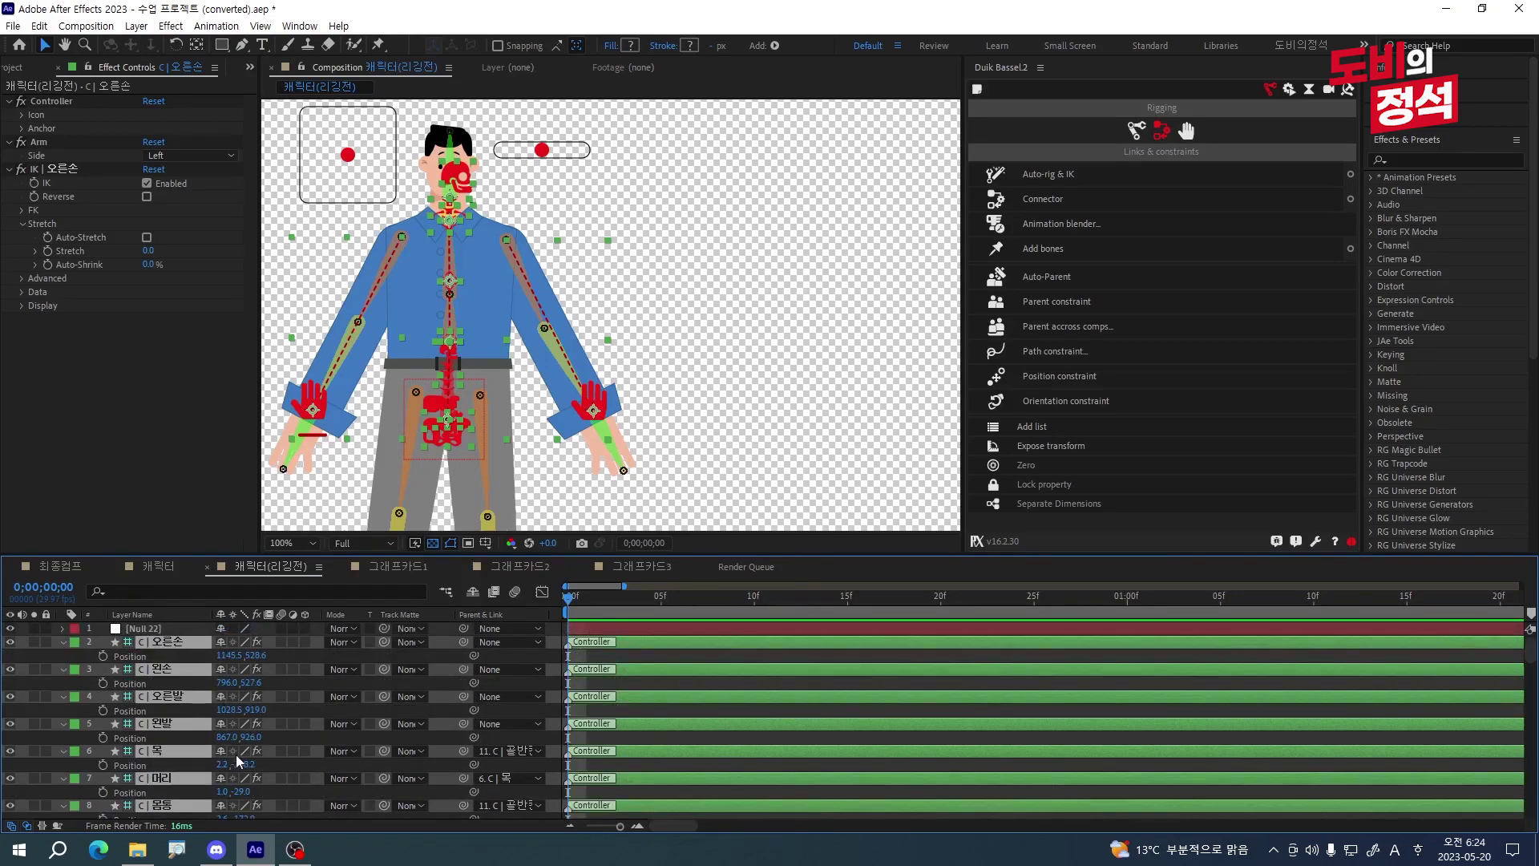
left_click(64, 642)
- Parent C | 오른손, C | 왼손, C | 오른발, C | 왼발 and C | 골반컨트롤 to the null object
left_click(176, 672, "shift")
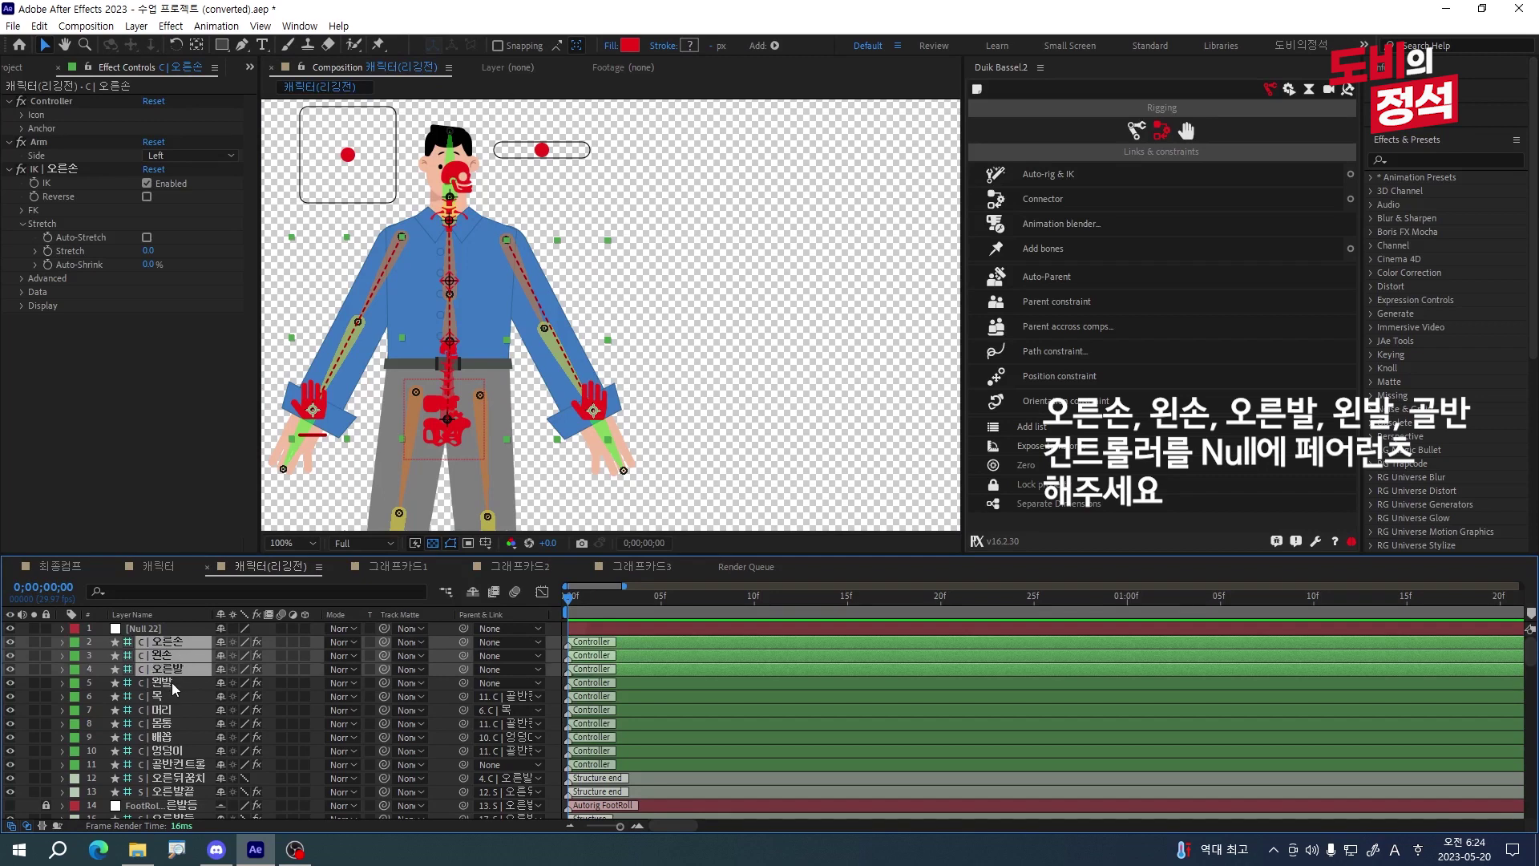
left_click(176, 684, "shift")
left_click(176, 764, "ctrl")
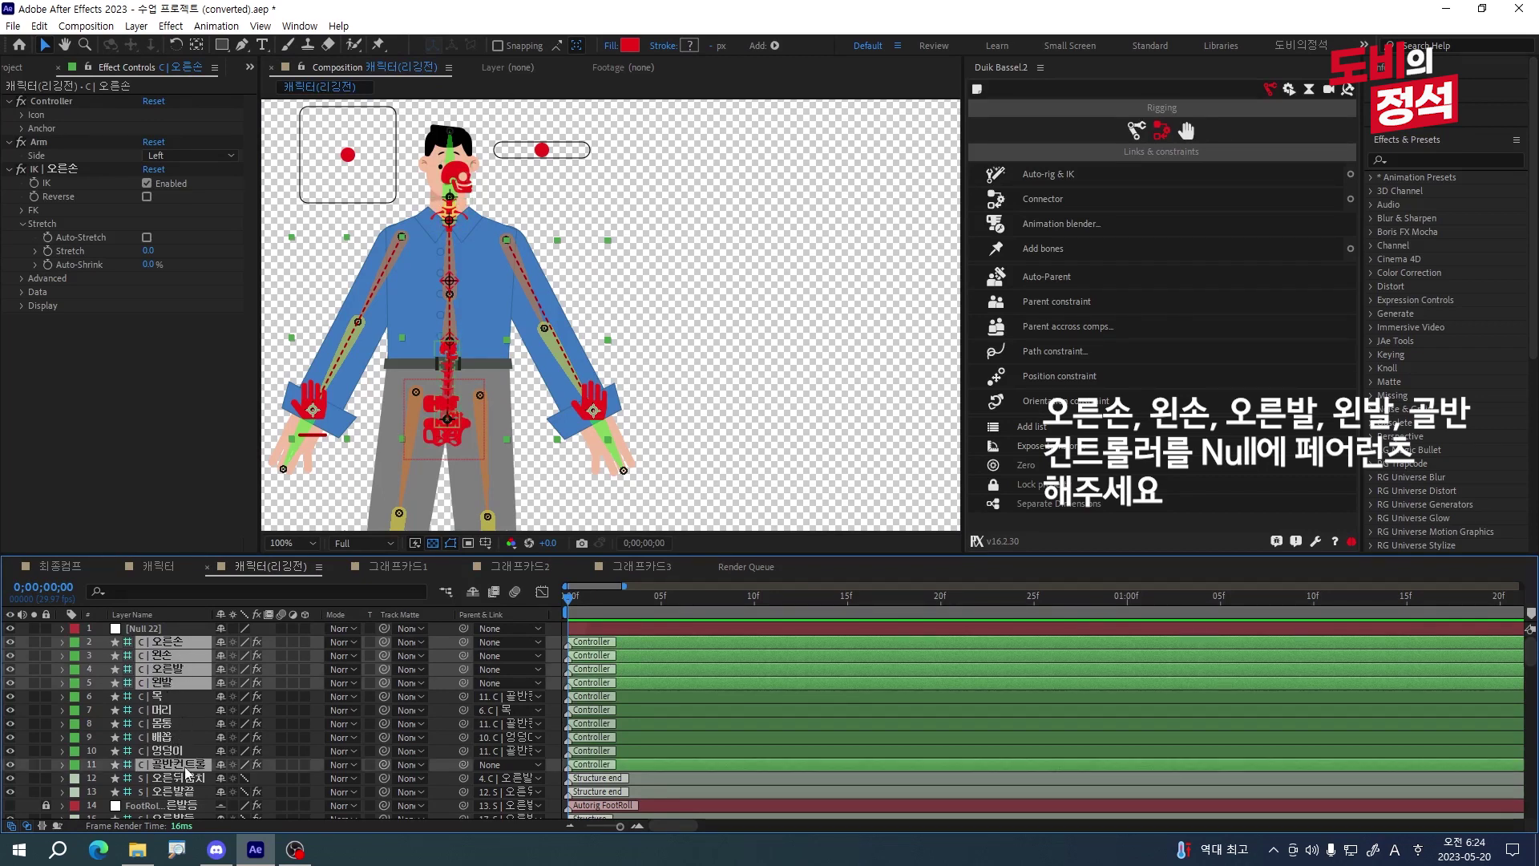
left_click_drag(463, 642, 144, 629)
left_click(886, 405)
- Apply Zero to the null and all controllers down to C | 골반컨트롤, and check the controllers' Position values
left_click(160, 628)
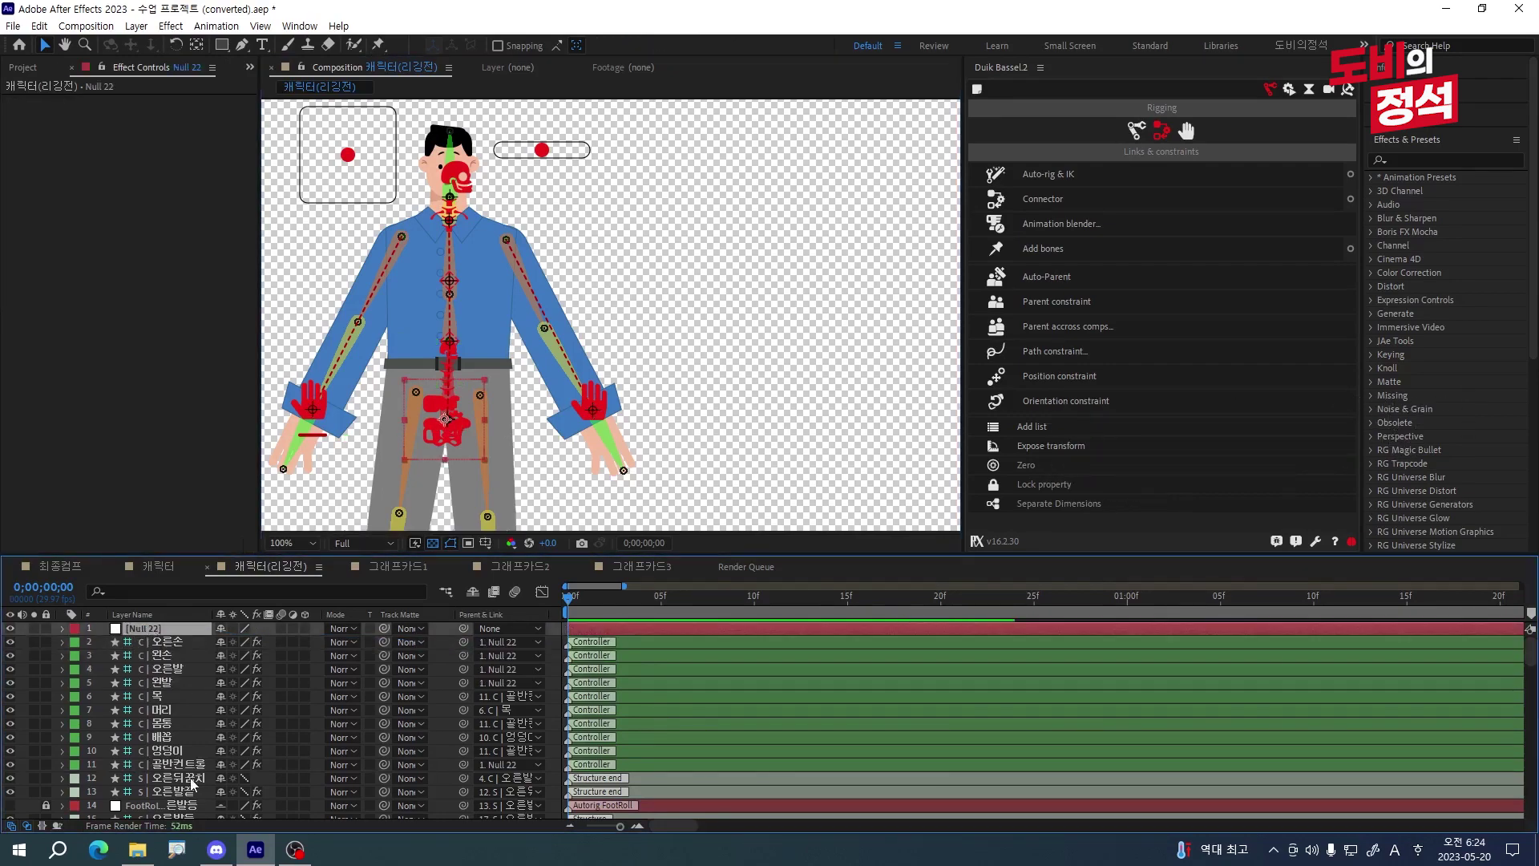
left_click(170, 765, "shift")
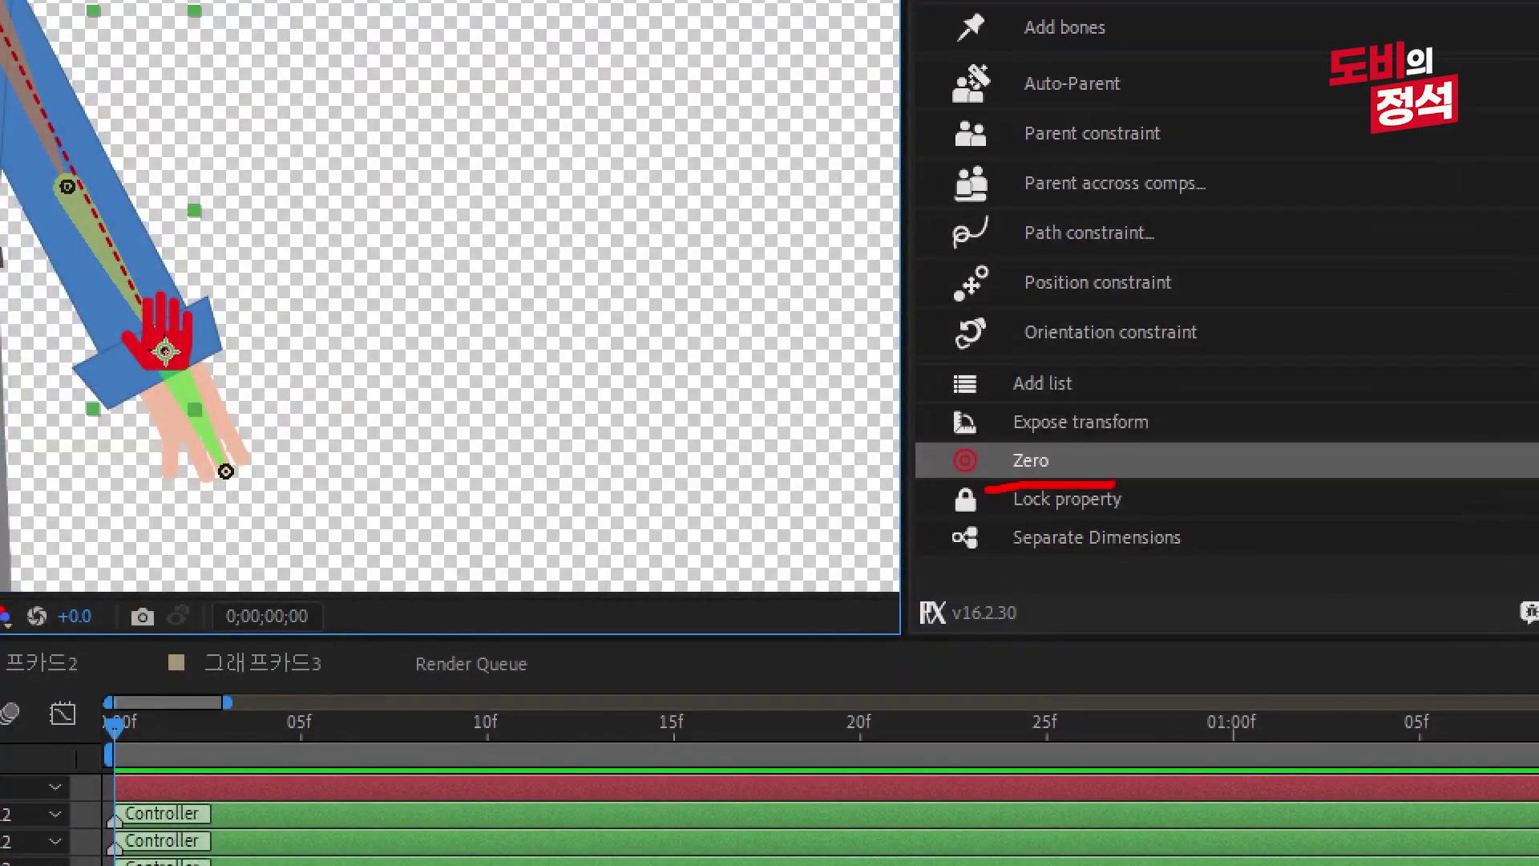
left_click(167, 641)
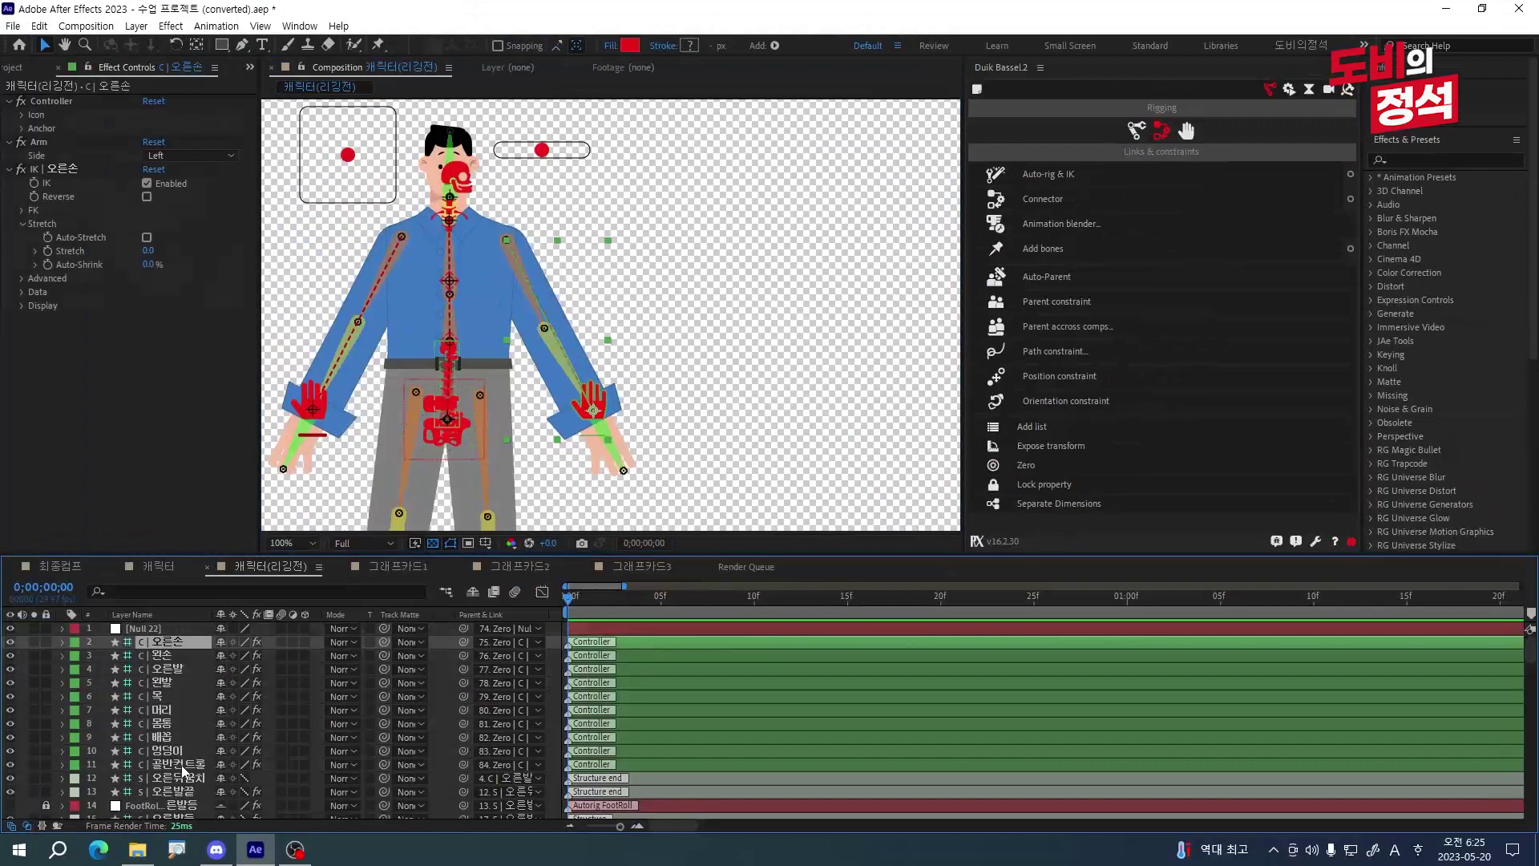
left_click(182, 764, "shift")
key("p")
scroll(206, 776, "down", 3)
scroll(228, 658, "up", 3)
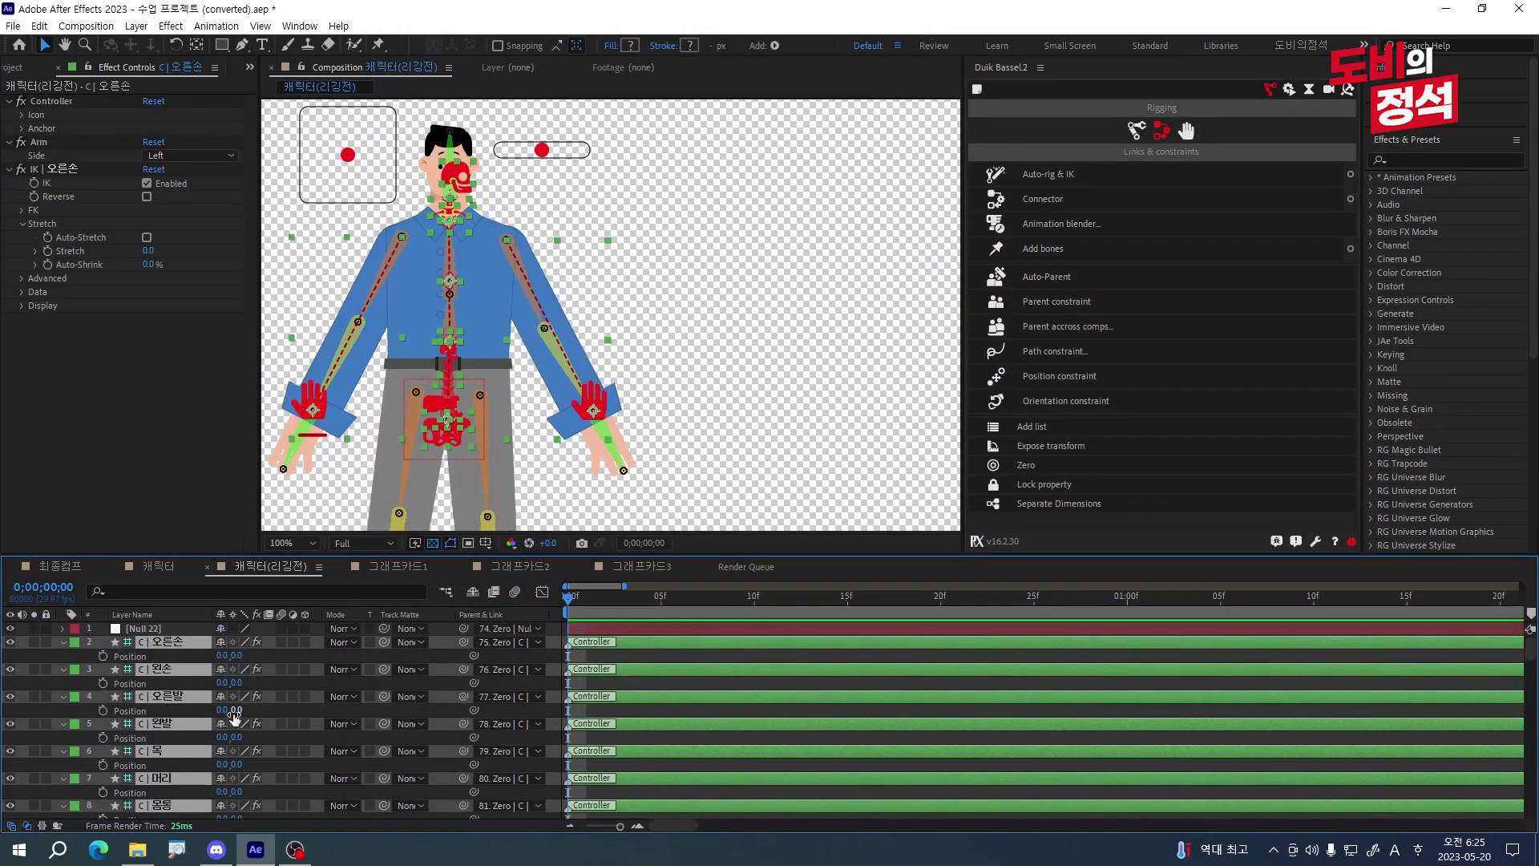
left_click(65, 642)
- Test moving the whole character by nudging the null object sideways and back
left_click(138, 630)
key("shift+Left")
key("shift+Right")
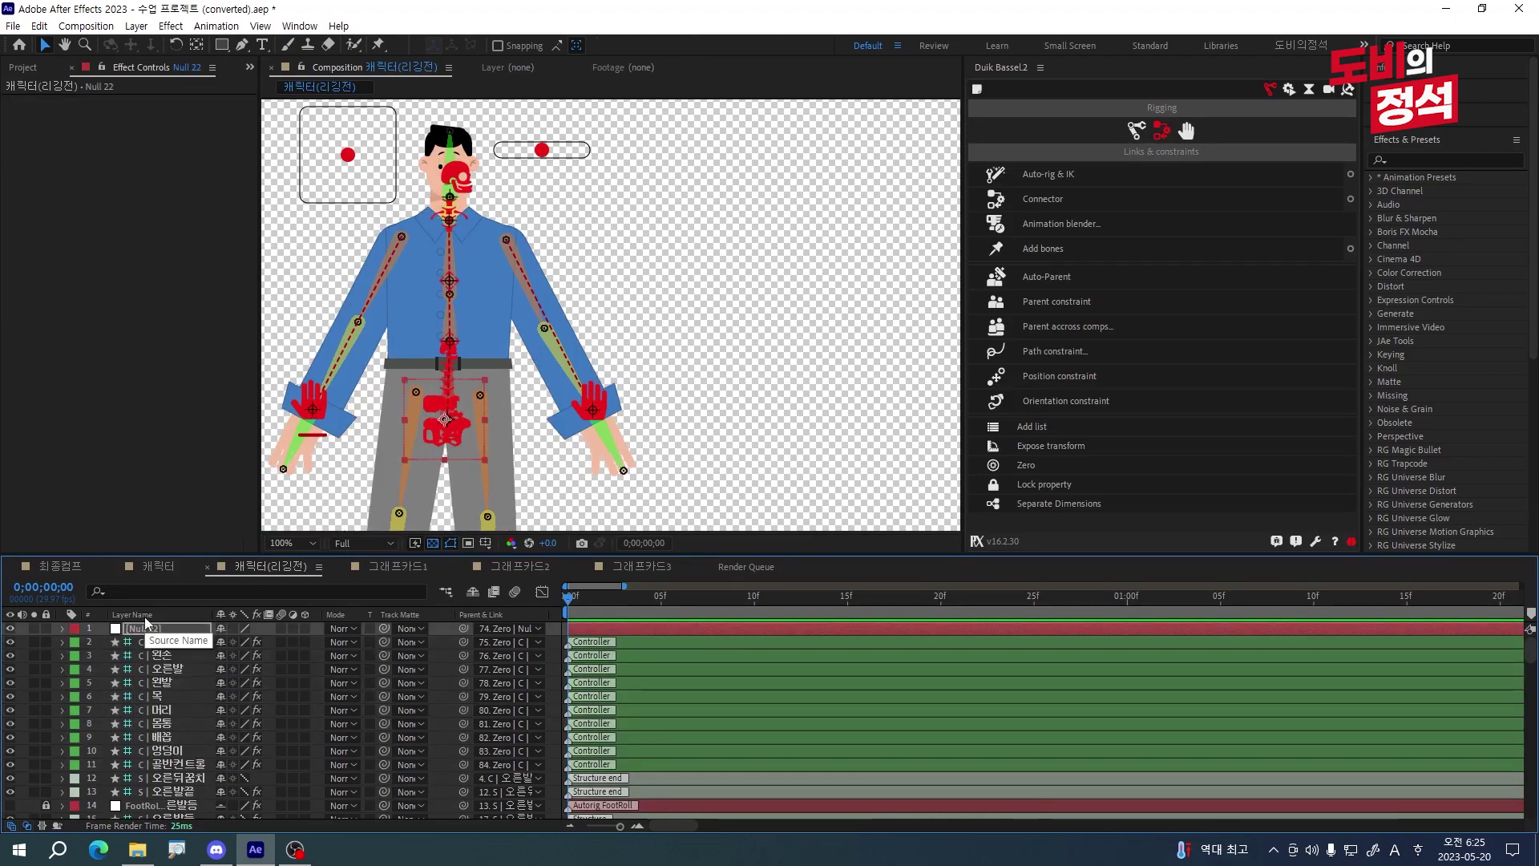
scroll(533, 325, "down", 3)
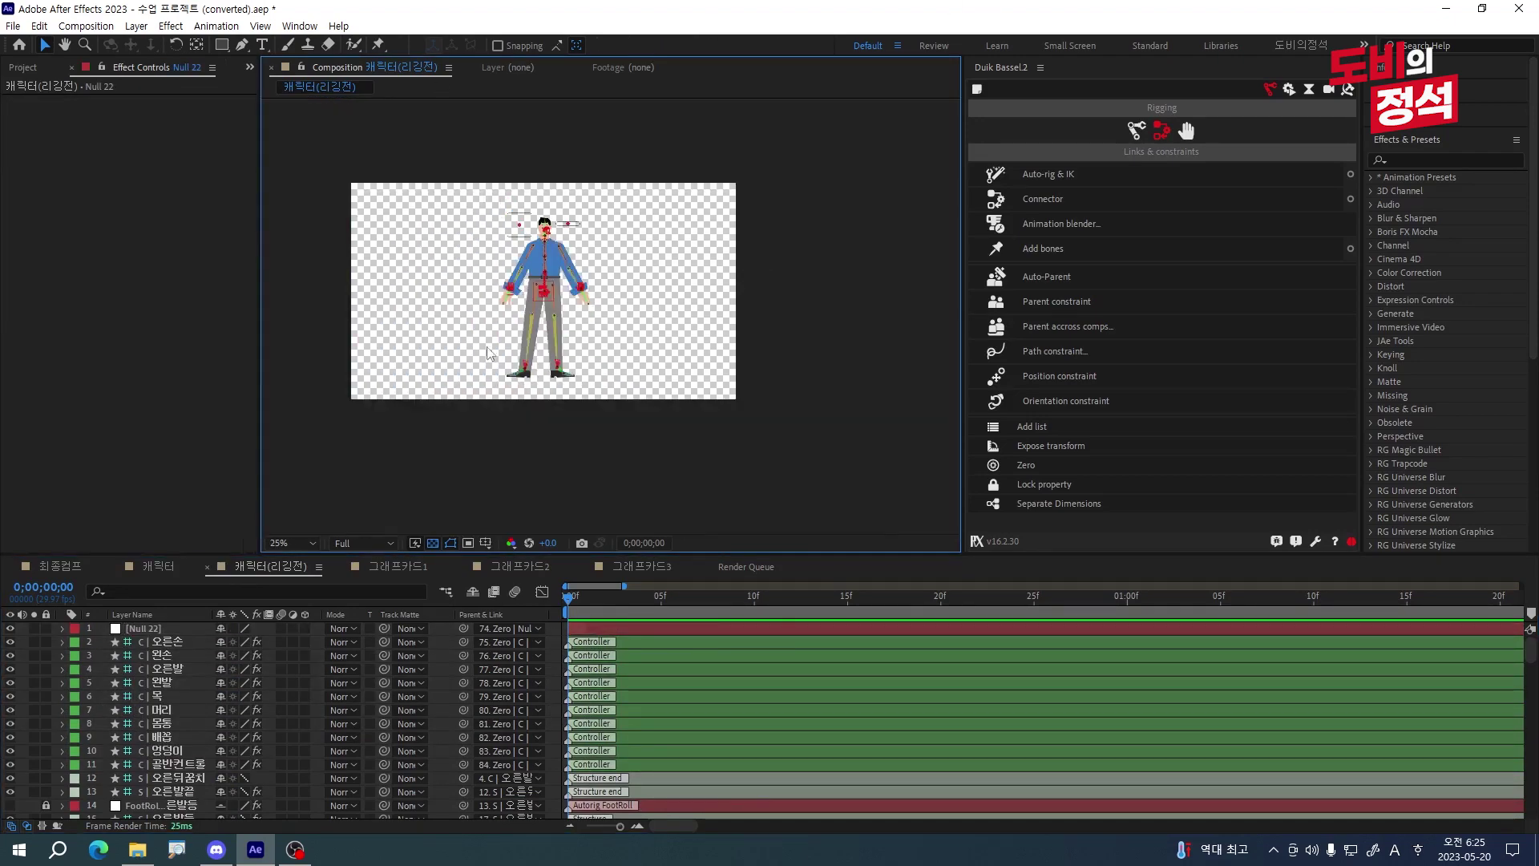
scroll(533, 324, "up", 2)
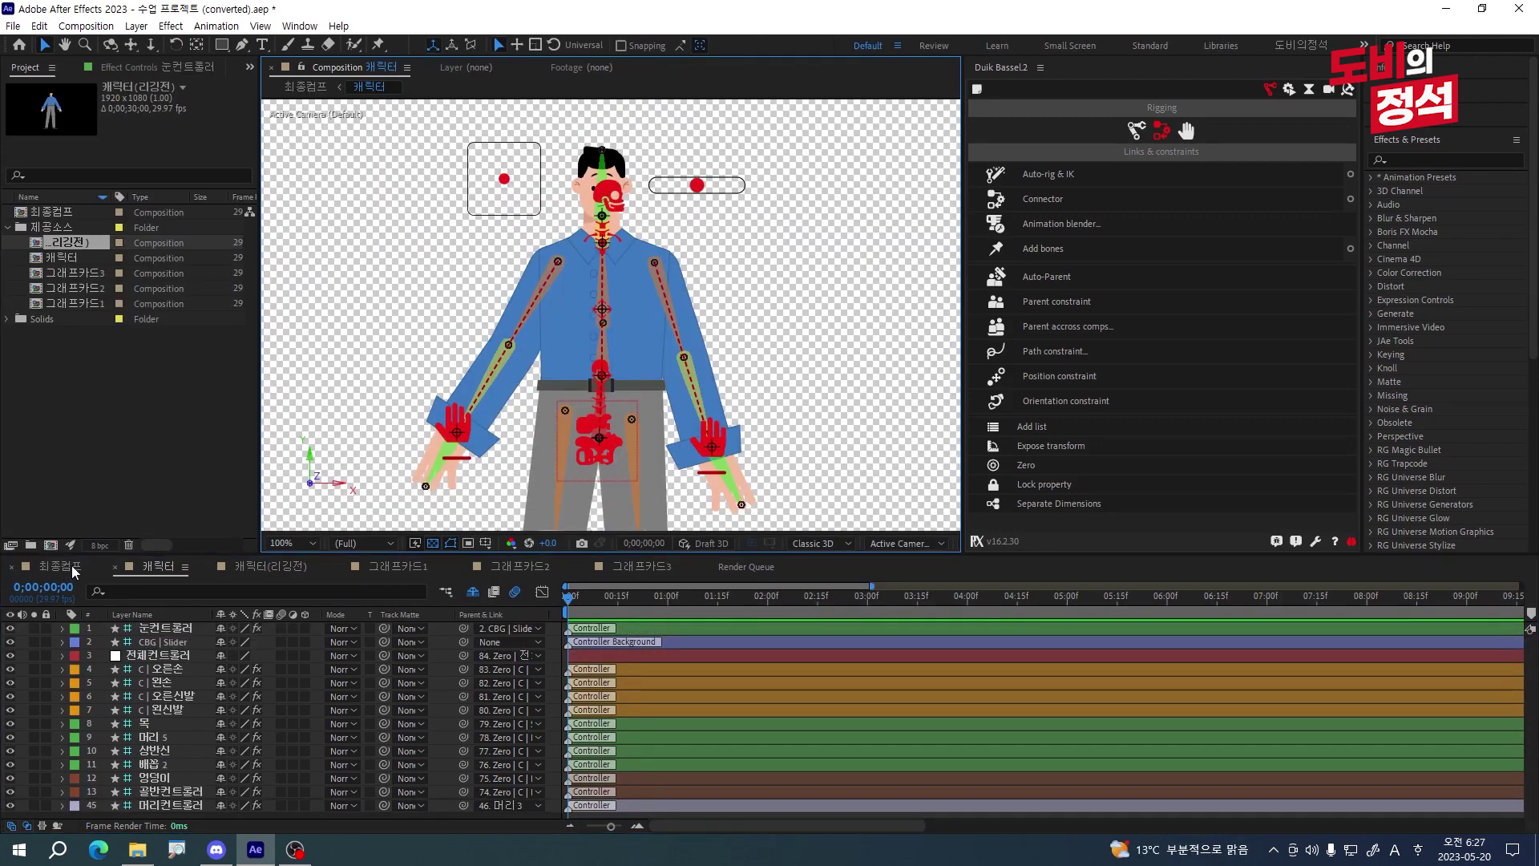
- Open the 최종컴프 composition and inspect the character placed over the background
left_click(72, 571)
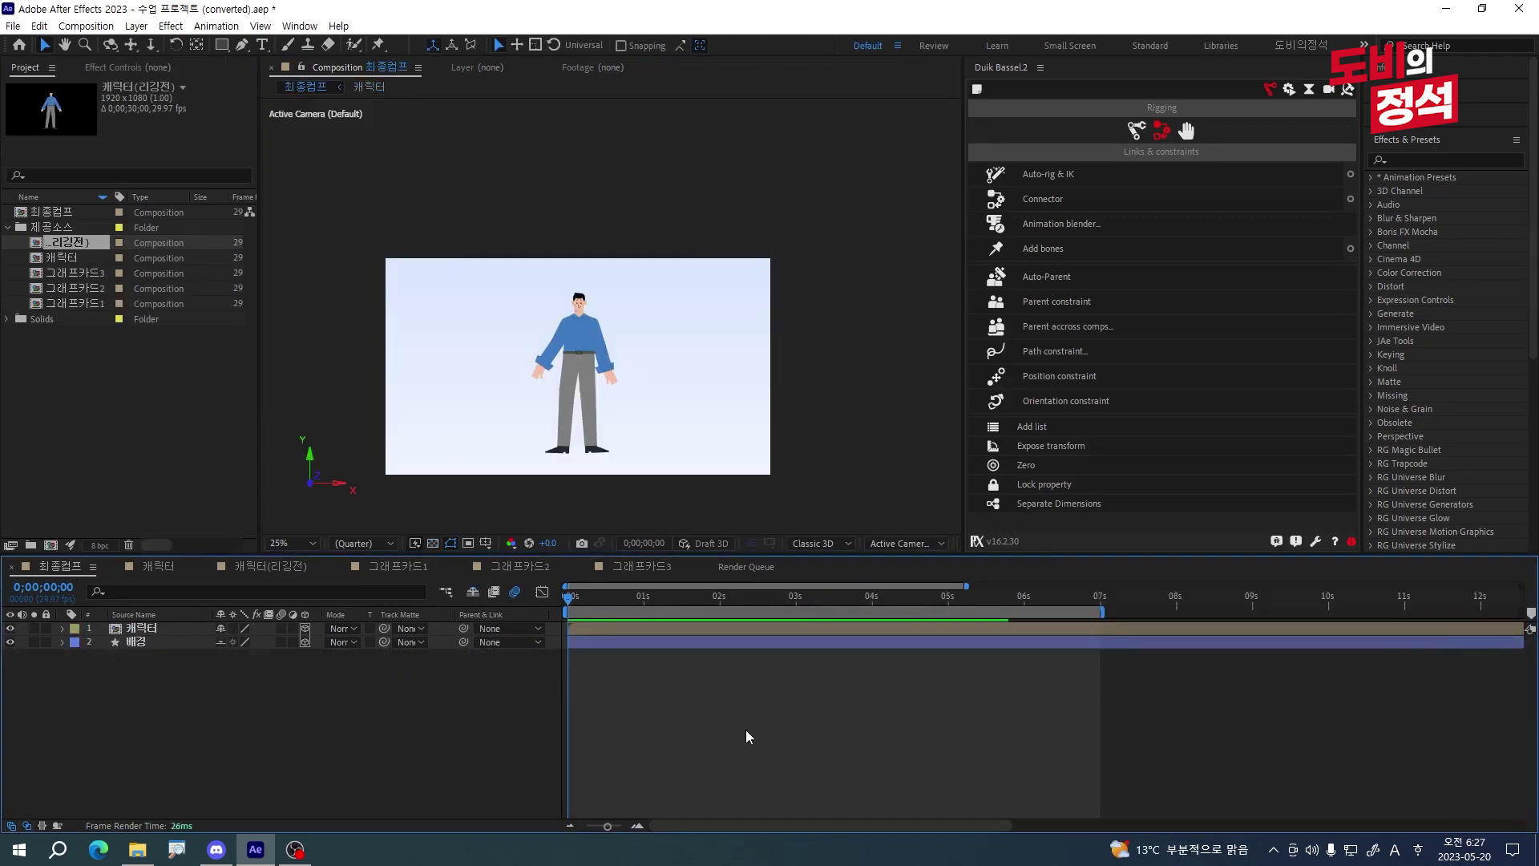
scroll(602, 335, "down", 4)
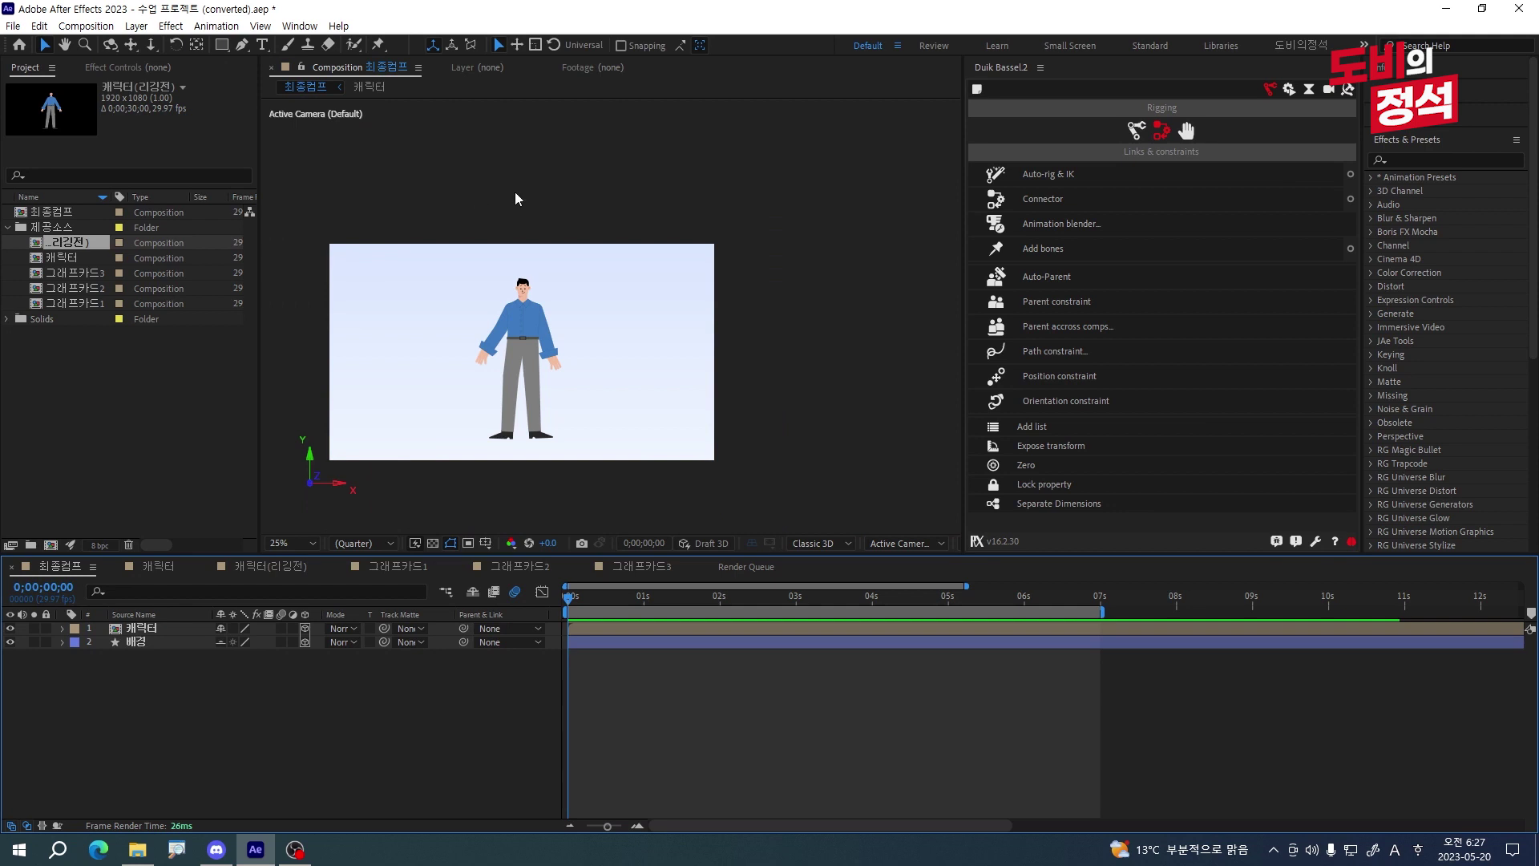
scroll(470, 317, "up", 3)
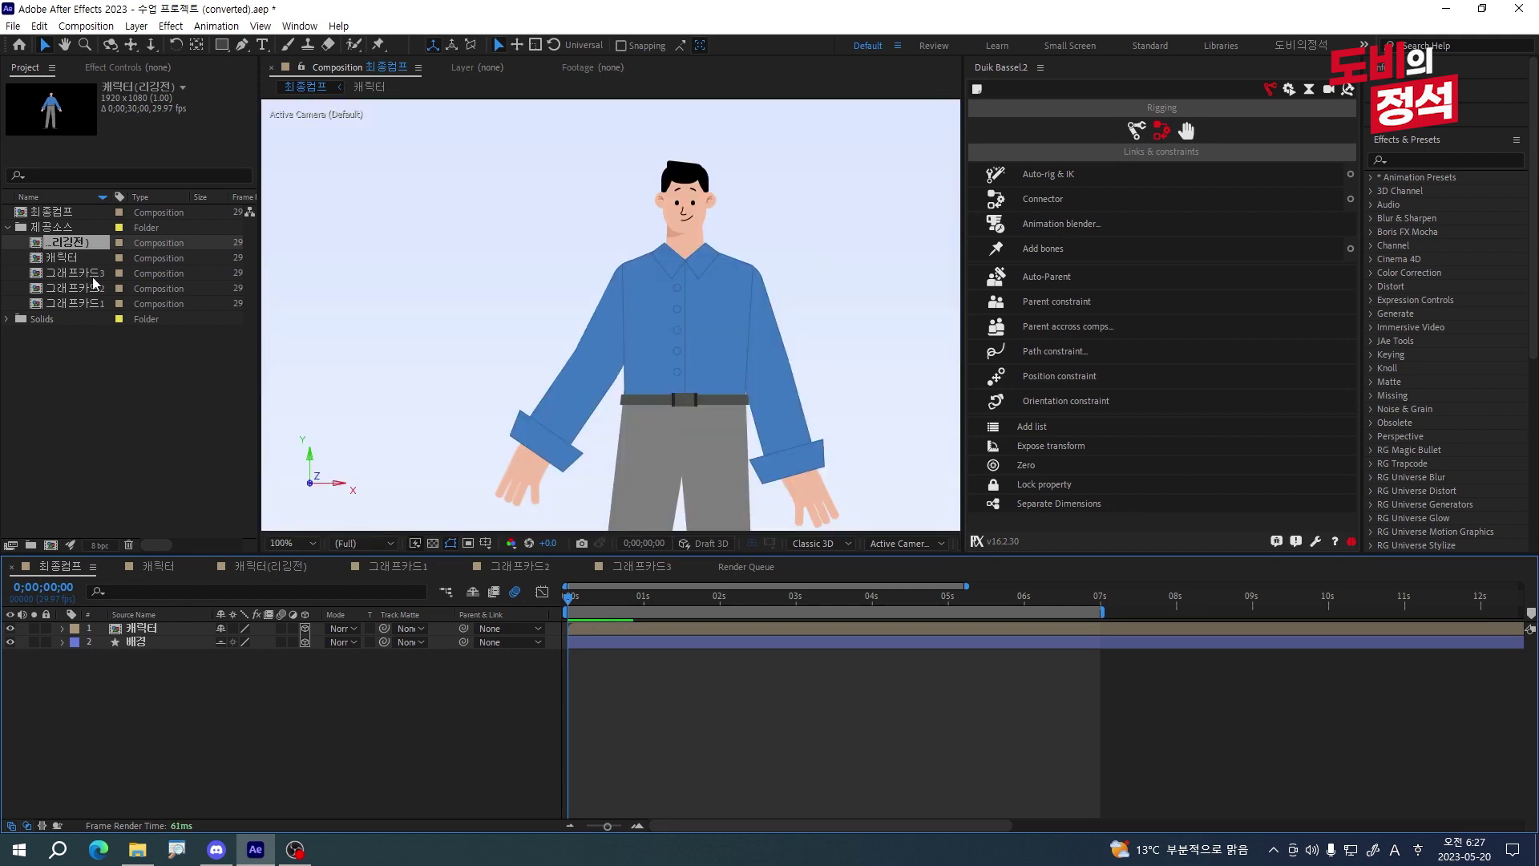
- Preview the graph animations in 그래프카드3, 그래프카드2 and 그래프카드1, and return to the 최종컴프 composition
double_click(91, 277)
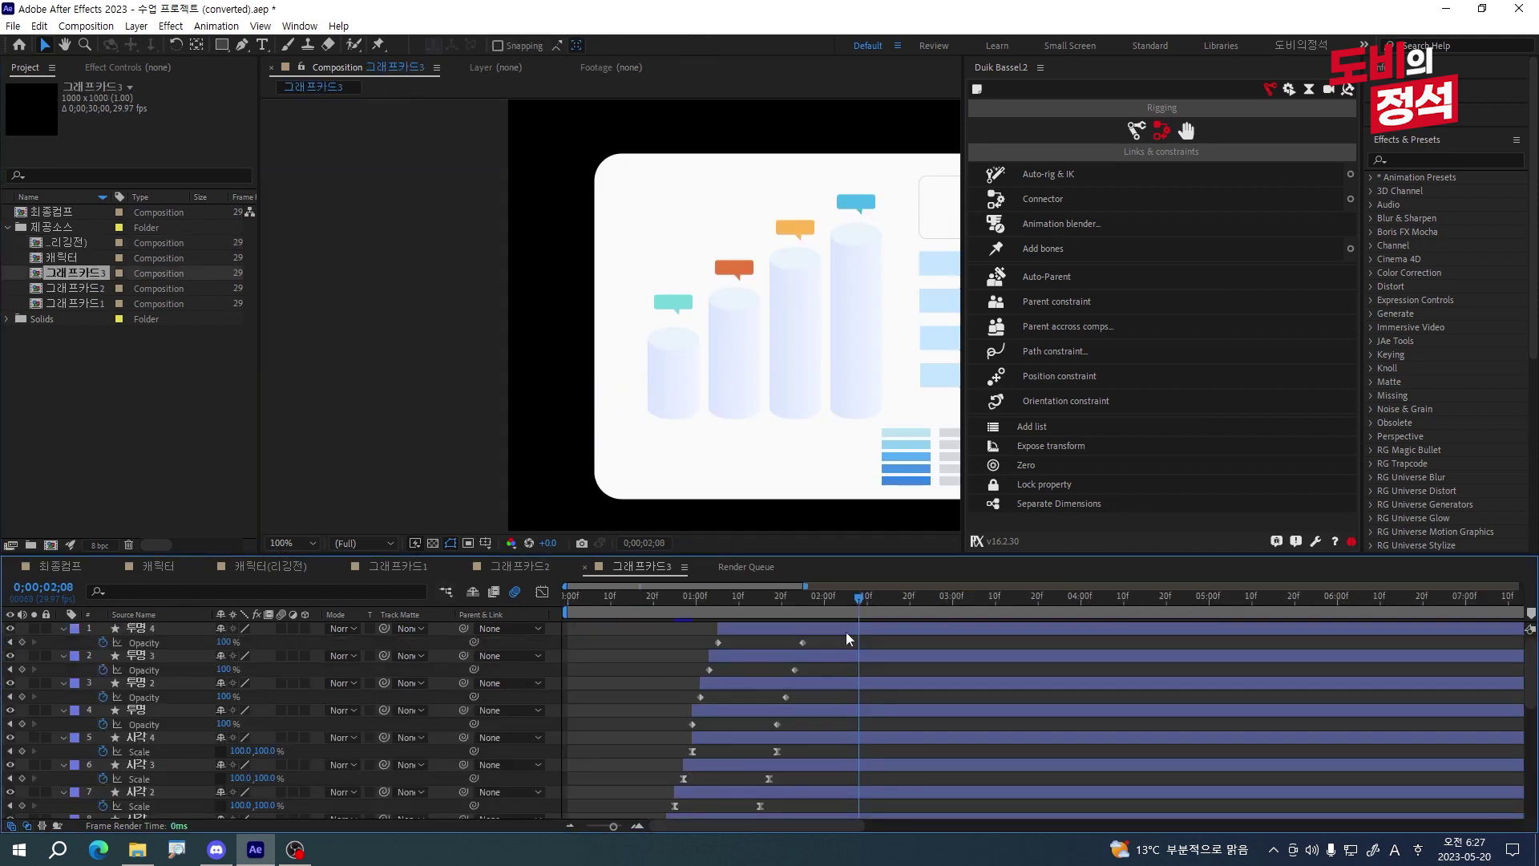
double_click(83, 289)
key("space")
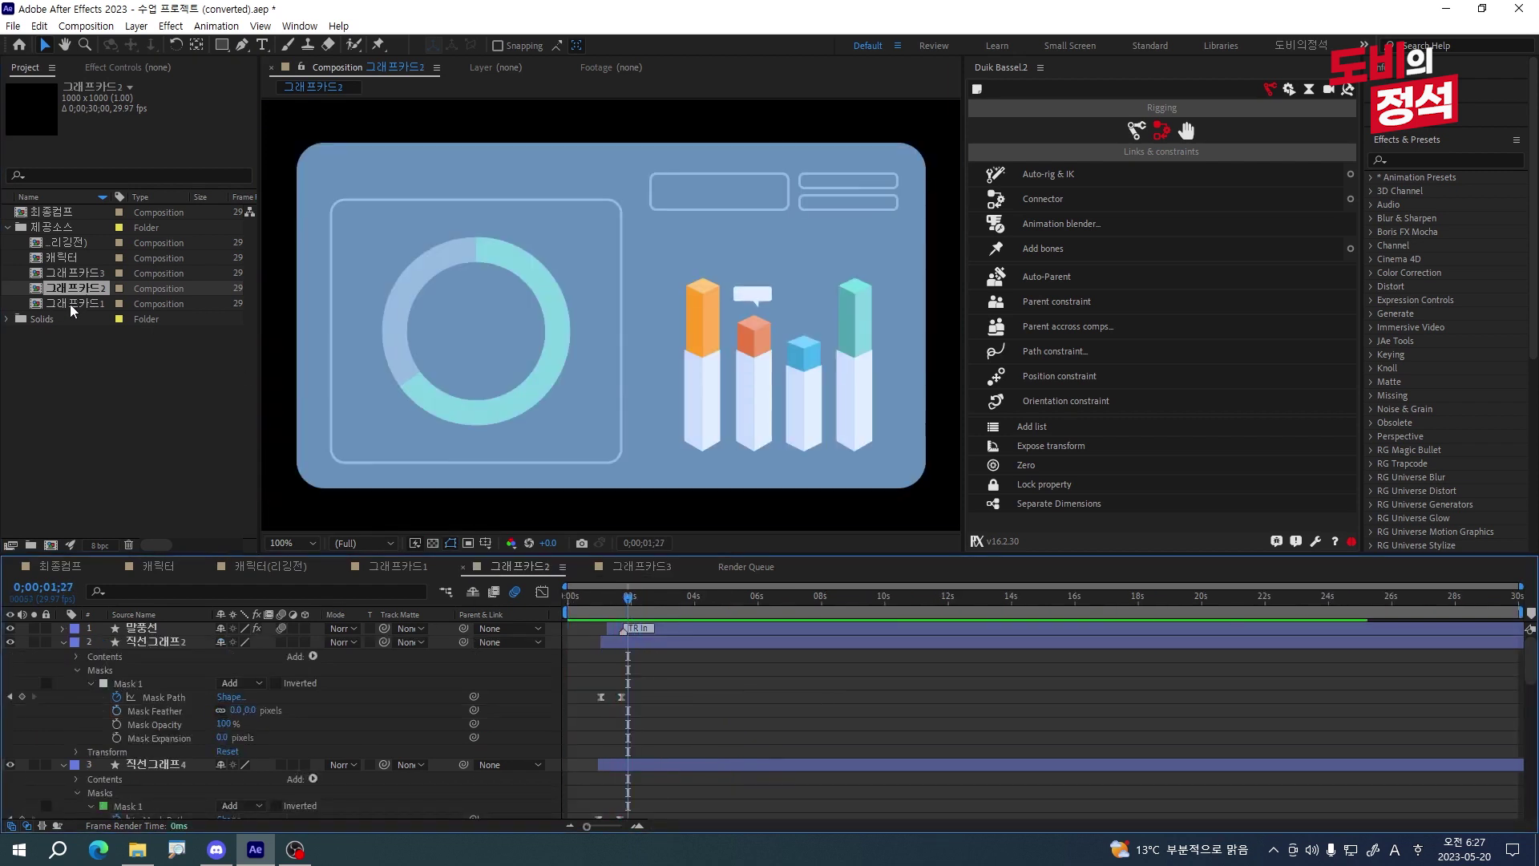
double_click(69, 303)
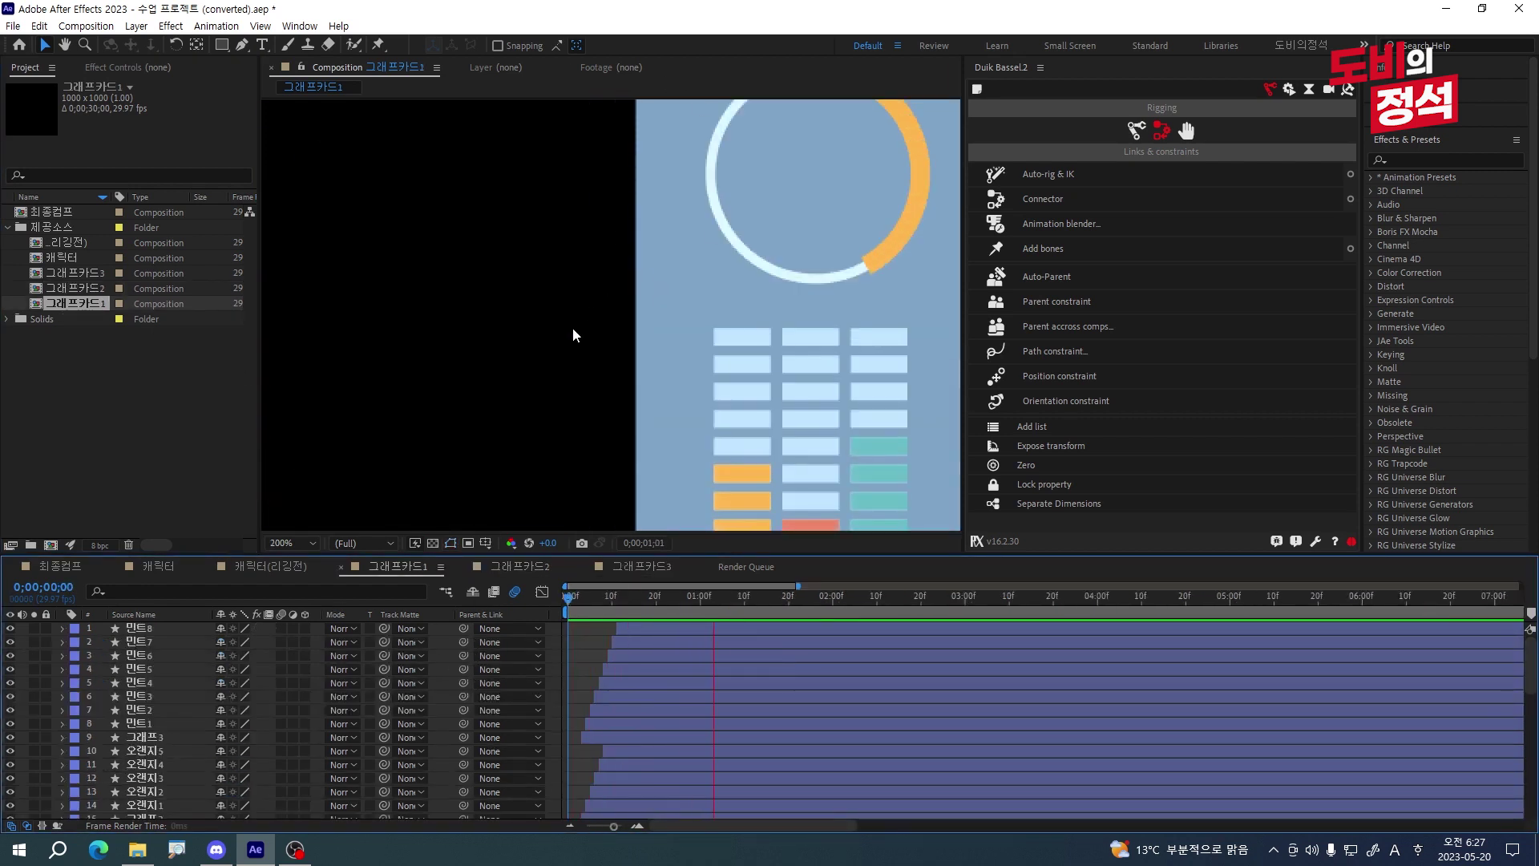
key("space")
scroll(650, 349, "down", 2)
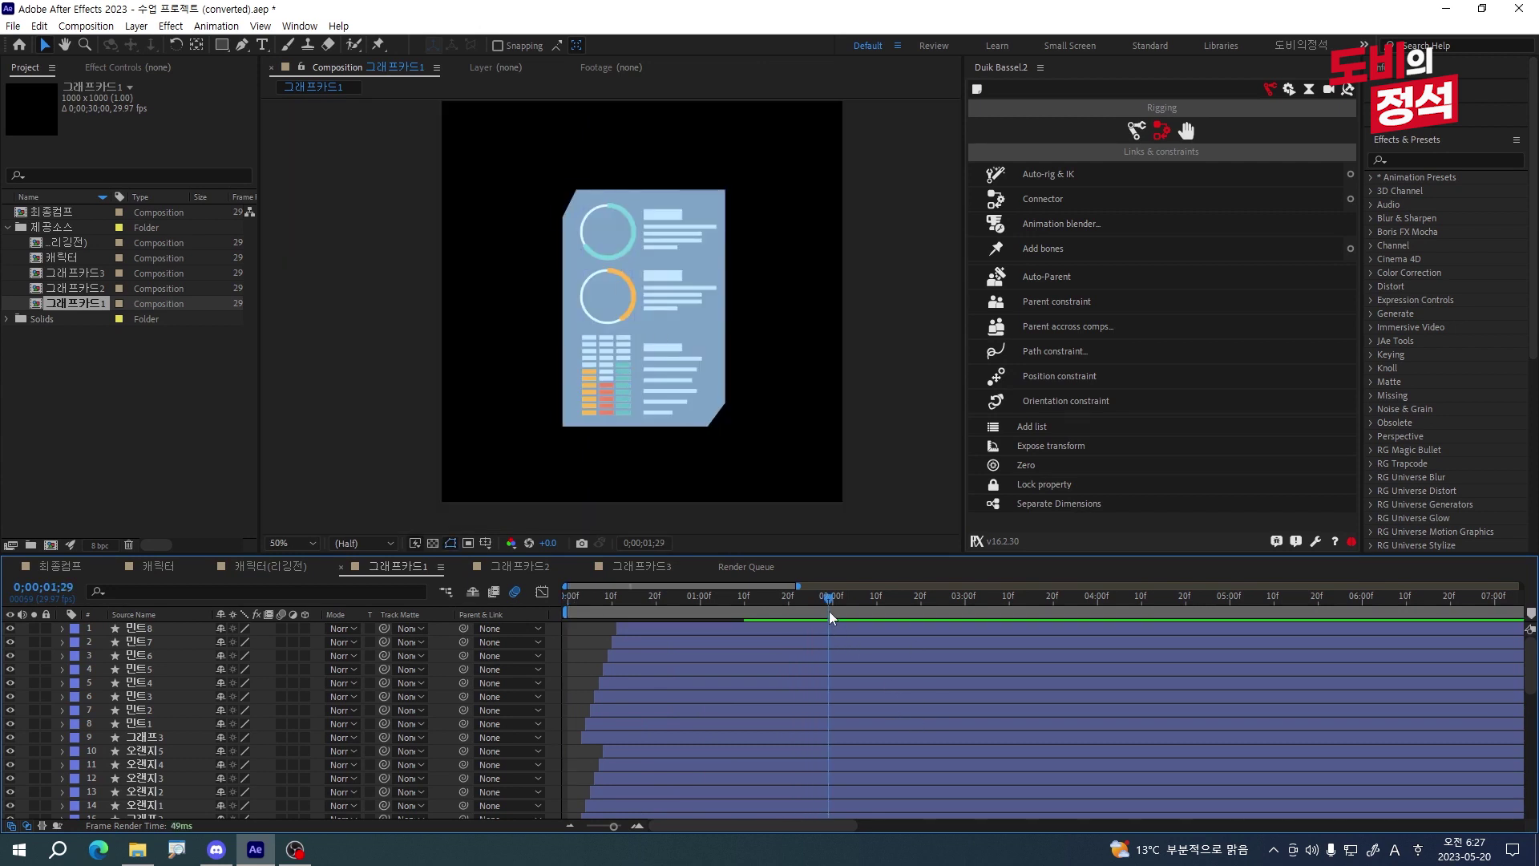
left_click_drag(829, 611, 232, 607)
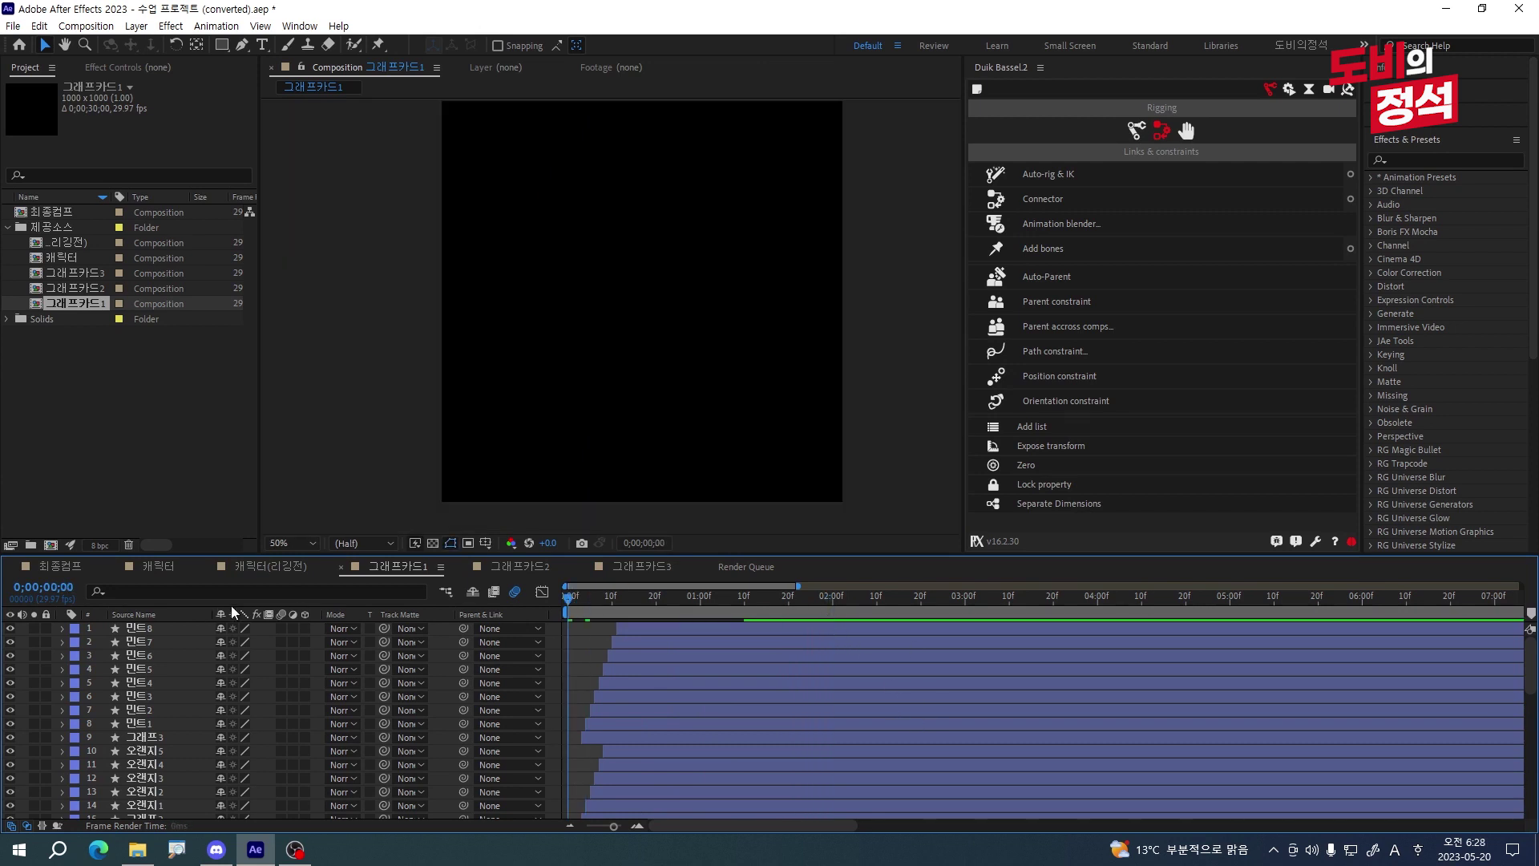
left_click(65, 566)
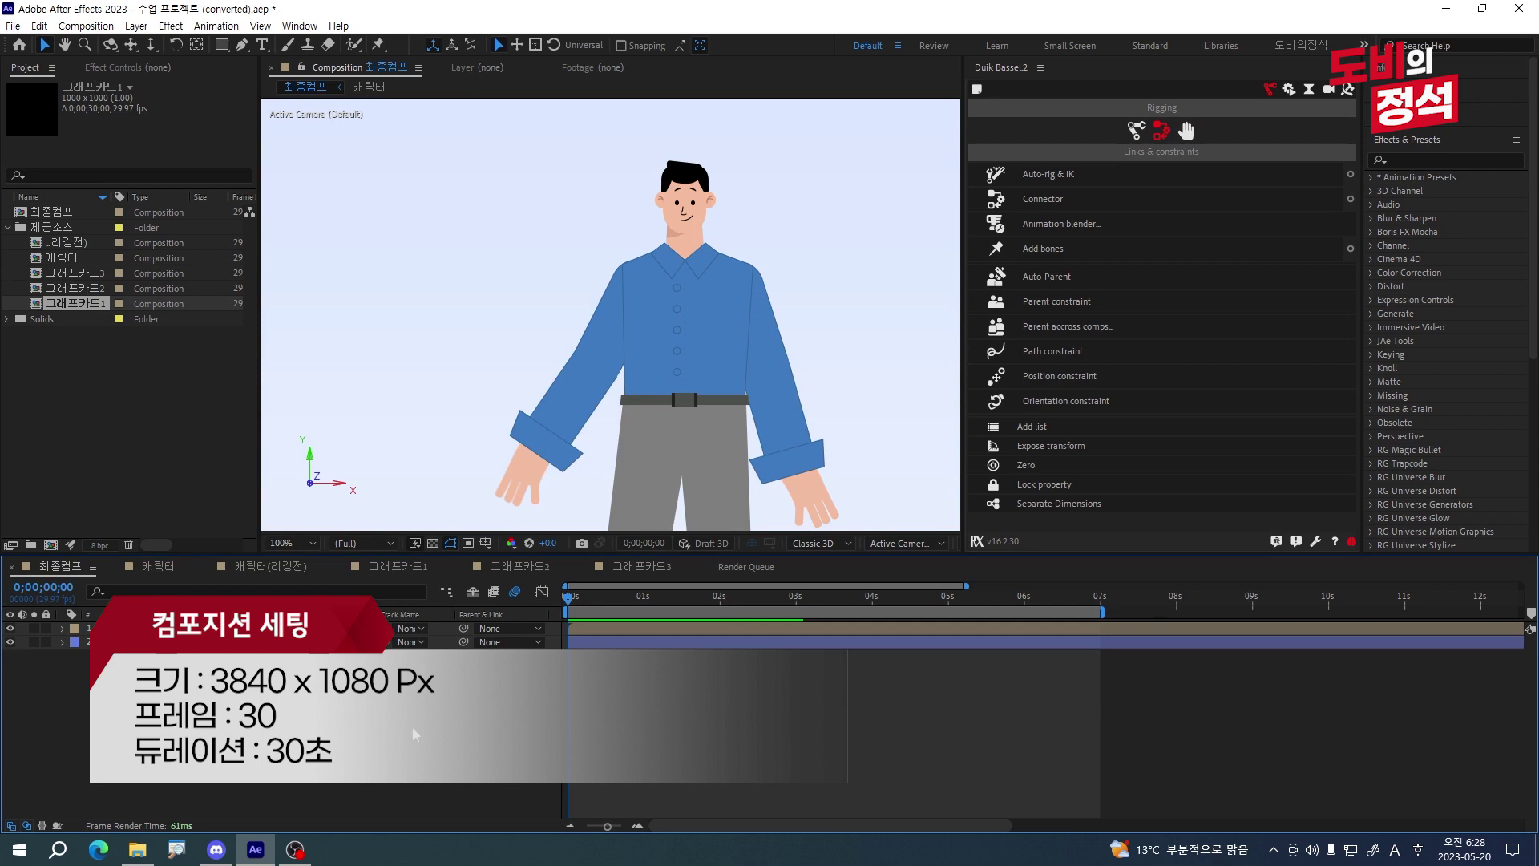
- Create a new composition named 서류 with a size of 3840 x 1080 px, 30 frames per second and a 30-second duration
key("ctrl+n")
left_click(876, 210)
left_click_drag(876, 208, 647, 180)
left_click(881, 213)
left_click_drag(881, 212, 676, 205)
key("Hangul")
type("서류")
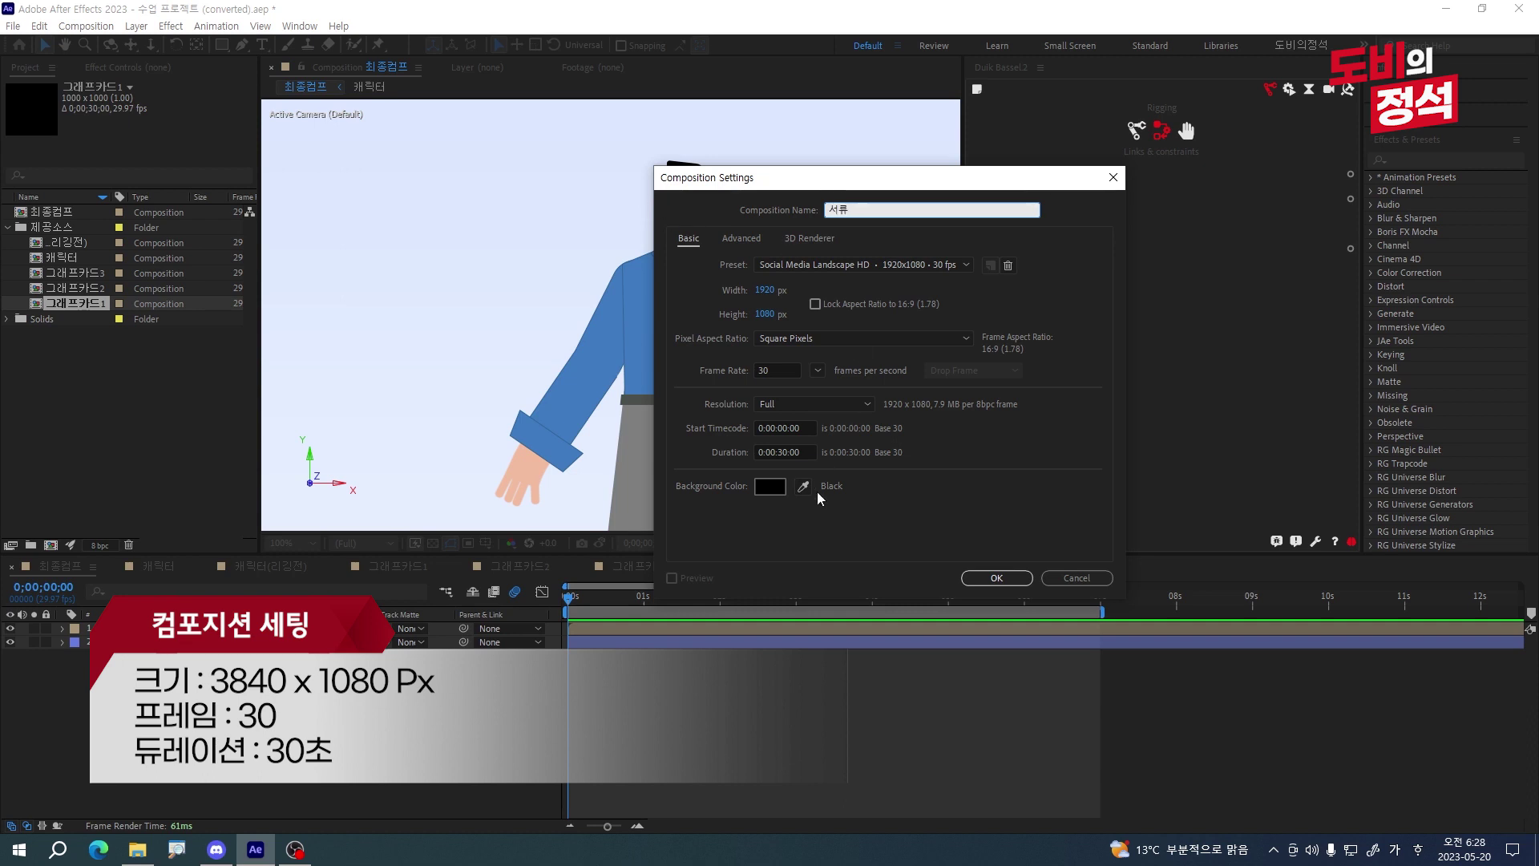
left_click(767, 292)
left_click(765, 290)
type("3840")
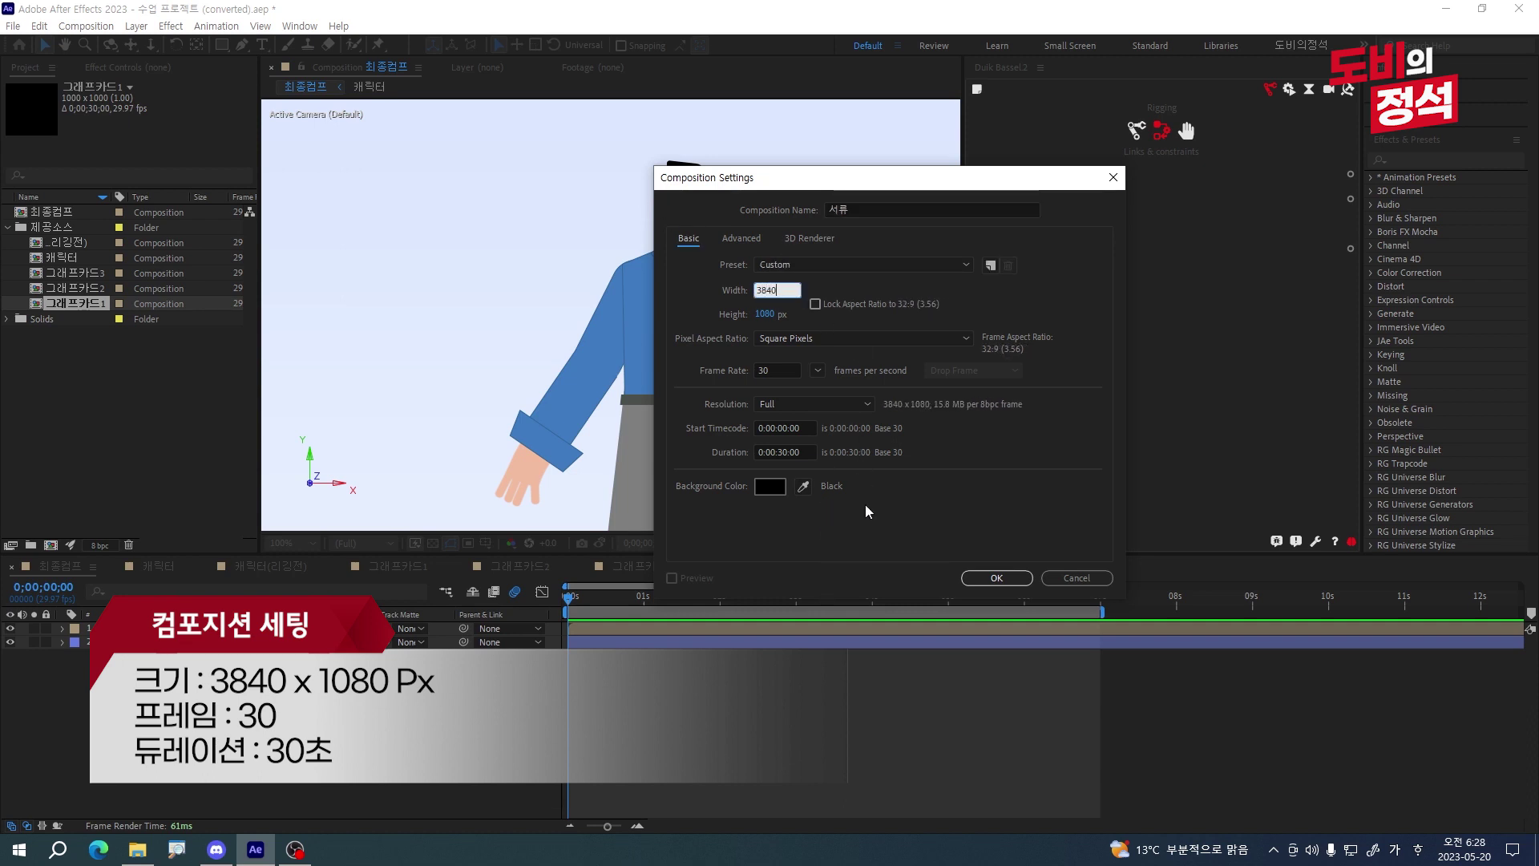
key("Return")
left_click(1005, 584)
- Add the 그래프카드3, 그래프카드2 and 그래프카드1 compositions as layers in 서류 and briefly play them
left_click(88, 291)
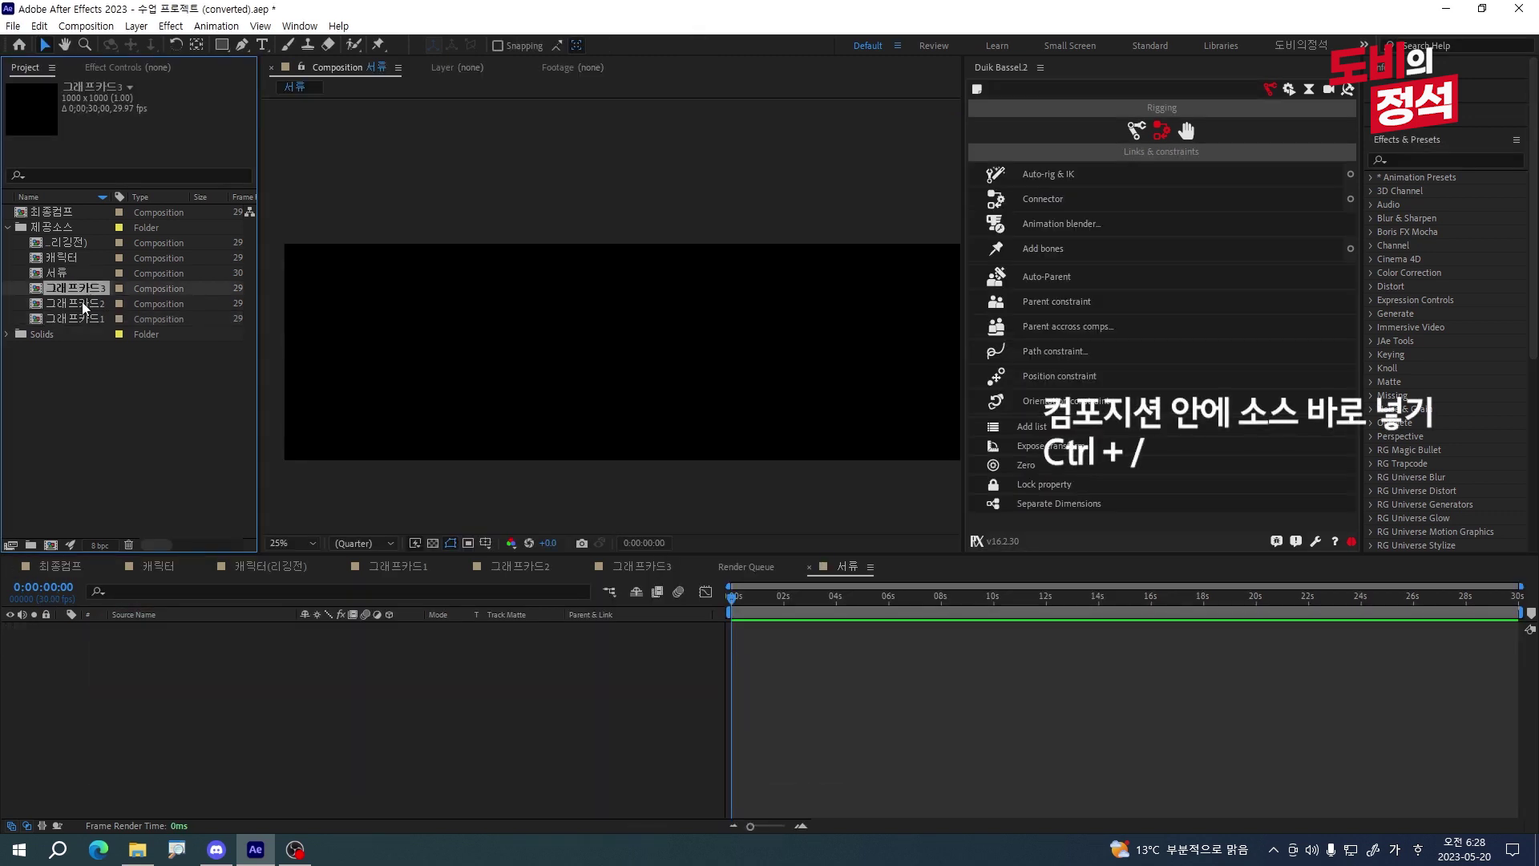
left_click(86, 318, "shift")
key("ctrl+slash")
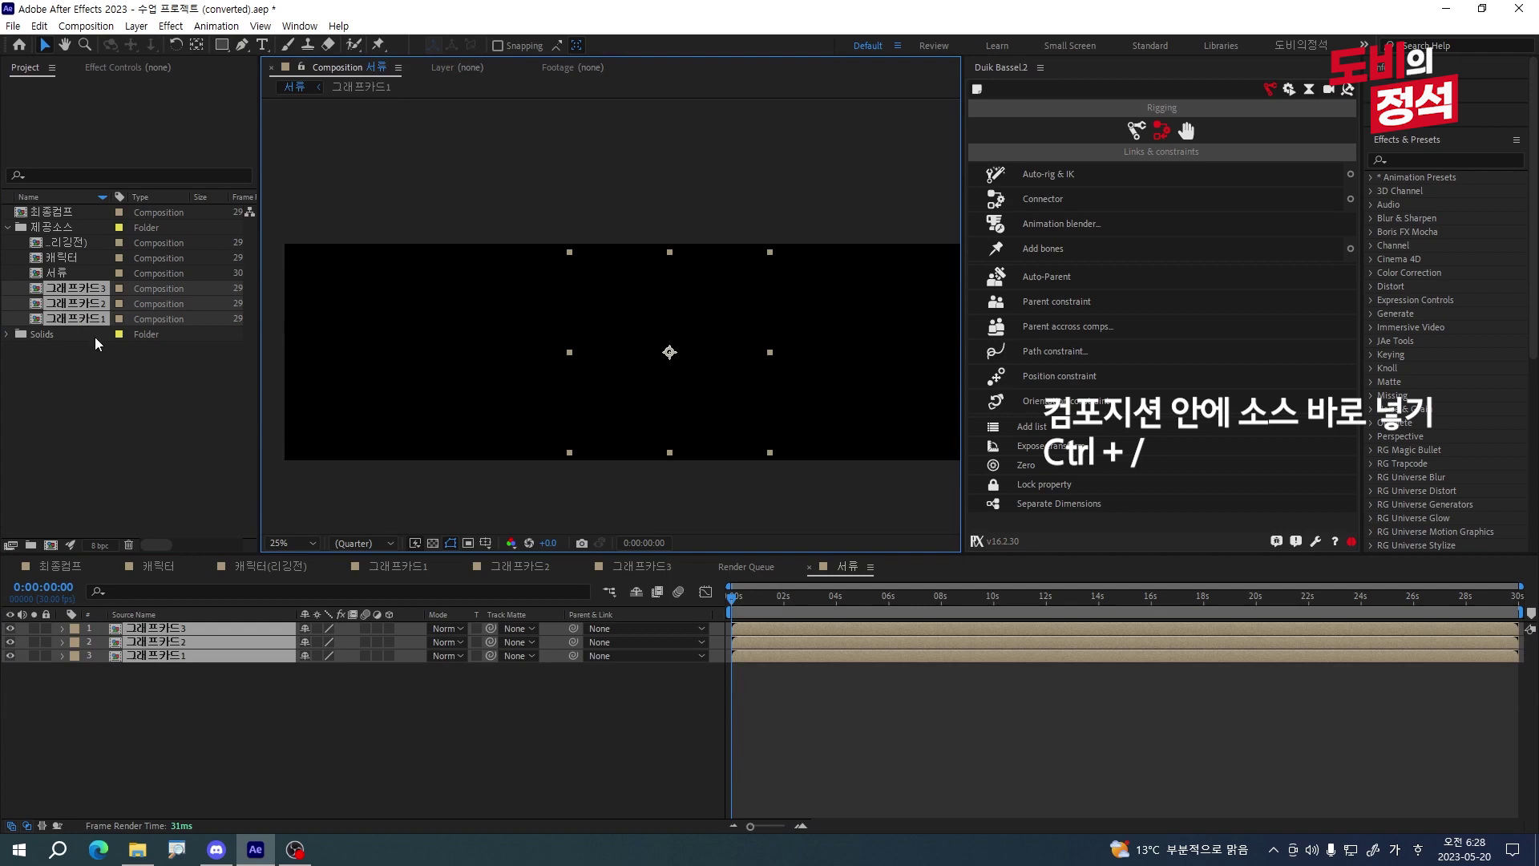
key("space")
- Open the reference image 서류배치도.jpg from the 캡쳐 folder and study the card layout
left_click(139, 855)
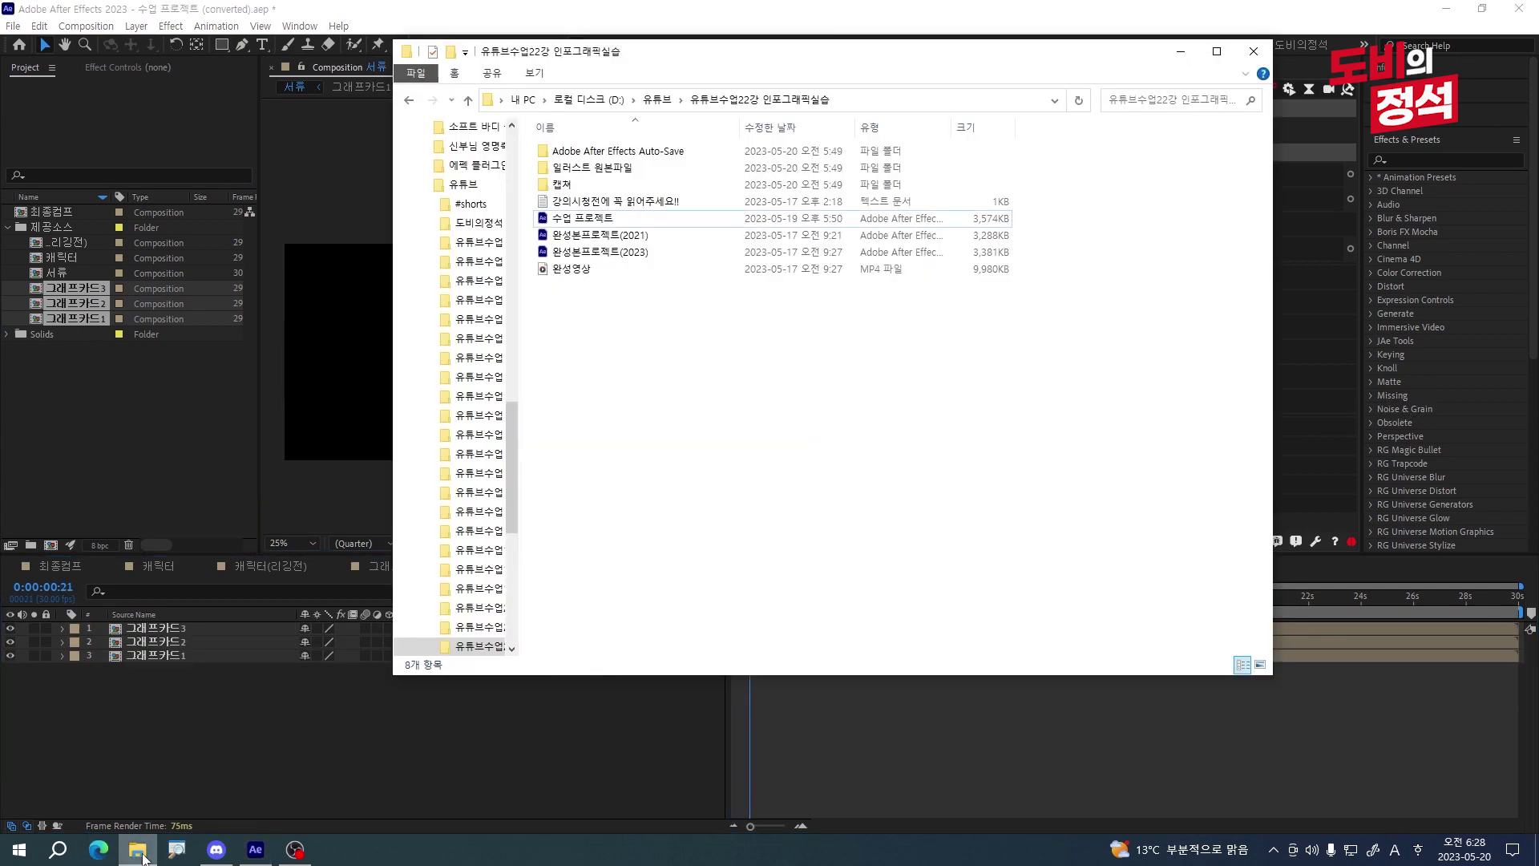
double_click(561, 186)
double_click(665, 191)
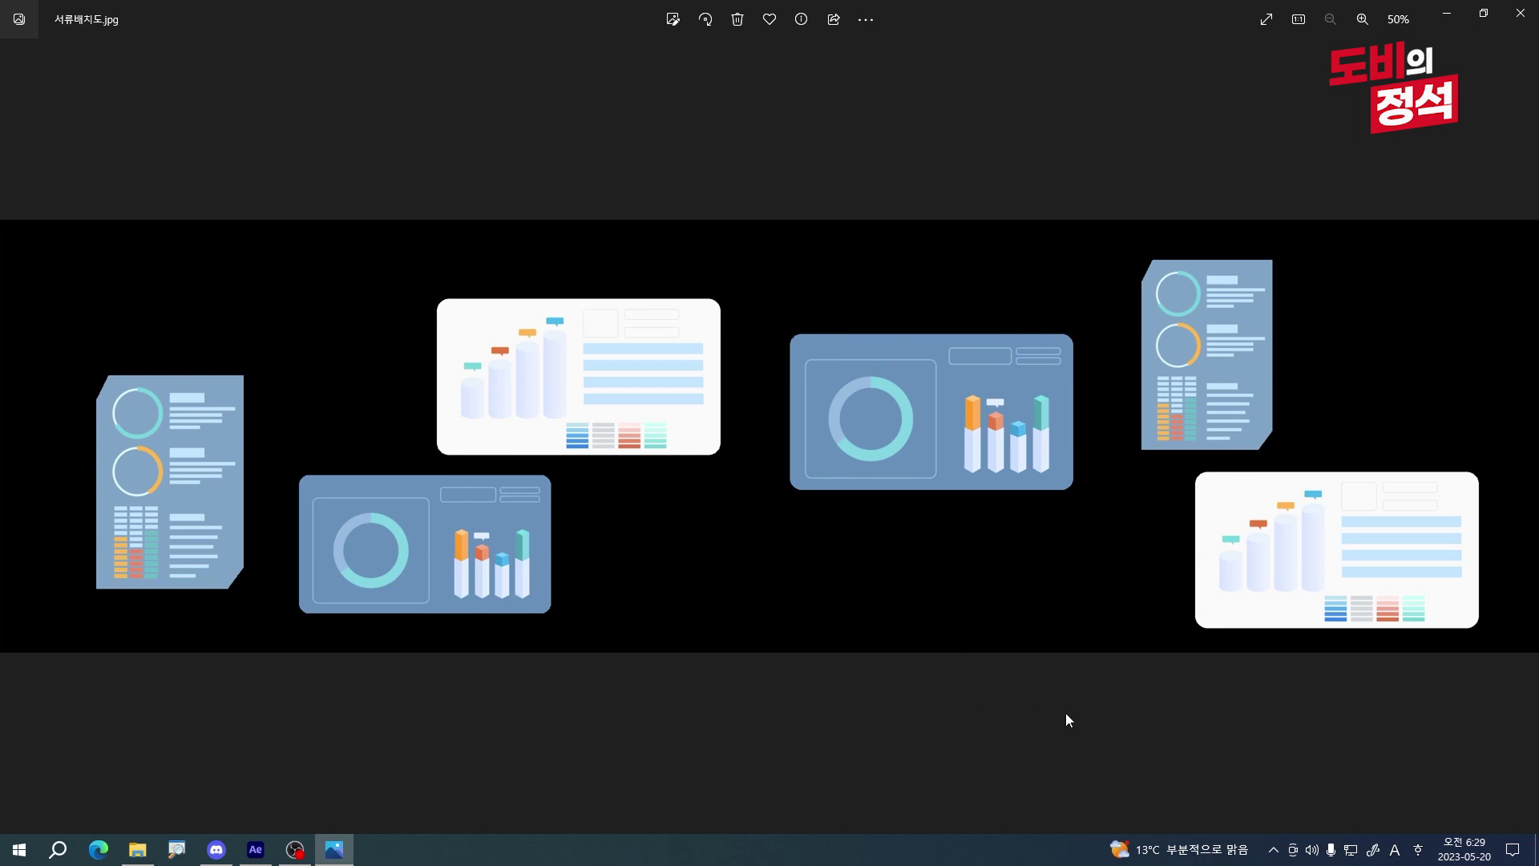
left_click(1446, 13)
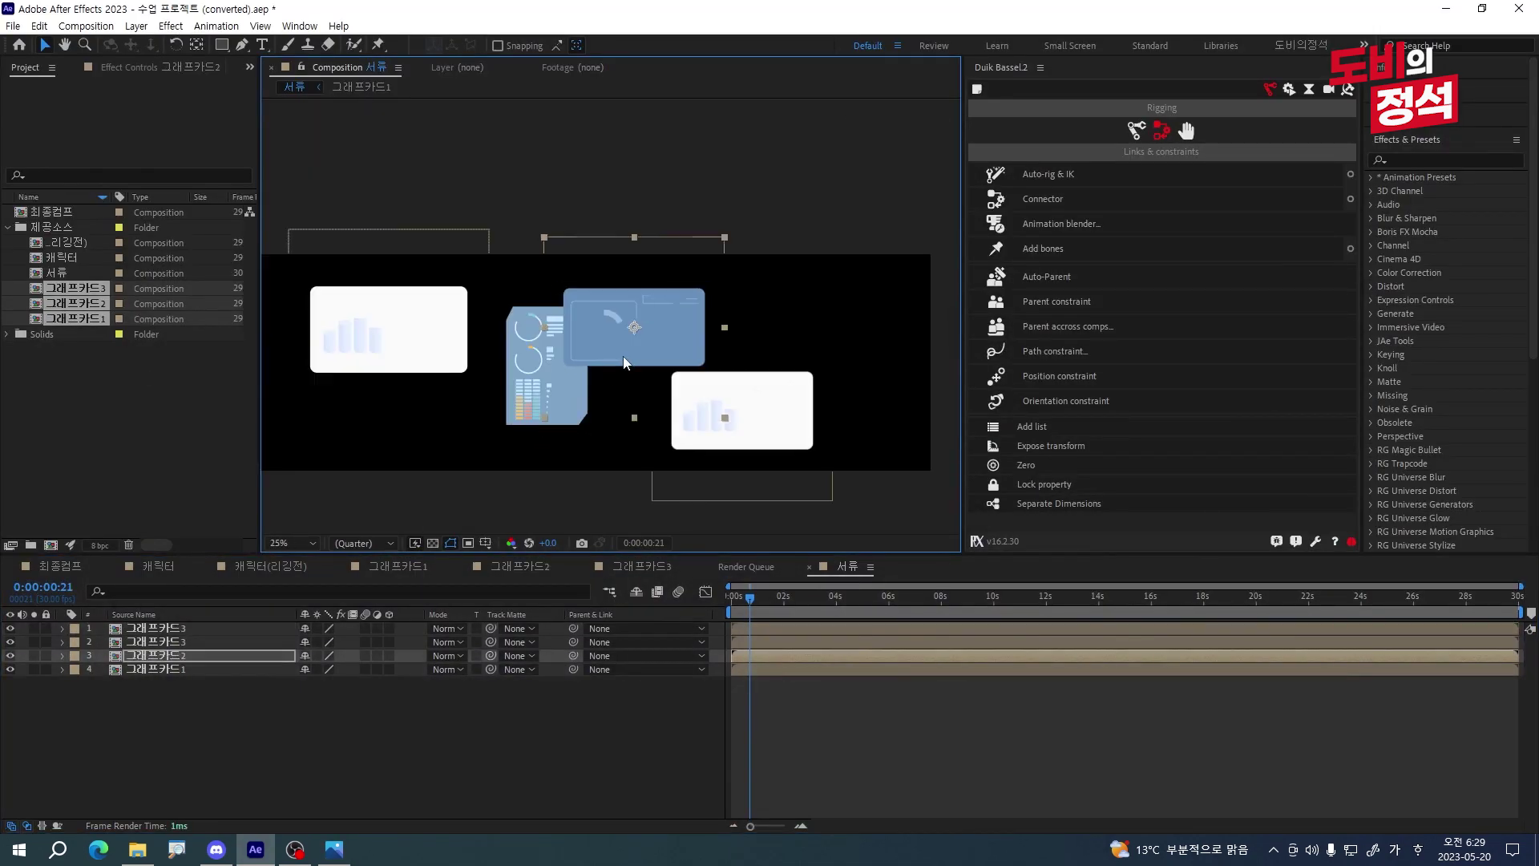
- Duplicate 그래프카드1 and 그래프카드2 and arrange the copies to match the six-card reference layout
left_click(156, 669)
key("ctrl+d")
left_click_drag(553, 393, 900, 357)
key("ctrl+d")
left_click_drag(626, 363, 711, 436)
left_click(765, 597)
scroll(395, 202, "down", 1)
scroll(471, 273, "up", 1)
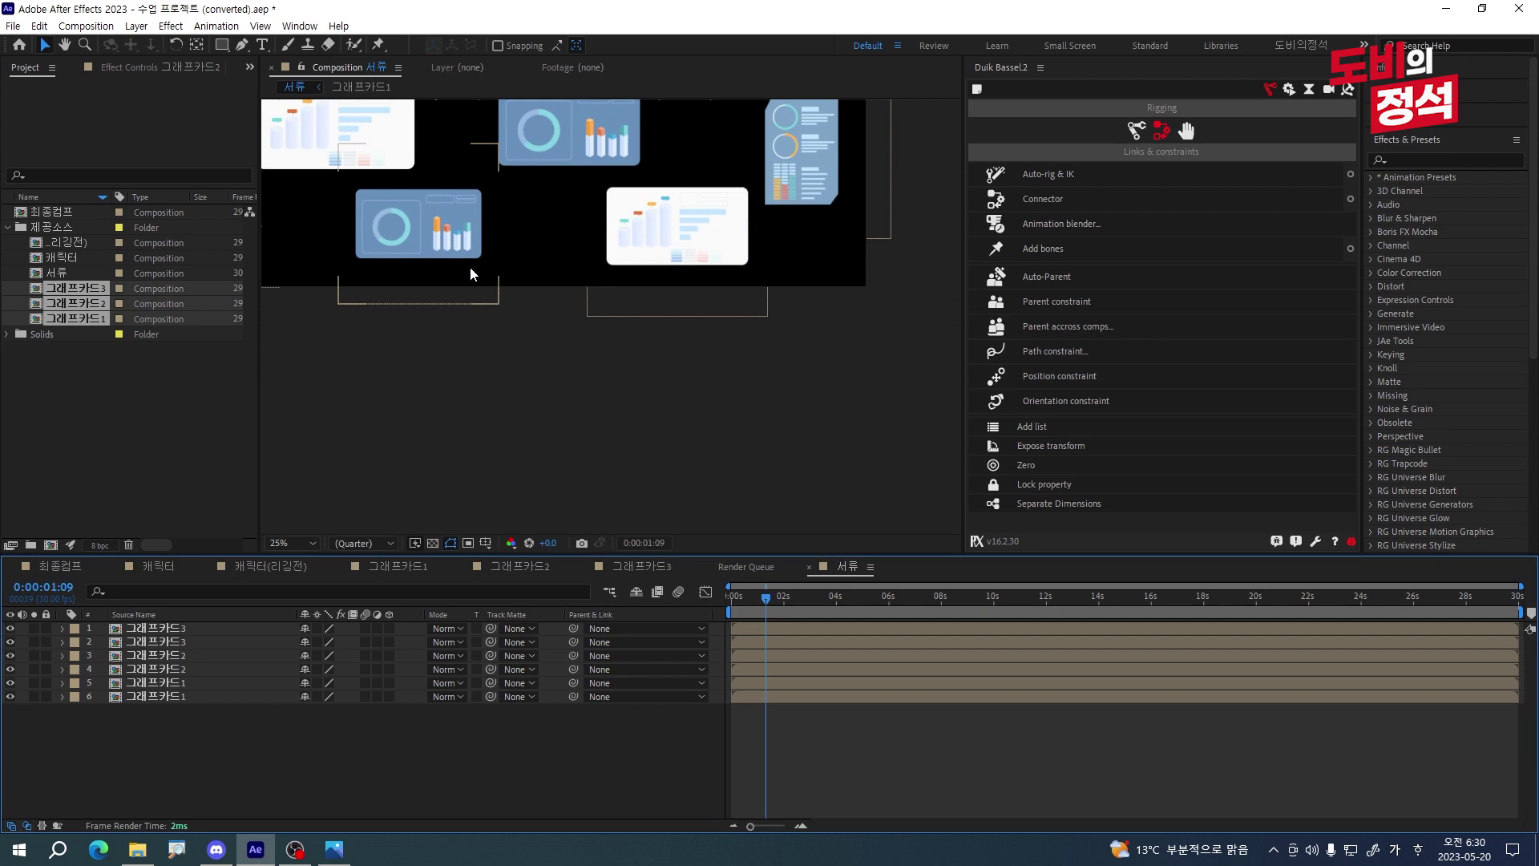
scroll(574, 282, "down", 1)
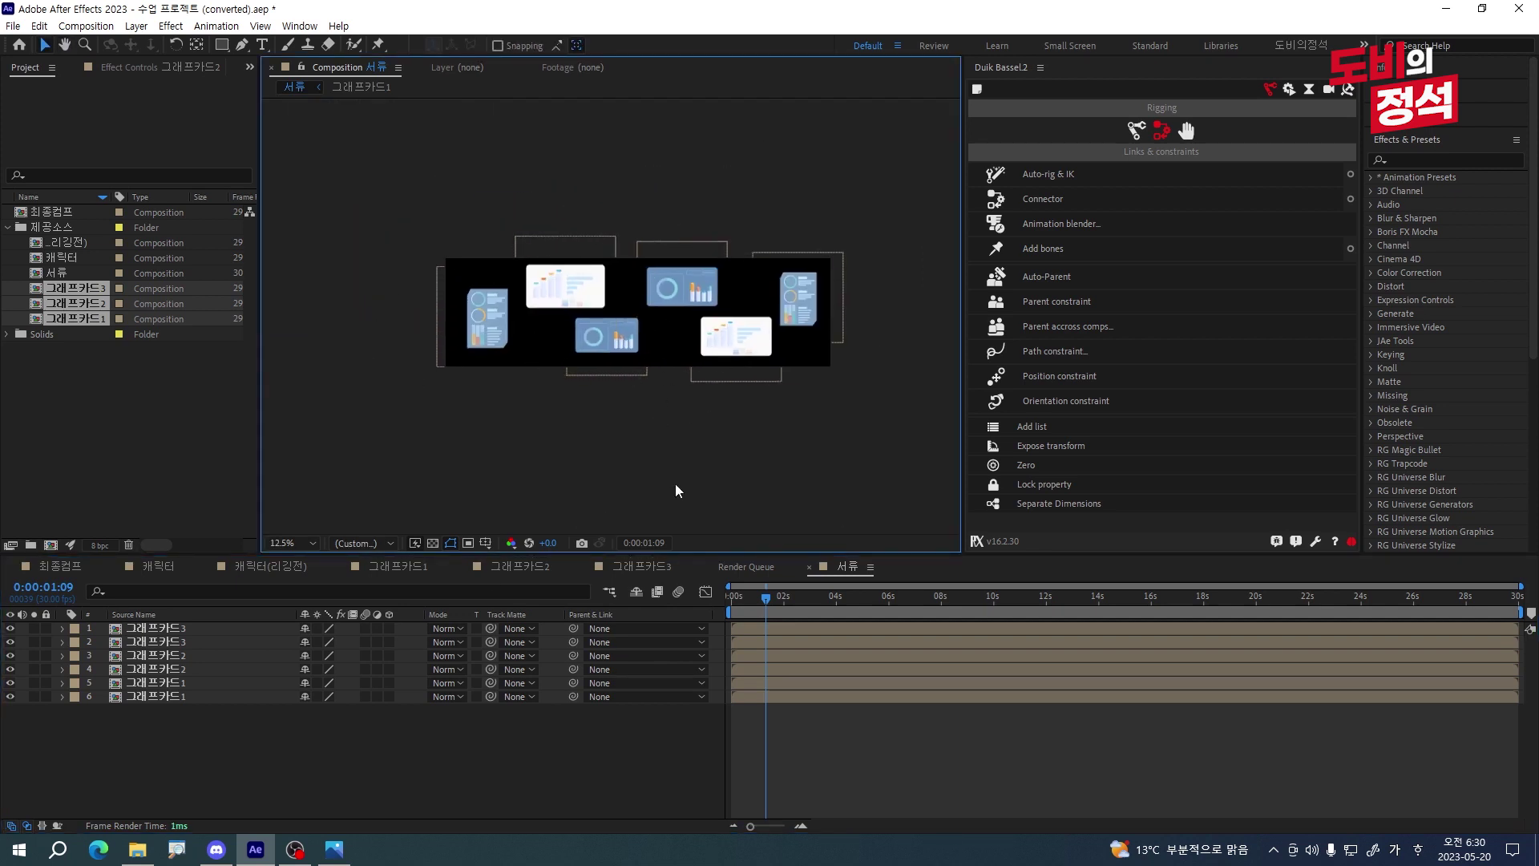
- Add Position keyframes to all six card layers at the start of the composition
left_click_drag(766, 597, 547, 627)
left_click(178, 696)
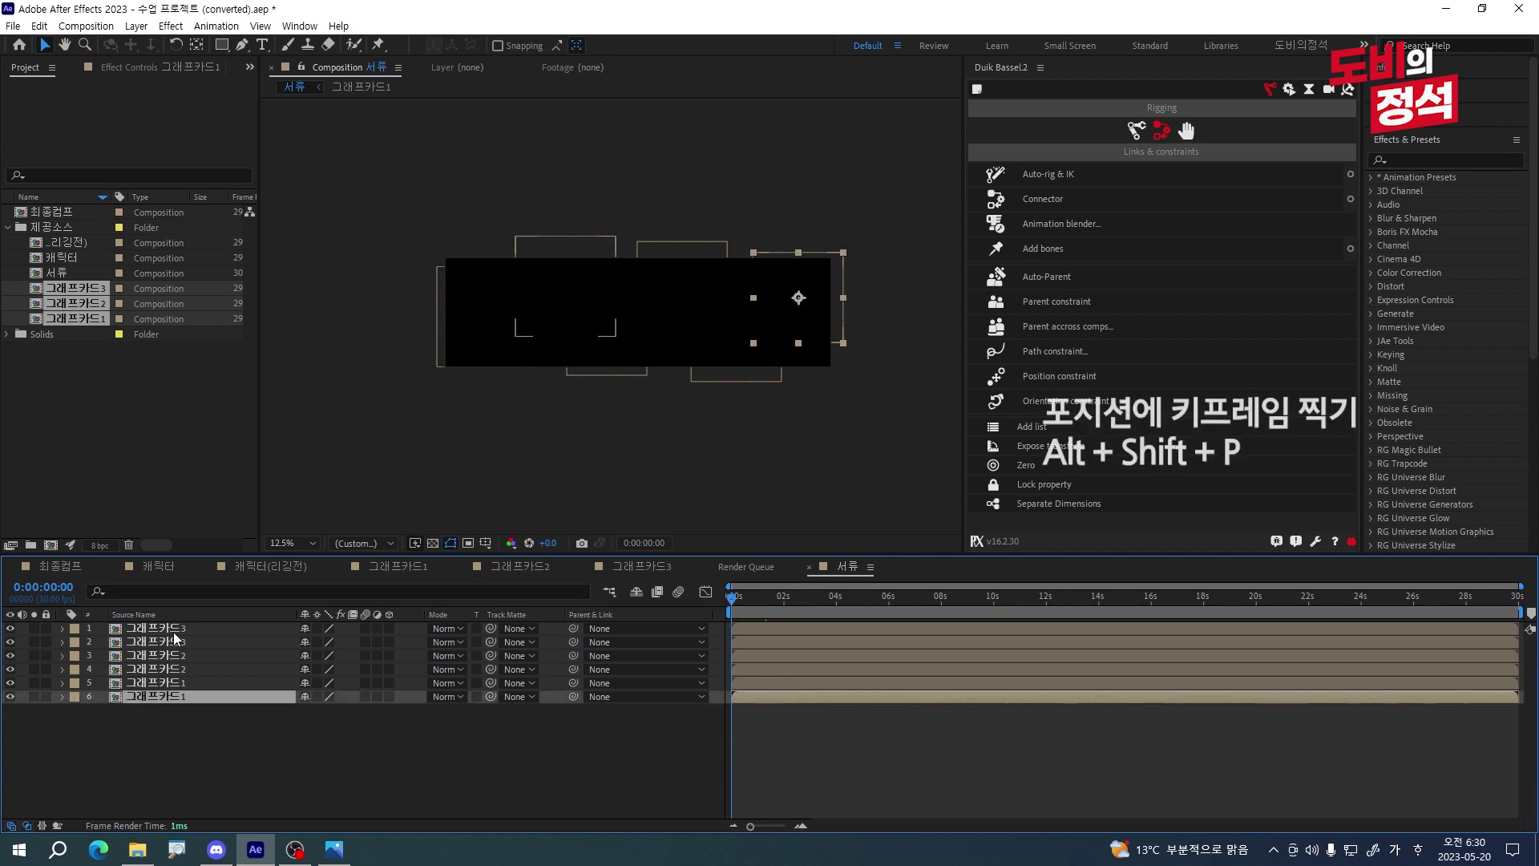
left_click(176, 632, "shift")
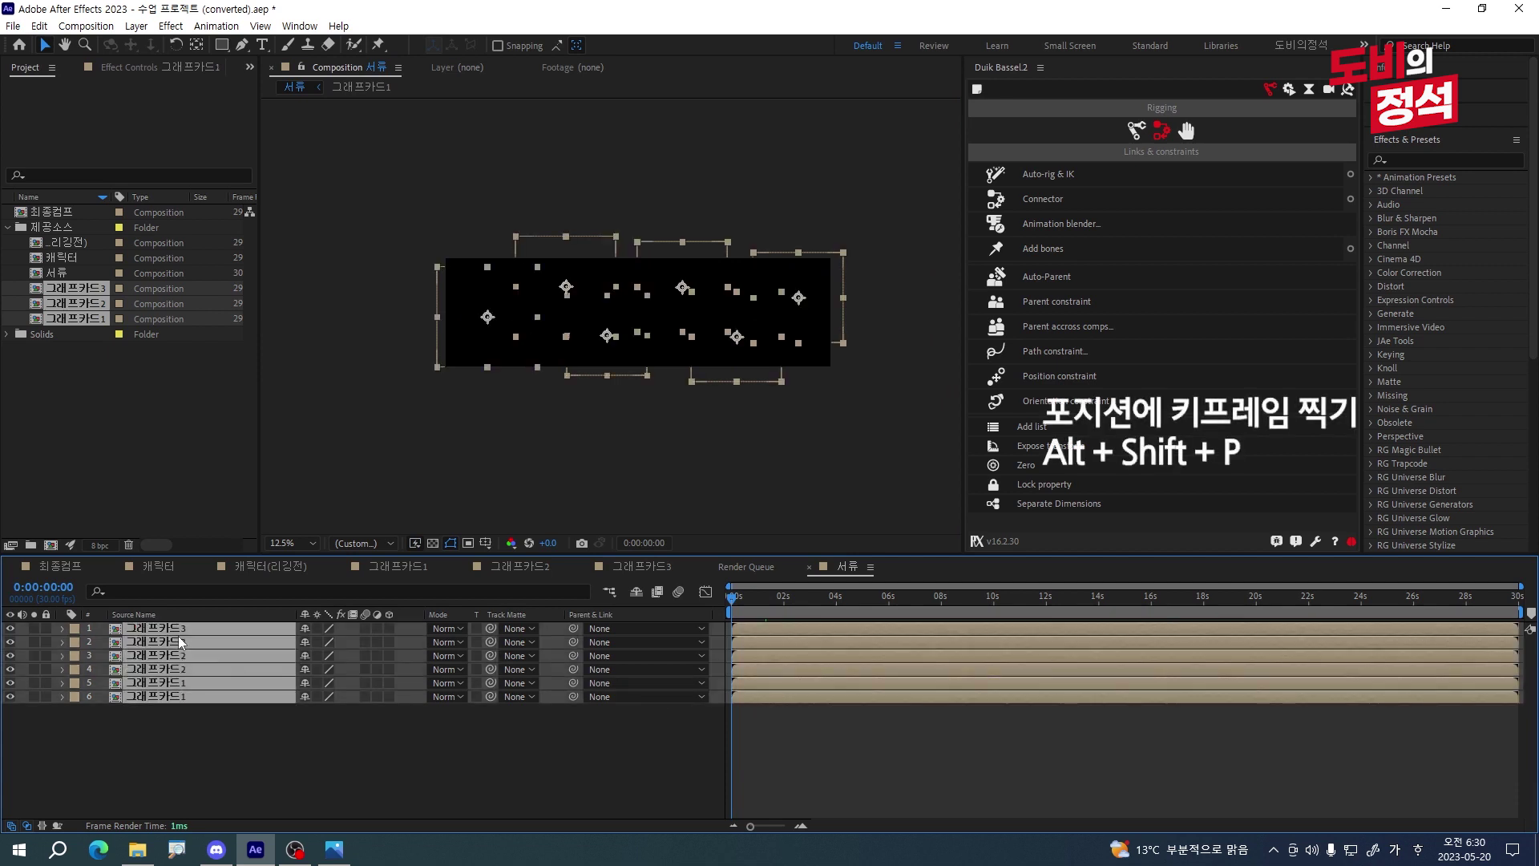
key("alt+shift+p")
- At 1 second, raise the lower 그래프카드3 to Position 2900, 700 and lower the lower 그래프카드2 to 1608, 788
key("shift+Page_Down")
key("shift+Page_Down")
key("shift+Page_Down")
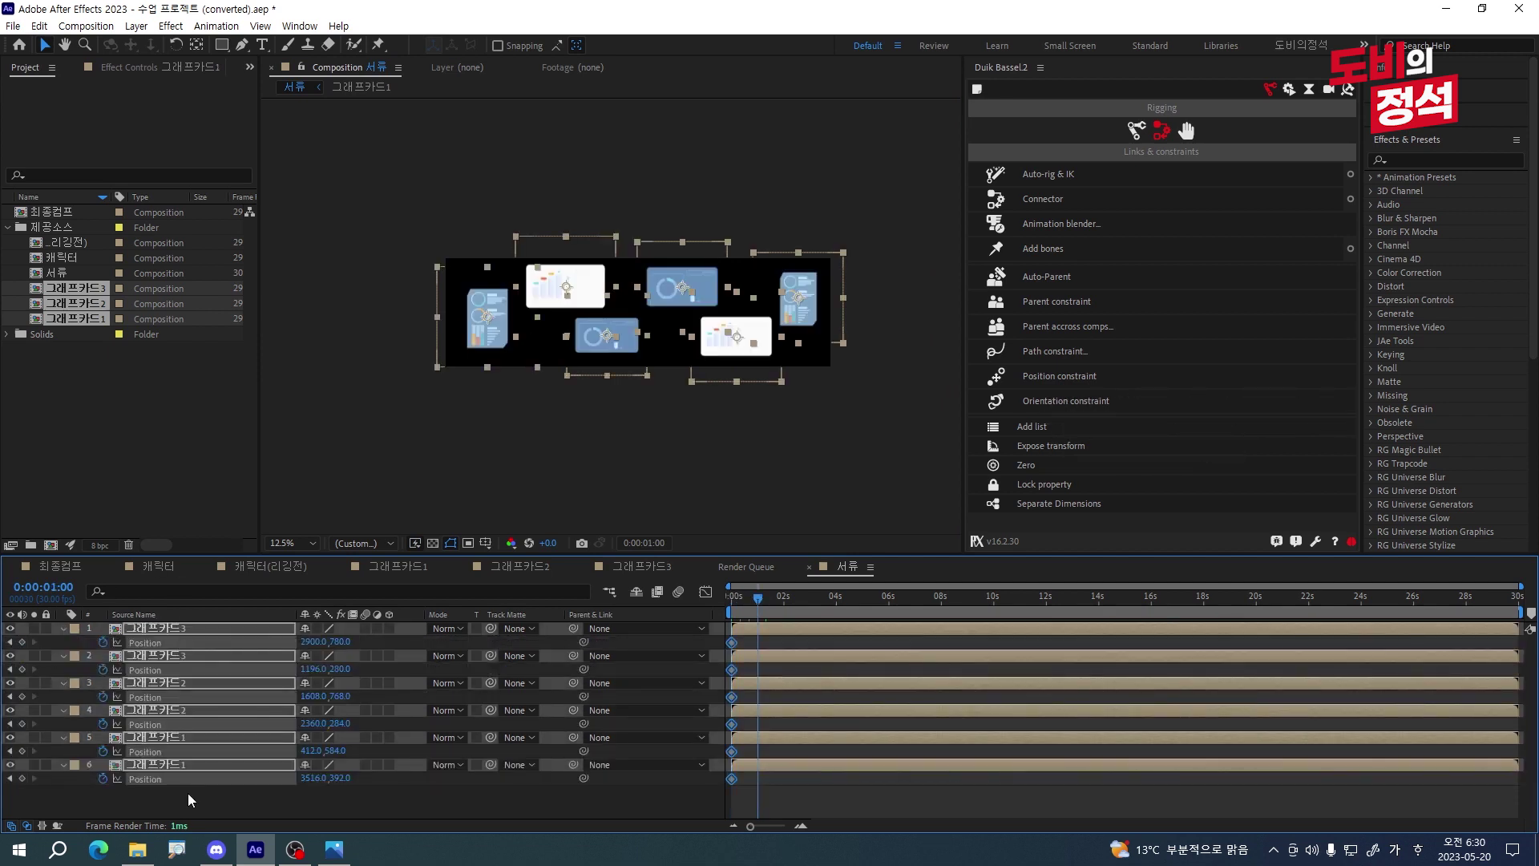
left_click(604, 403)
left_click_drag(724, 364, 724, 356)
scroll(672, 357, "up", 4)
left_click(476, 303)
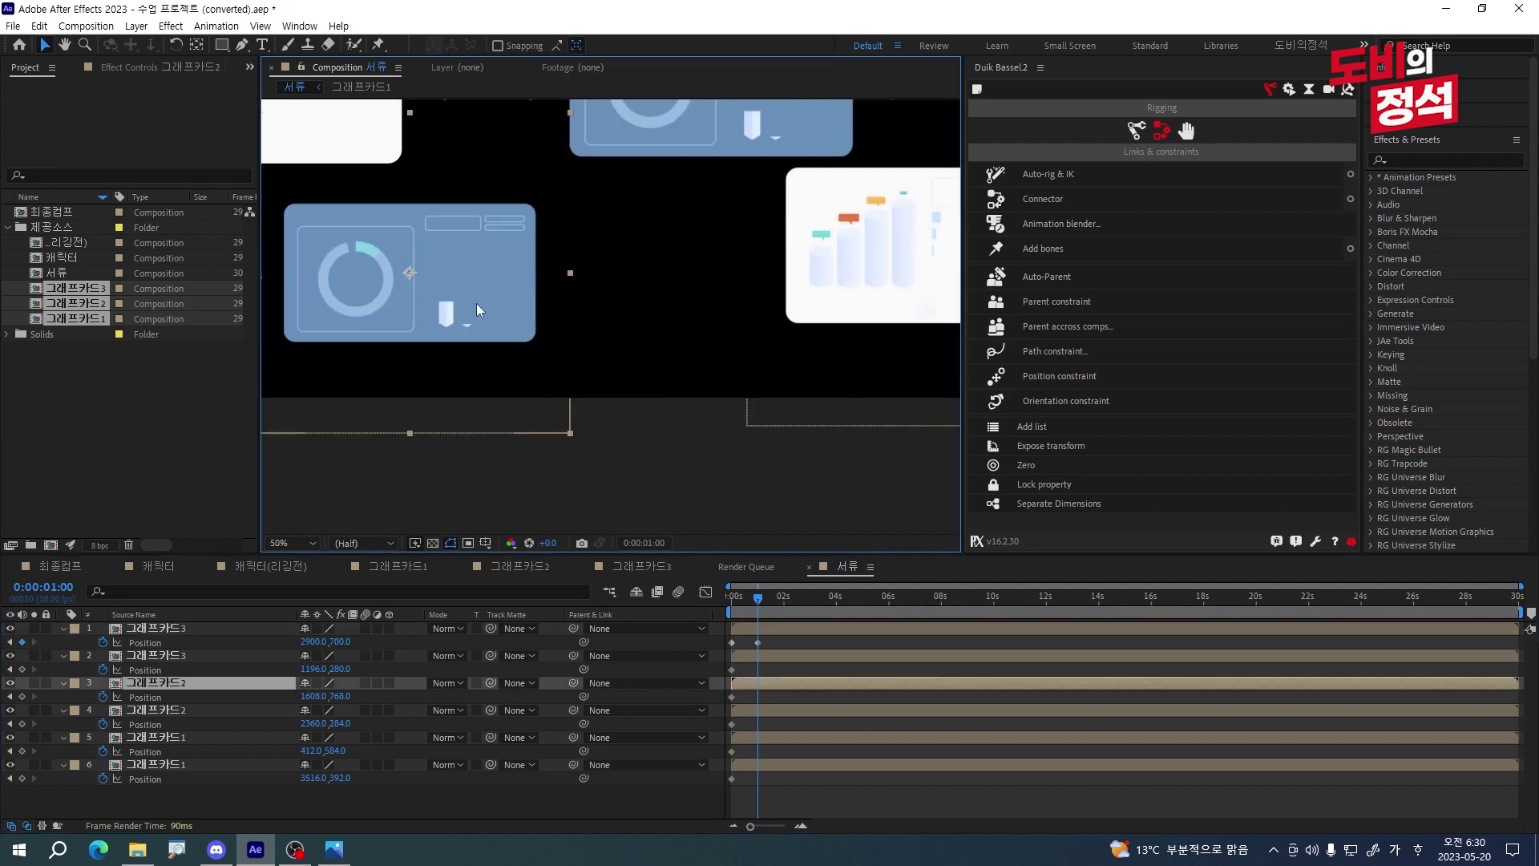
key("shift+Down")
key("shift+Down")
scroll(494, 367, "down", 4)
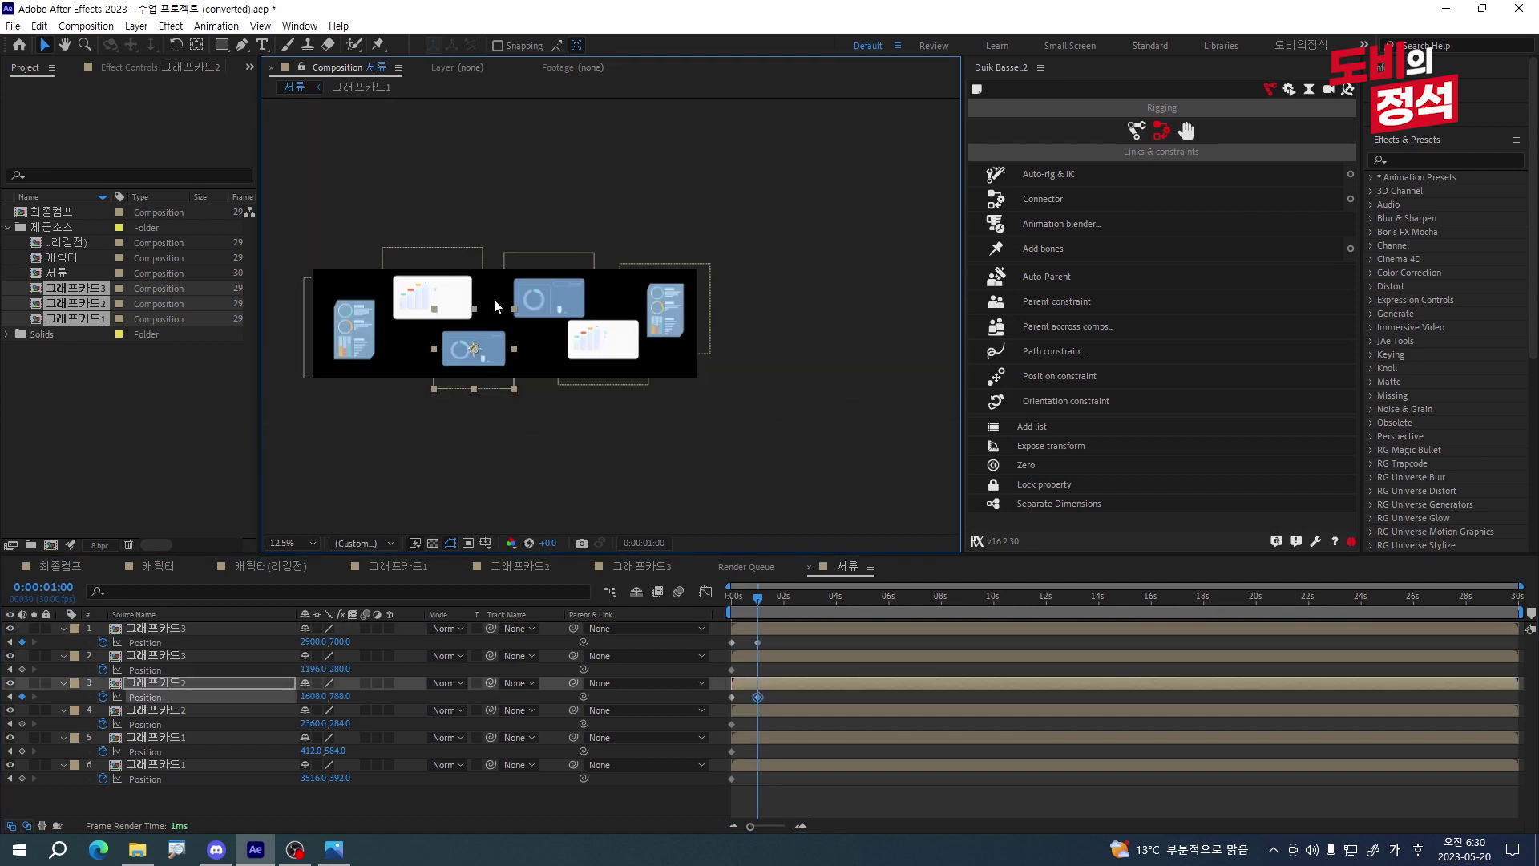
- At 1 second, move the remaining cards to 2360, 264 for 그래프카드2, 1196, 320 for 그래프카드3, and 412, 544 and 3516, 472 for 그래프카드1
left_click(530, 296)
scroll(531, 296, "up", 4)
key("shift+Up")
key("shift+Up")
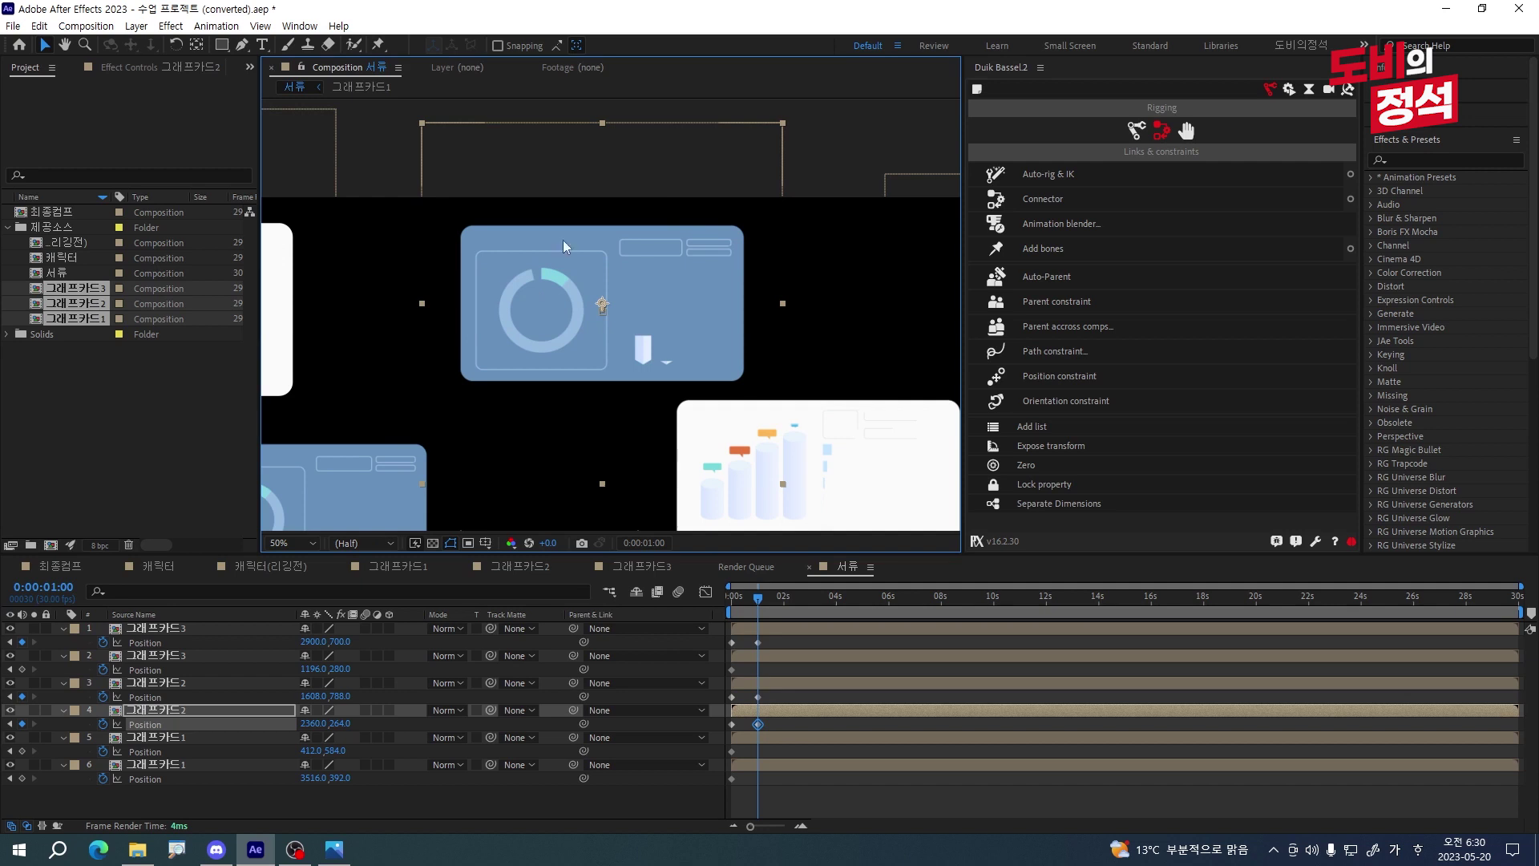
left_click(411, 316)
key("shift+Down")
left_click(282, 318)
key("shift+Up")
left_click(503, 317)
key("shift+Down")
left_click(614, 401)
- Copy each card's first Position keyframe to 2 seconds so every card returns to its starting position
key("shift+Page_Down")
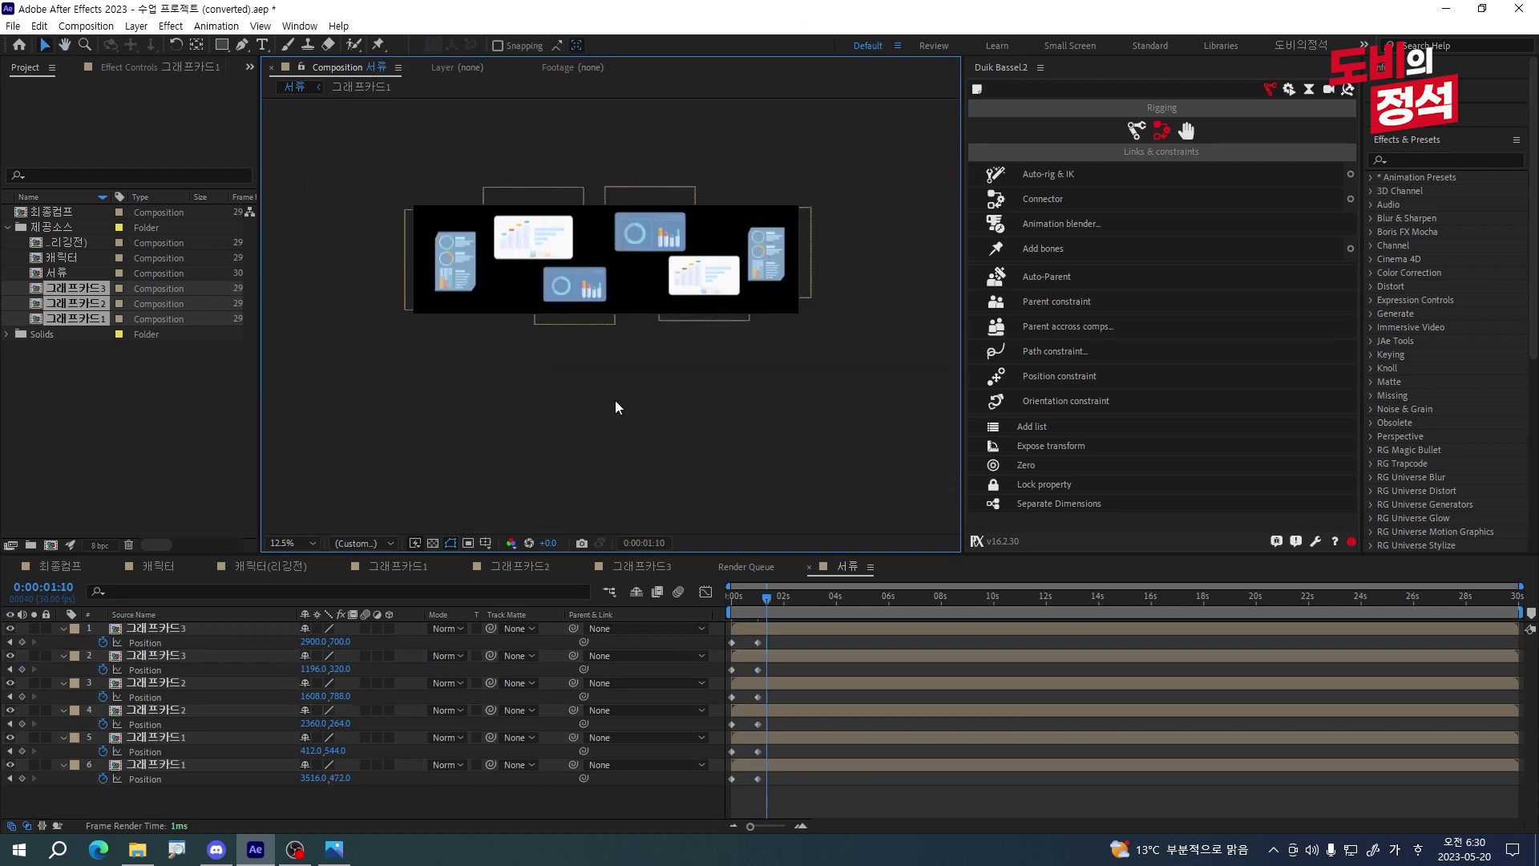
key("shift+Page_Down")
key("shift+Page_Down")
scroll(747, 766, "up", 4)
left_click_drag(784, 798, 703, 761)
key("ctrl+c")
key("ctrl+v")
key("ctrl+c")
key("ctrl+v")
key("ctrl+c")
key("ctrl+v")
left_click_drag(762, 718, 717, 678)
key("ctrl+c")
key("ctrl+v")
key("ctrl+c")
key("ctrl+v")
left_click_drag(749, 638, 718, 649)
- Apply Easy Ease to all Position keyframes of the six card layers
left_click_drag(1109, 649, 638, 791)
key("F9")
left_click(385, 800)
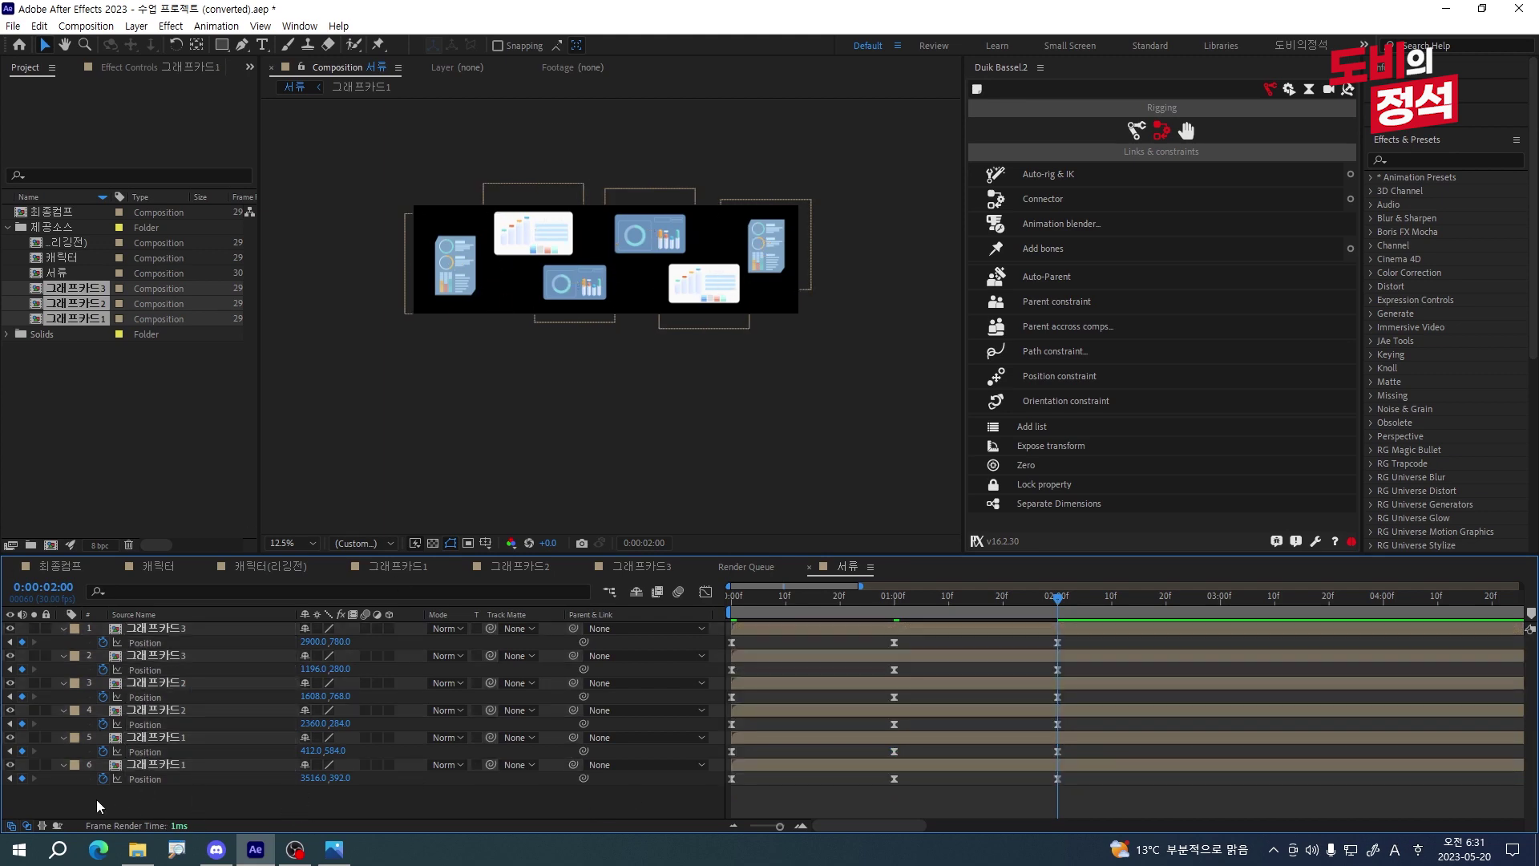
- Add the expression loopOut("cycle") to the Position of the lowest 그래프카드1 layer and preview it
left_click(103, 778, "alt")
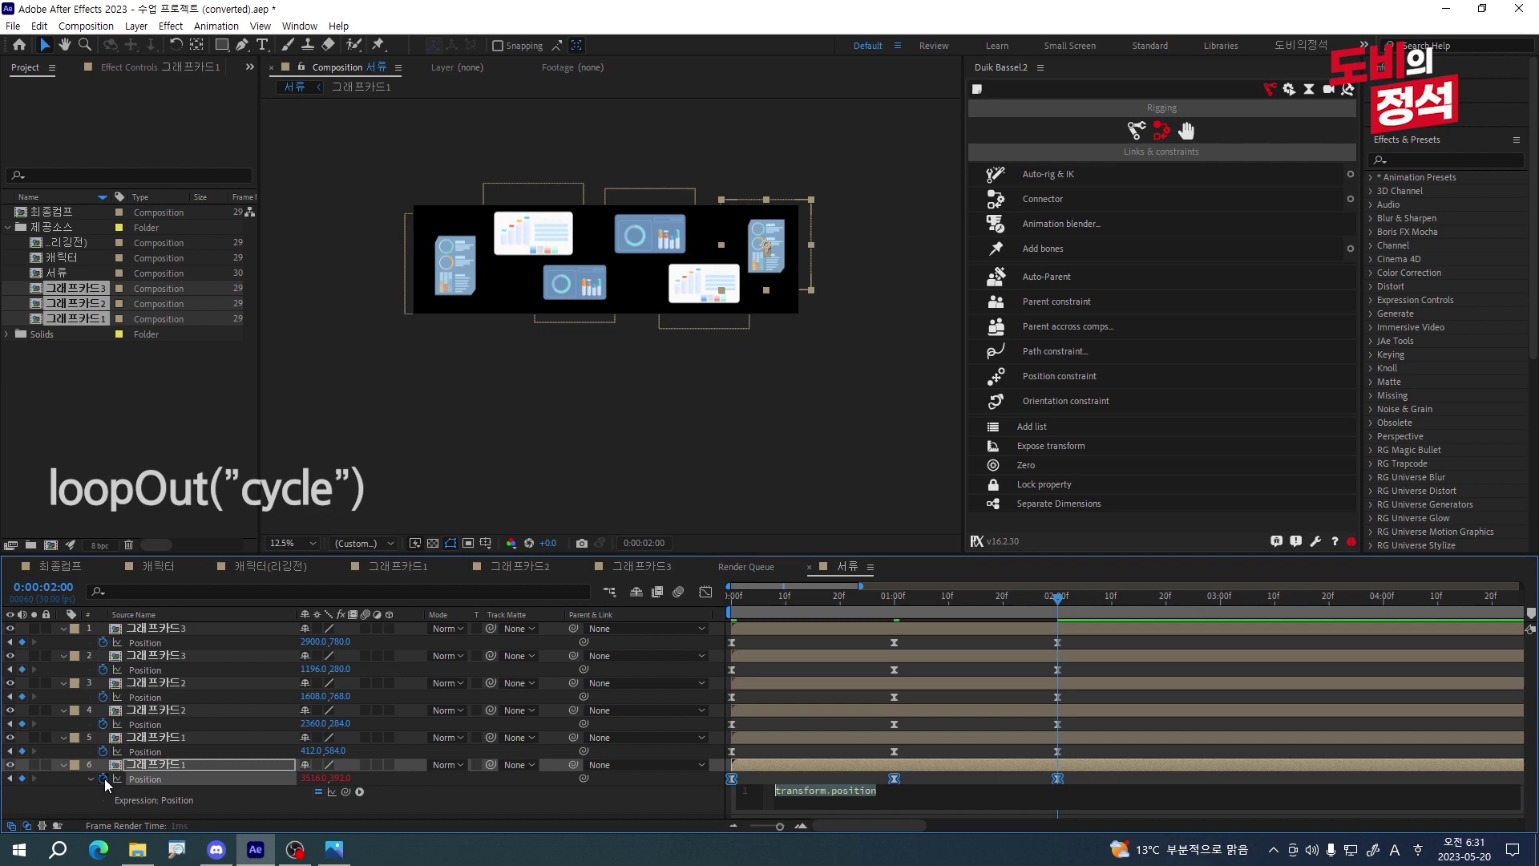
type("loop")
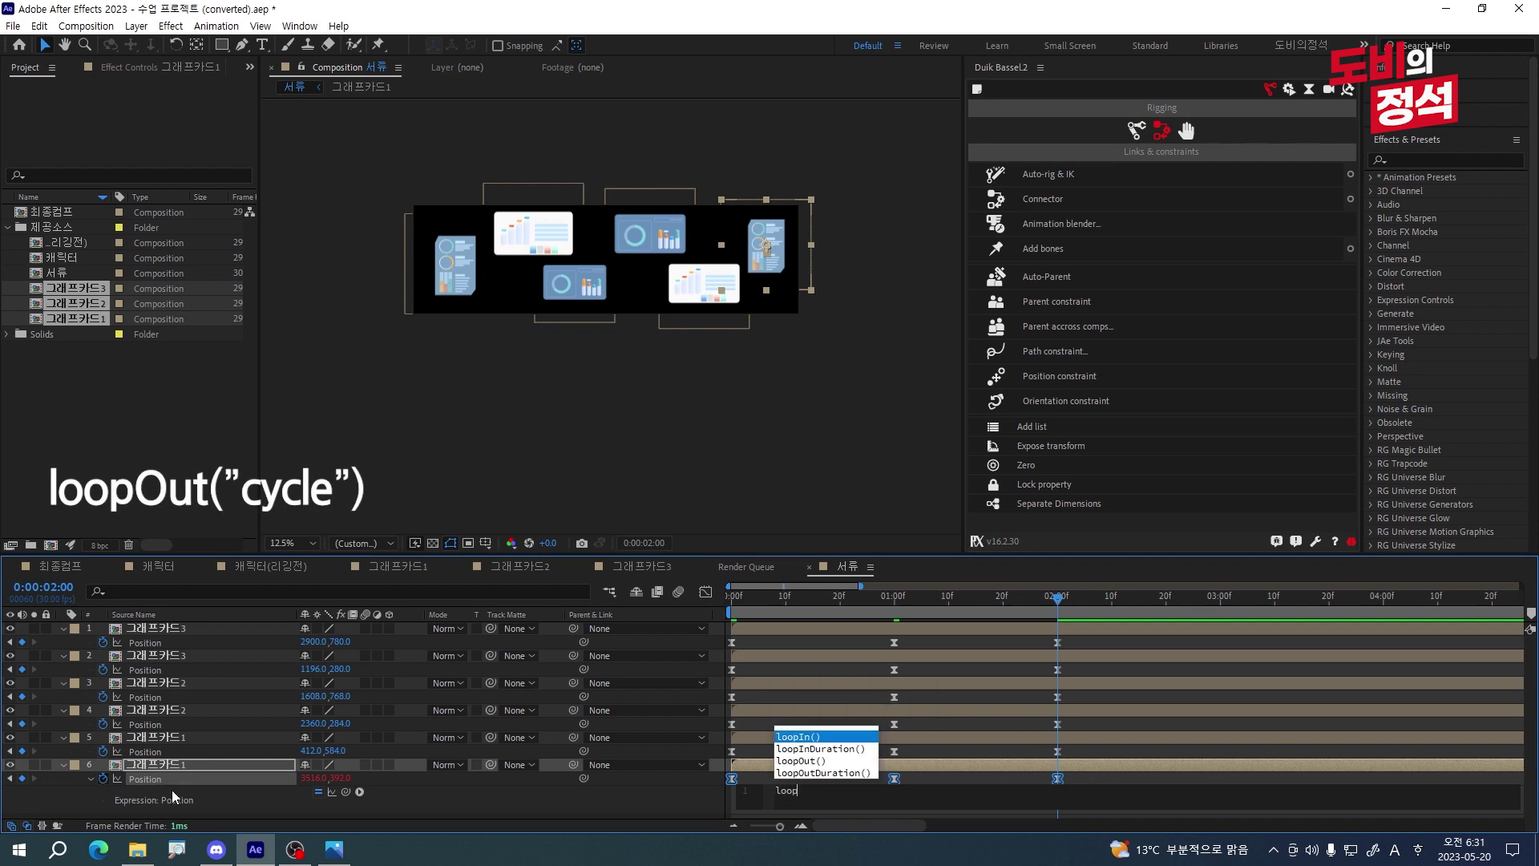
type("Out(\"cycle\"")
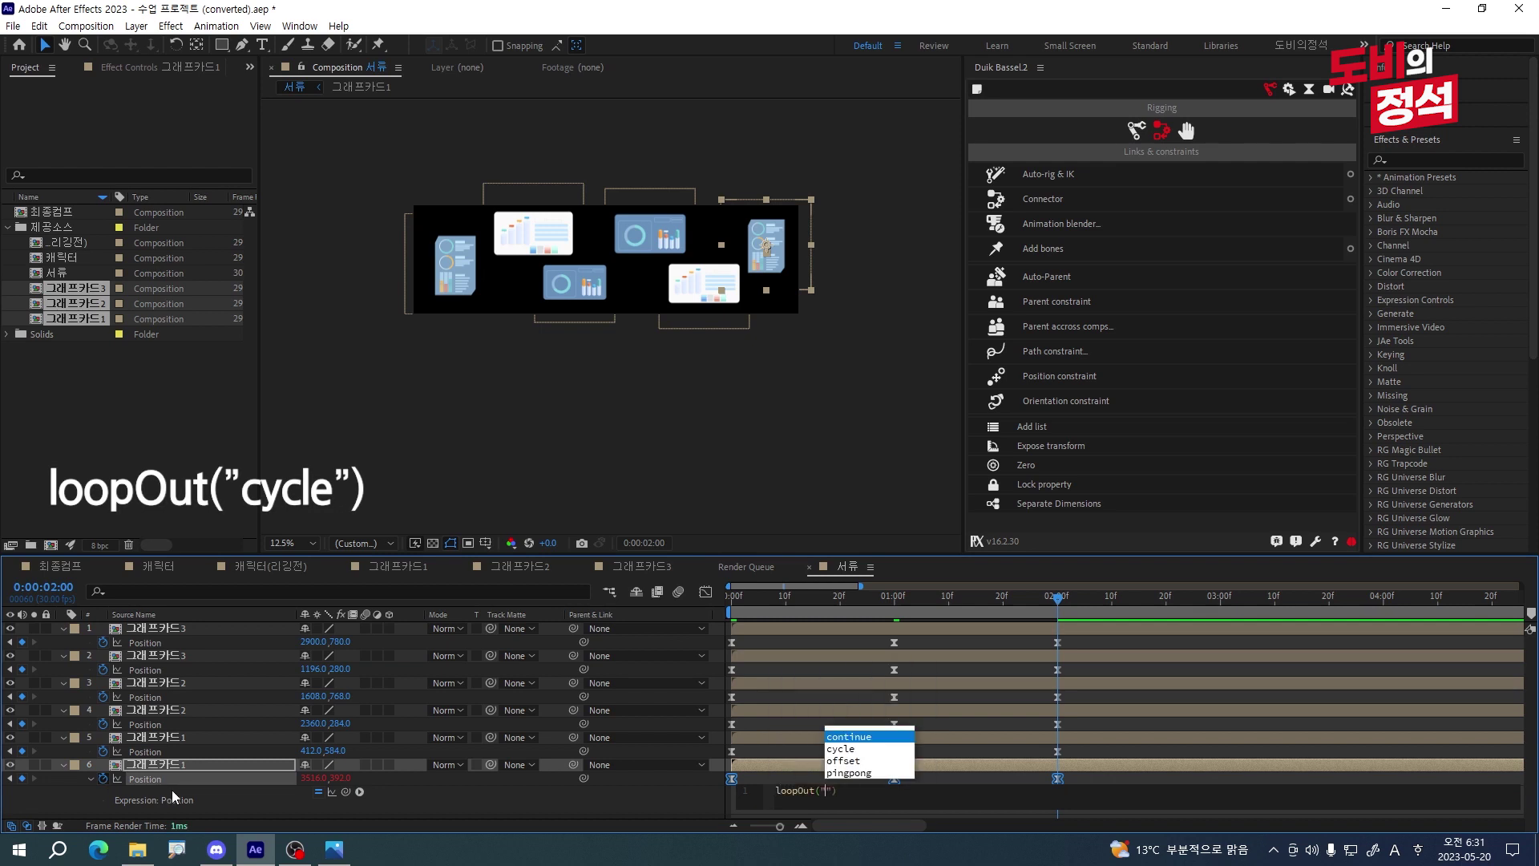
left_click(172, 790)
key("space")
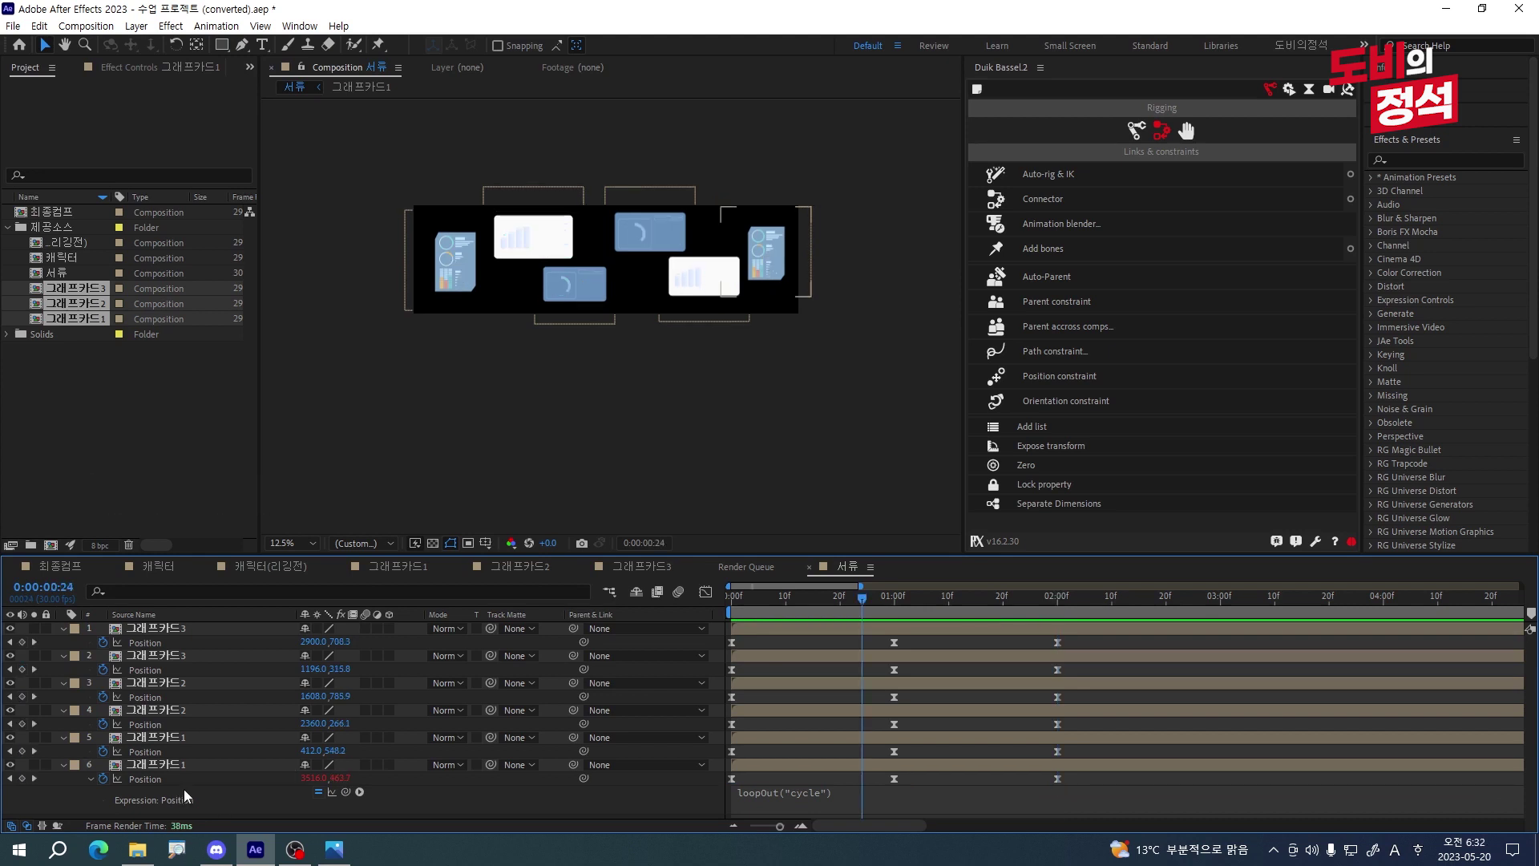
- Copy only the Position expression of the lowest 그래프카드1 layer and paste it onto the other five card layers
left_click(154, 782)
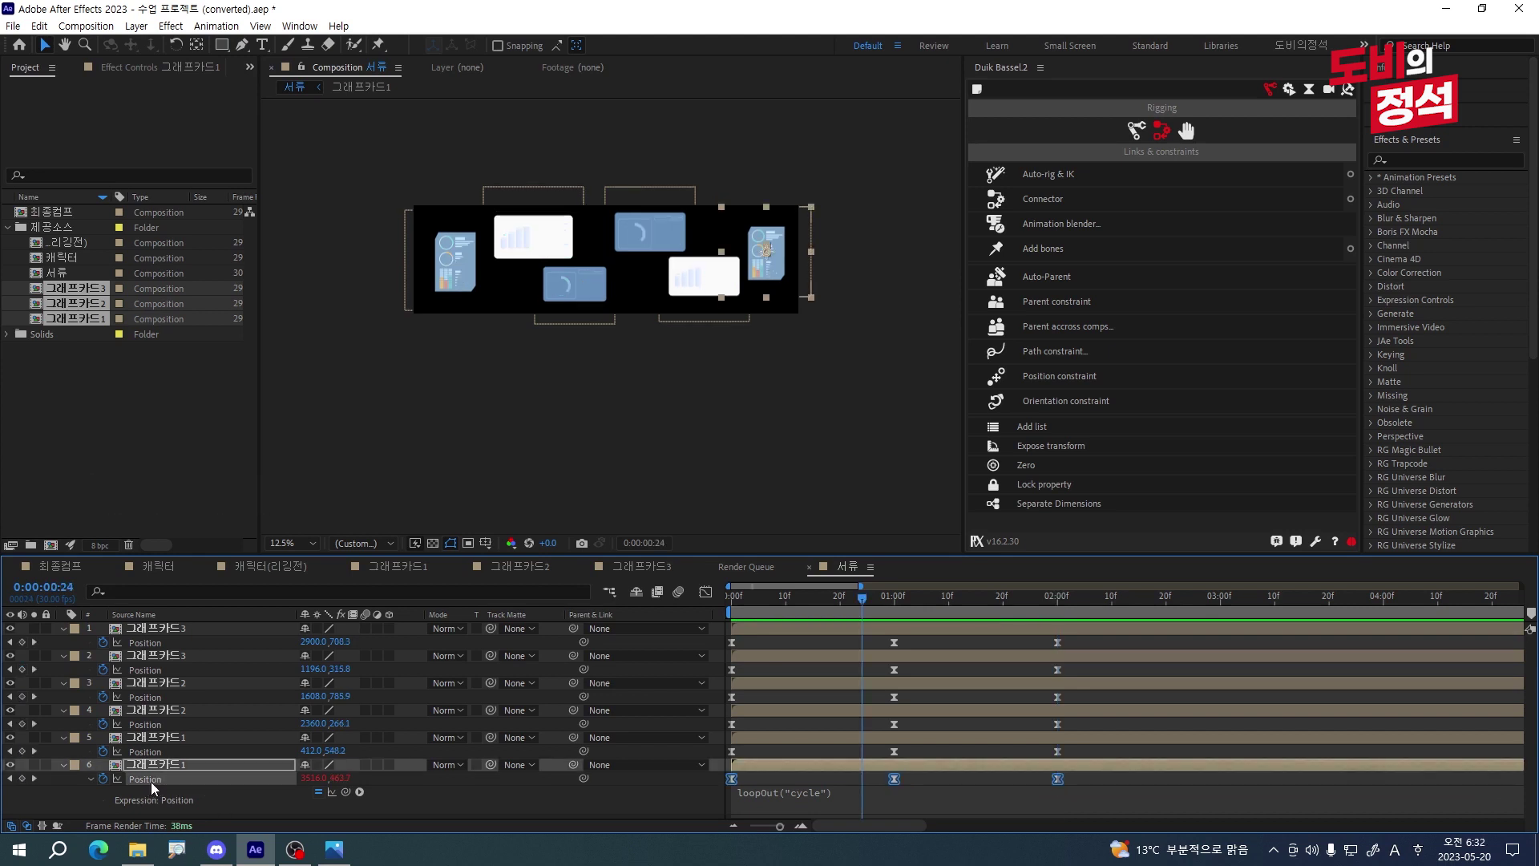
right_click(149, 781)
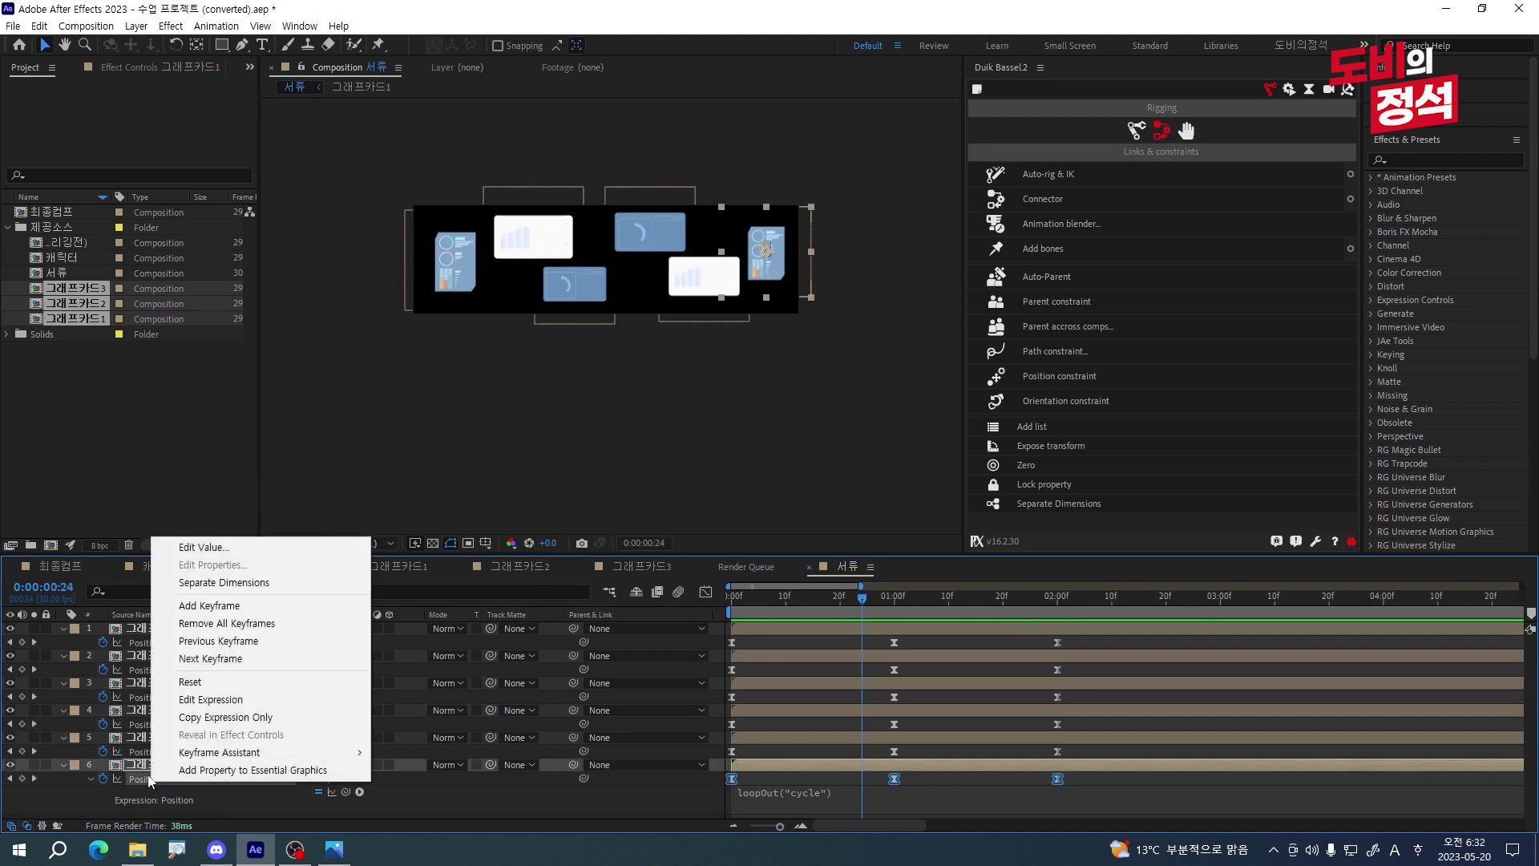
left_click(248, 718)
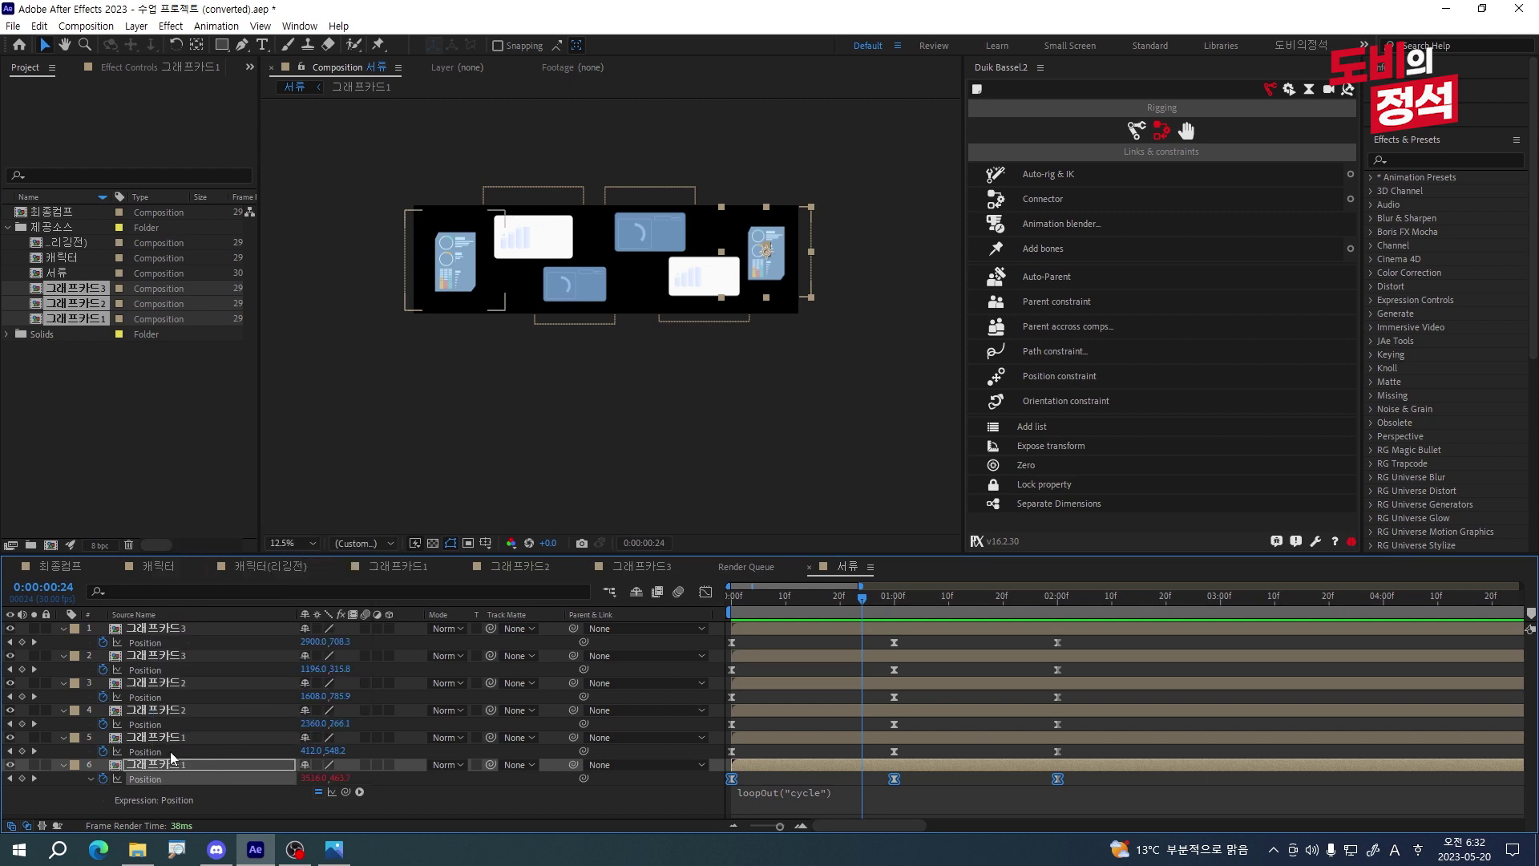
left_click(177, 734)
left_click(179, 629, "shift")
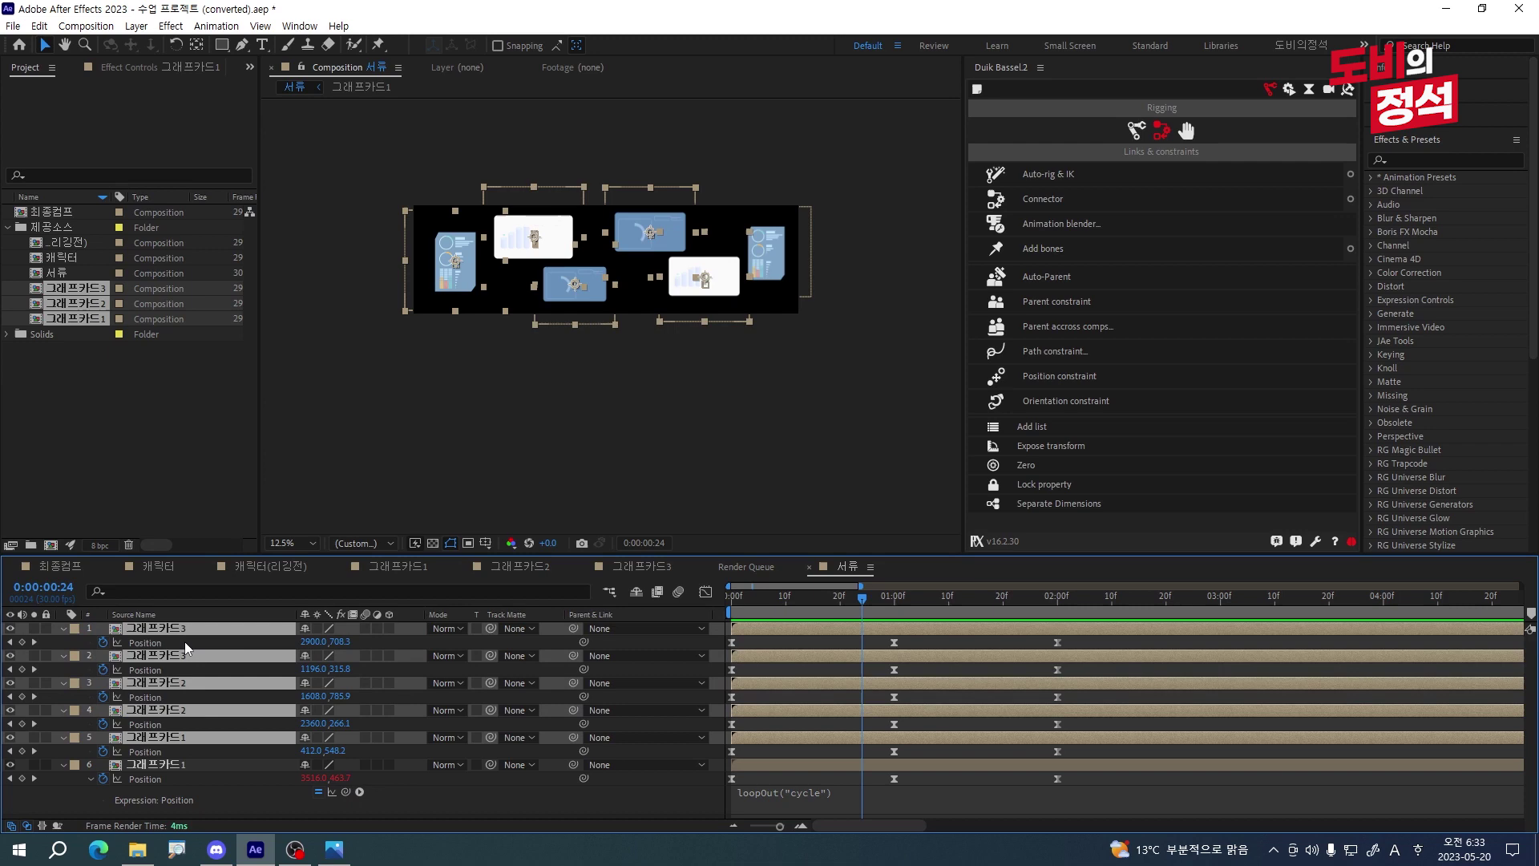
key("ctrl+v")
left_click(835, 639)
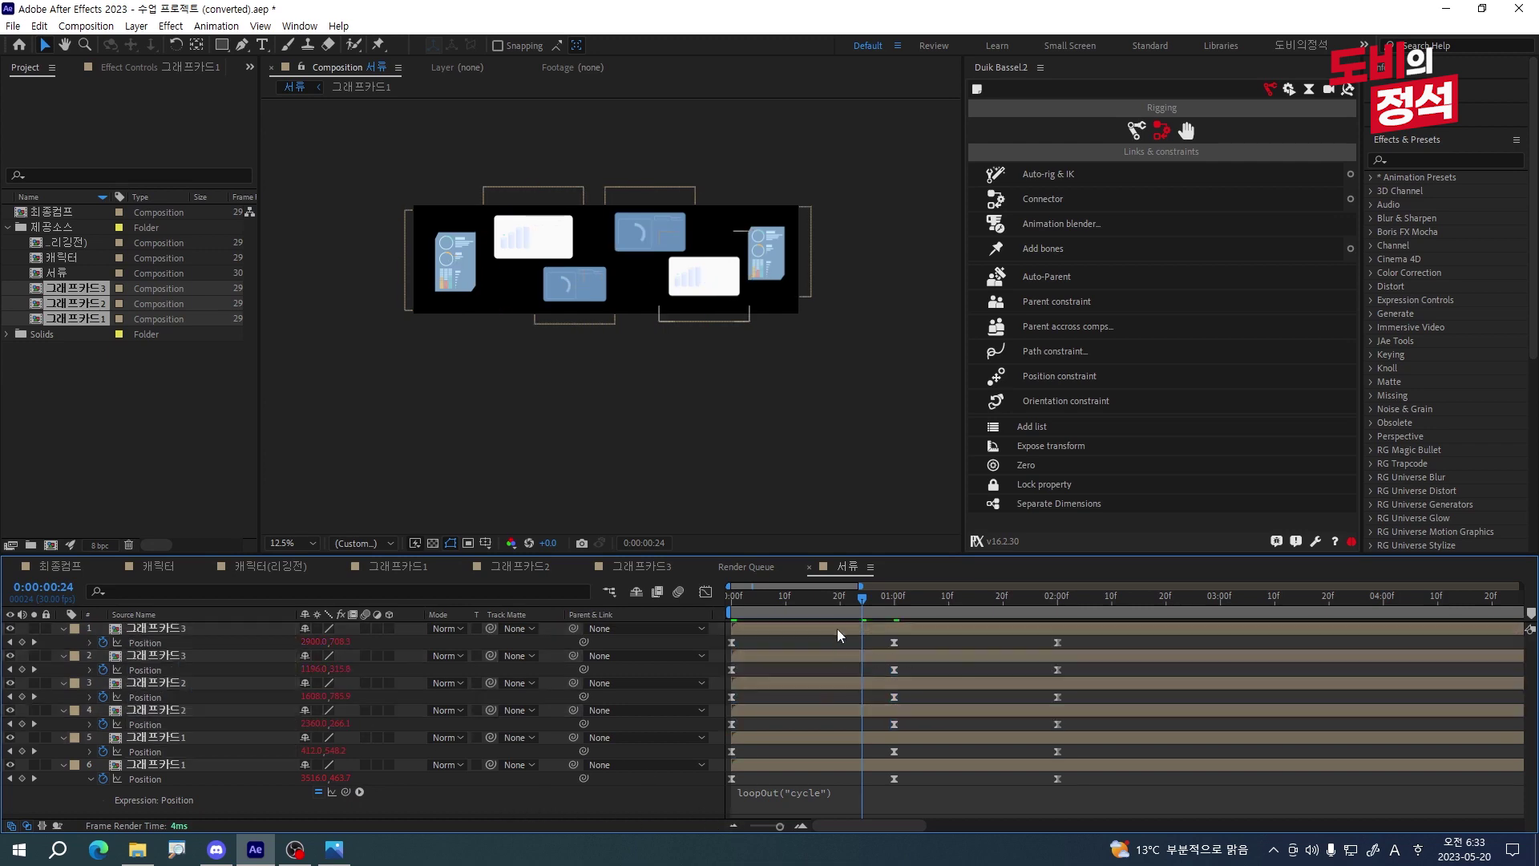
- Preview the looping card movement past 2 seconds and return to the start of the composition
key("space")
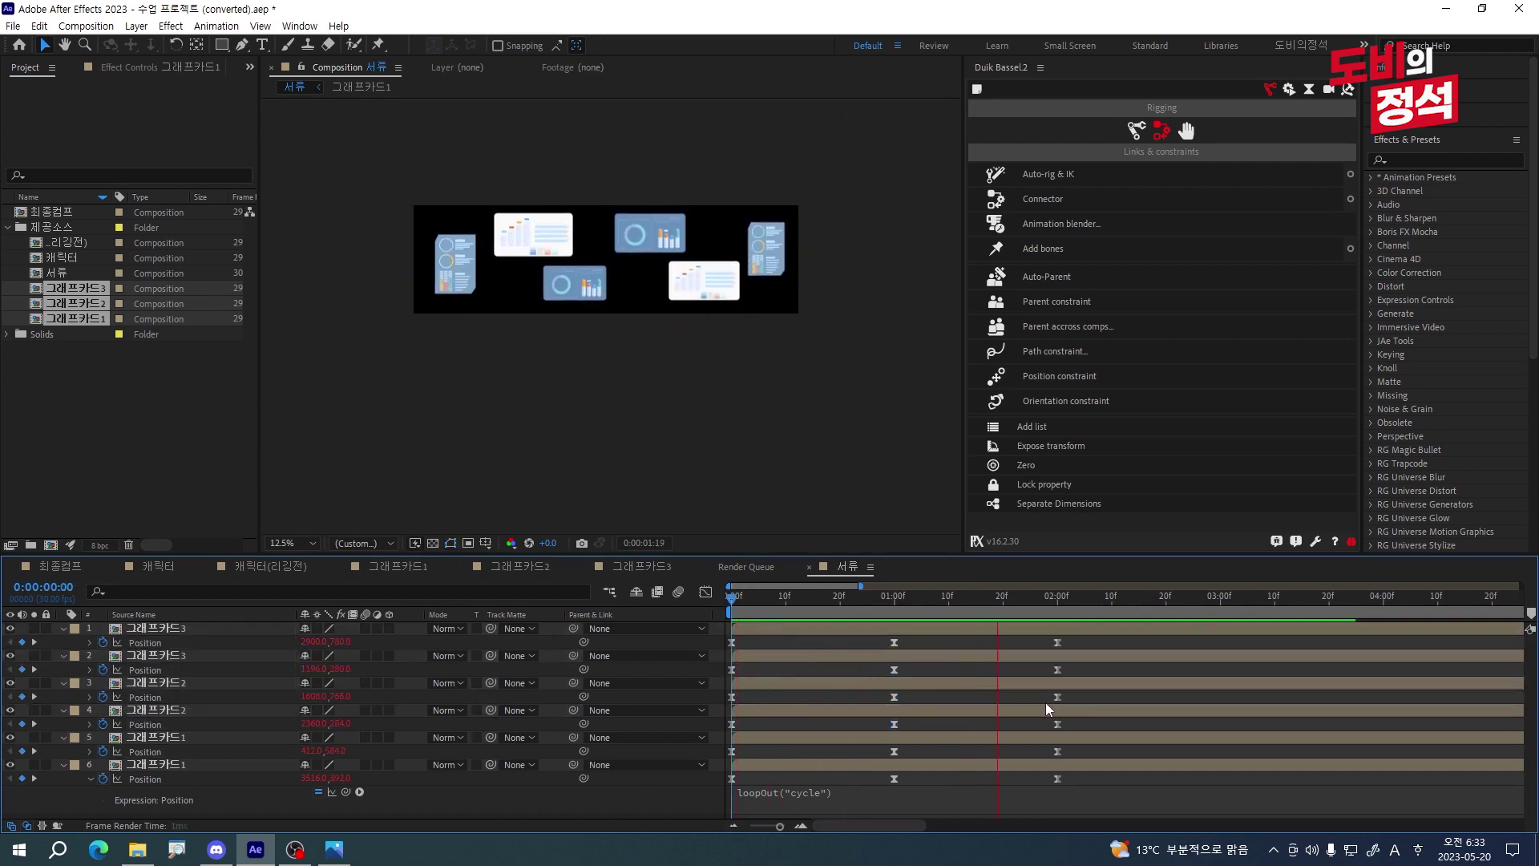
left_click(1441, 602)
left_click_drag(1441, 602, 714, 639)
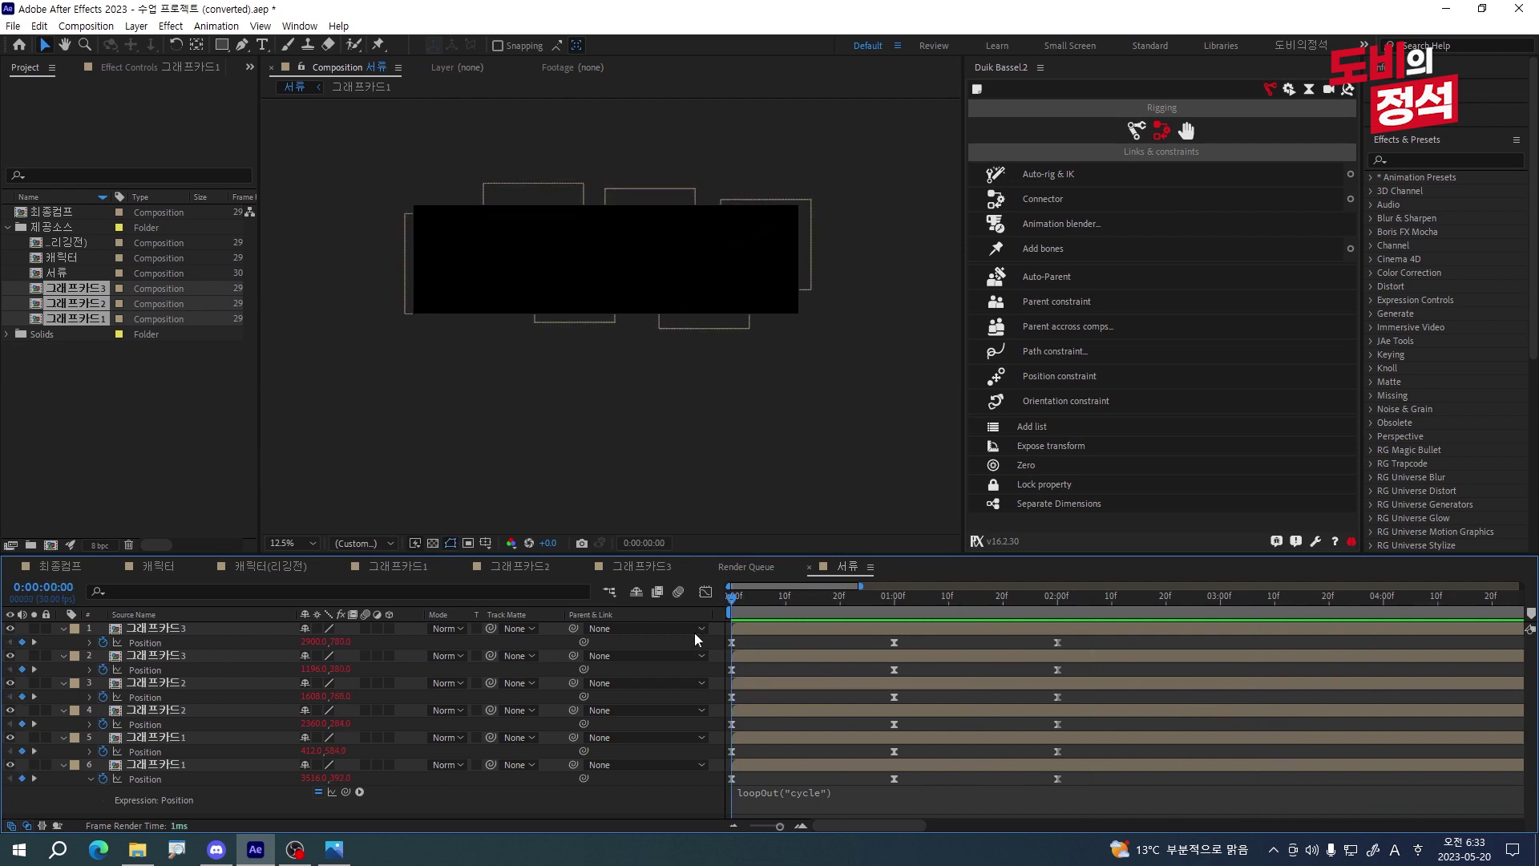
- Stagger the layer starts: lower the delay order with layer 5 at frame 3, layer 3 at frame 6 and layer 4 at frame 10
left_click(783, 767)
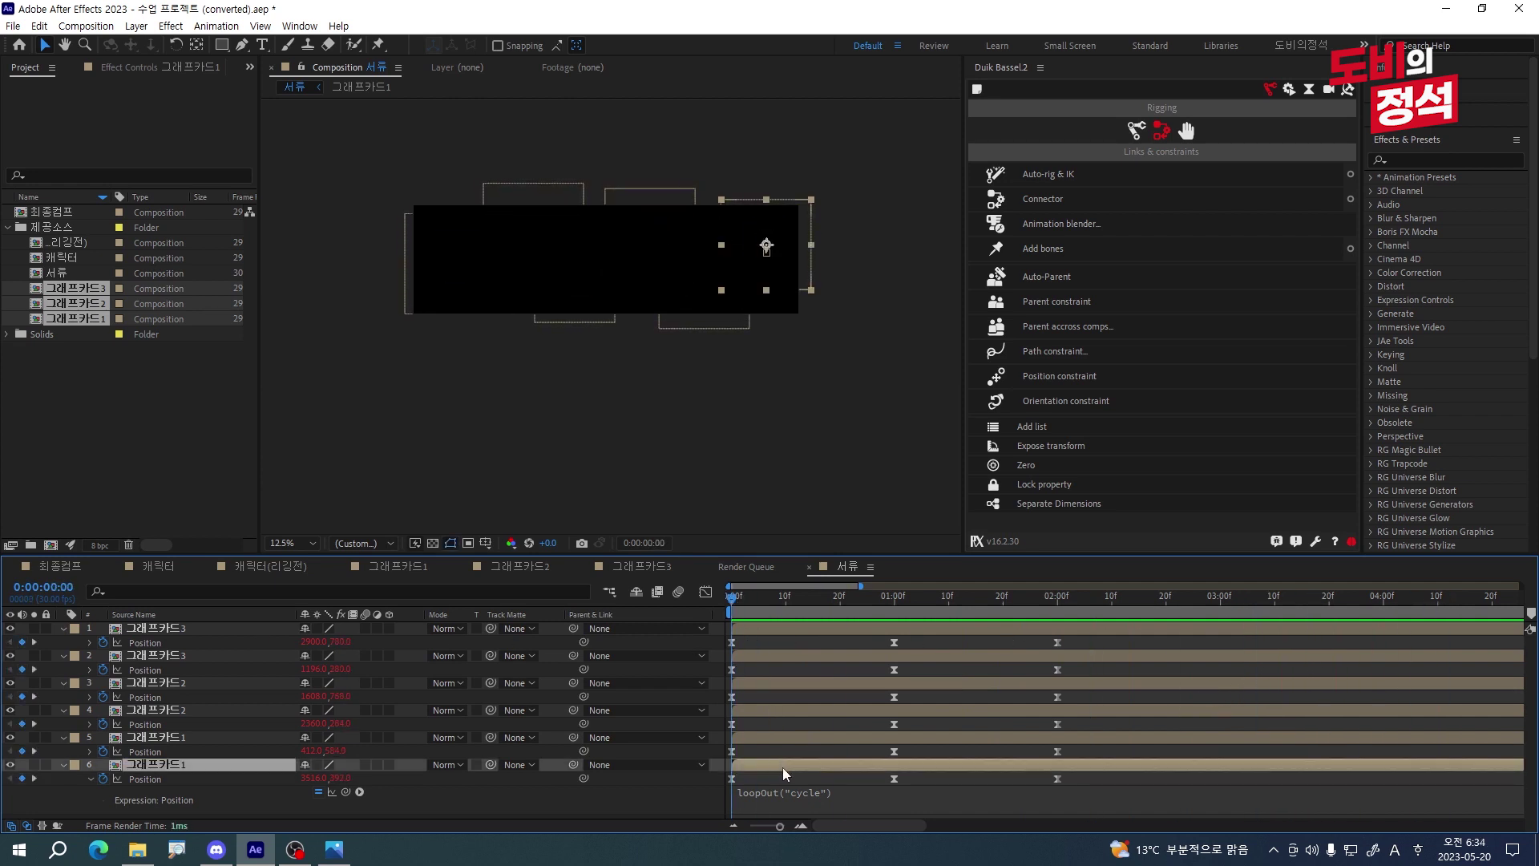
key("Page_Down")
key("Page_Down")
key("Page_Down")
key("ctrl+Up")
key("bracketleft")
key("Page_Down")
key("Page_Down")
key("Page_Down")
key("ctrl+Up")
key("ctrl+Up")
key("bracketleft")
key("Page_Down")
key("Page_Down")
key("Page_Down")
key("Page_Down")
key("ctrl+Down")
key("bracketleft")
- Start the two 그래프카드3 layers at frame 13 for layer 2 and frame 16 for layer 1, and preview the staggered animation
key("Page_Down")
key("Page_Down")
key("Page_Down")
key("Page_Down")
key("ctrl+Up")
key("ctrl+Up")
key("bracketleft")
key("Page_Down")
key("Page_Down")
key("Page_Down")
key("ctrl+Up")
key("bracketleft")
key("Home")
key("space")
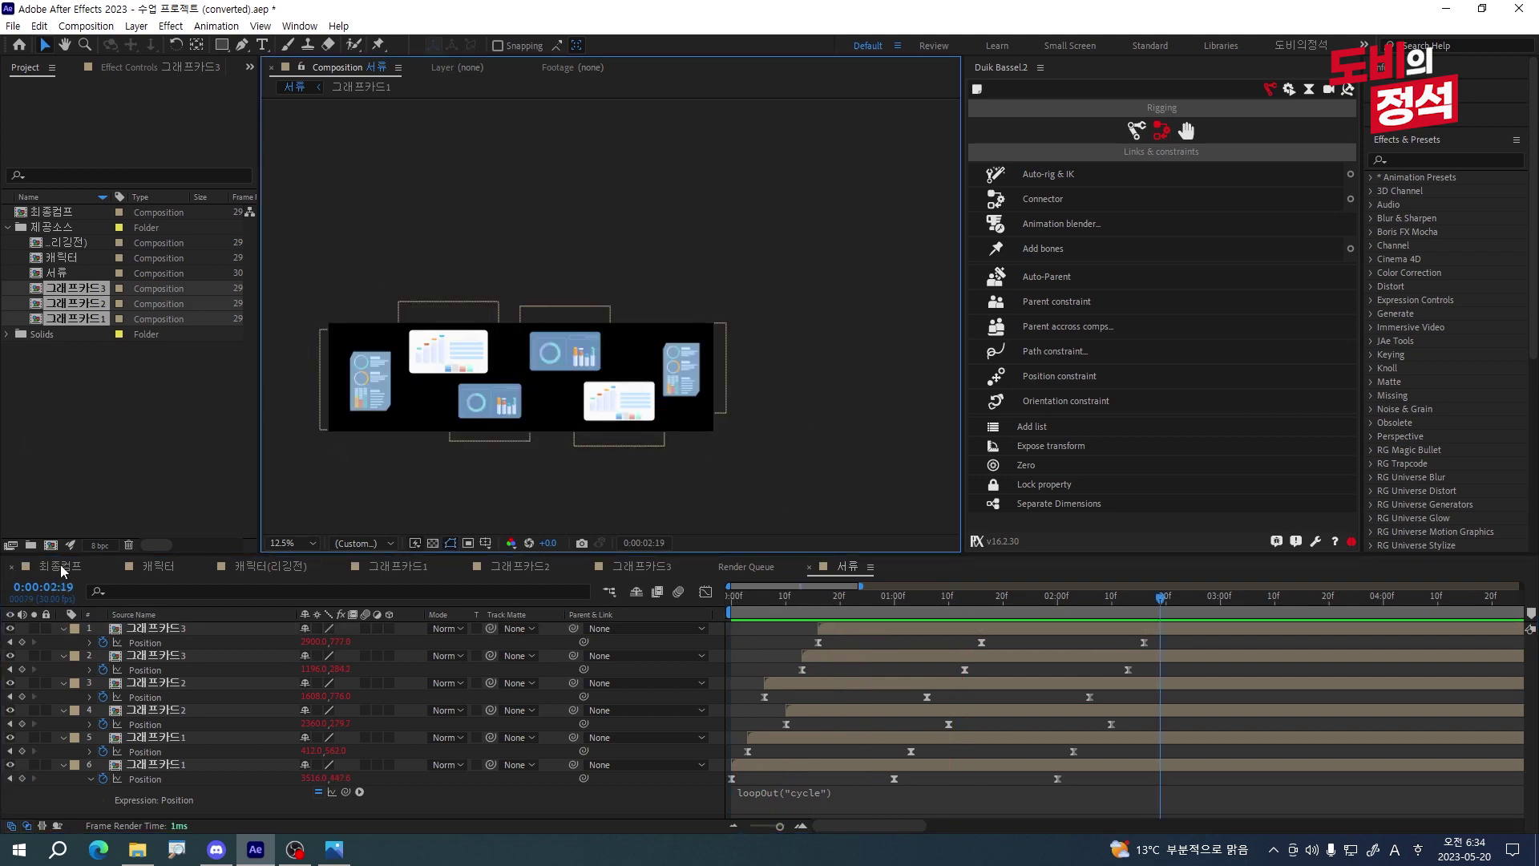
- Place the 서류 composition above 캐릭터 in the 최종컴프 composition and preview the cards over the character
left_click(64, 571)
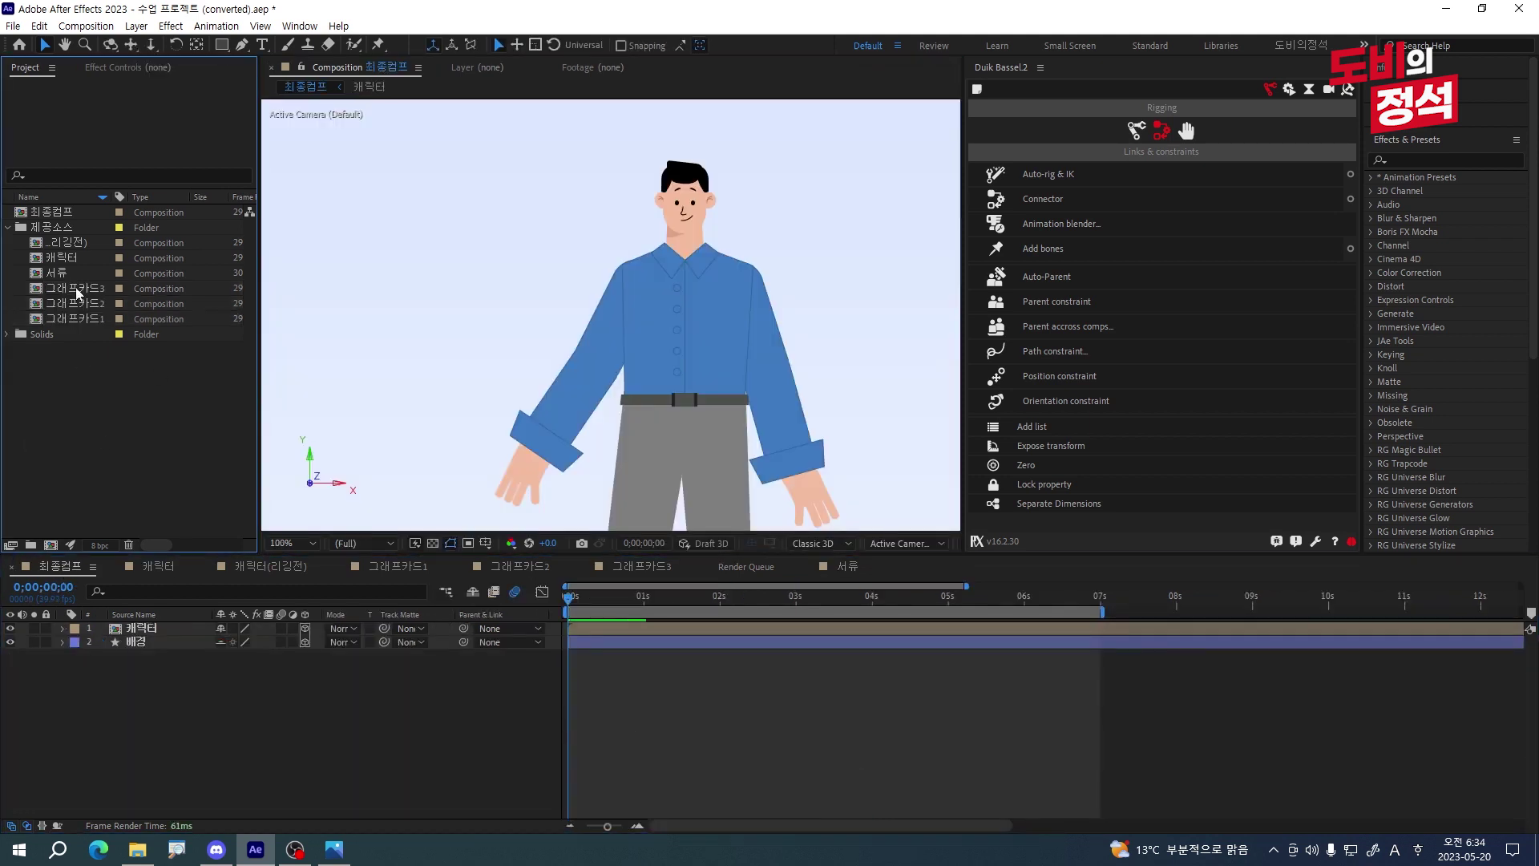
left_click_drag(51, 272, 146, 629)
scroll(594, 367, "down", 4)
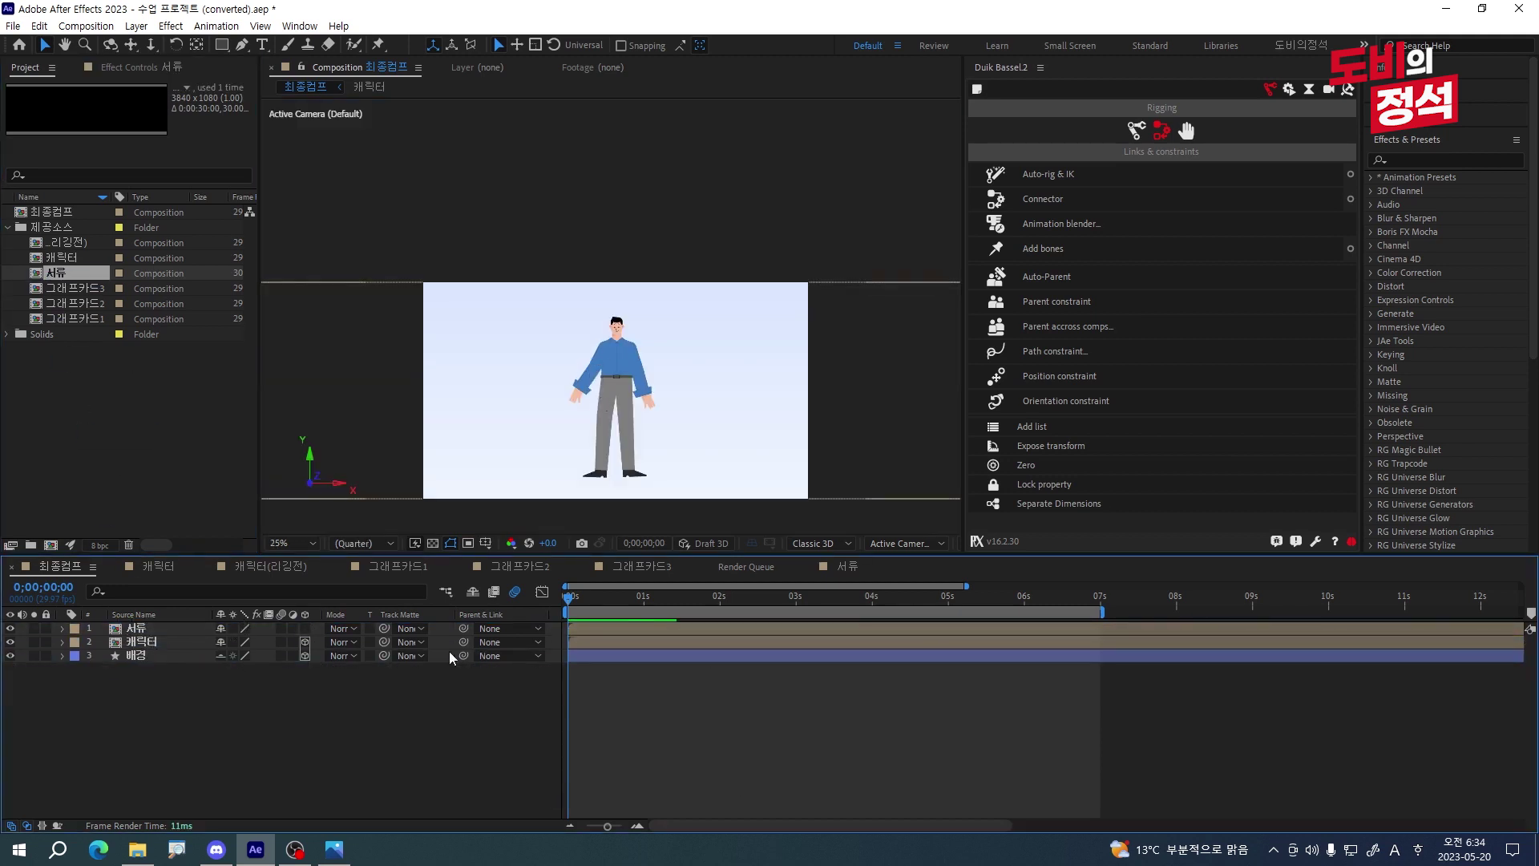
key("space")
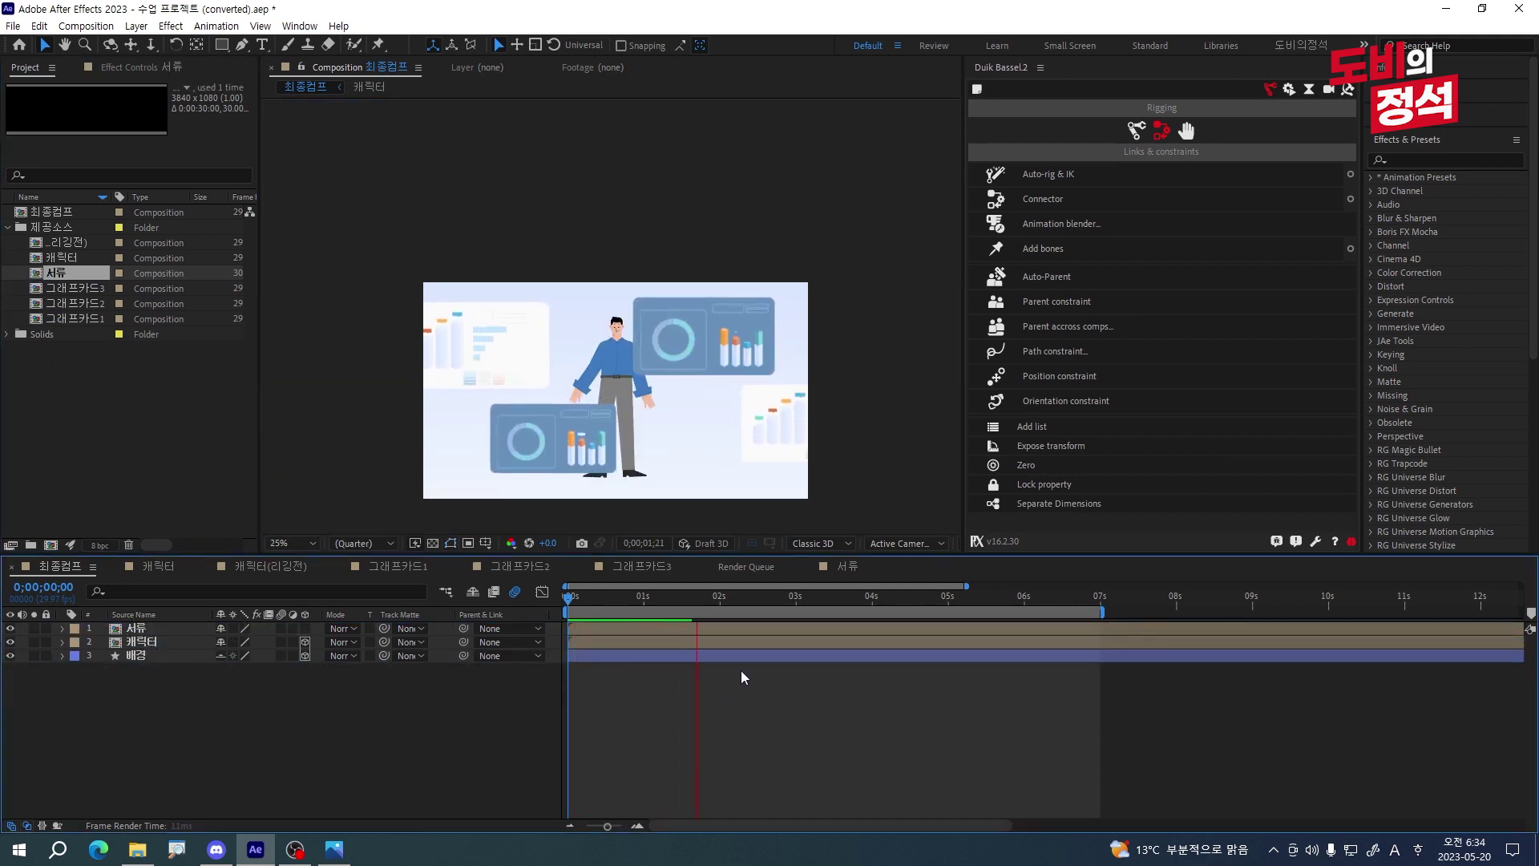
left_click_drag(699, 607, 609, 607)
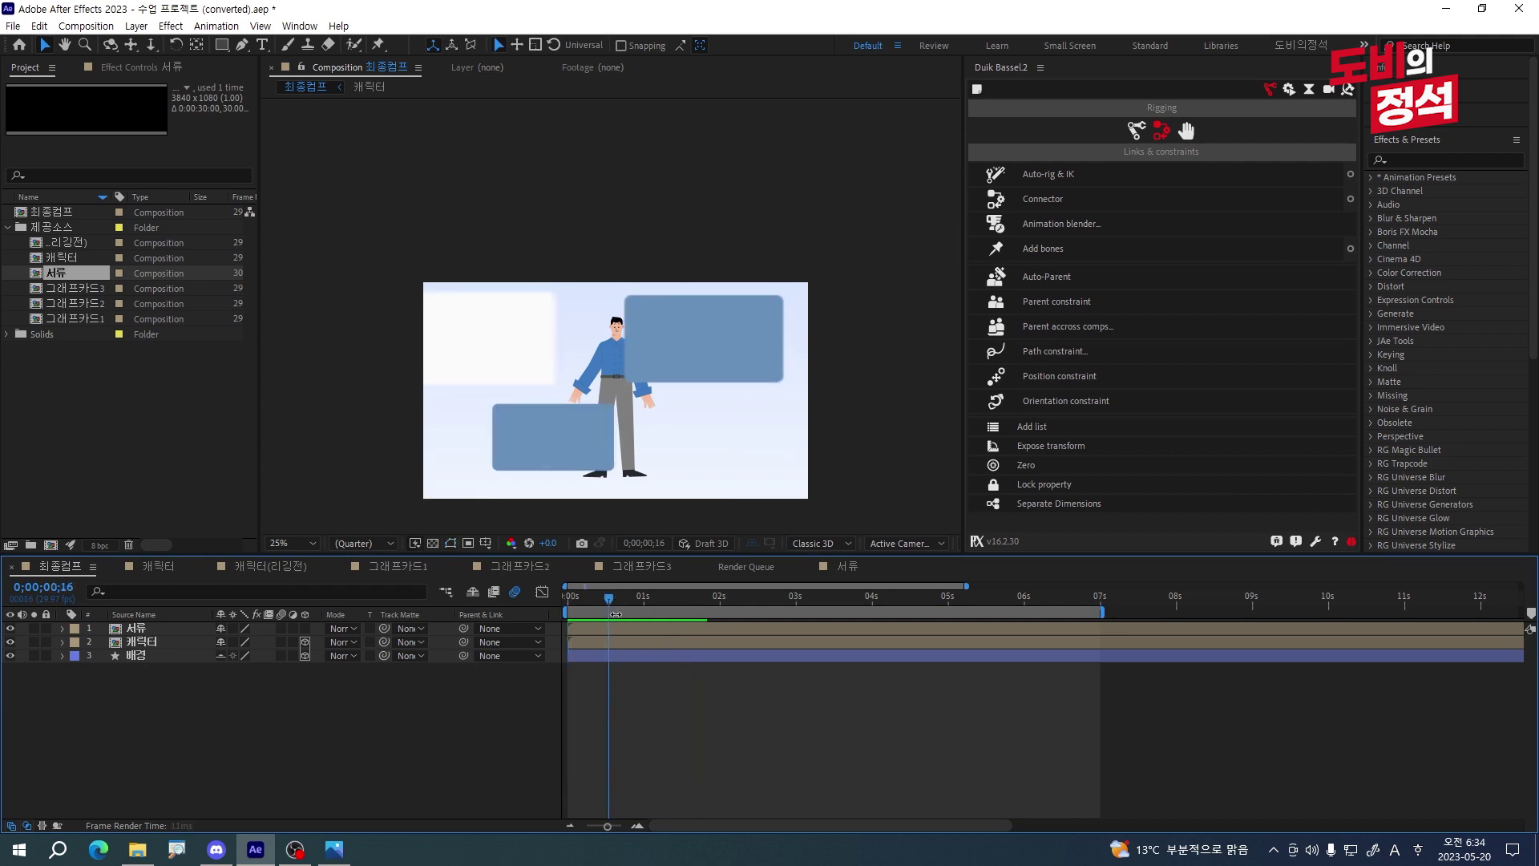
- Apply the CC Cylinder effect to the 서류 layer in the 최종컴프 composition and check the wrapped cards
left_click(691, 631)
left_click(1433, 158)
type("cc c")
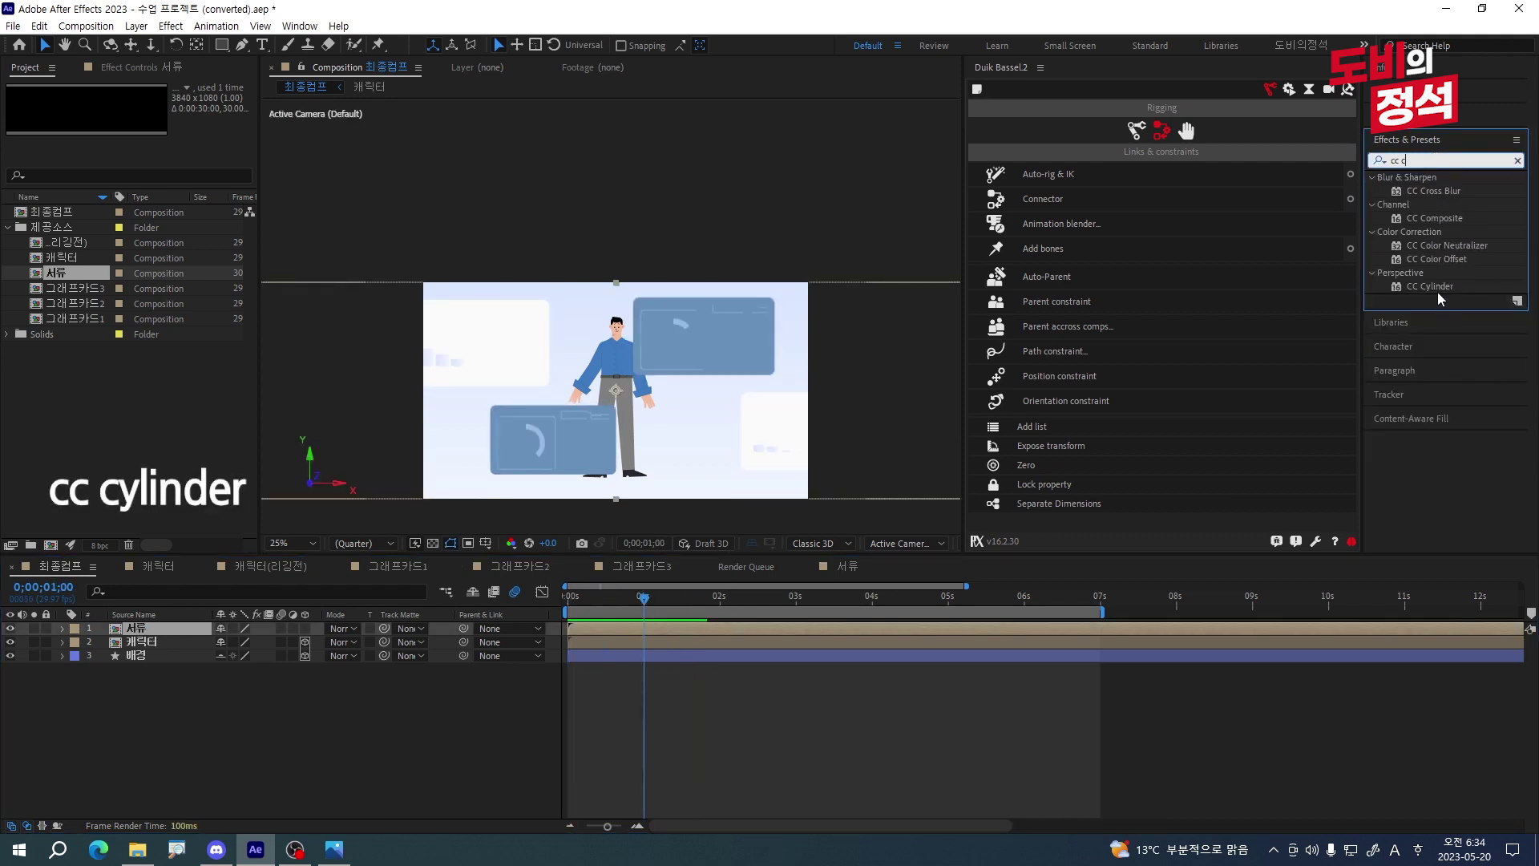
left_click_drag(1433, 287, 696, 637)
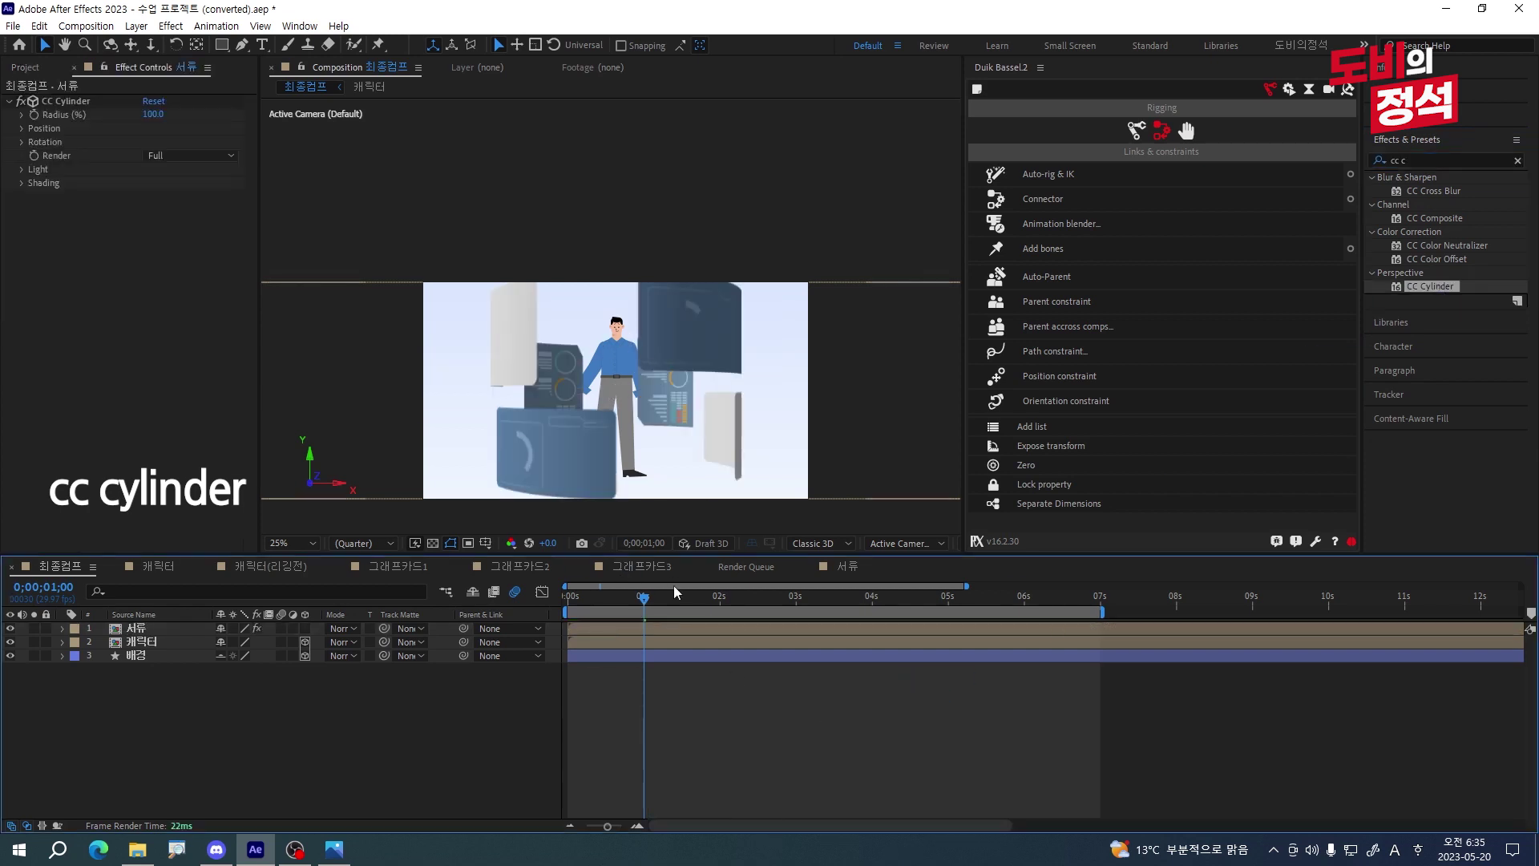
scroll(668, 342, "up", 2)
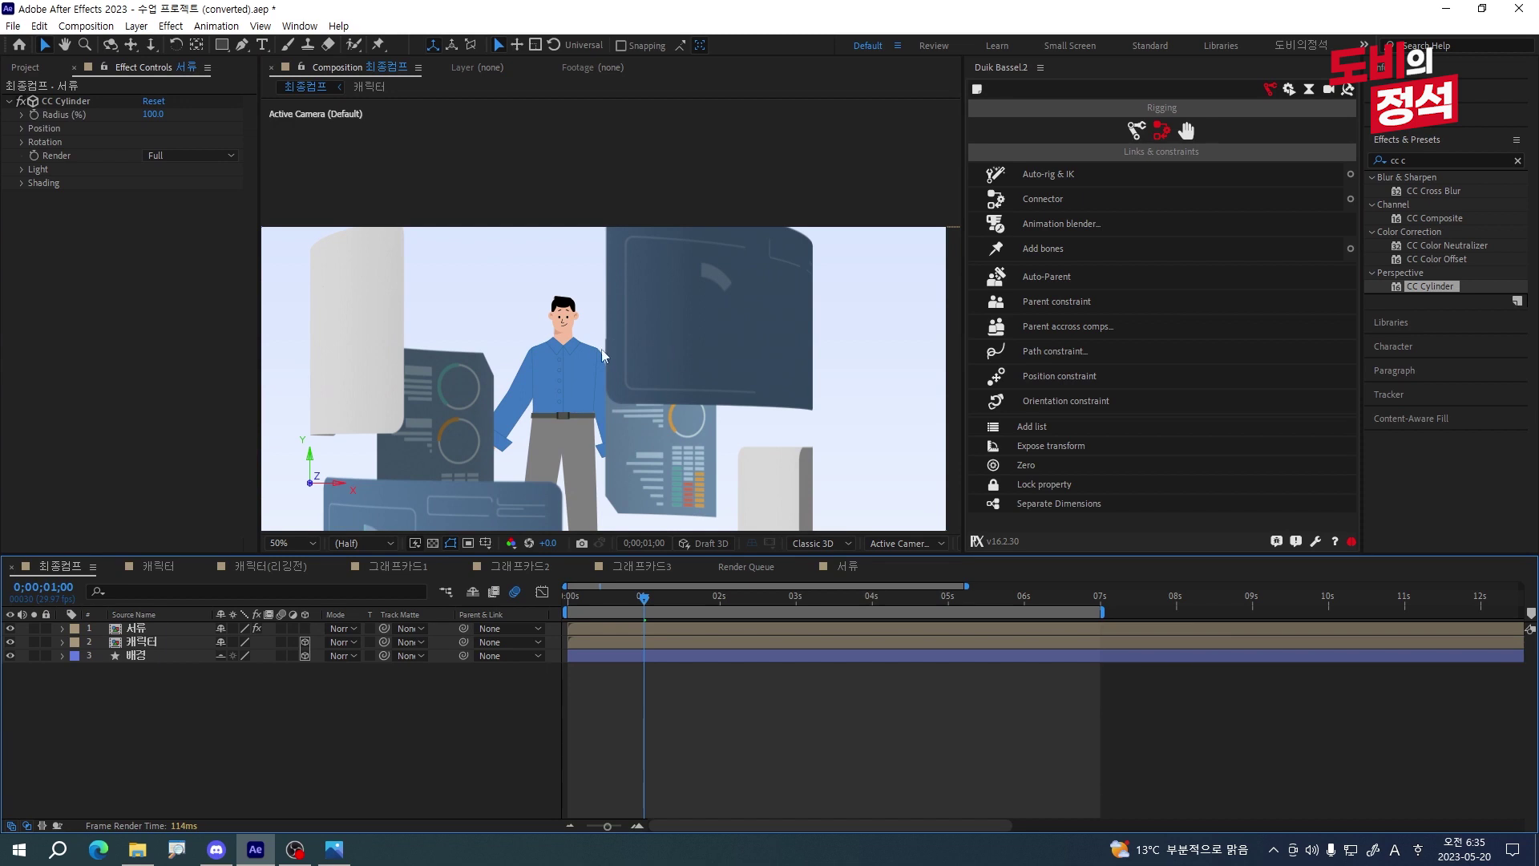
scroll(504, 302, "down", 2)
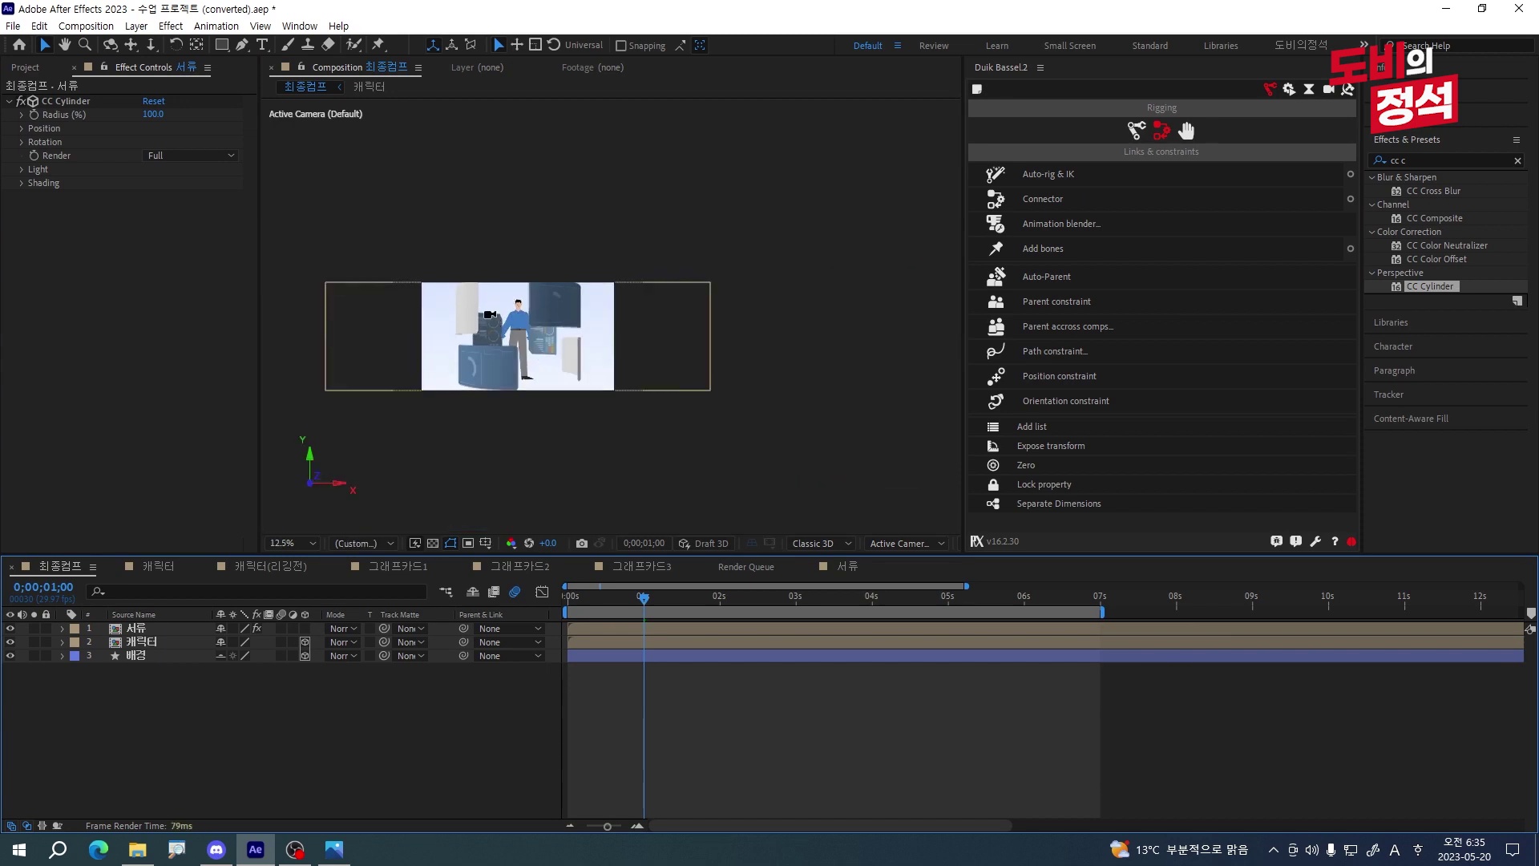
- Open the CC Cylinder shading settings on the 서류 layer and set Ambient to 80
left_click(136, 631)
left_click(21, 182)
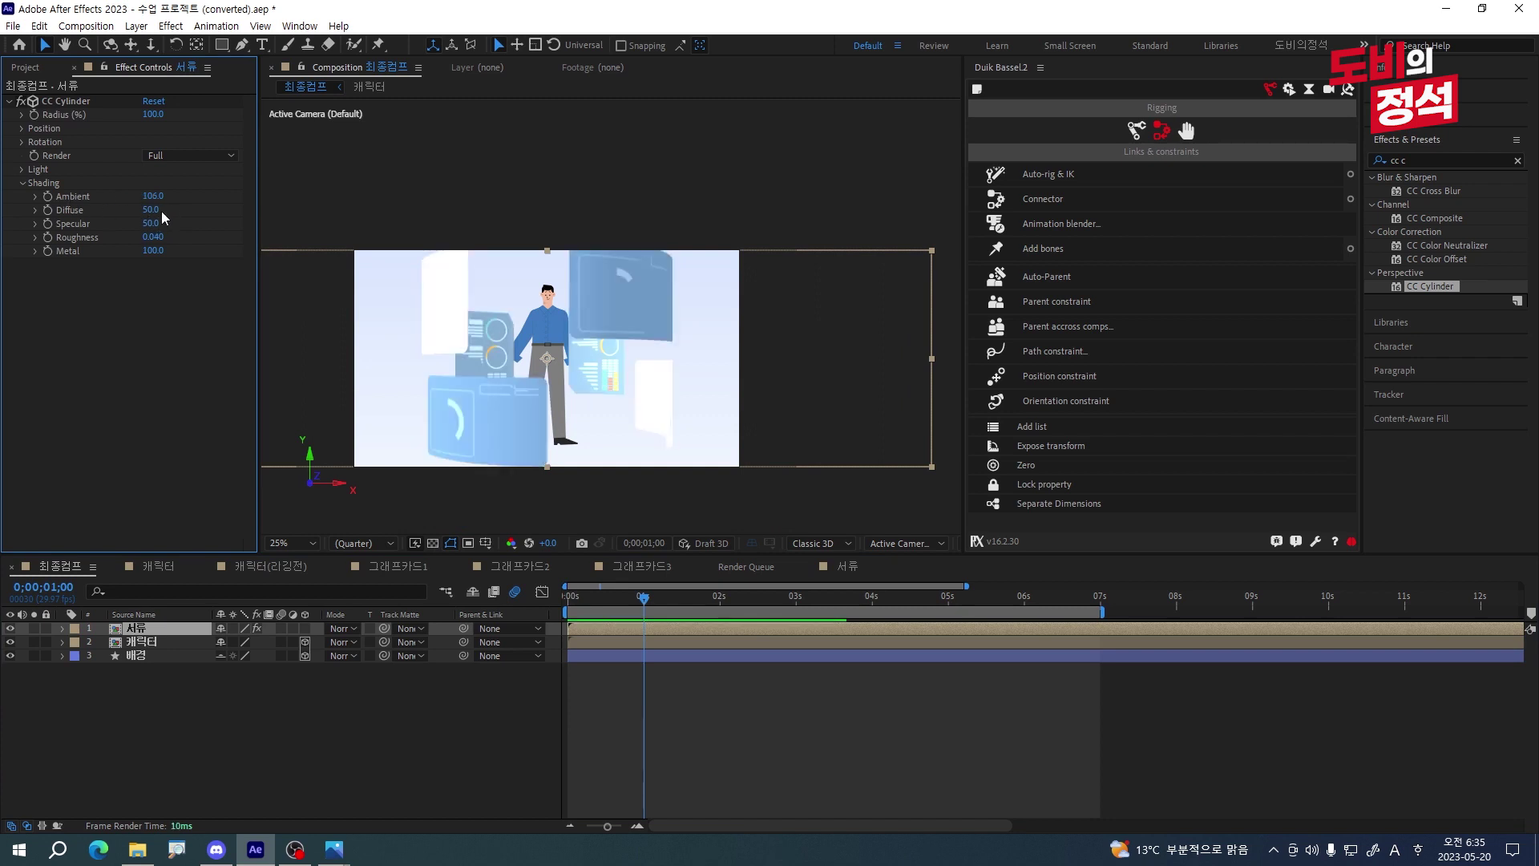
left_click_drag(161, 197, 152, 197)
left_click(152, 197)
type("80")
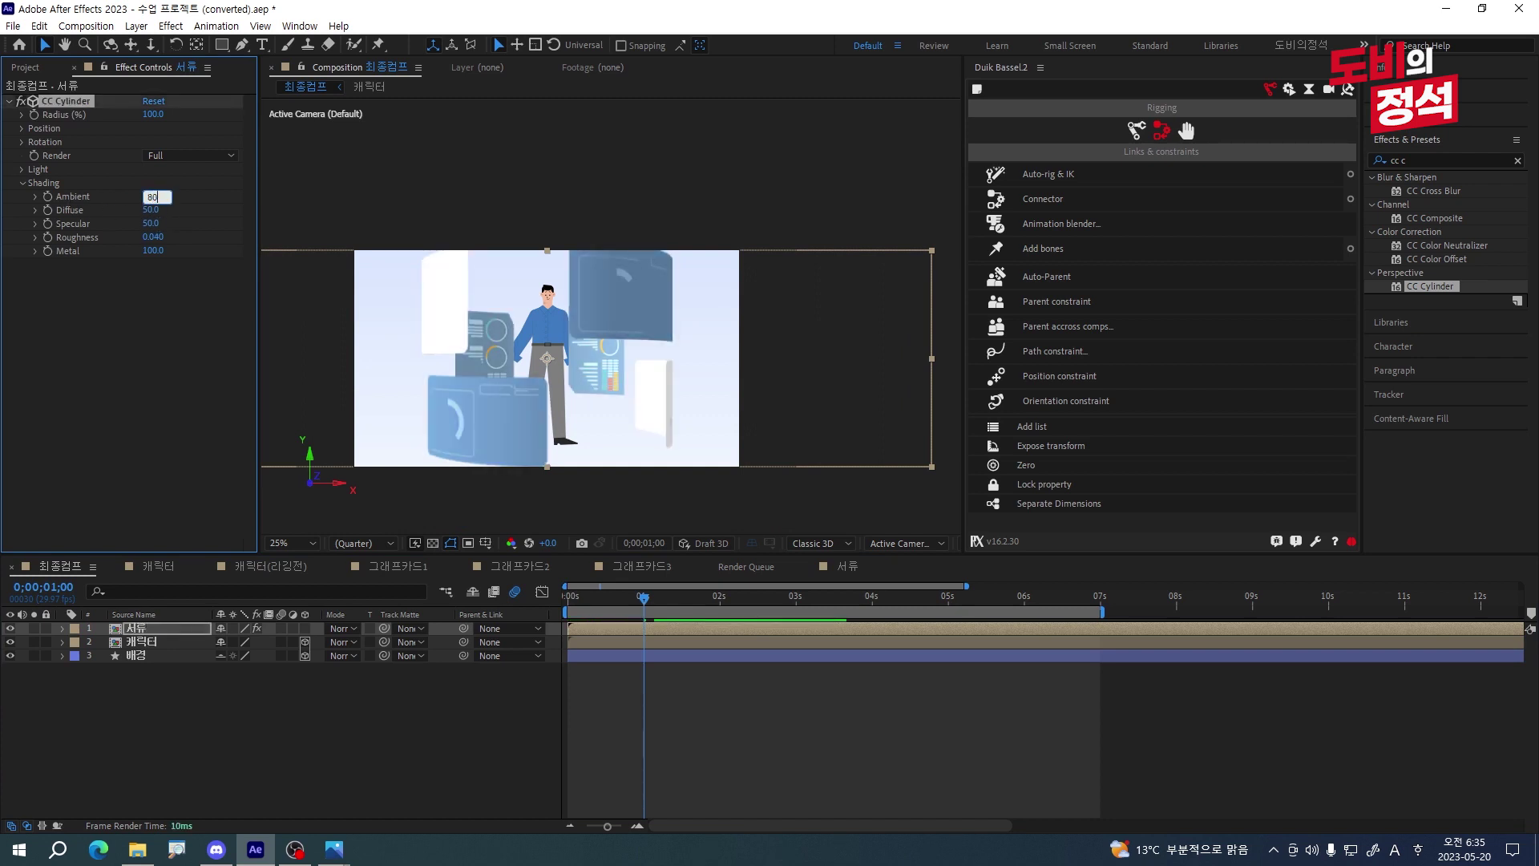
key("Return")
- Set the cylinder's shading to Diffuse 20, Specular 20 and Roughness 0.001
left_click(159, 211)
type("20")
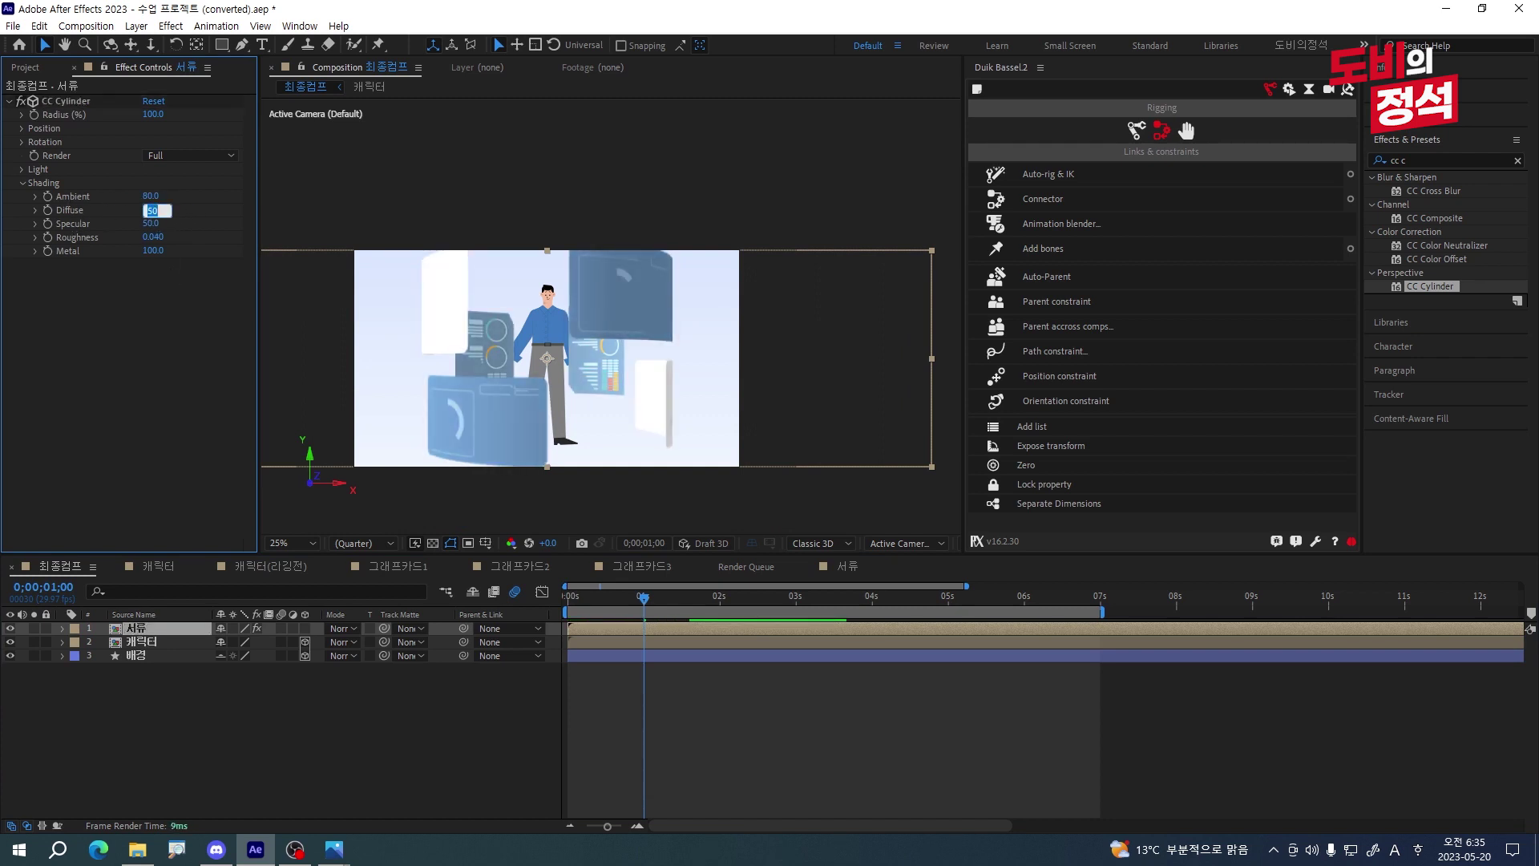
key("Tab")
type("2")
key("Return")
left_click(152, 238)
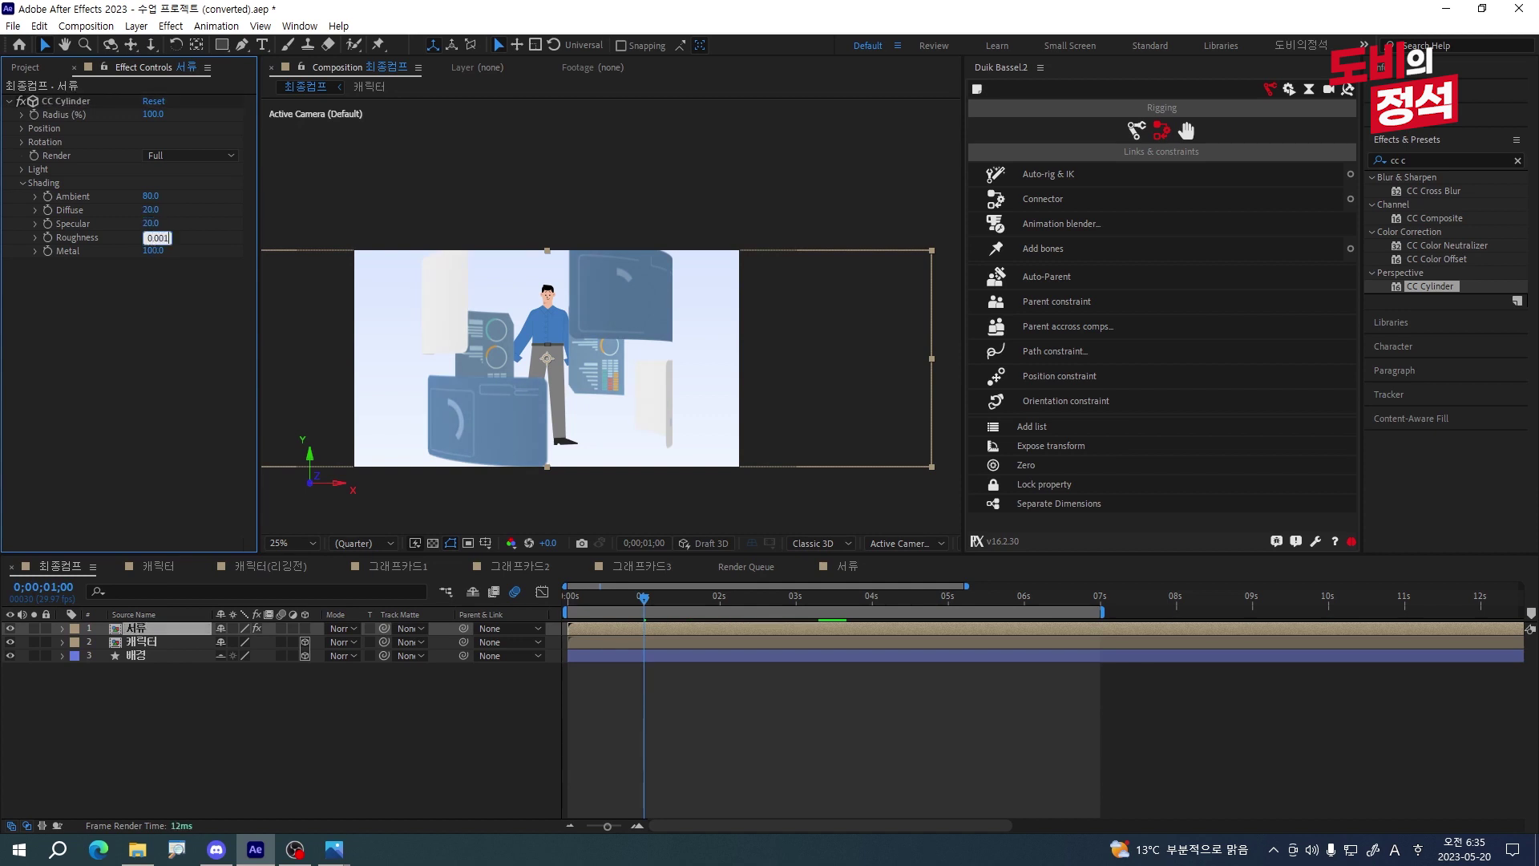
key("Return")
- Set the cylinder's Light Intensity to 150, sample the pale background as its Light Color, and preview the composition
left_click(51, 178)
left_click(21, 169)
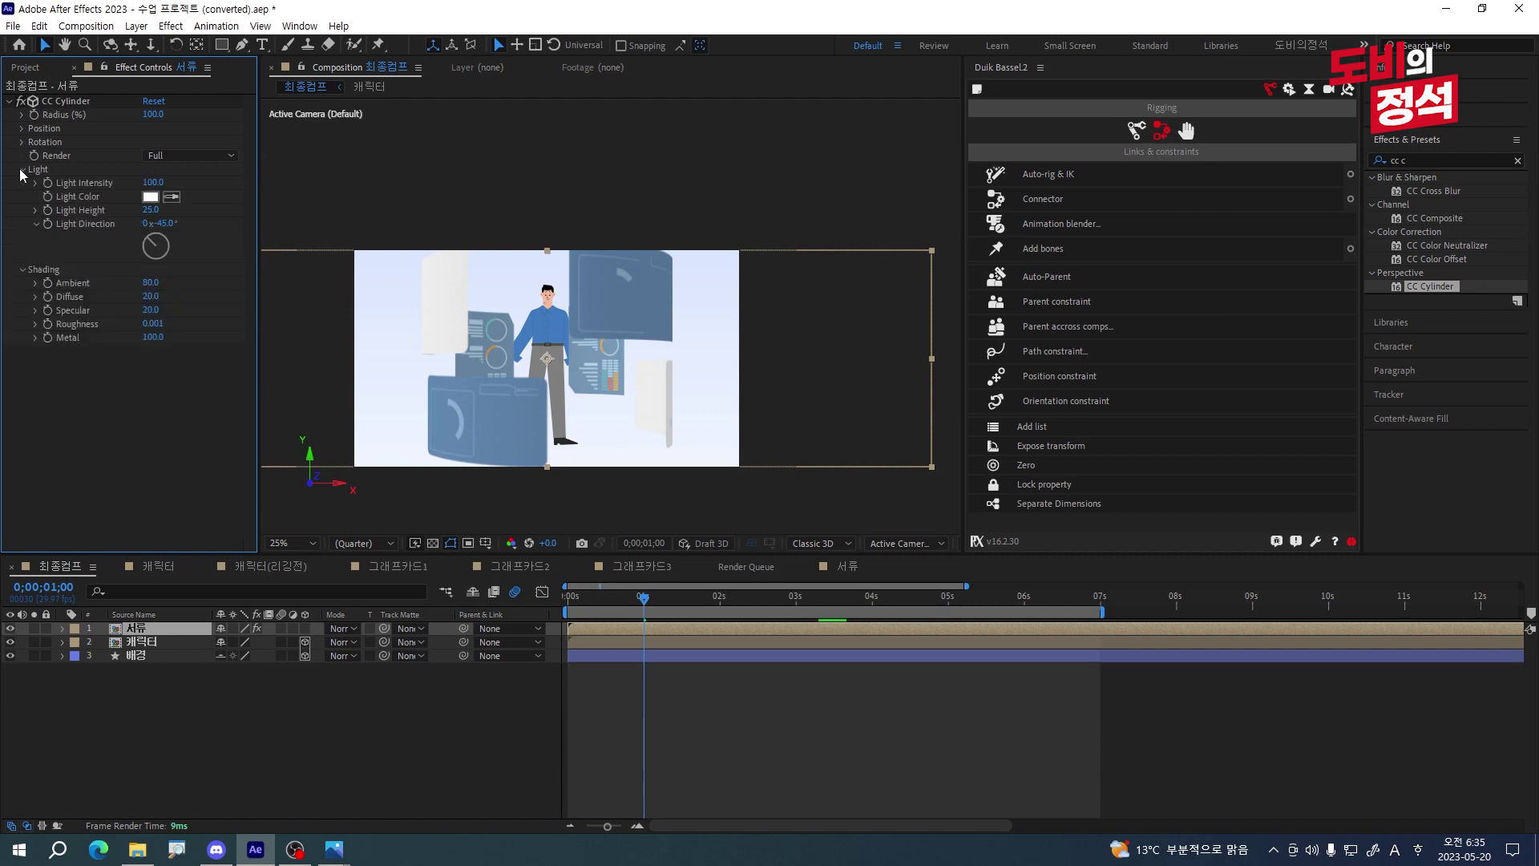
left_click(149, 183)
type("150")
left_click(171, 197)
left_click(393, 280)
key("space")
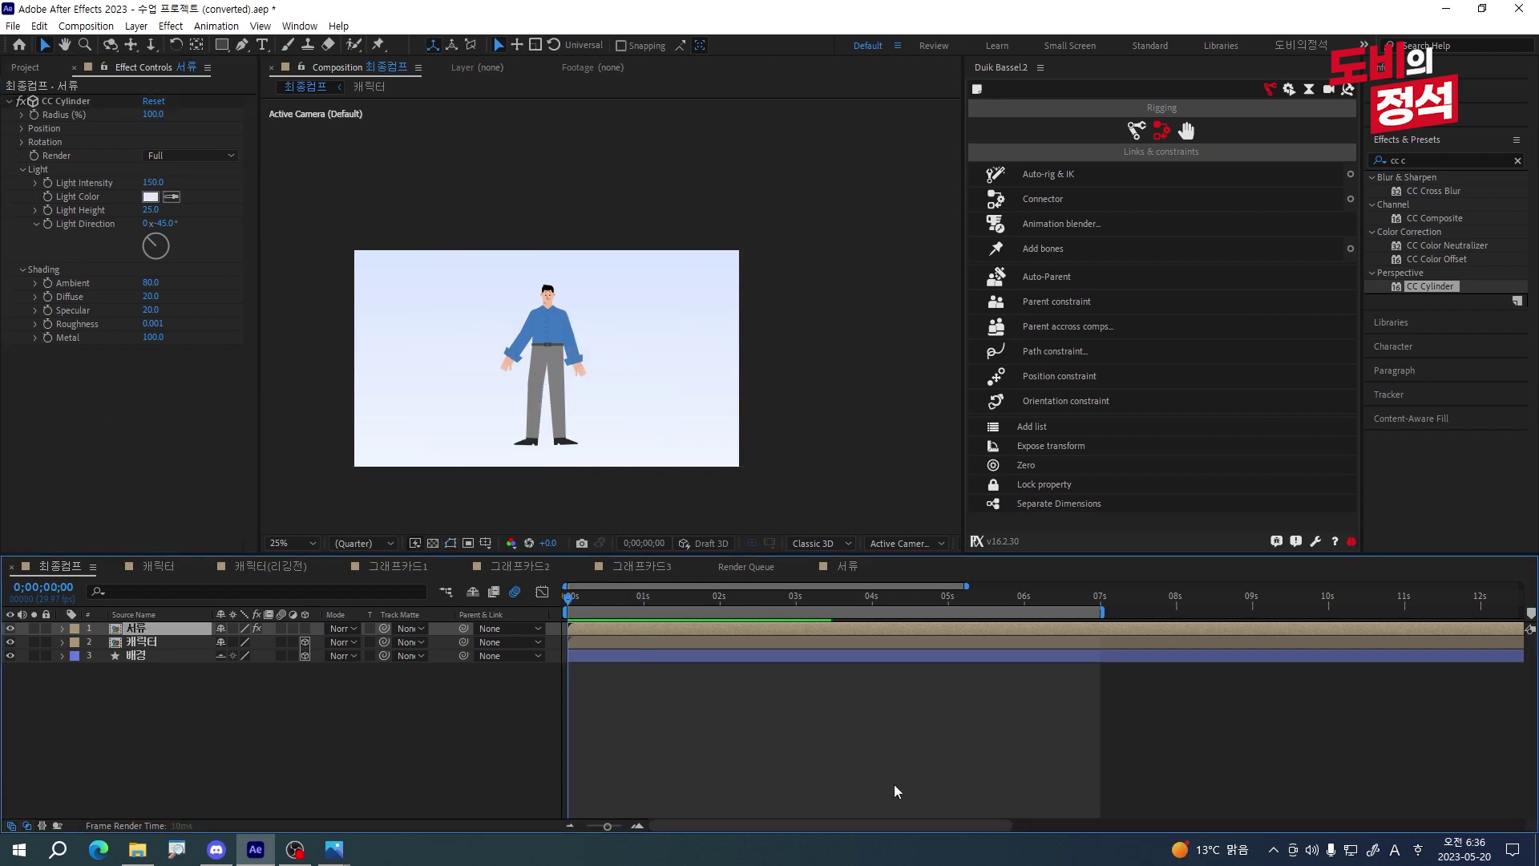
key("space")
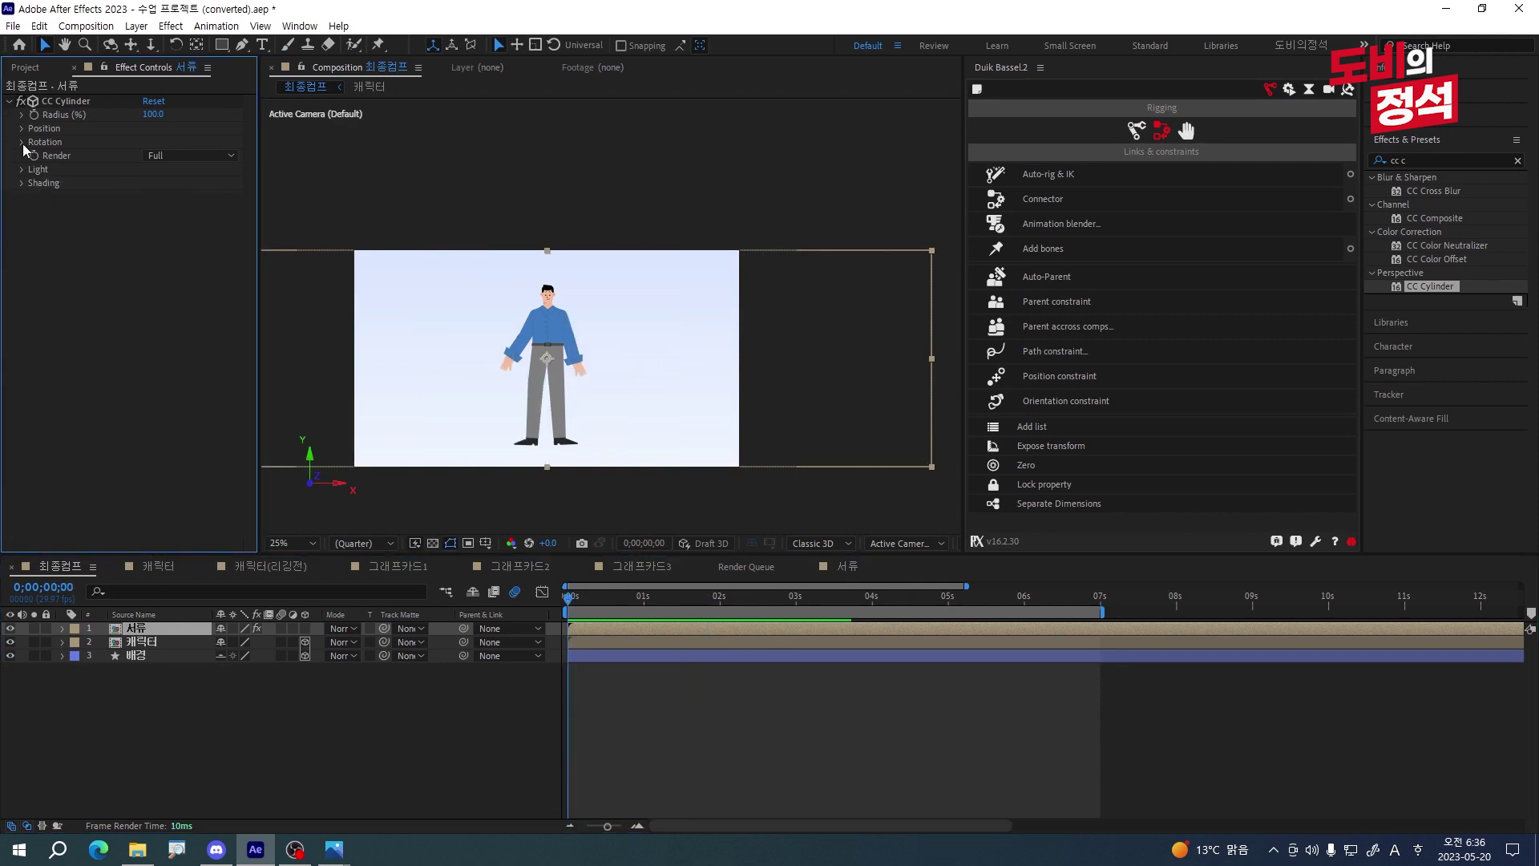
- Keyframe the cylinder's Rotation Y from 0 at frame 20 to one full turn at 1 second 20 frames
left_click(22, 142)
key("space")
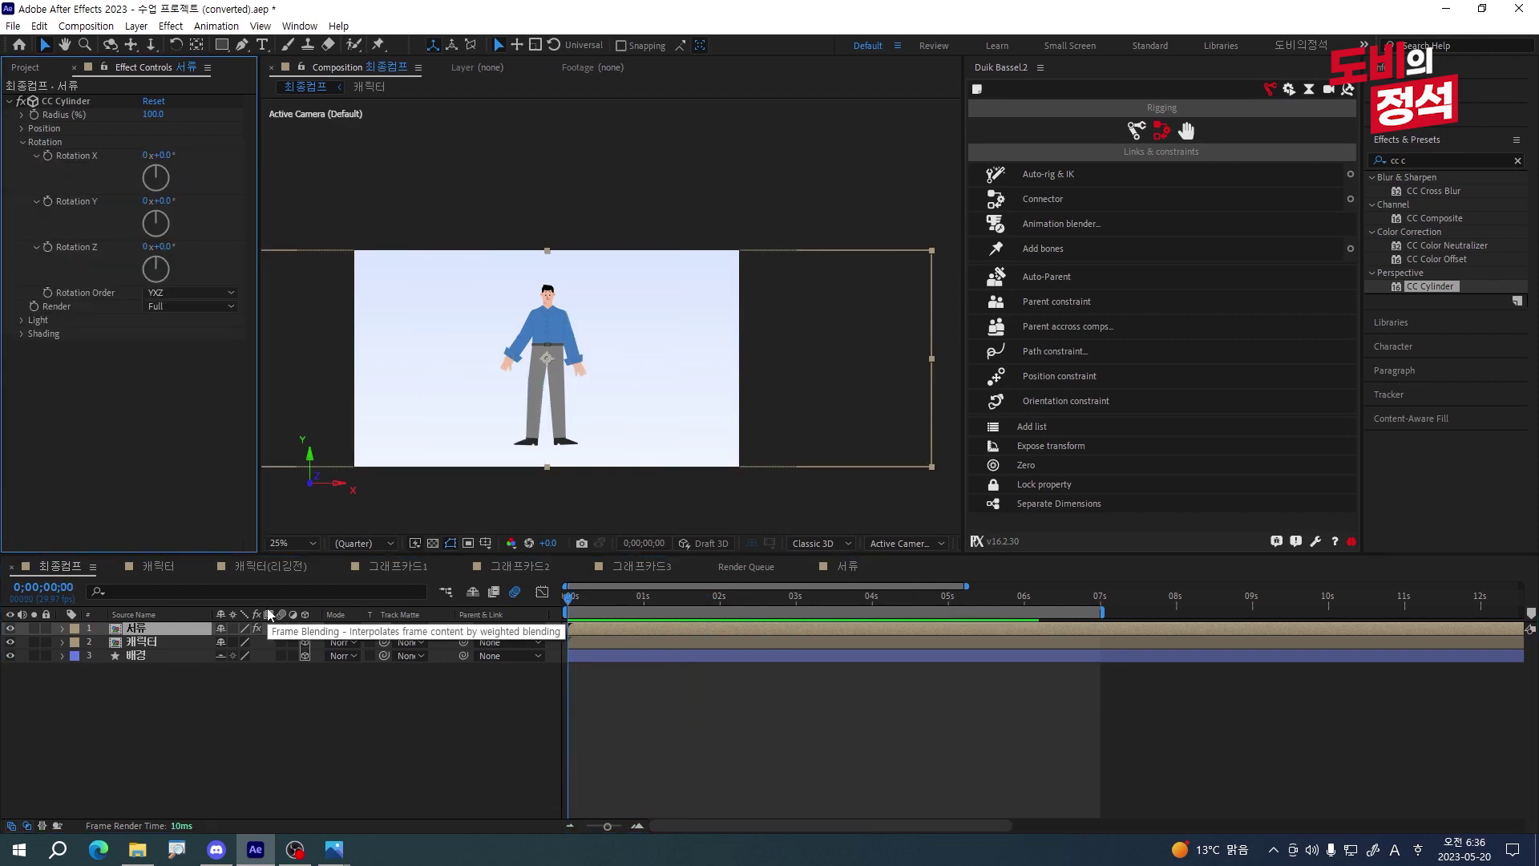
left_click(46, 205)
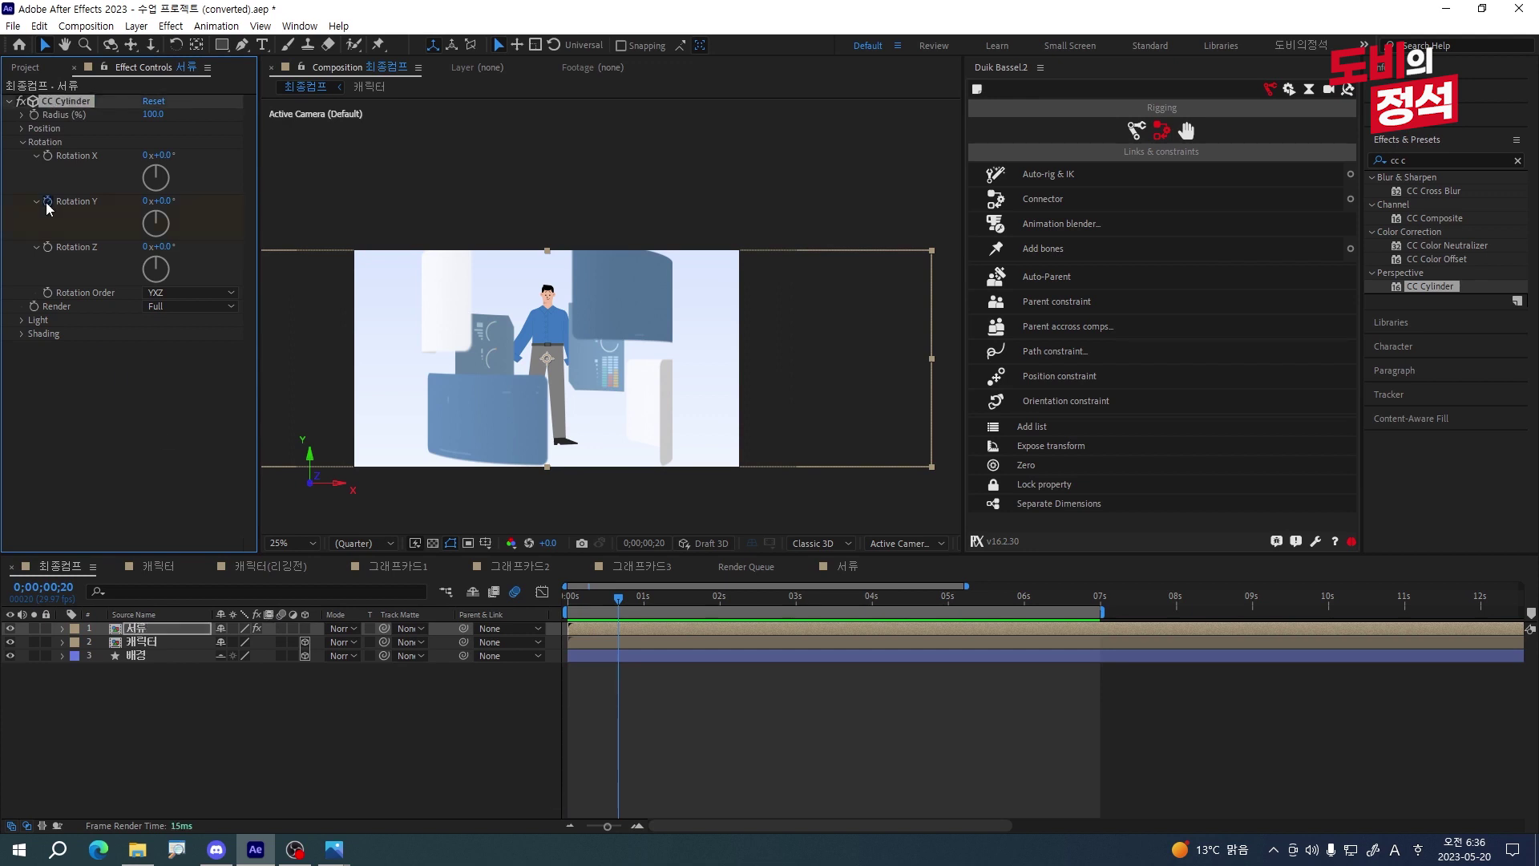
left_click(47, 203)
key("shift+Page_Down")
key("shift+Page_Down")
key("shift+Page_Down")
left_click_drag(146, 205, 146, 205)
left_click_drag(694, 597, 648, 597)
- Apply Easy Ease to both Rotation Y keyframes, adjust their curve in the graph editor, and preview the spin
left_click_drag(747, 645, 498, 673)
key("F9")
left_click(542, 592)
mouse_move(651, 763)
left_mouse_down()
mouse_move(597, 806)
mouse_move(653, 784)
left_mouse_up()
key("shift+F3")
key("Home")
key("space")
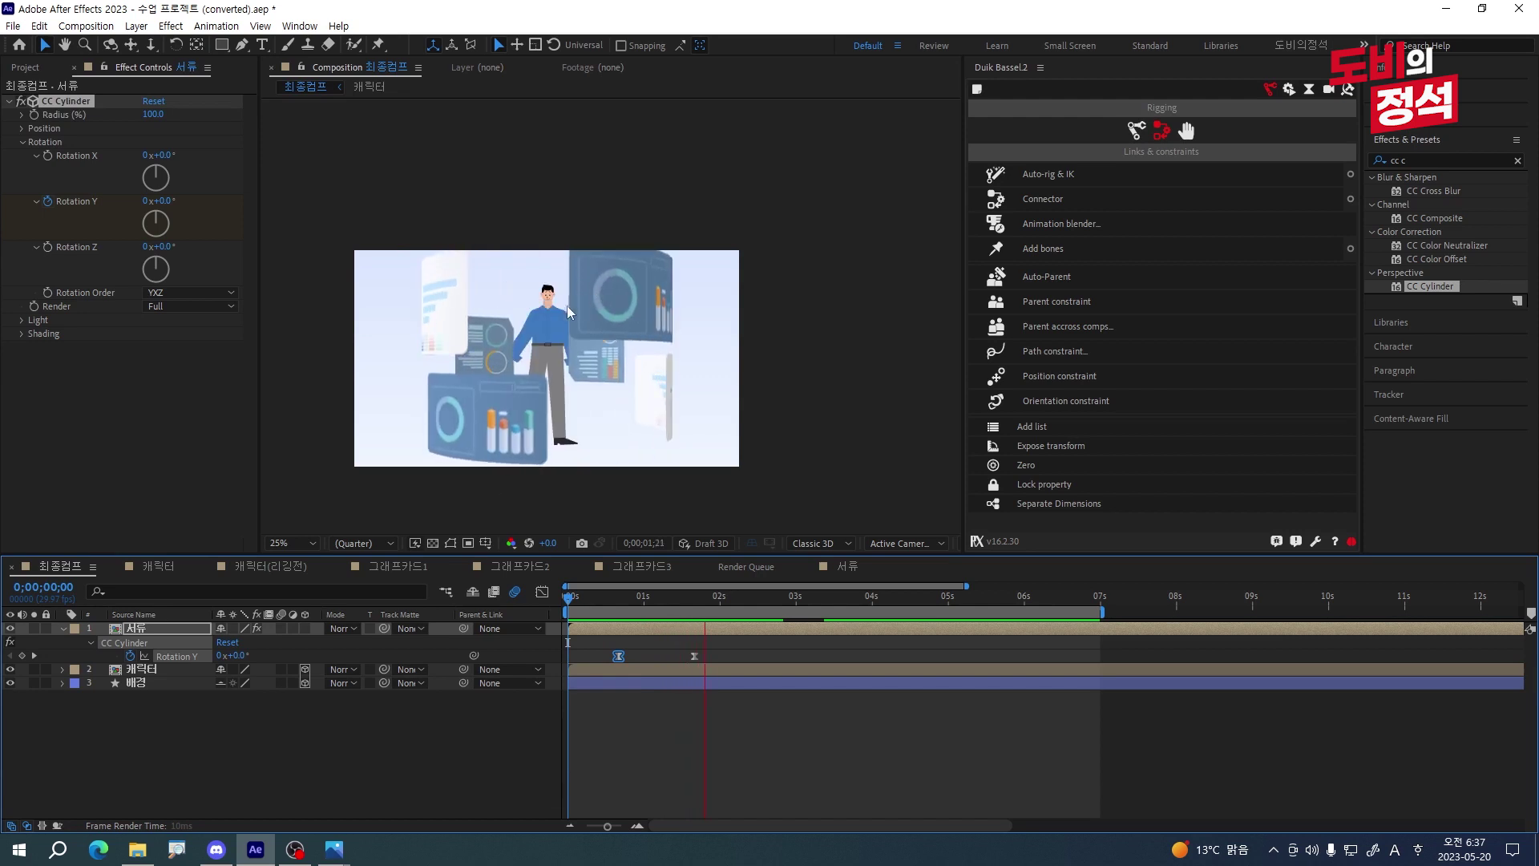
key("space")
key("space")
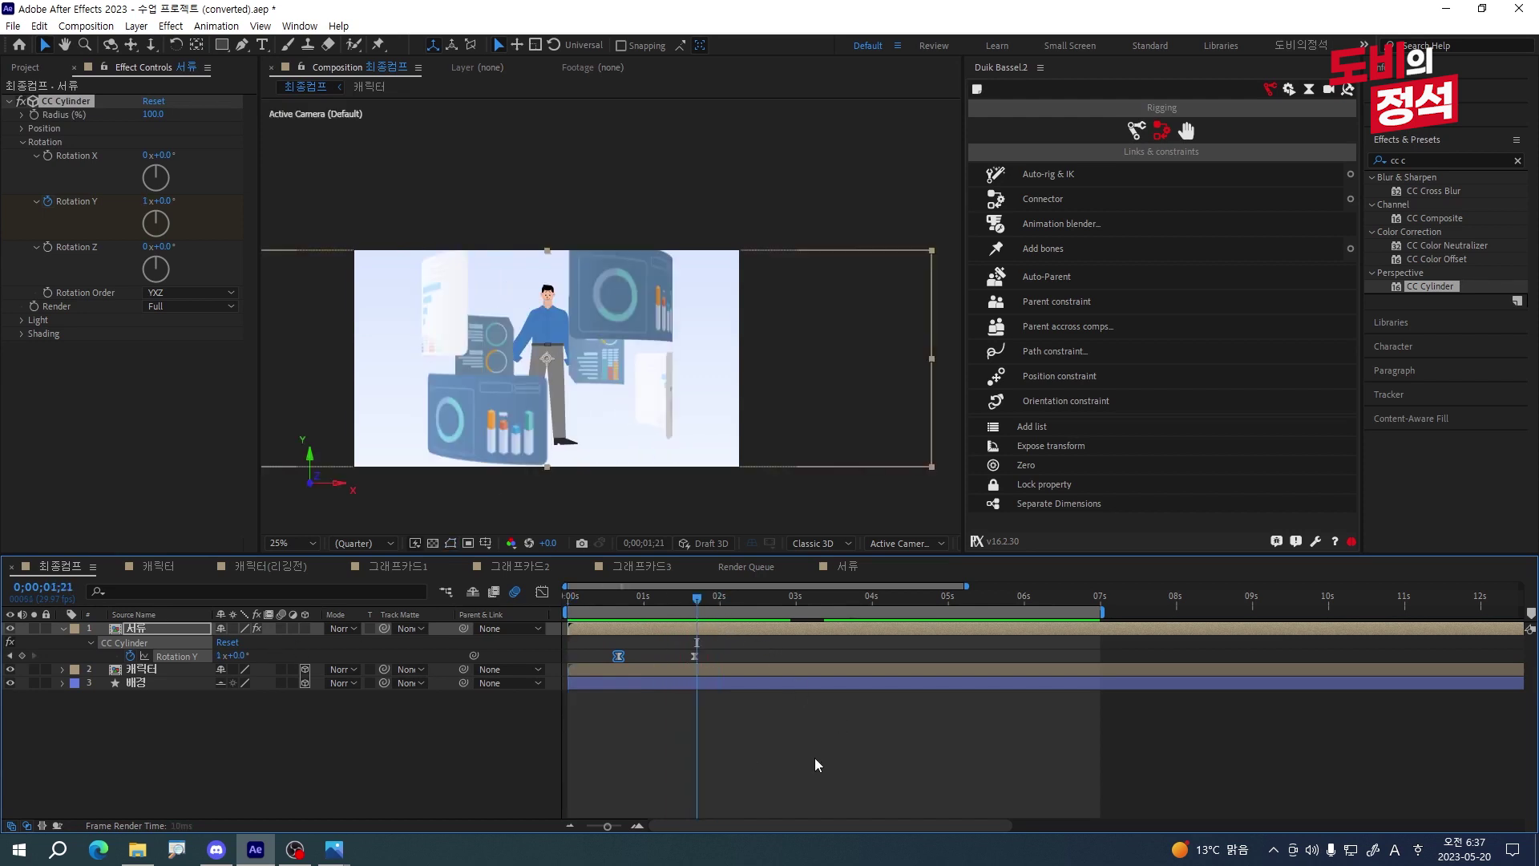
- Set the CC Cylinder Render option of the 서류 layer to Outside and preview the front cards
left_click(811, 756)
left_click(650, 633)
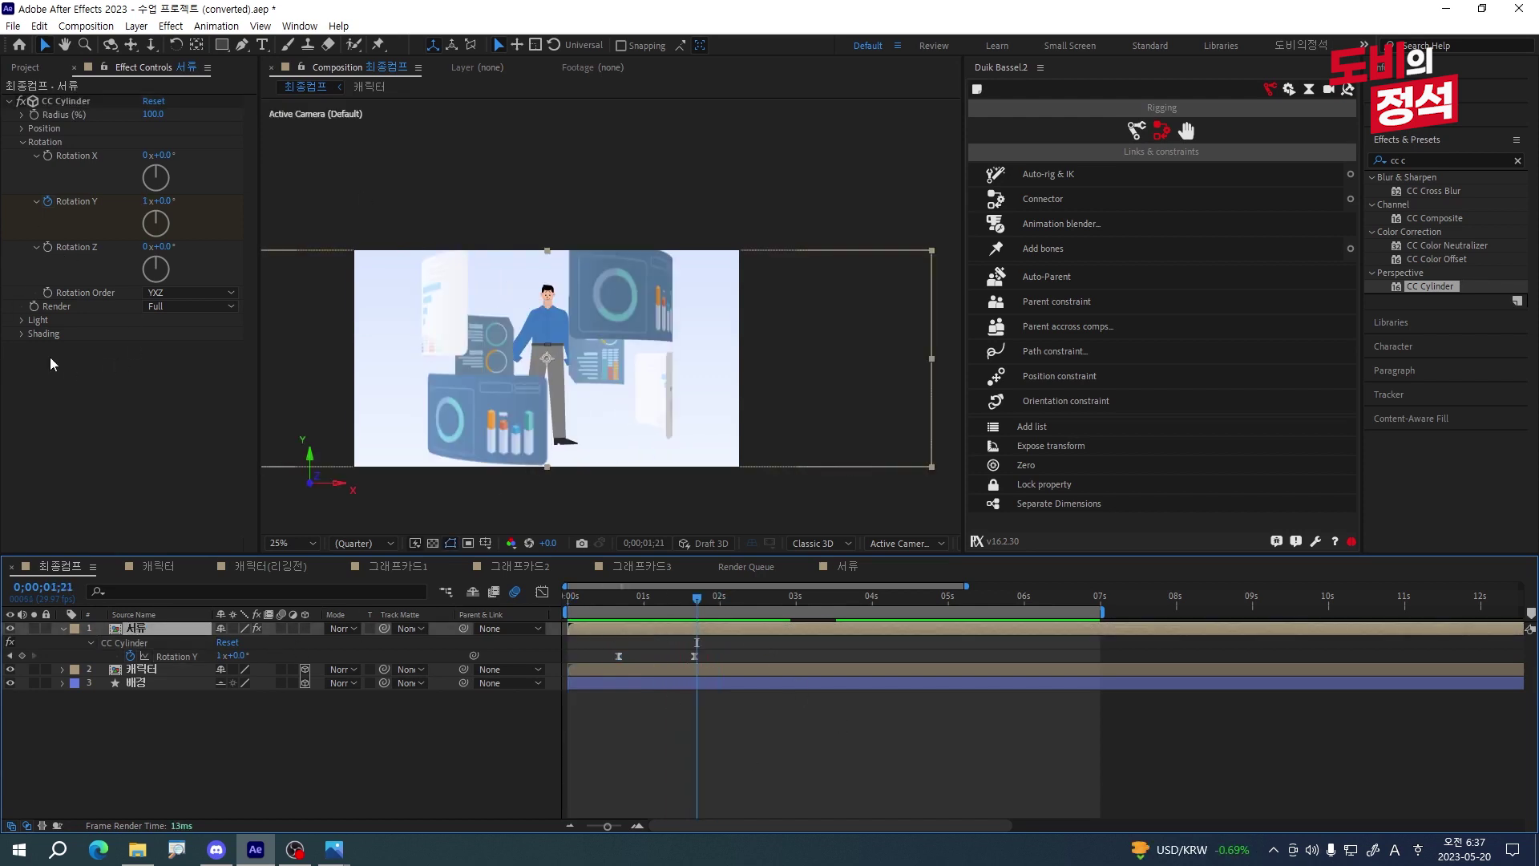
left_click(197, 311)
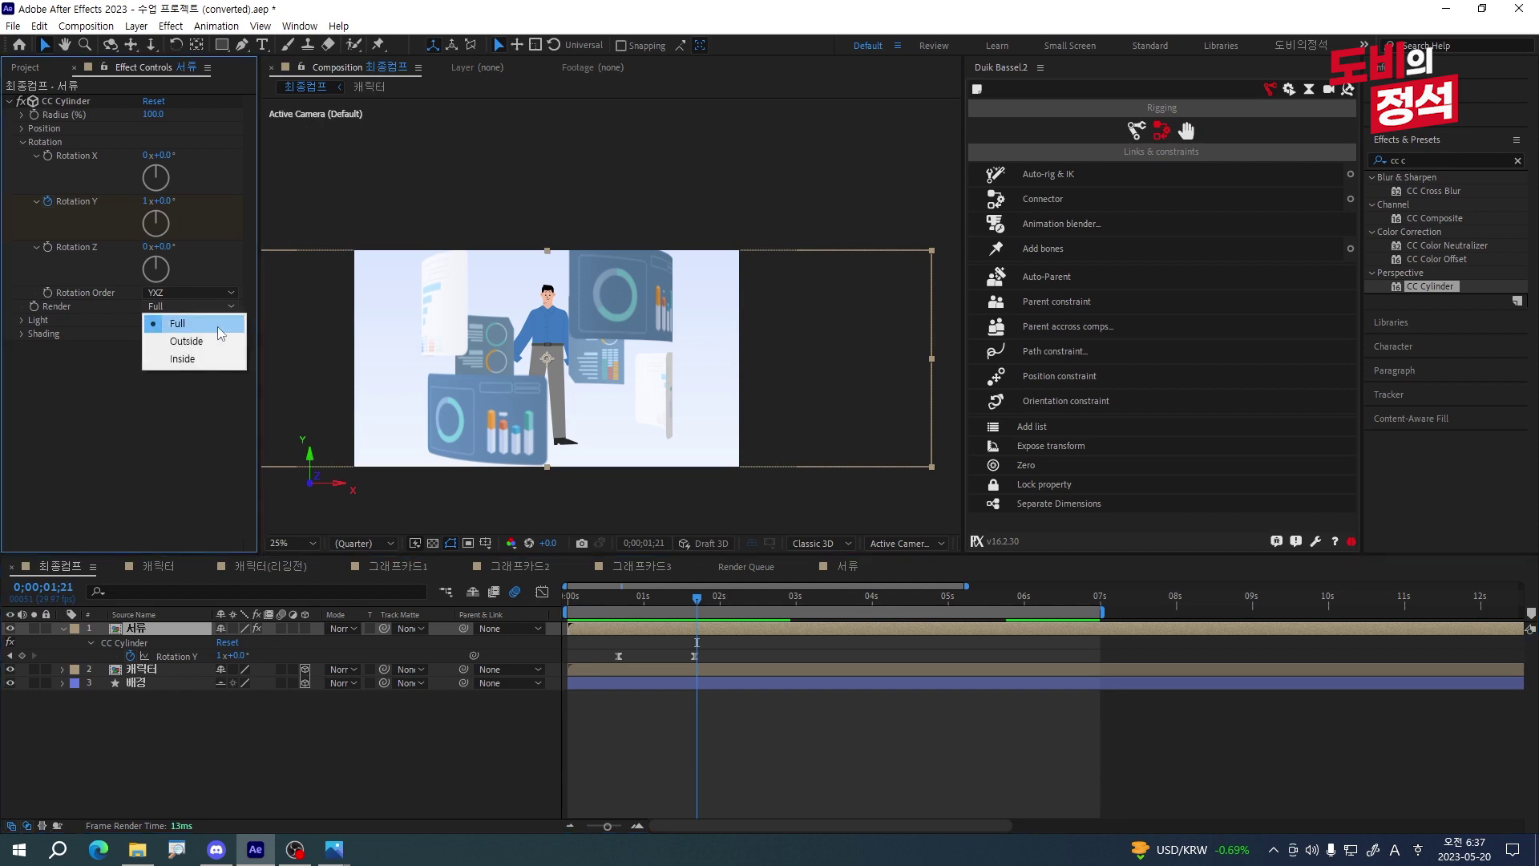
left_click(203, 345)
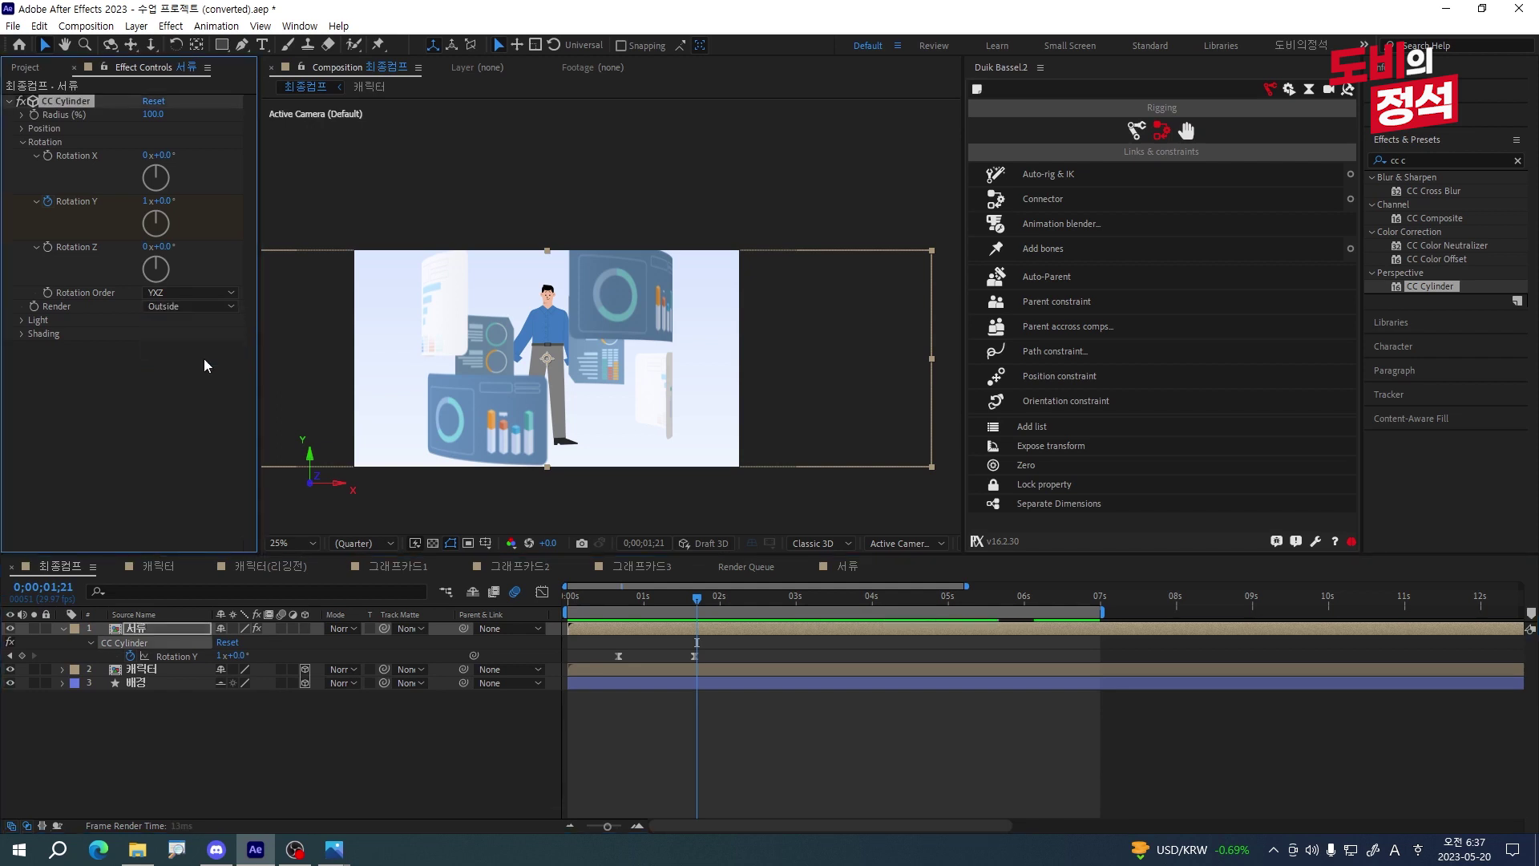
key("space")
key("space")
left_click_drag(713, 602, 312, 617)
key("space")
key("space")
- Duplicate the 서류 layer, place the copy below 캐릭터, set its CC Cylinder Render to Inside, and preview
left_click(663, 628)
key("ctrl+d")
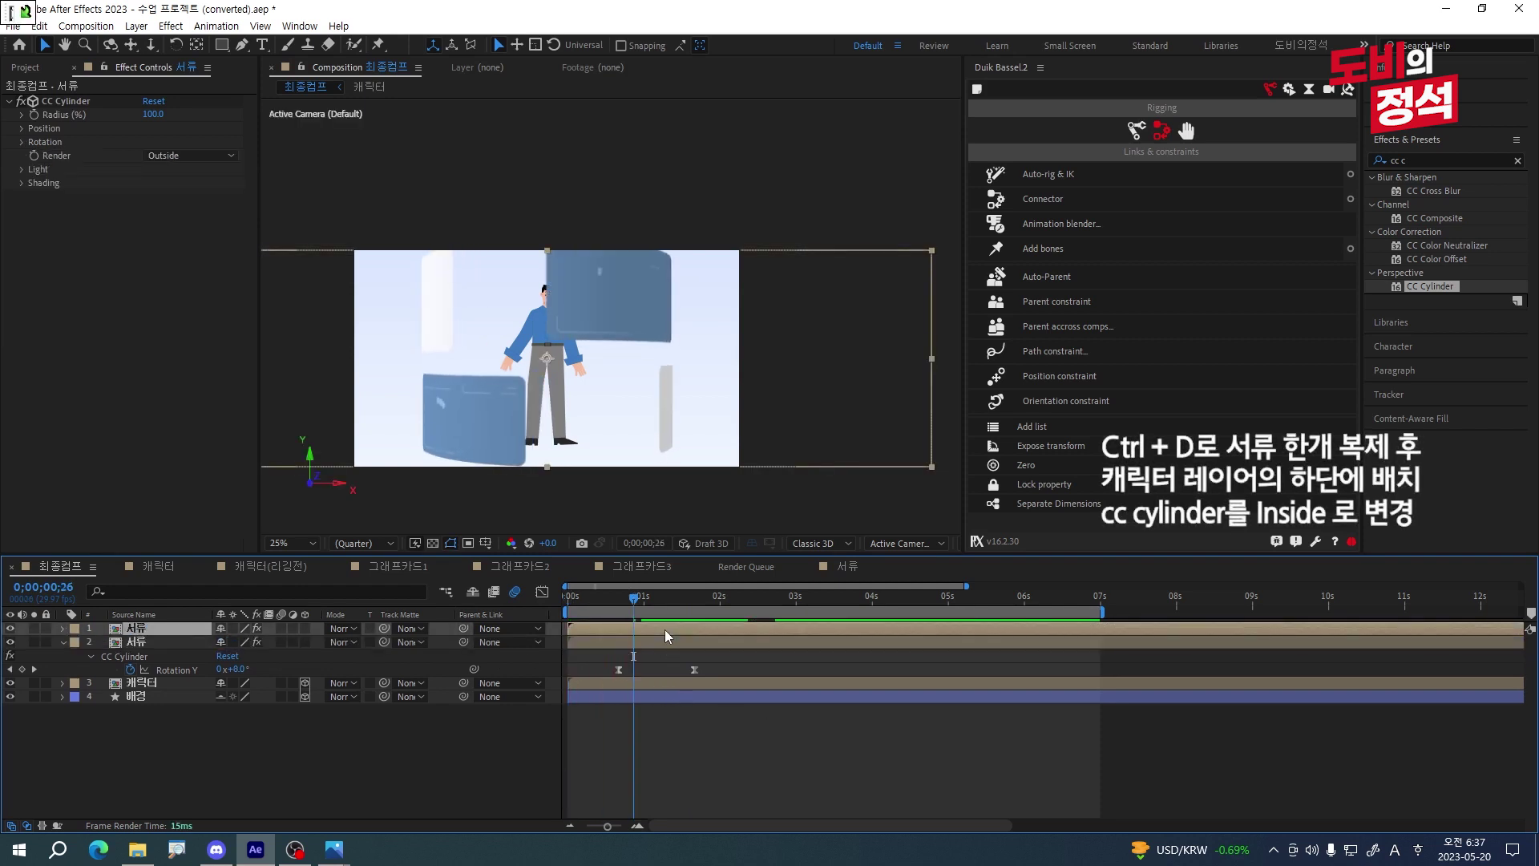
key("ctrl+bracketleft")
key("ctrl+bracketleft")
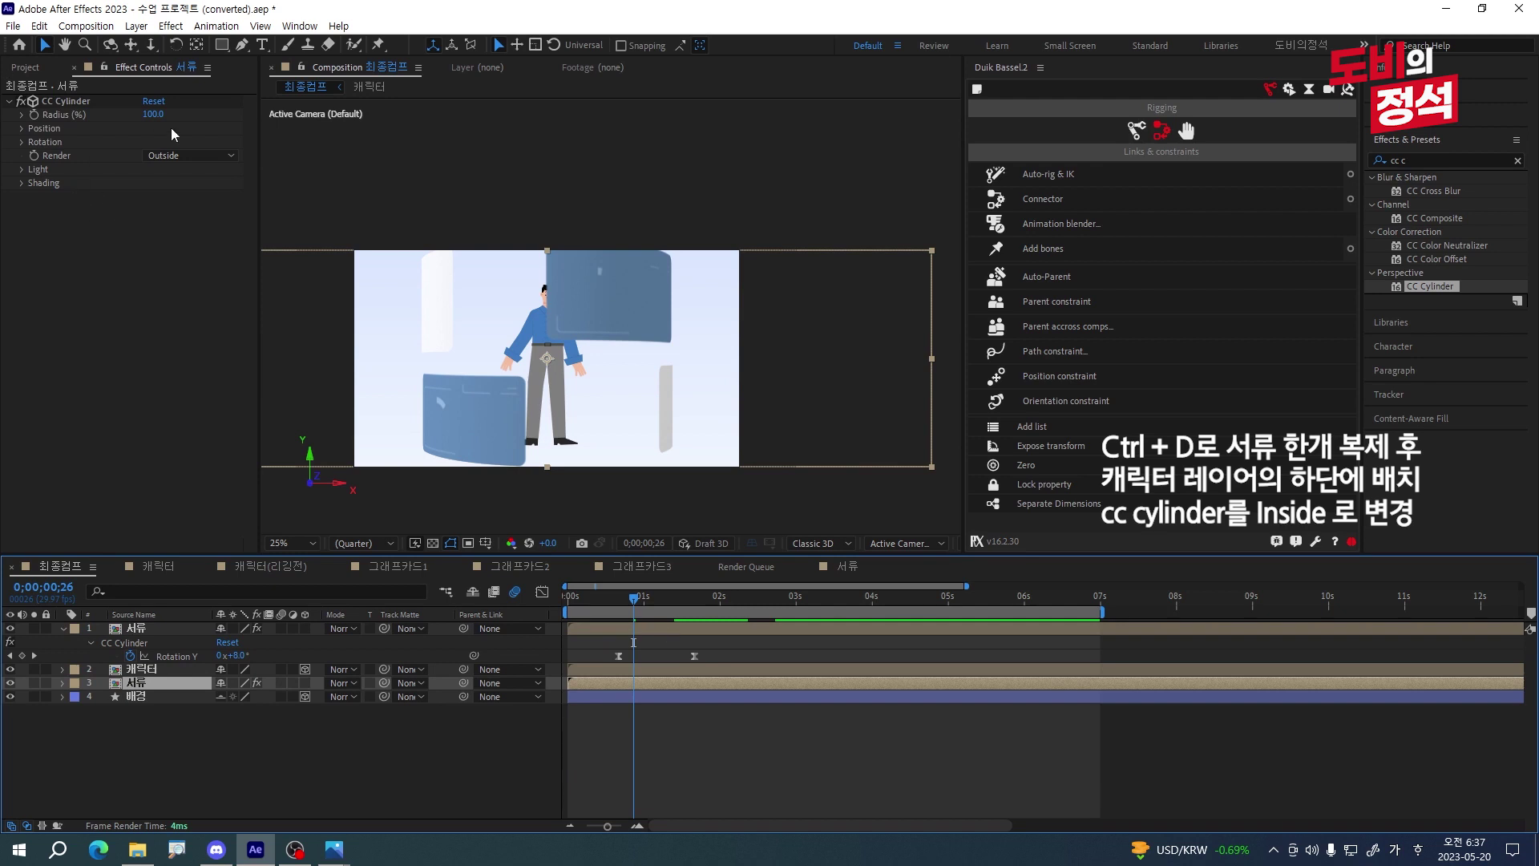
left_click(166, 155)
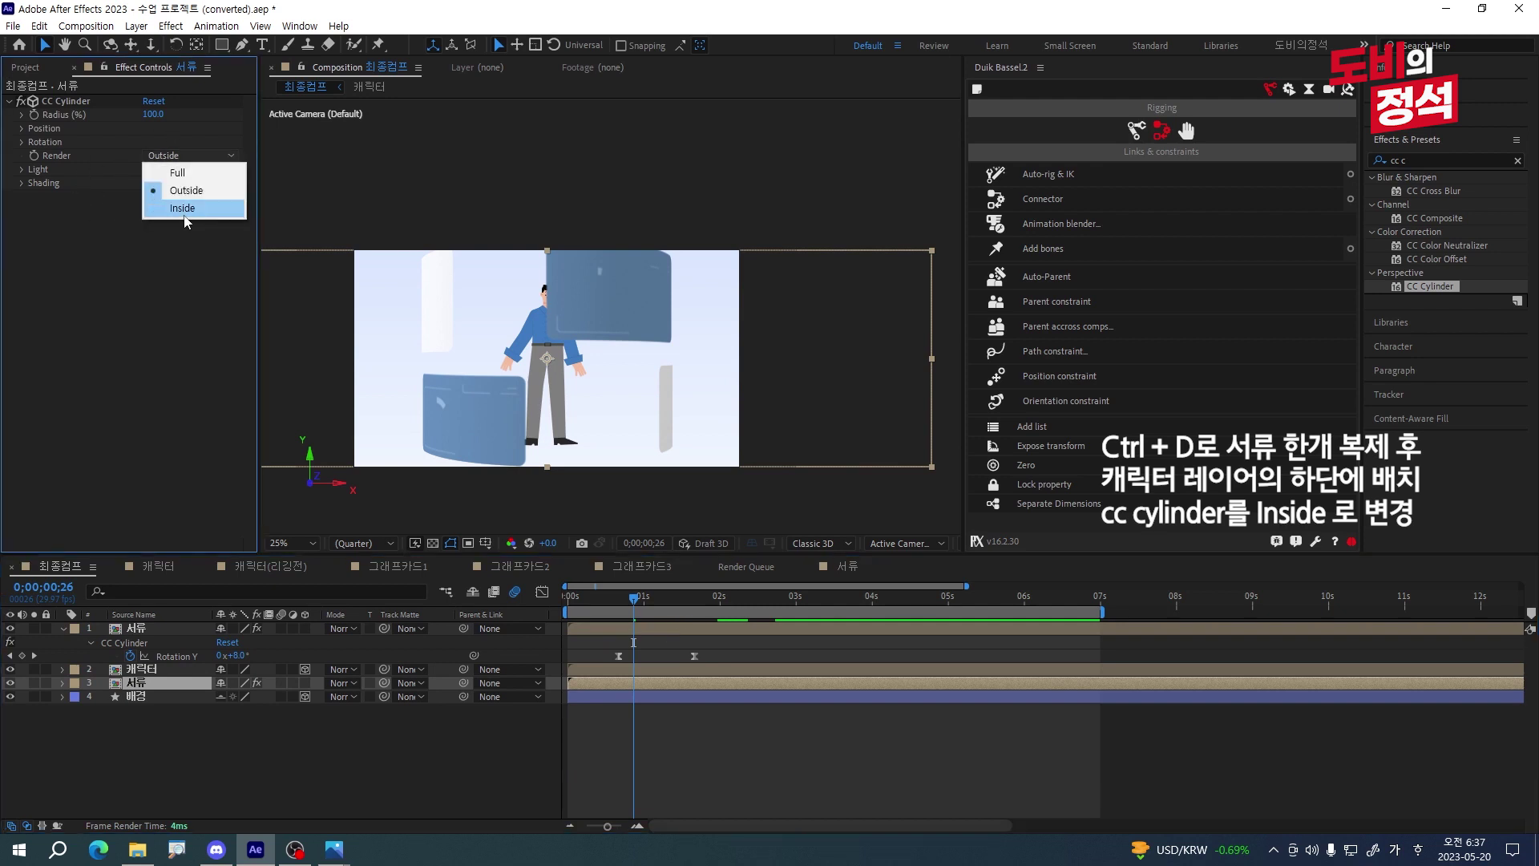
left_click(182, 208)
left_click(814, 756)
key("space")
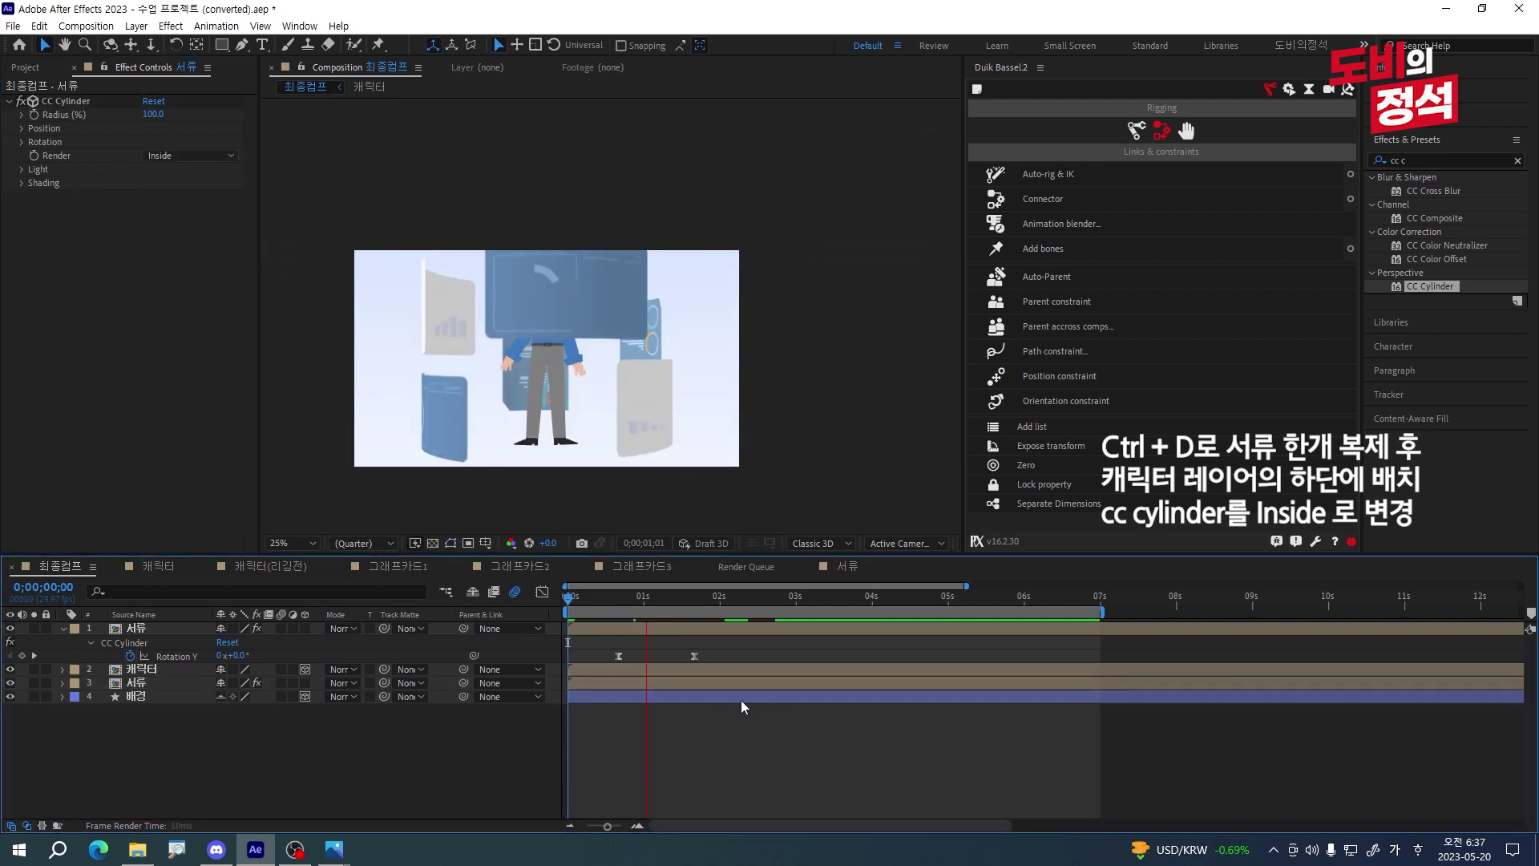
left_click(723, 598)
key("space")
- Set the opacity of both 서류 layers to 80% and preview the semi-transparent cards around the character
left_click(685, 630)
left_click(680, 684, "ctrl")
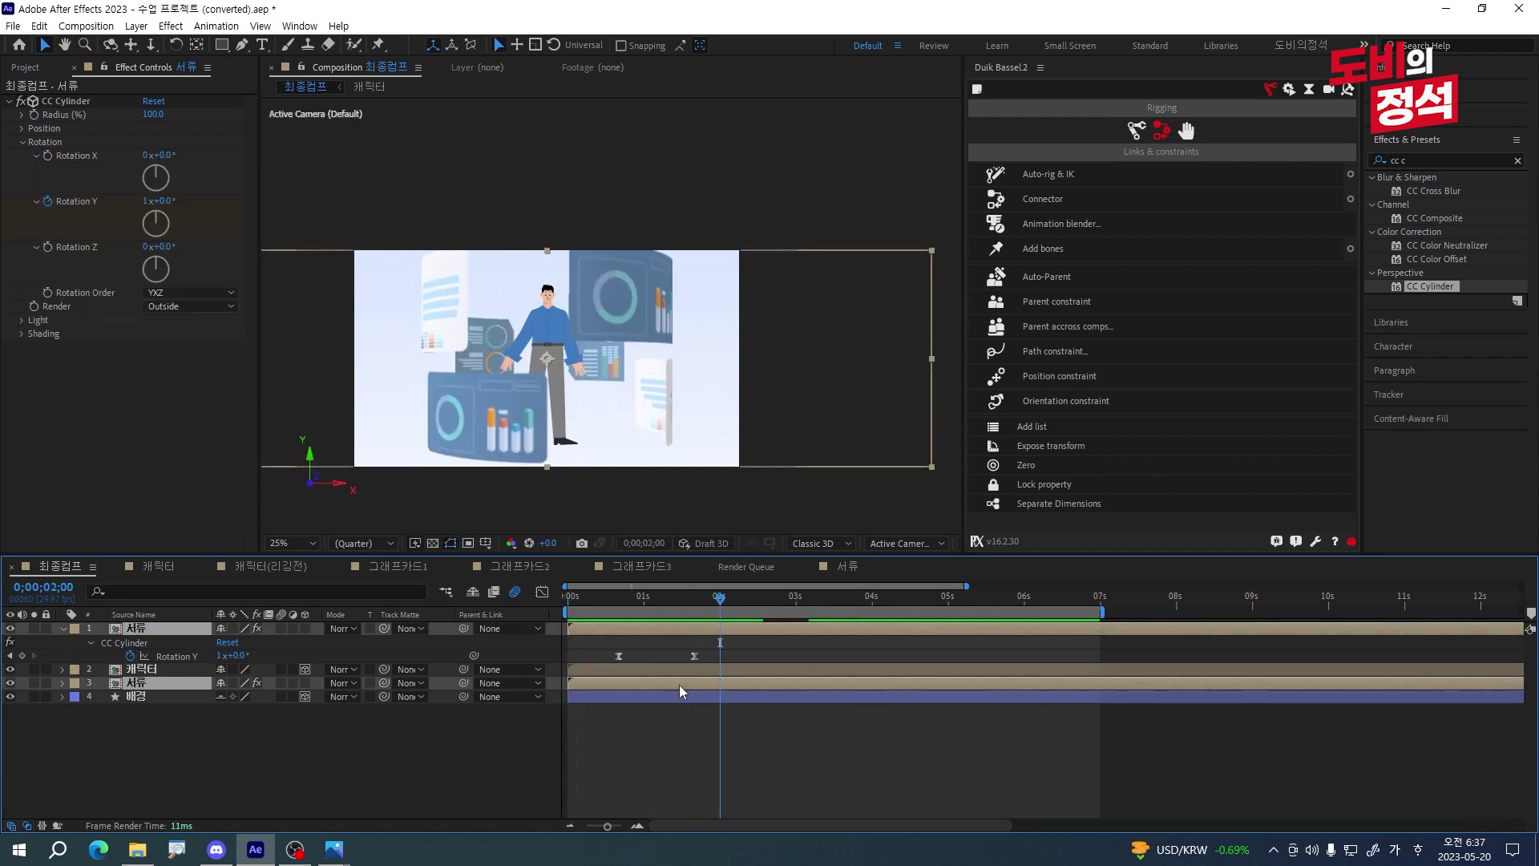
key("t")
left_click(228, 642)
type("80")
key("Return")
left_click(747, 642)
key("space")
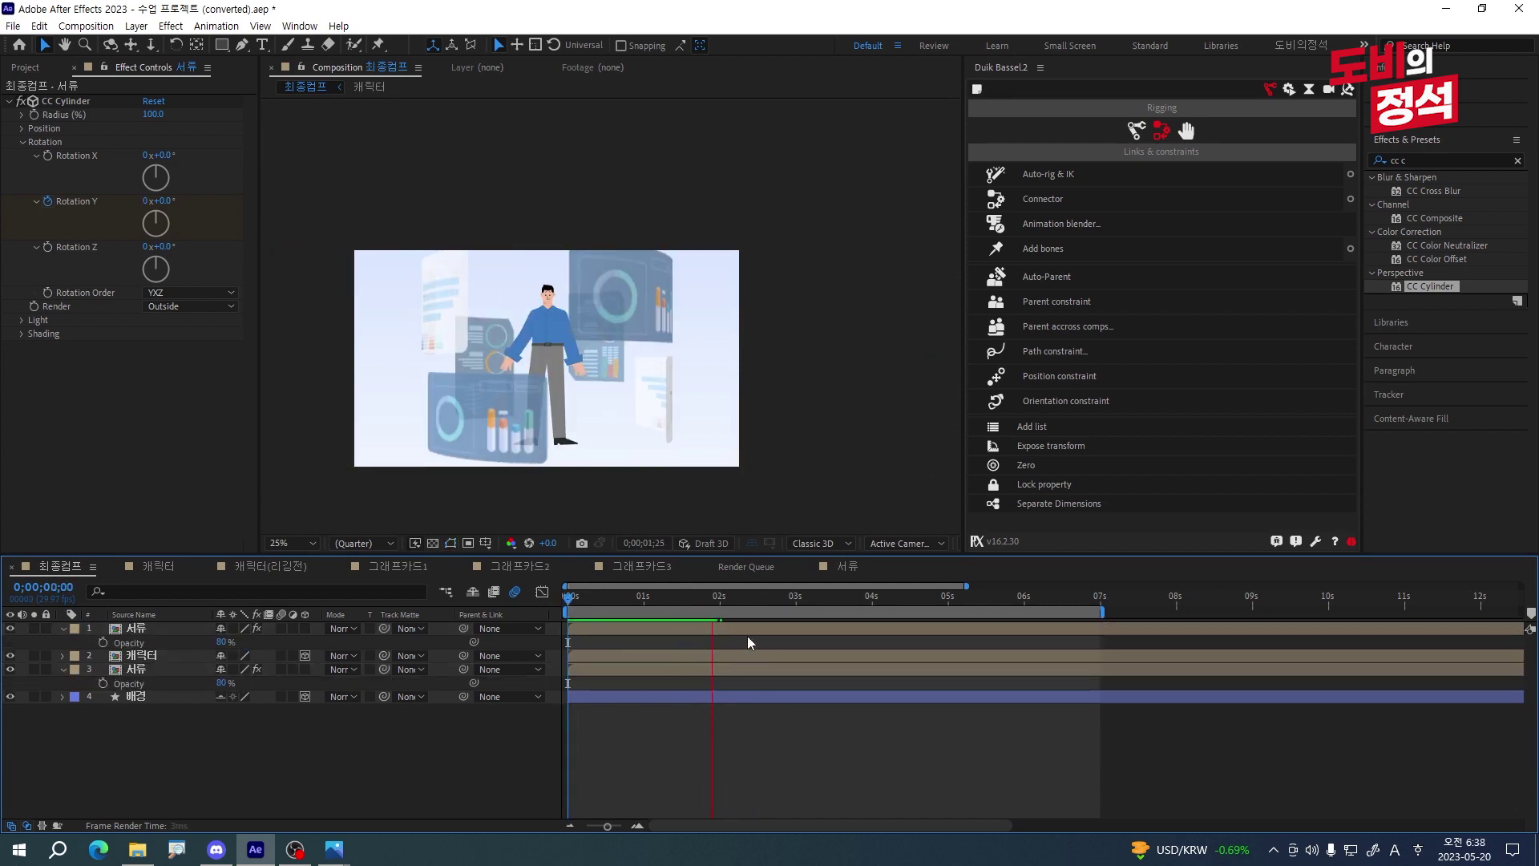
key("space")
left_click_drag(710, 596, 565, 610)
key("space")
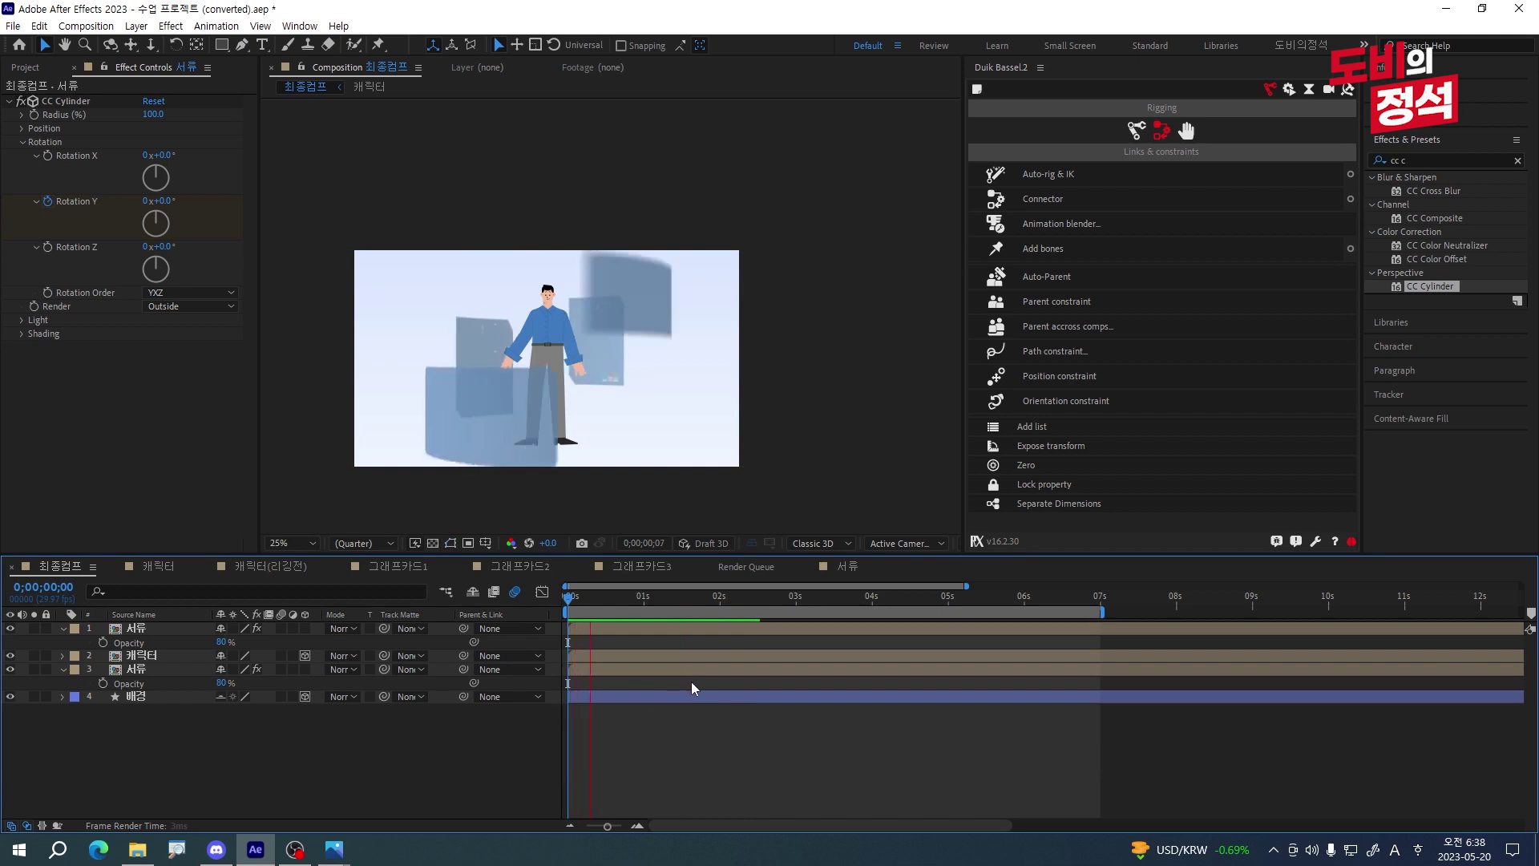
- Shift the Rotation Y keyframes of both 서류 layers so the spin starts at 2 seconds, and return to the start
left_click(710, 668)
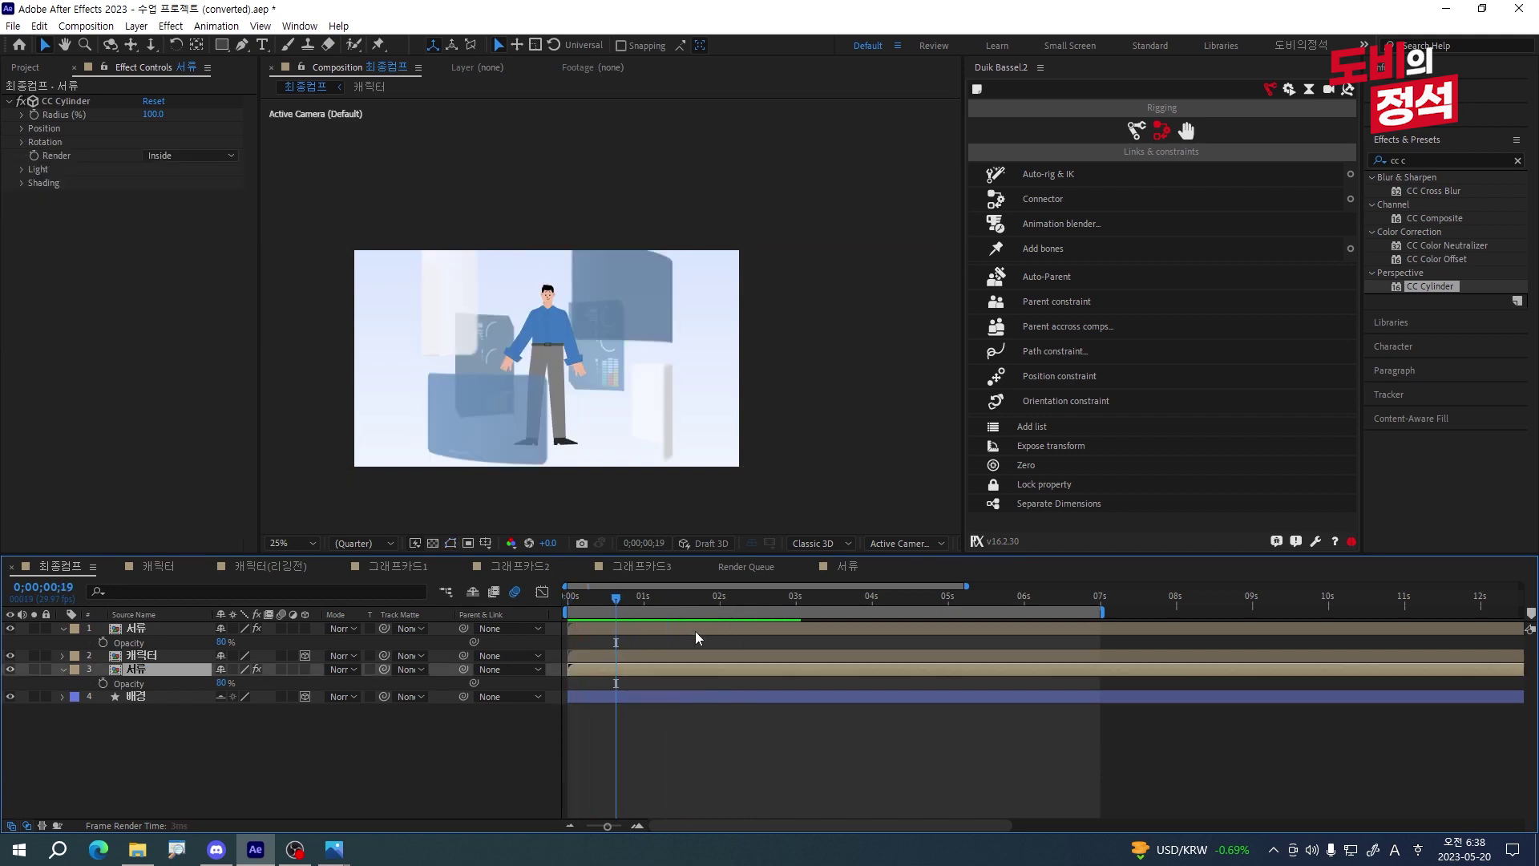
key("space")
left_click_drag(706, 601, 719, 605)
left_click(704, 627, "ctrl")
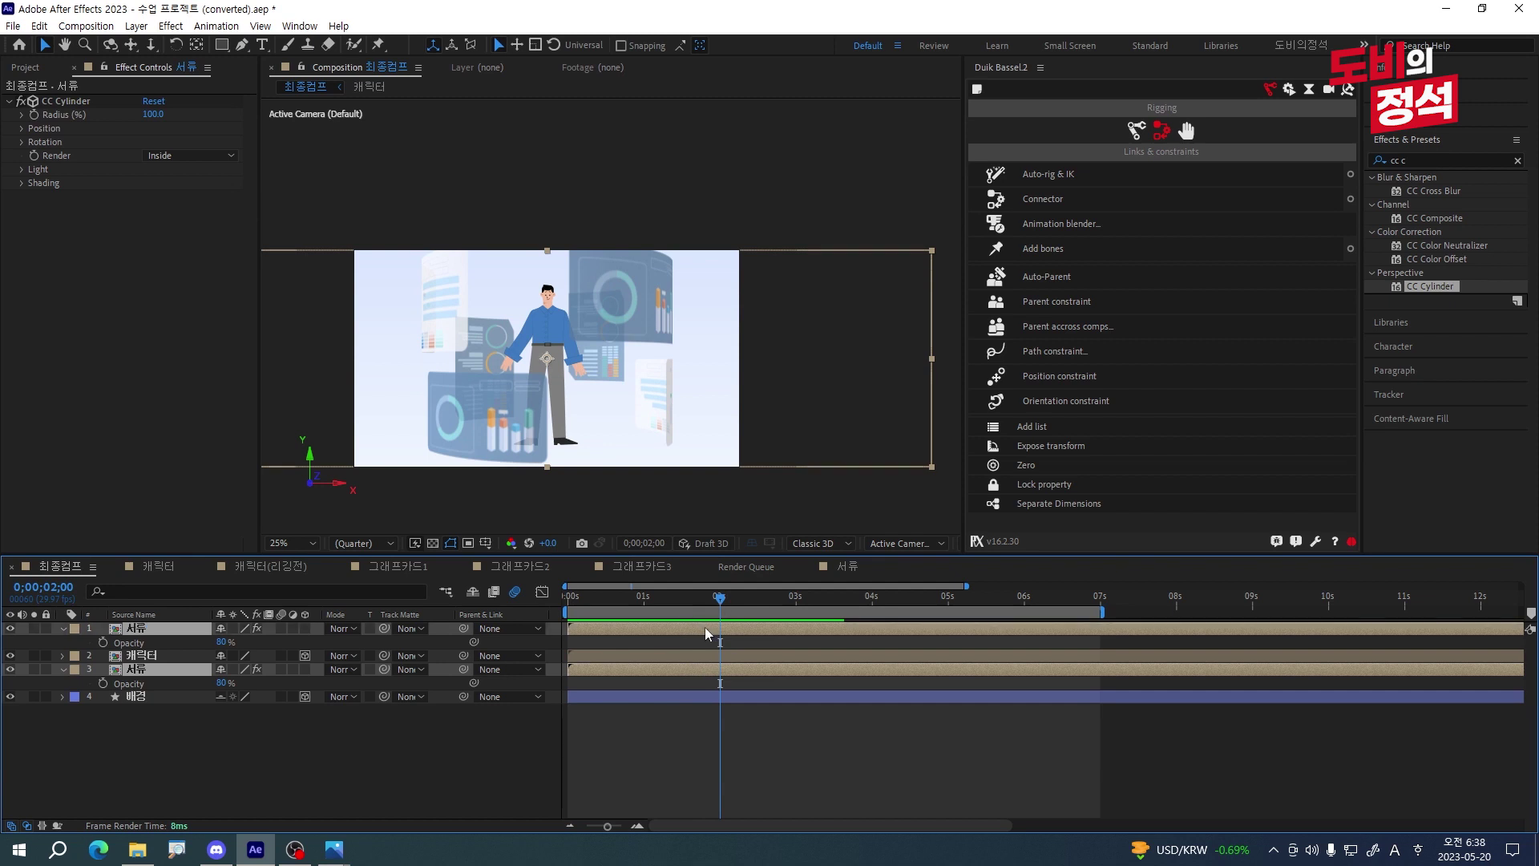
key("u")
left_click_drag(771, 652, 575, 715)
left_click_drag(618, 655, 715, 649)
left_click(694, 642)
left_click_drag(626, 609, 634, 615)
key("Home")
- Open the 캐릭터 composition and keyframe the 머리컨트롤러 Position at frame 0, lowering its Y value to about 11.9
left_click(139, 673)
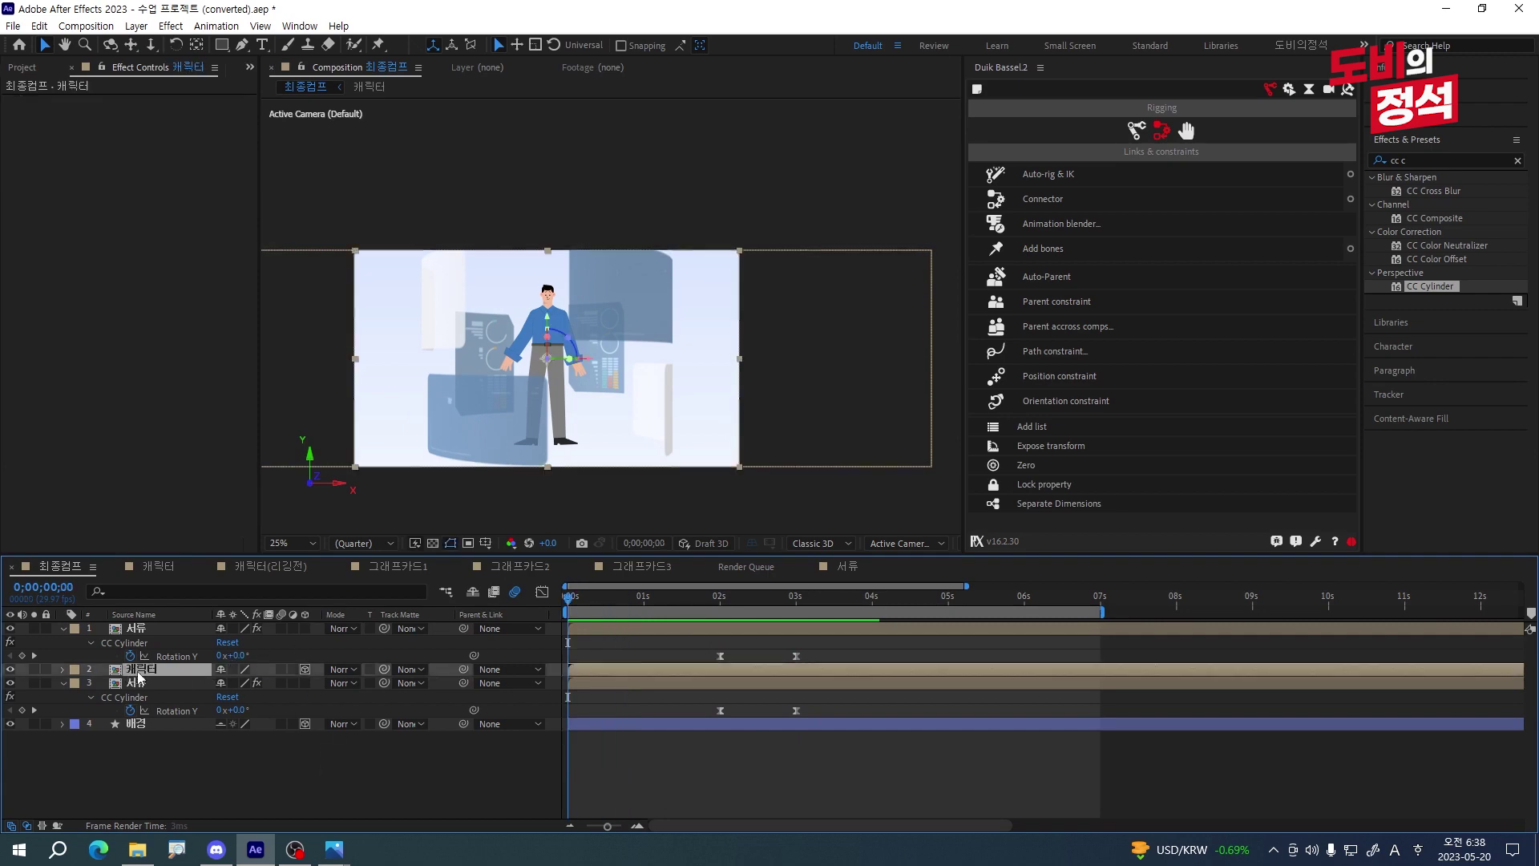
double_click(138, 671)
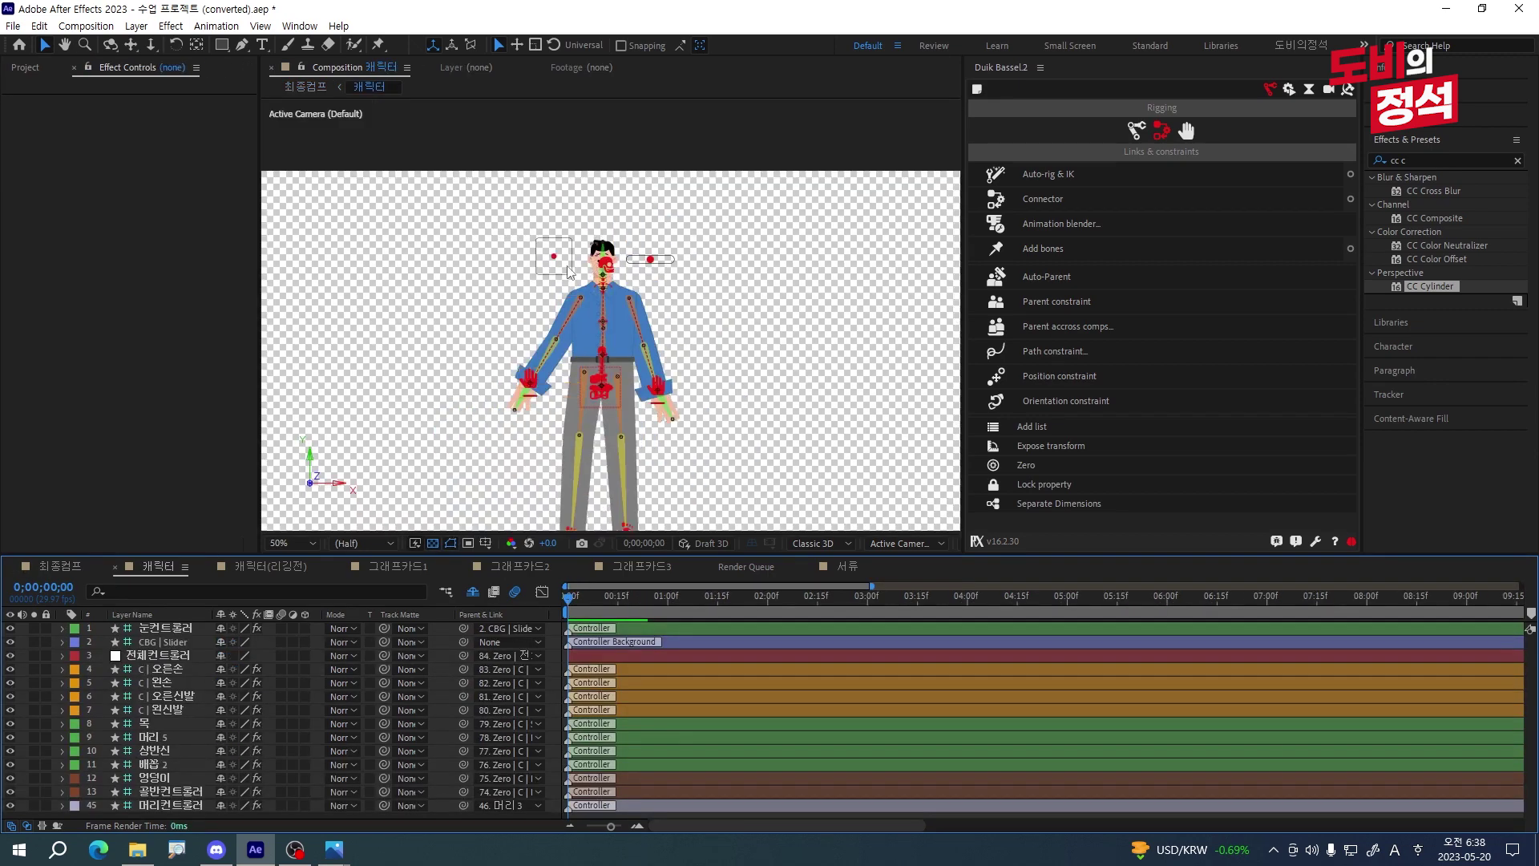
scroll(573, 255, "up", 4)
left_click(484, 265)
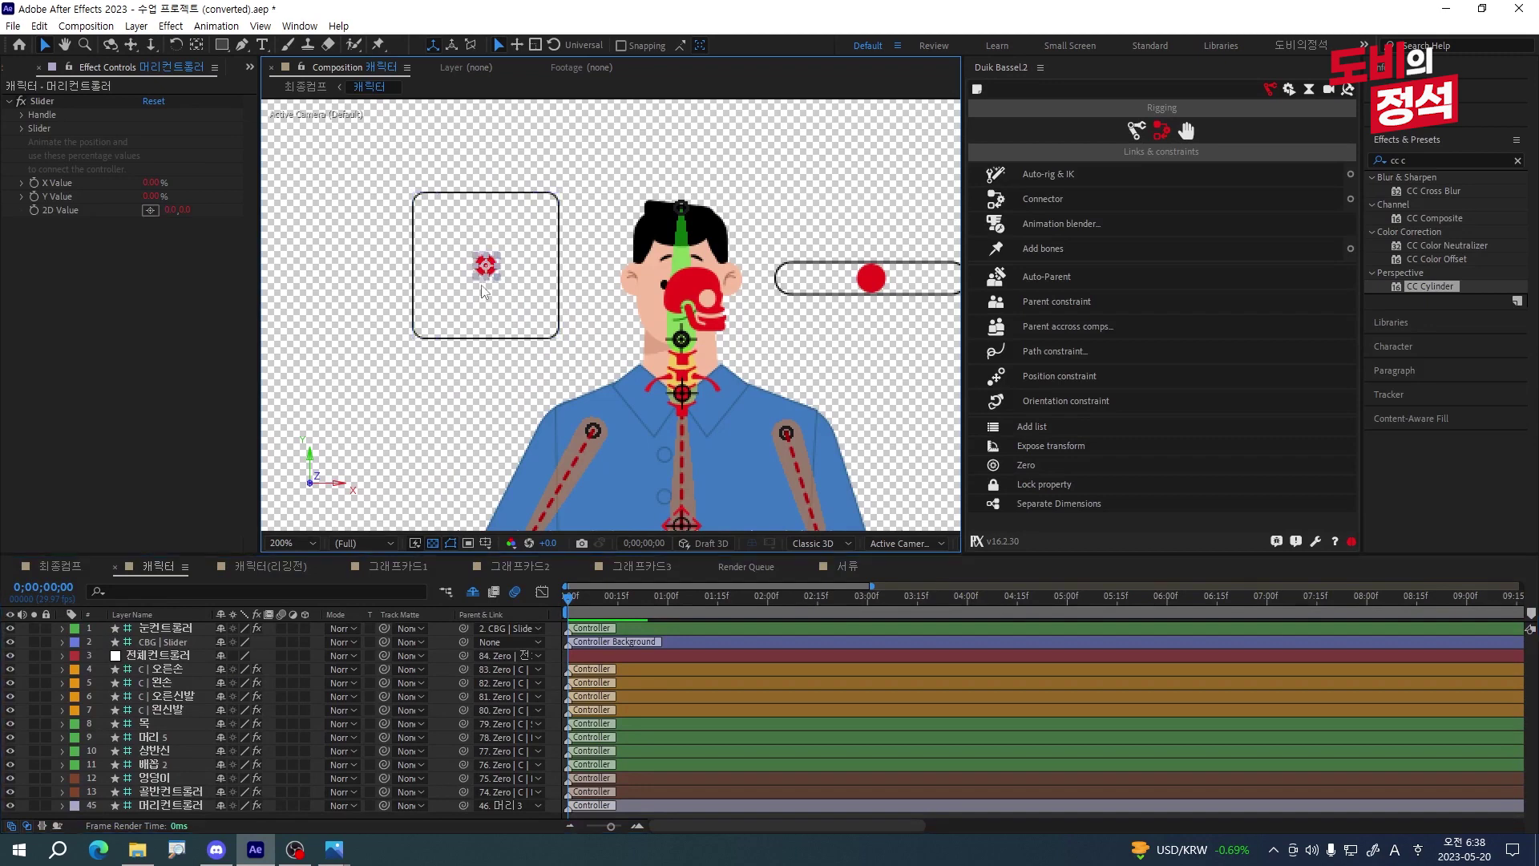
key("p")
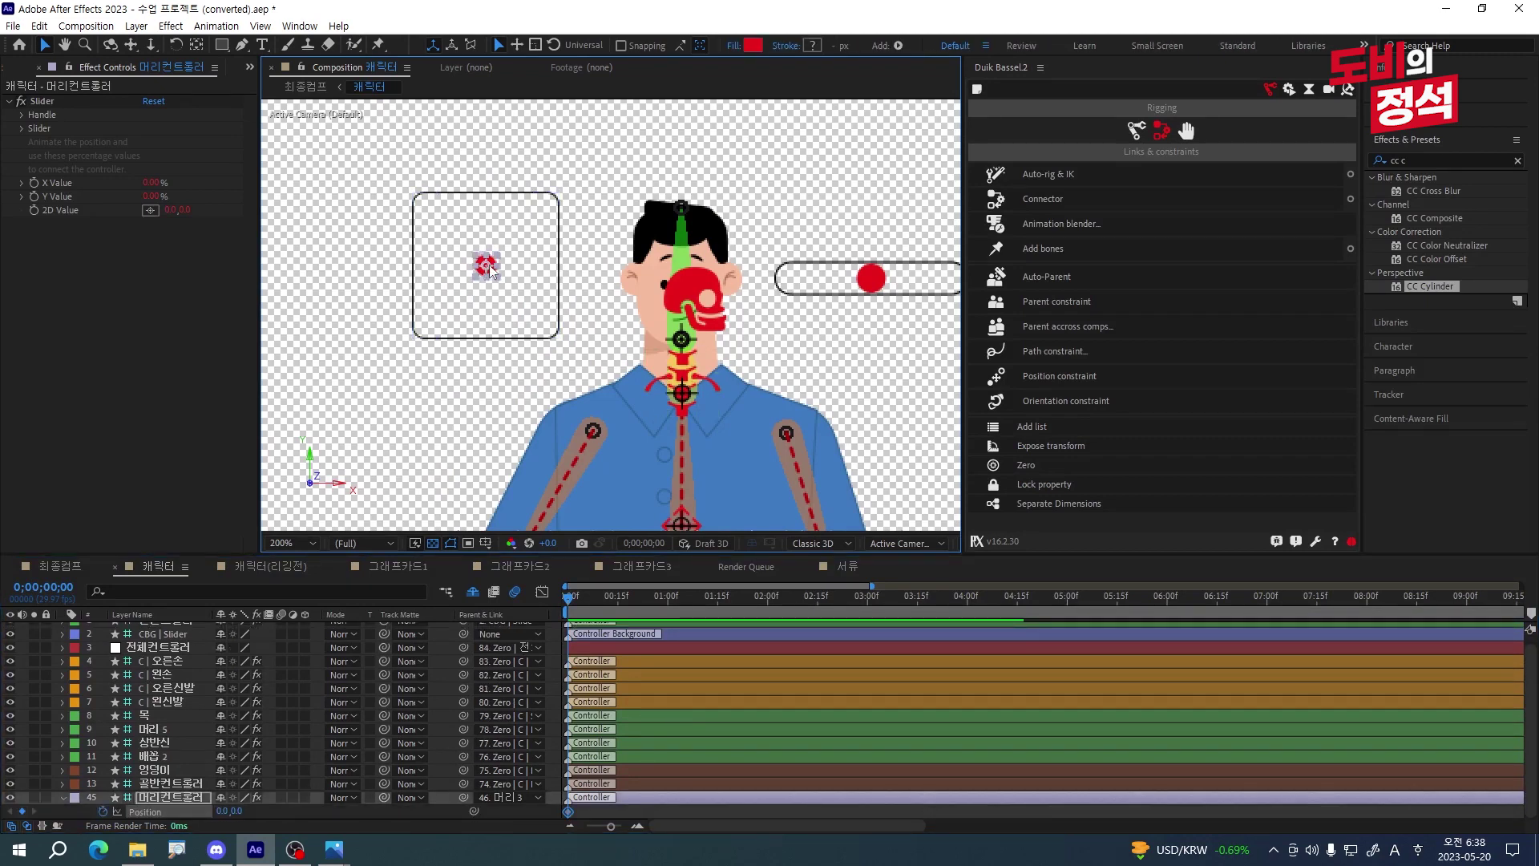
mouse_move(485, 266)
left_mouse_down()
mouse_move(485, 299)
mouse_move(485, 279)
left_mouse_up()
- Keyframe the 머리컨트롤러 Position Y at 0 on frame 20 and hold it with another keyframe at 1 second 10 frames
key("shift+Page_Down")
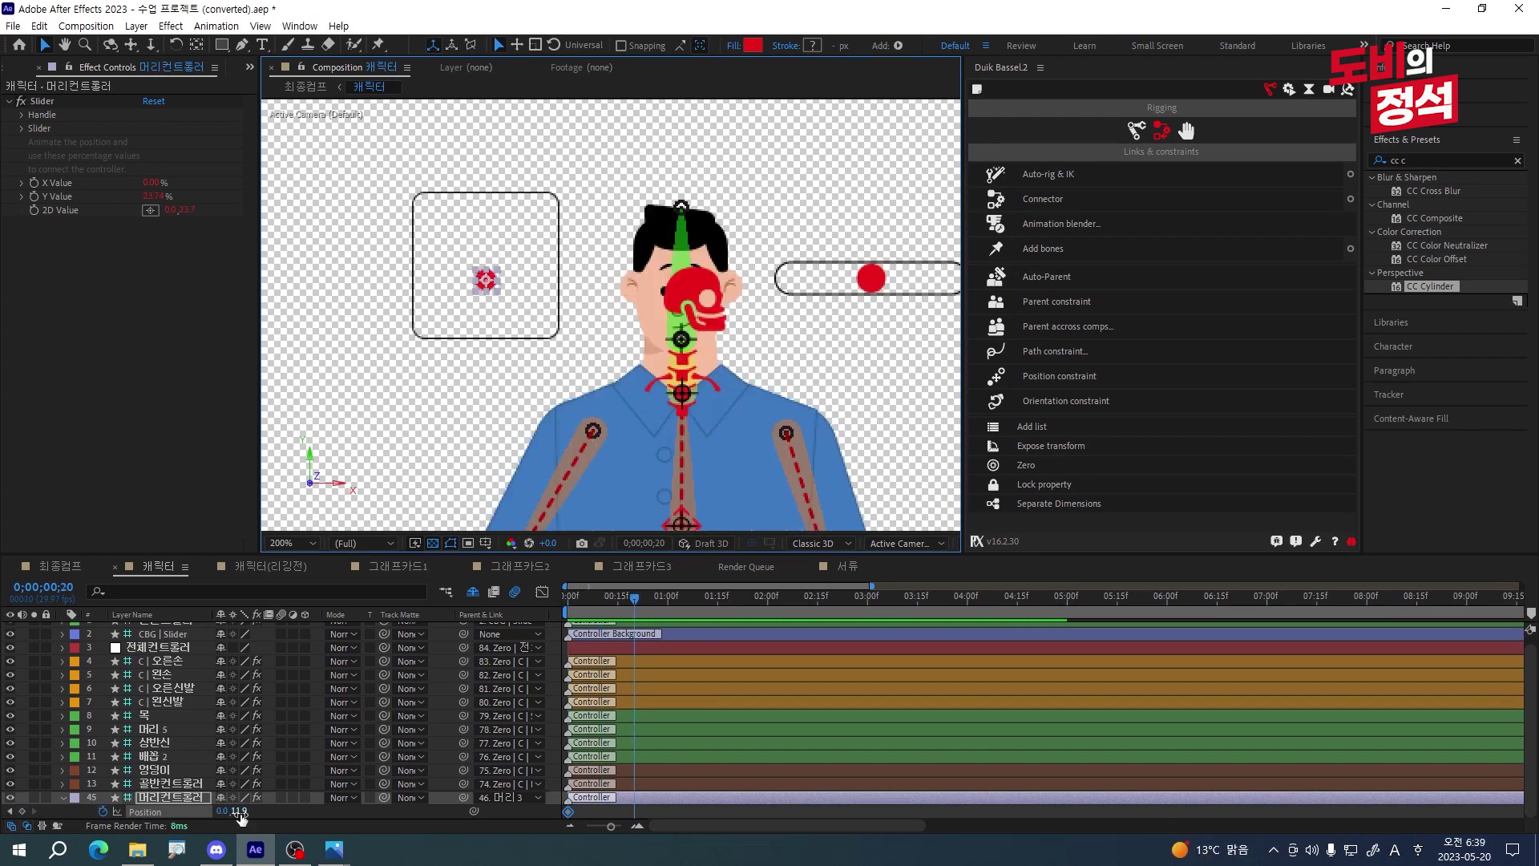
left_click(239, 811)
type("0")
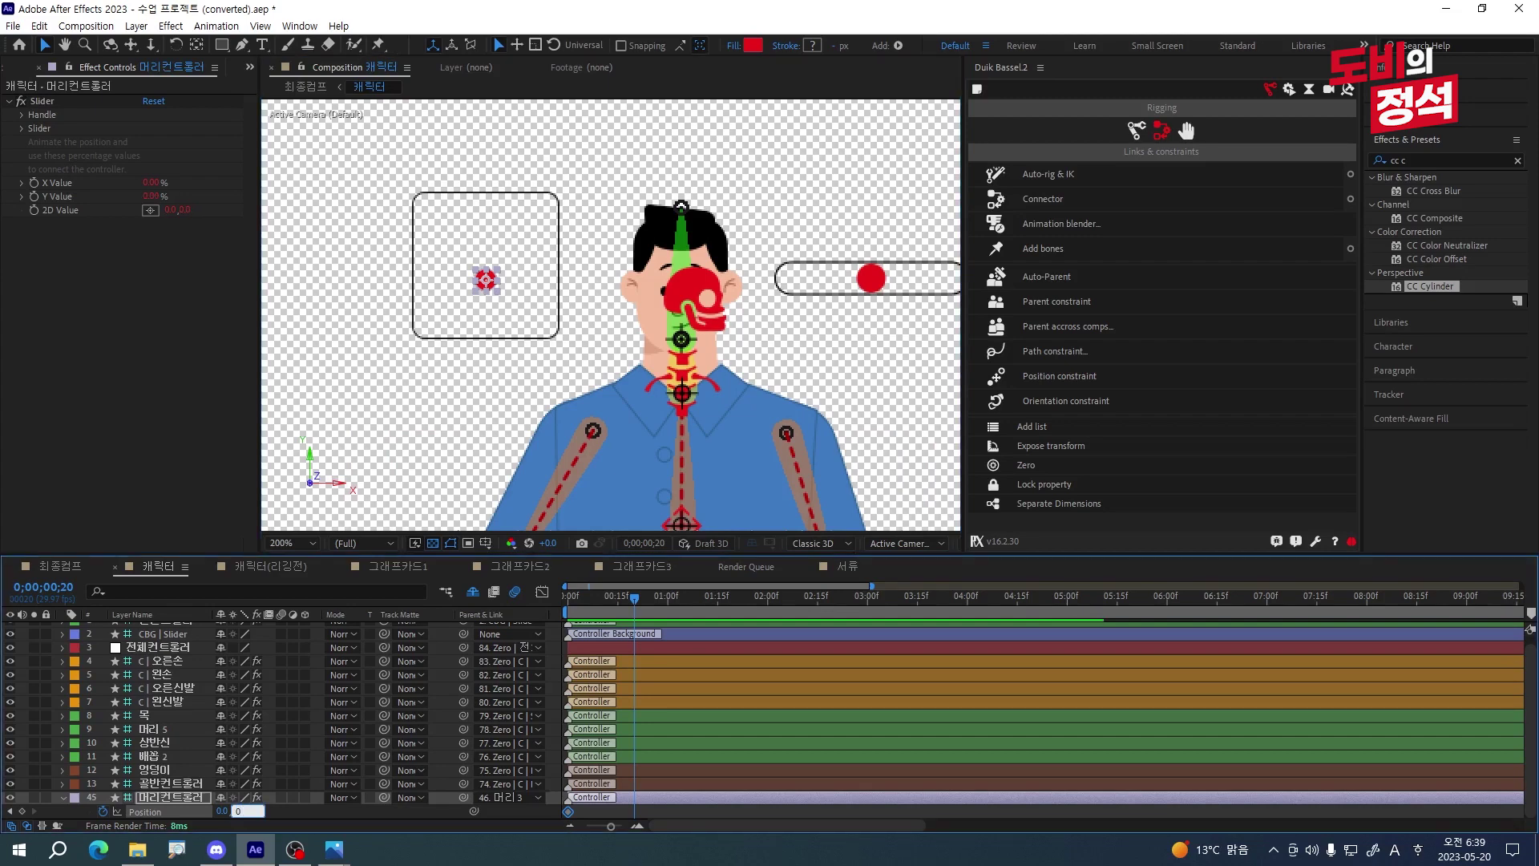
key("Return")
key("comma")
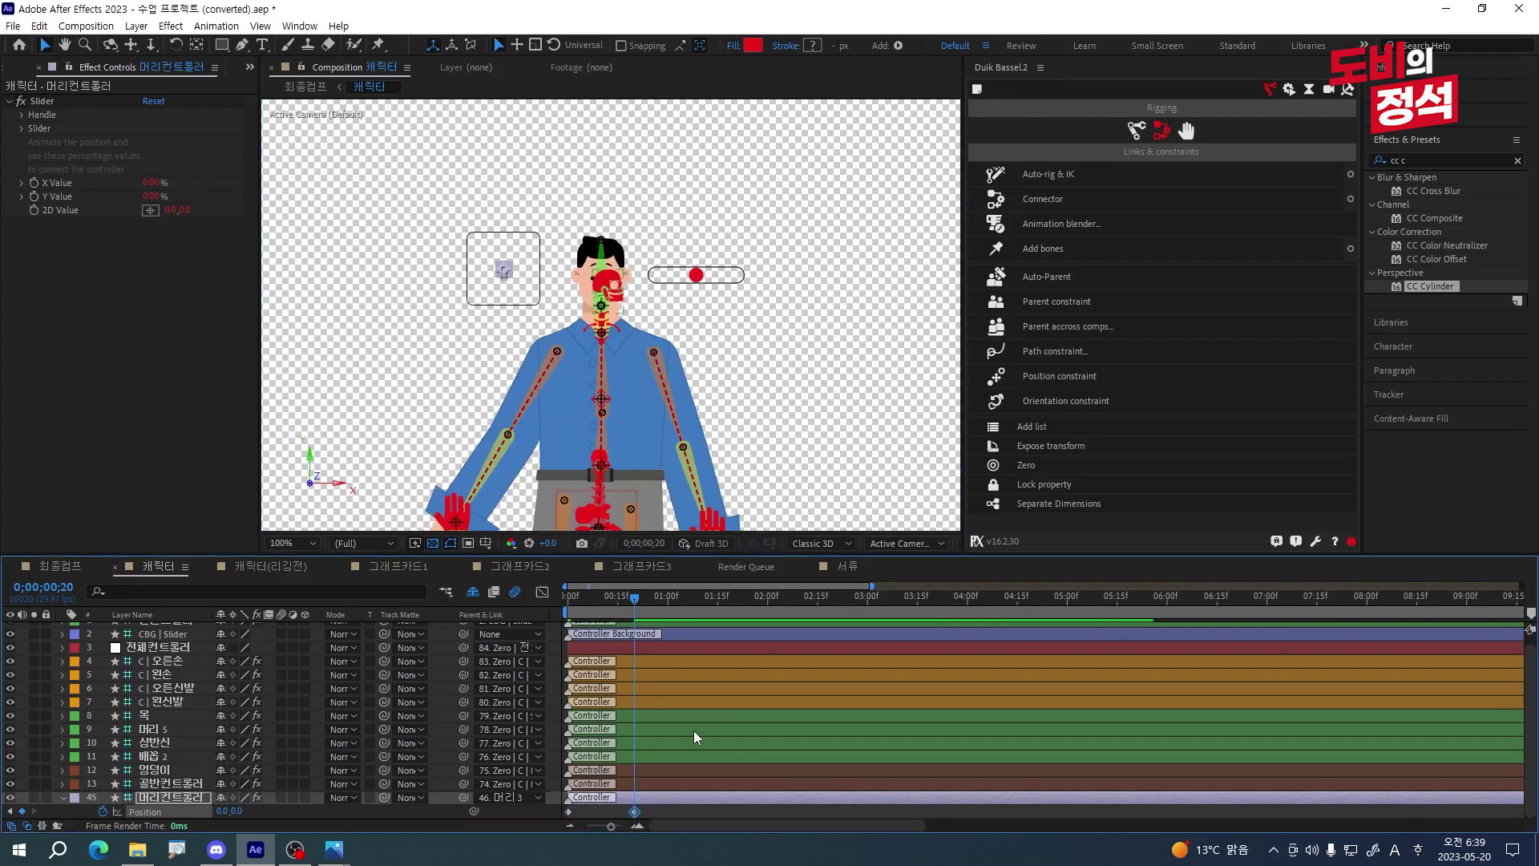
key("space")
key("alt+shift+p")
key("shift+Page_Down")
key("shift+Page_Down")
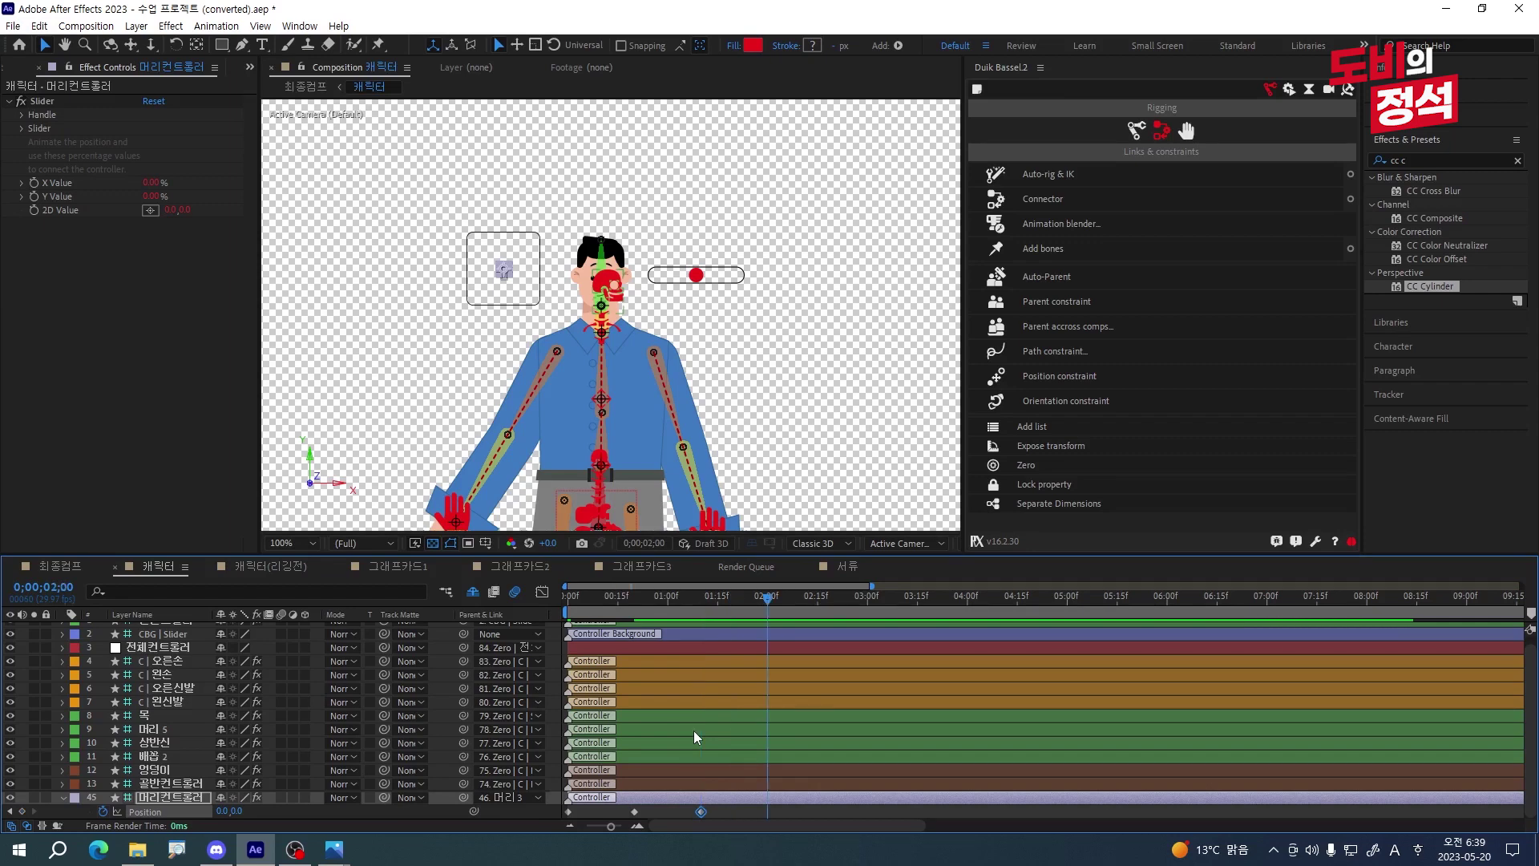
- Keyframe the 머리컨트롤러 Position at 2 seconds, moving the controller up and to the character's side to about -31.6, -19.8
scroll(437, 213, "up", 2)
left_click_drag(501, 285, 471, 271)
scroll(705, 353, "up", 3)
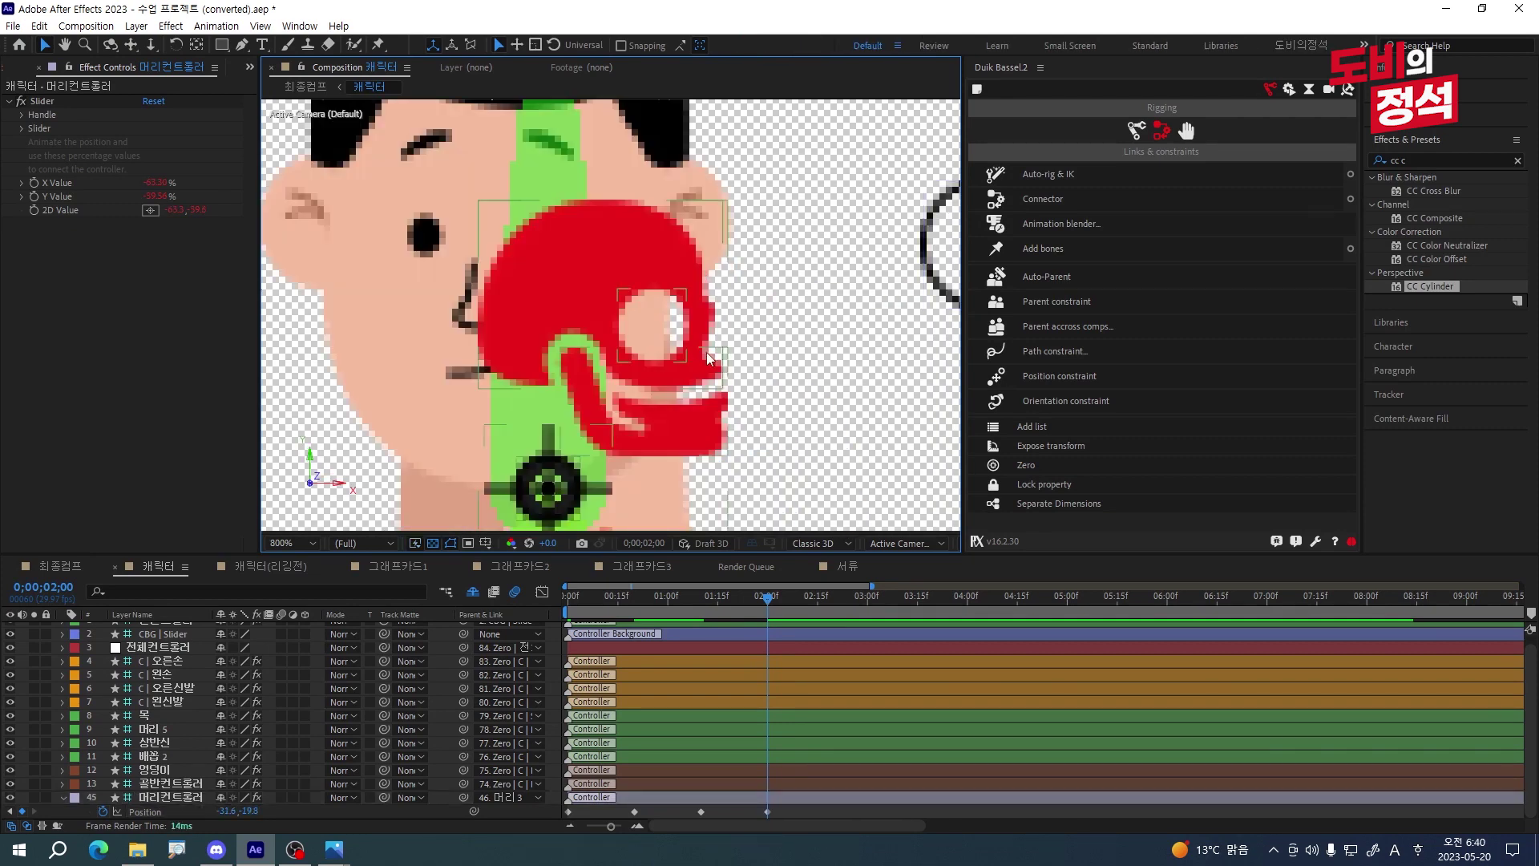
scroll(743, 356, "down", 8)
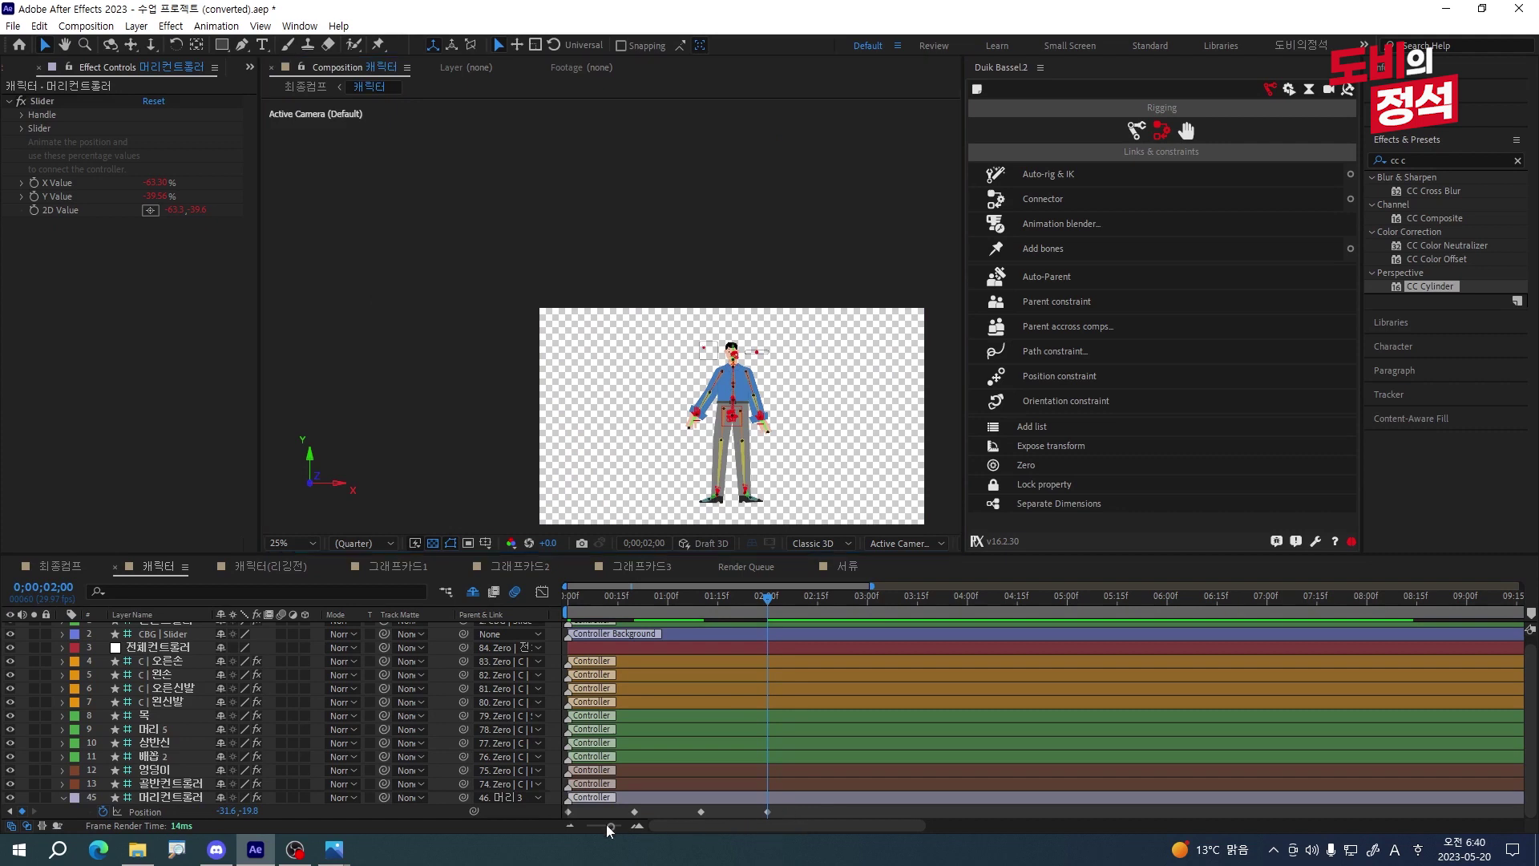
- Apply Easy Ease to all 머리컨트롤러 Position keyframes and adjust their speed curve in the Graph Editor
left_click(556, 809)
left_click(831, 809)
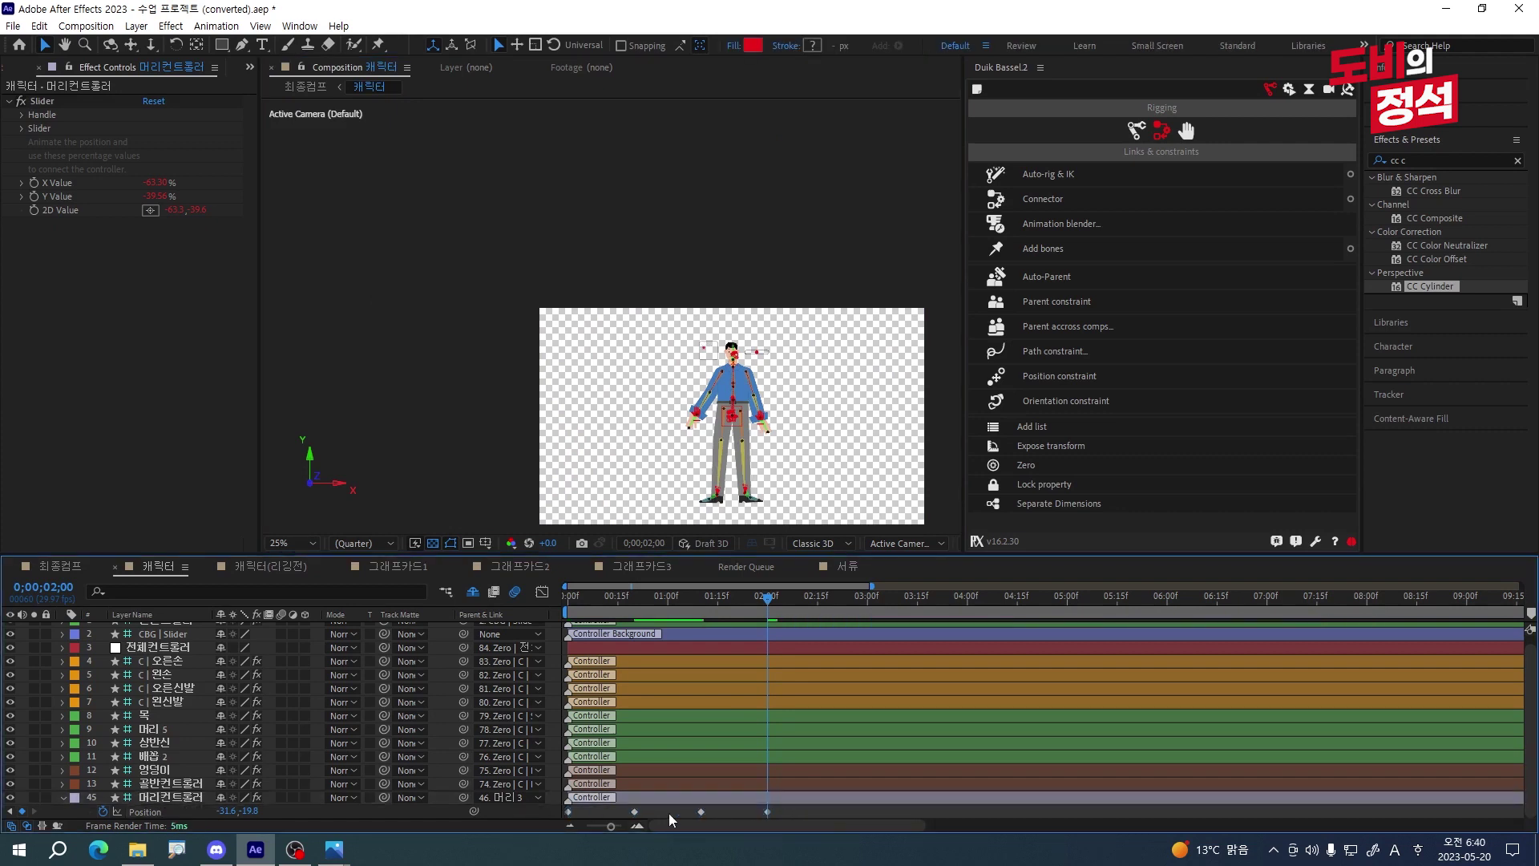
left_click_drag(834, 809, 531, 817)
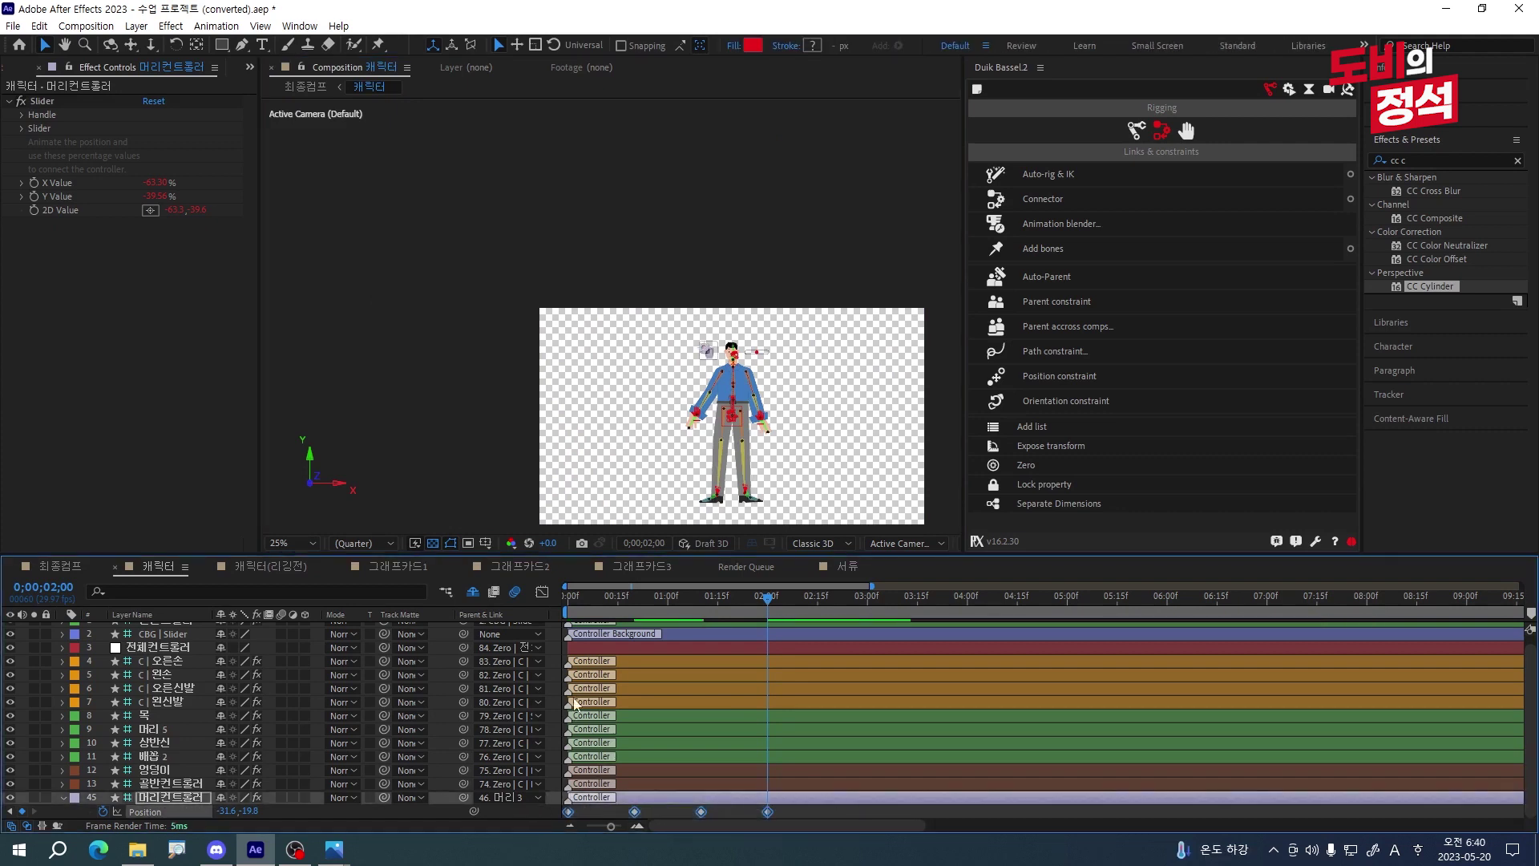
left_click(543, 593)
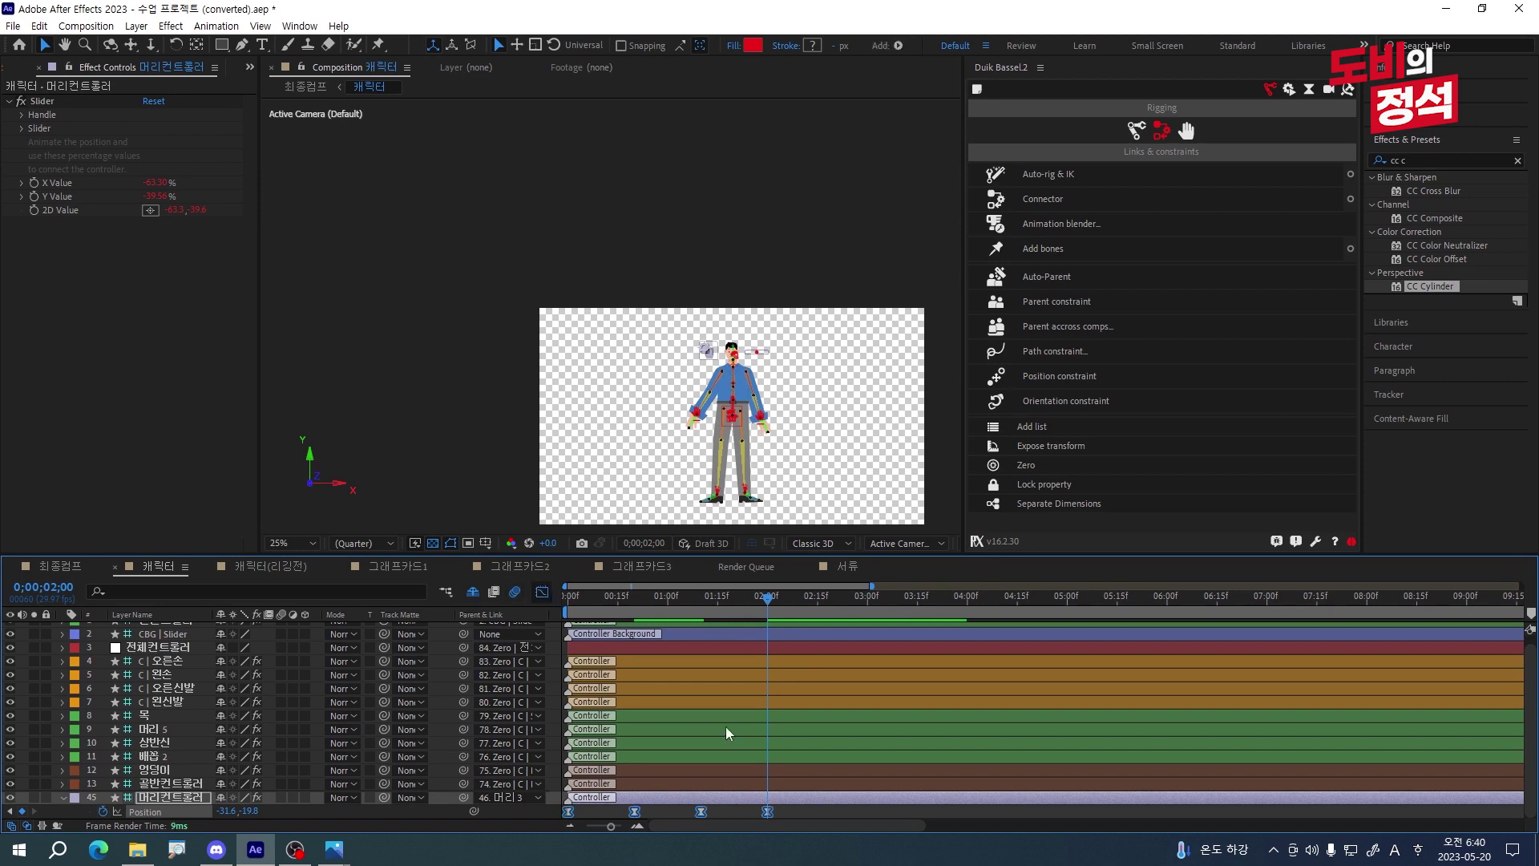
left_click_drag(561, 790, 734, 760)
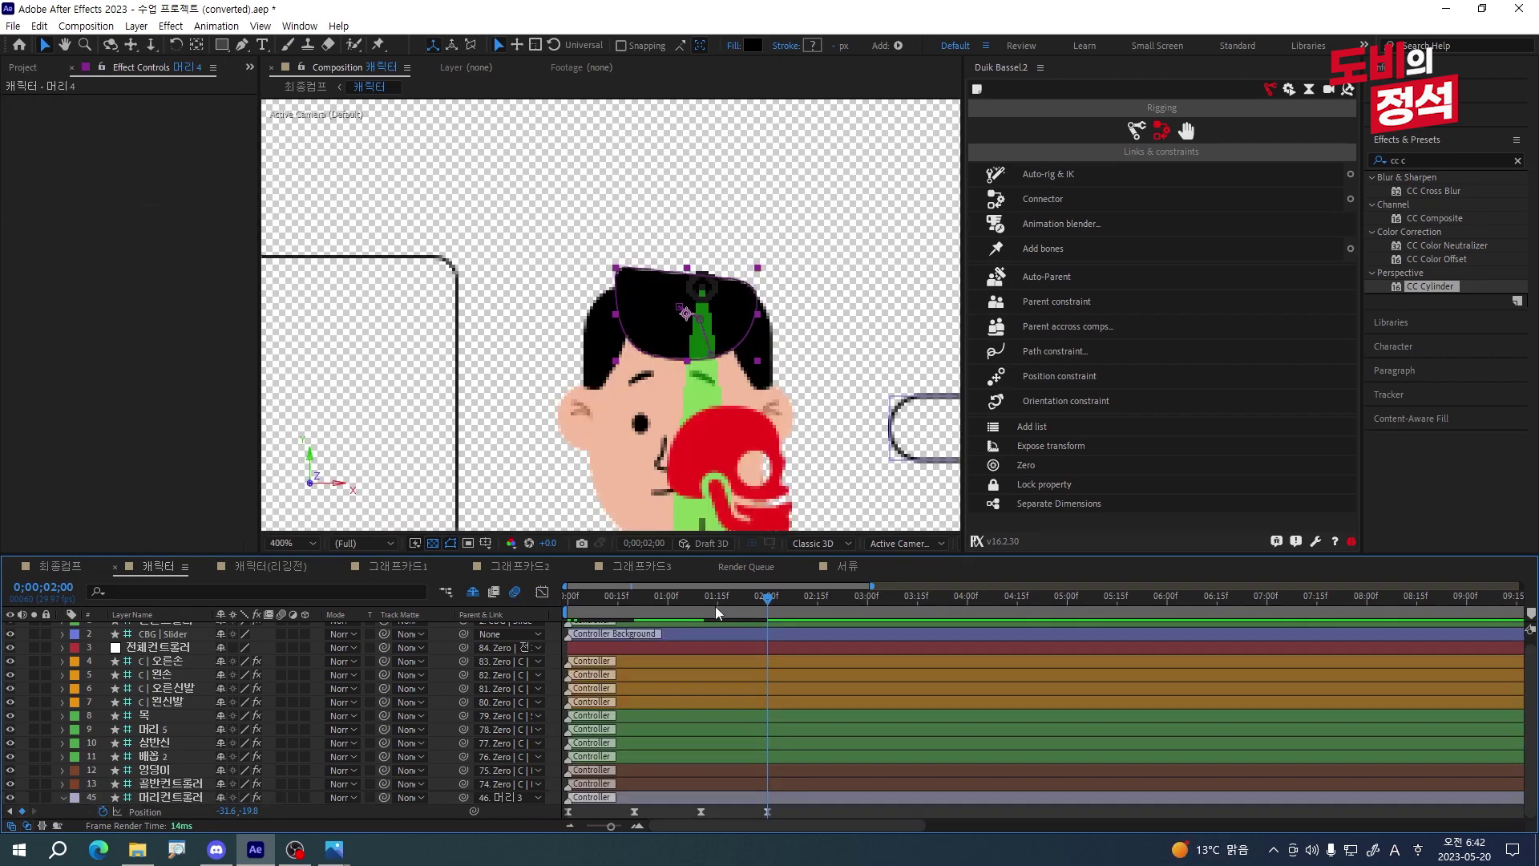
- Keyframe the C | 왼손 Position at 1 second 22 frames and raise the hand to about -68, -165.5 at 2 seconds 12 frames
left_click_drag(715, 606, 740, 606)
scroll(574, 448, "down", 4)
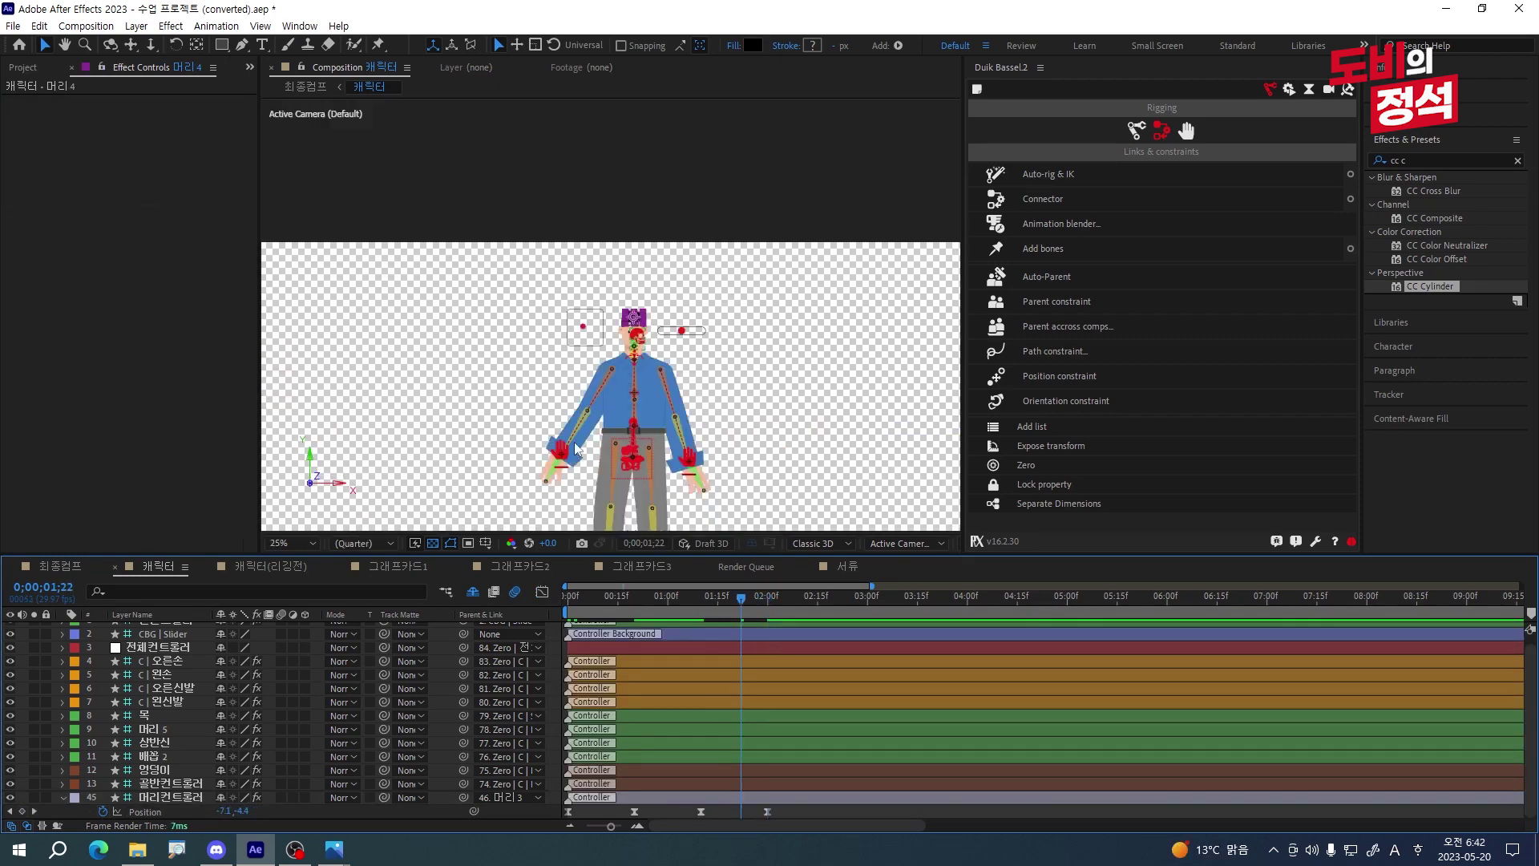
scroll(553, 456, "up", 5)
left_click(636, 369)
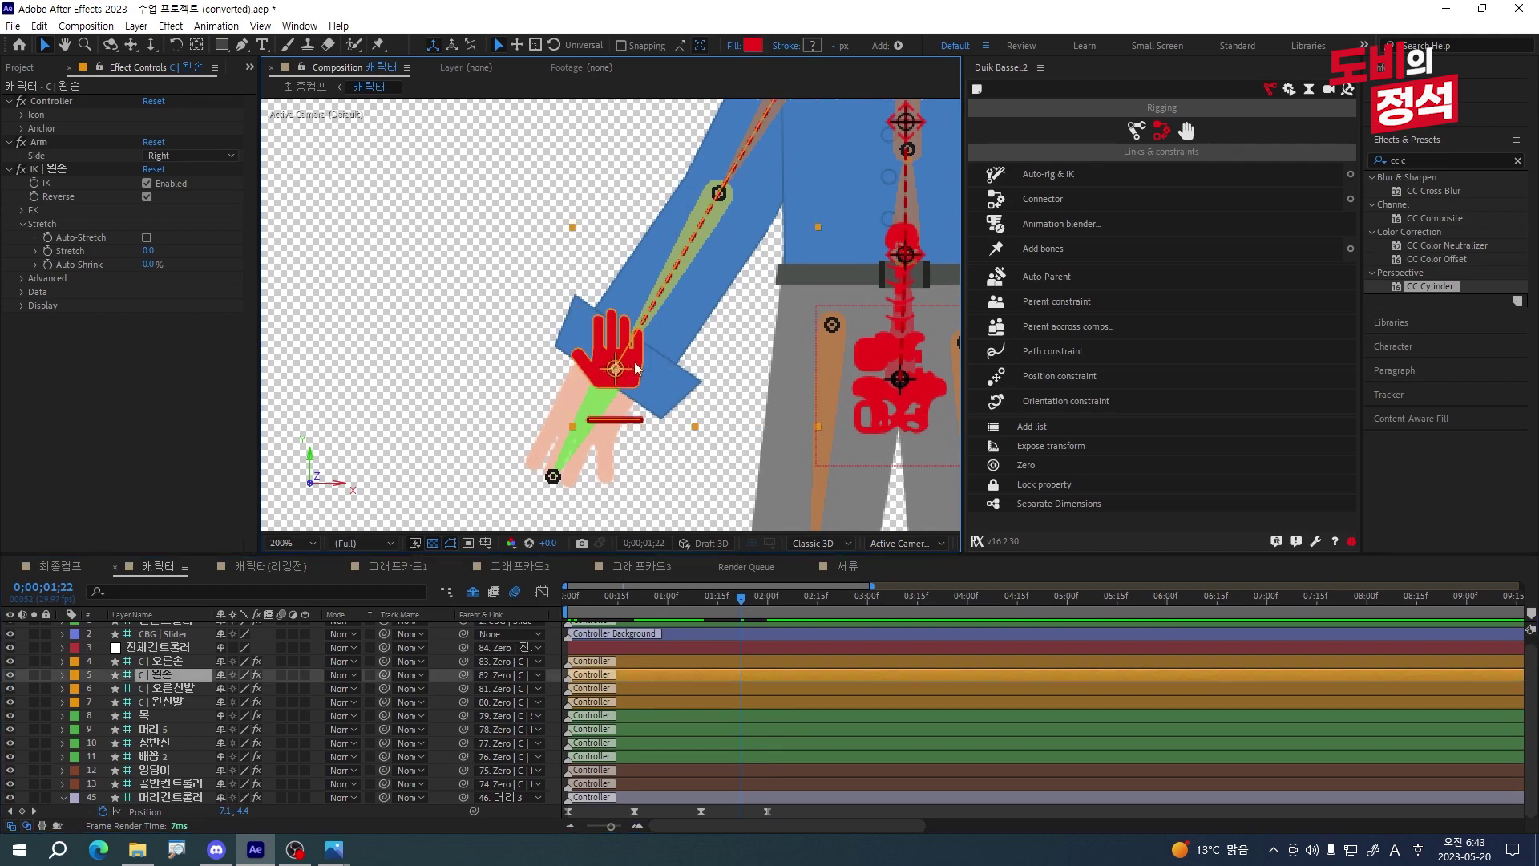
key("alt+shift+p")
key("shift+Page_Down")
key("shift+Page_Down")
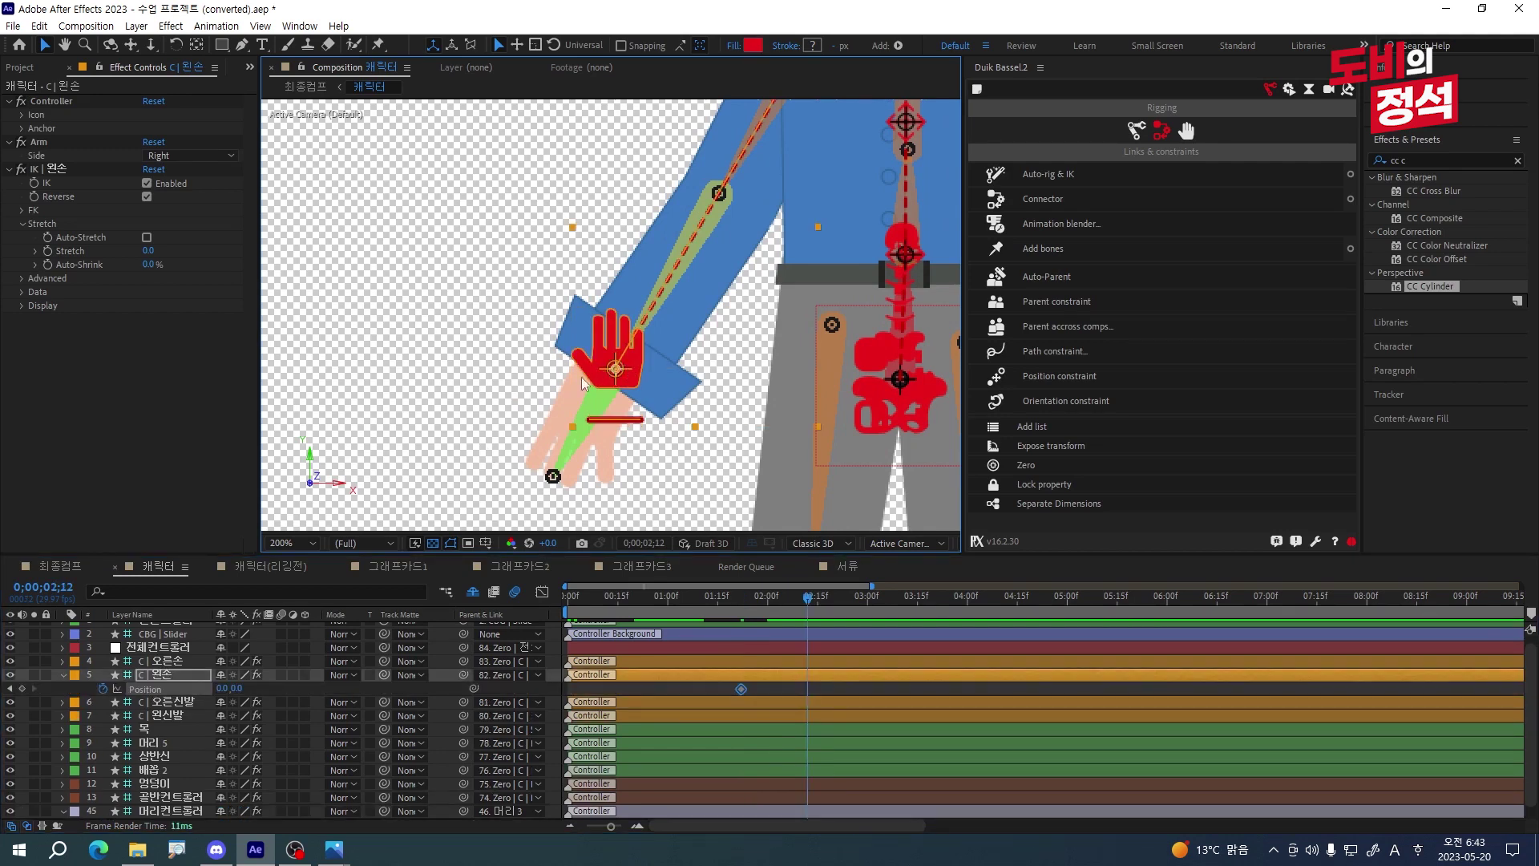
left_click_drag(625, 374, 515, 104)
scroll(515, 282, "down", 1)
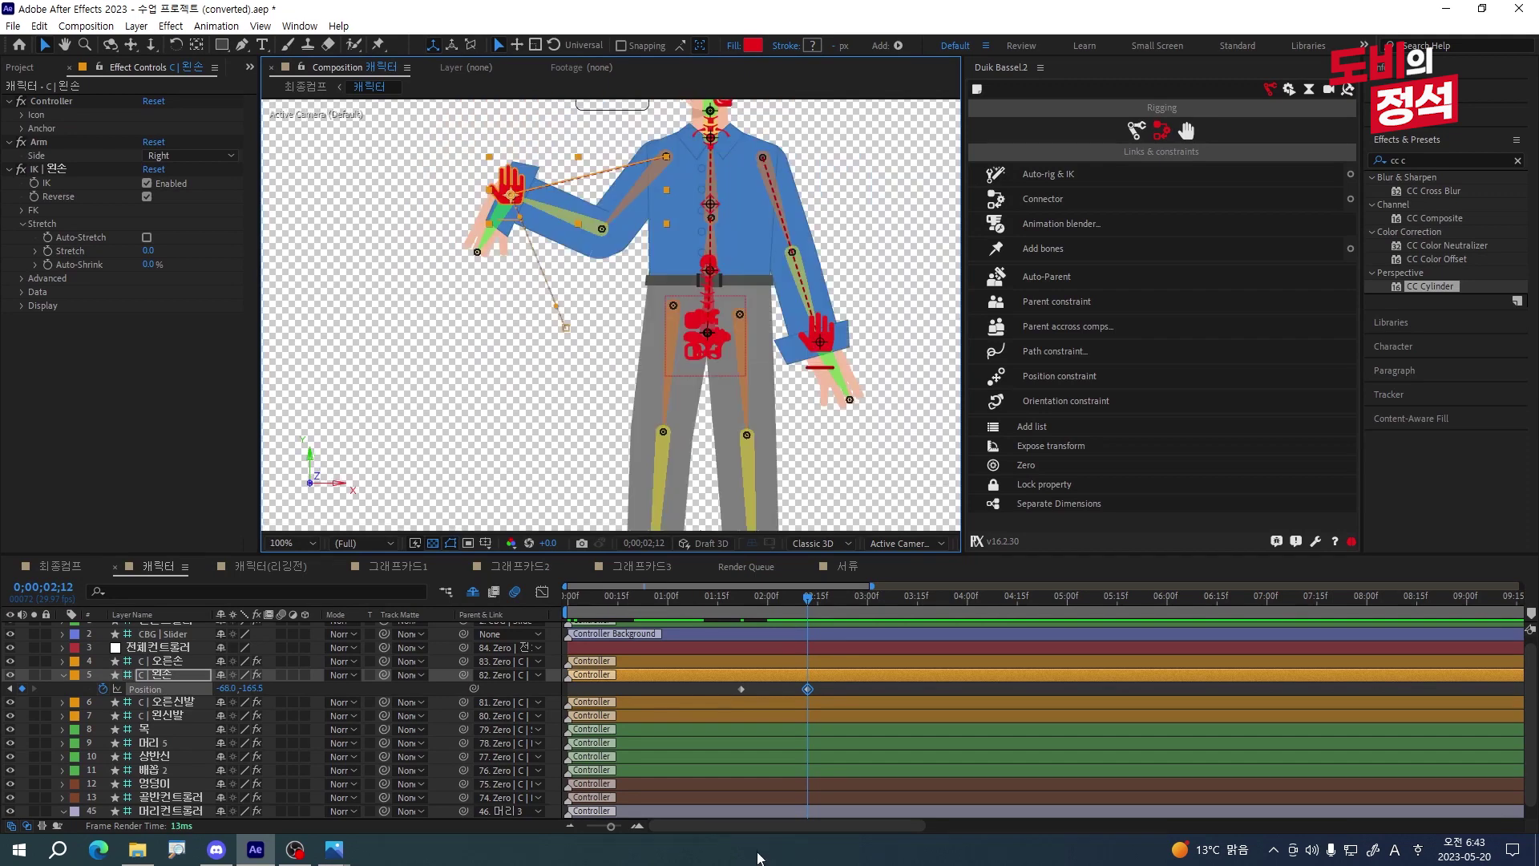
- Keyframe the C | 왼손 Rotation at 1;22, then set it to 100° at 2;12 and reposition the hand to about -61, -191.5
left_click_drag(744, 613, 729, 611)
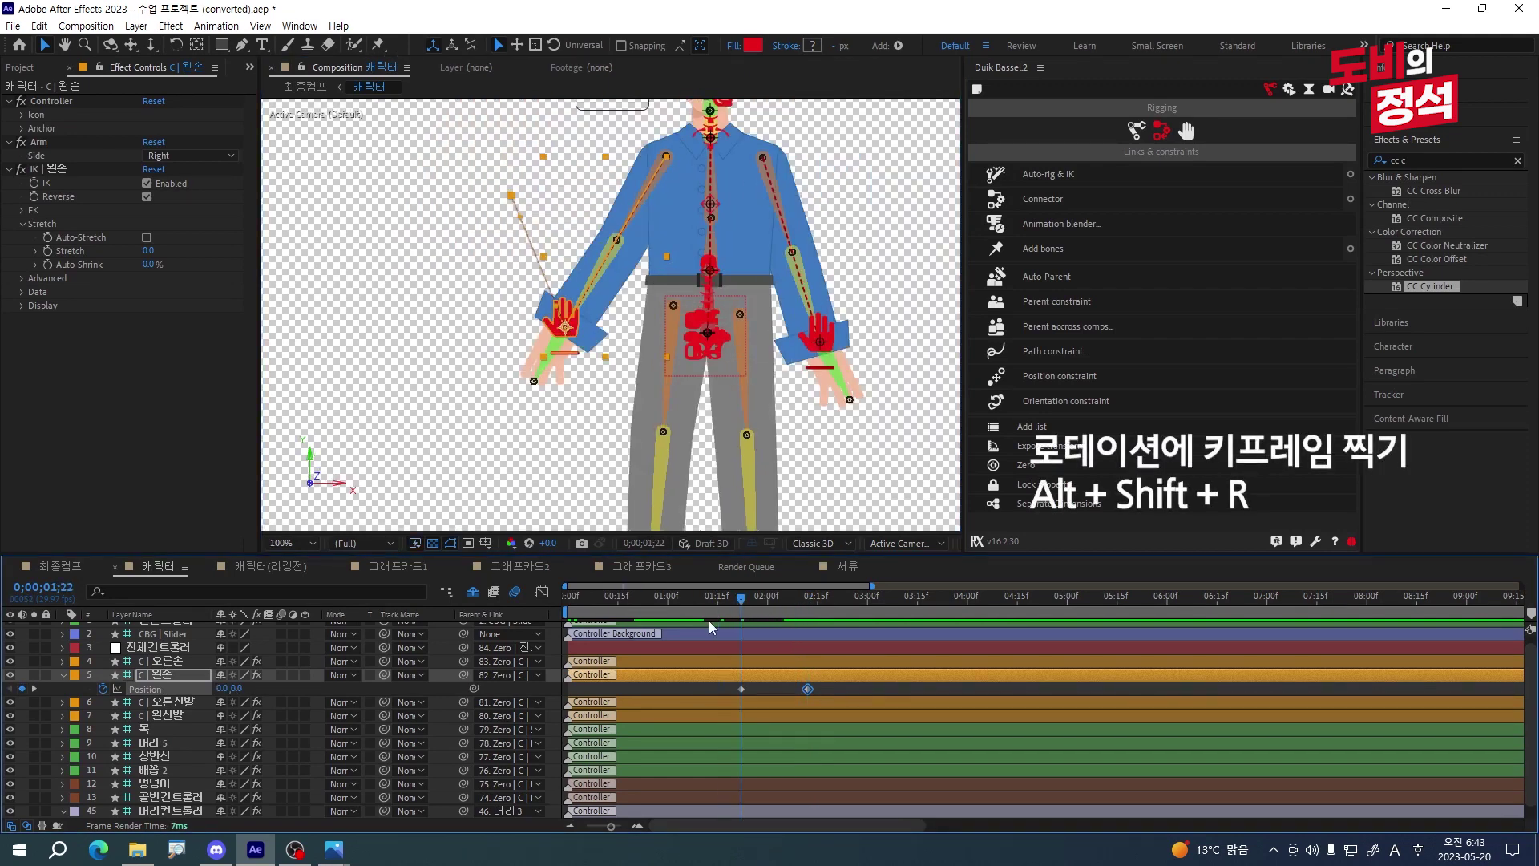
key("alt+shift+r")
key("k")
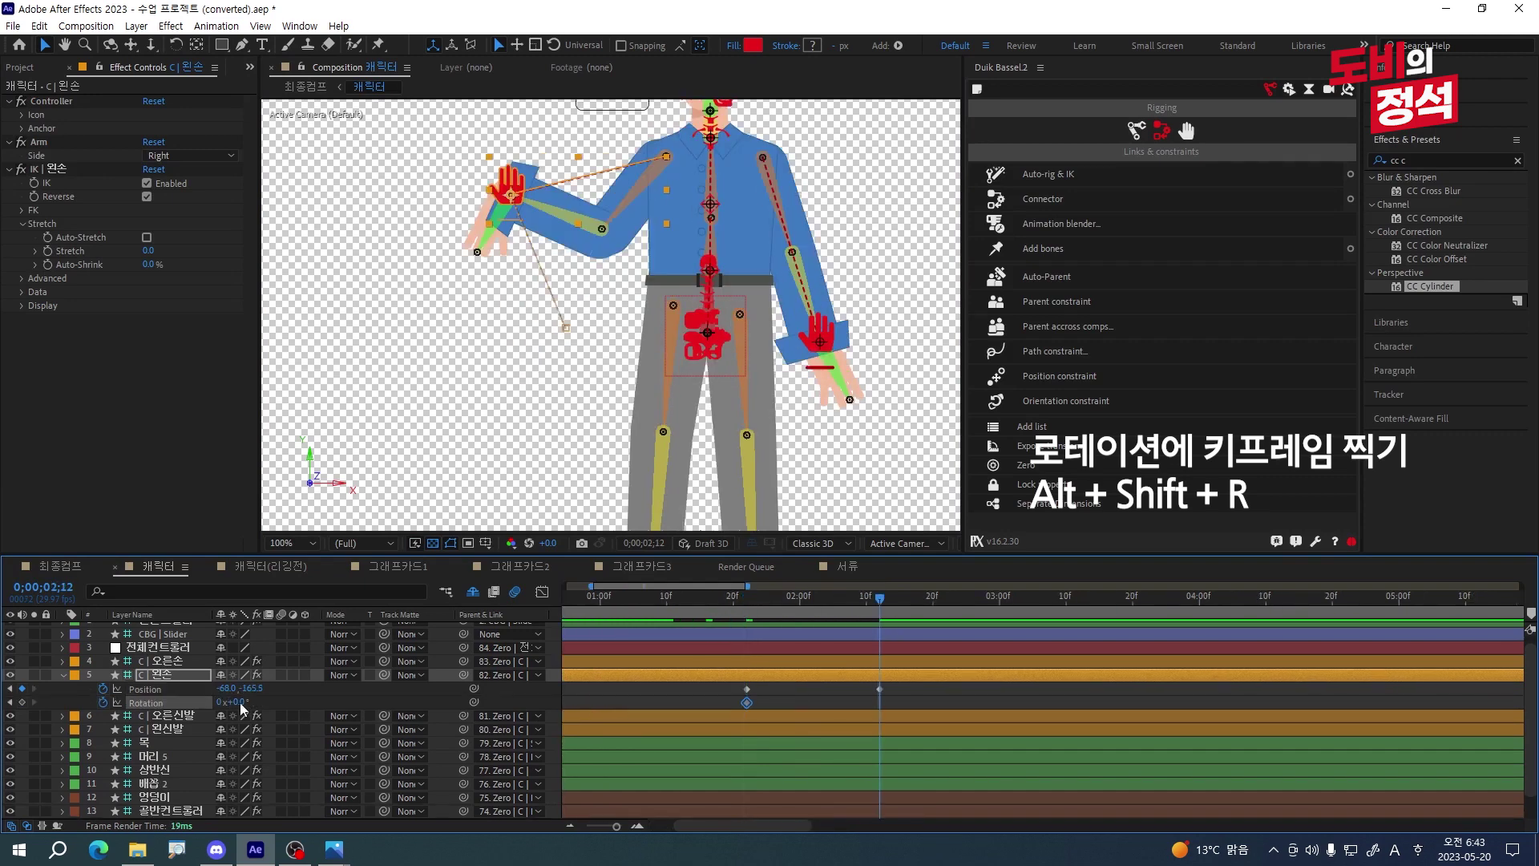
left_click_drag(241, 705, 316, 705)
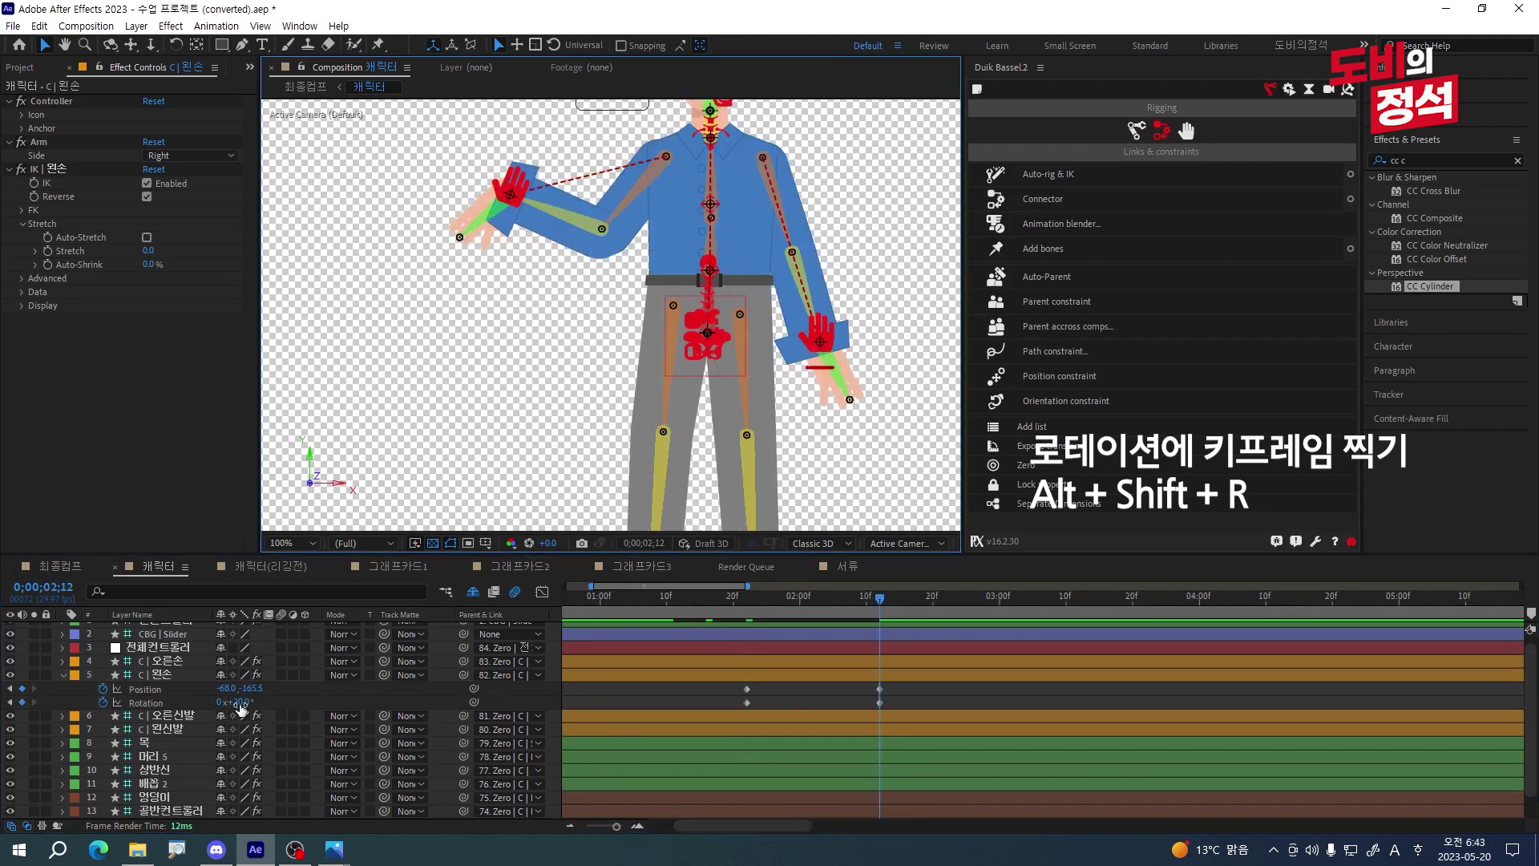
left_click_drag(241, 705, 288, 706)
left_click(398, 697)
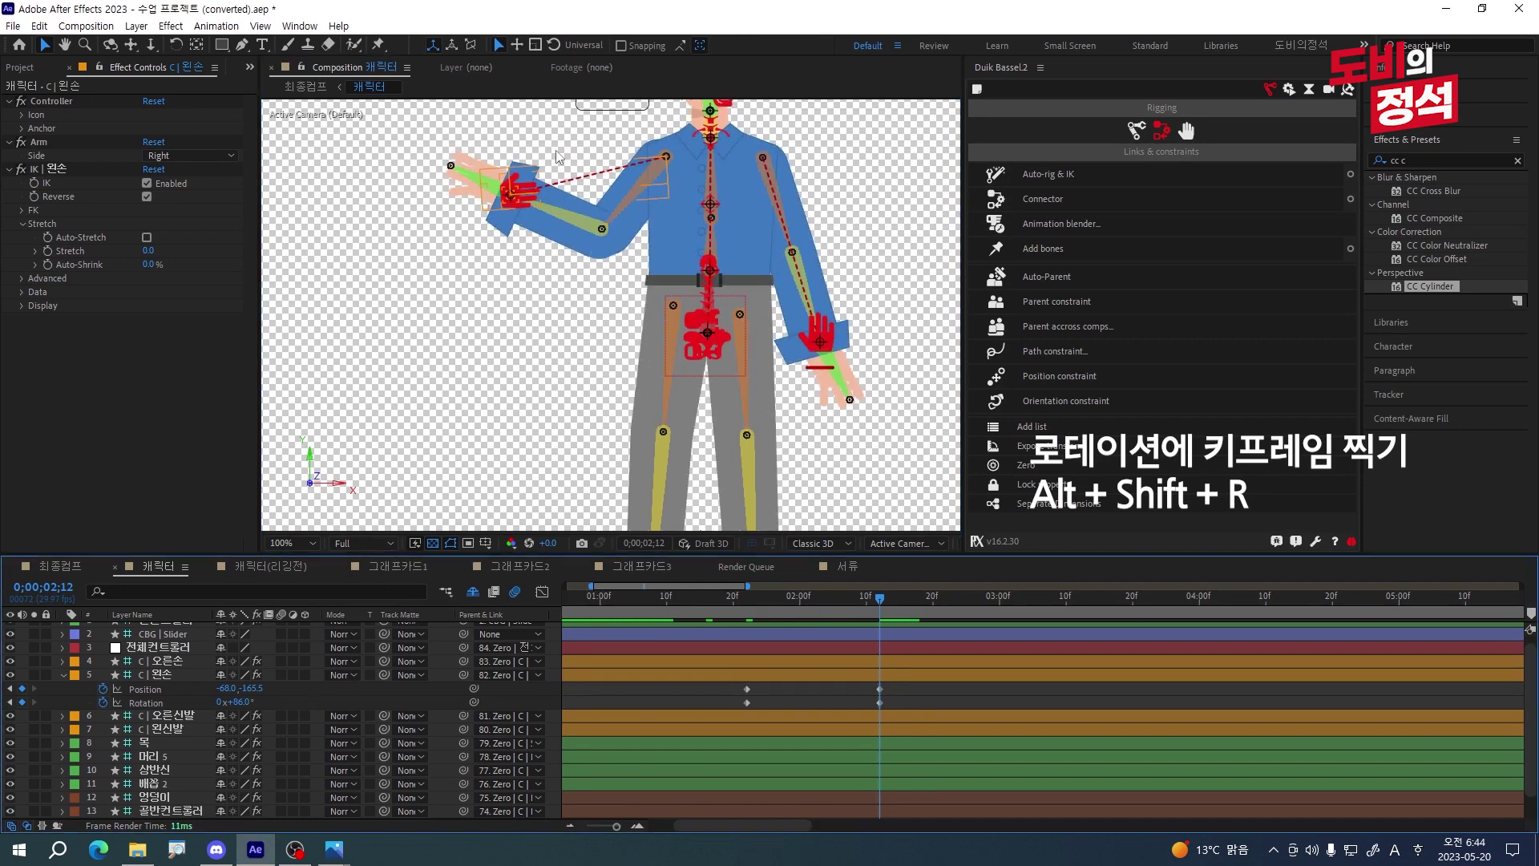
left_click_drag(521, 205, 521, 165)
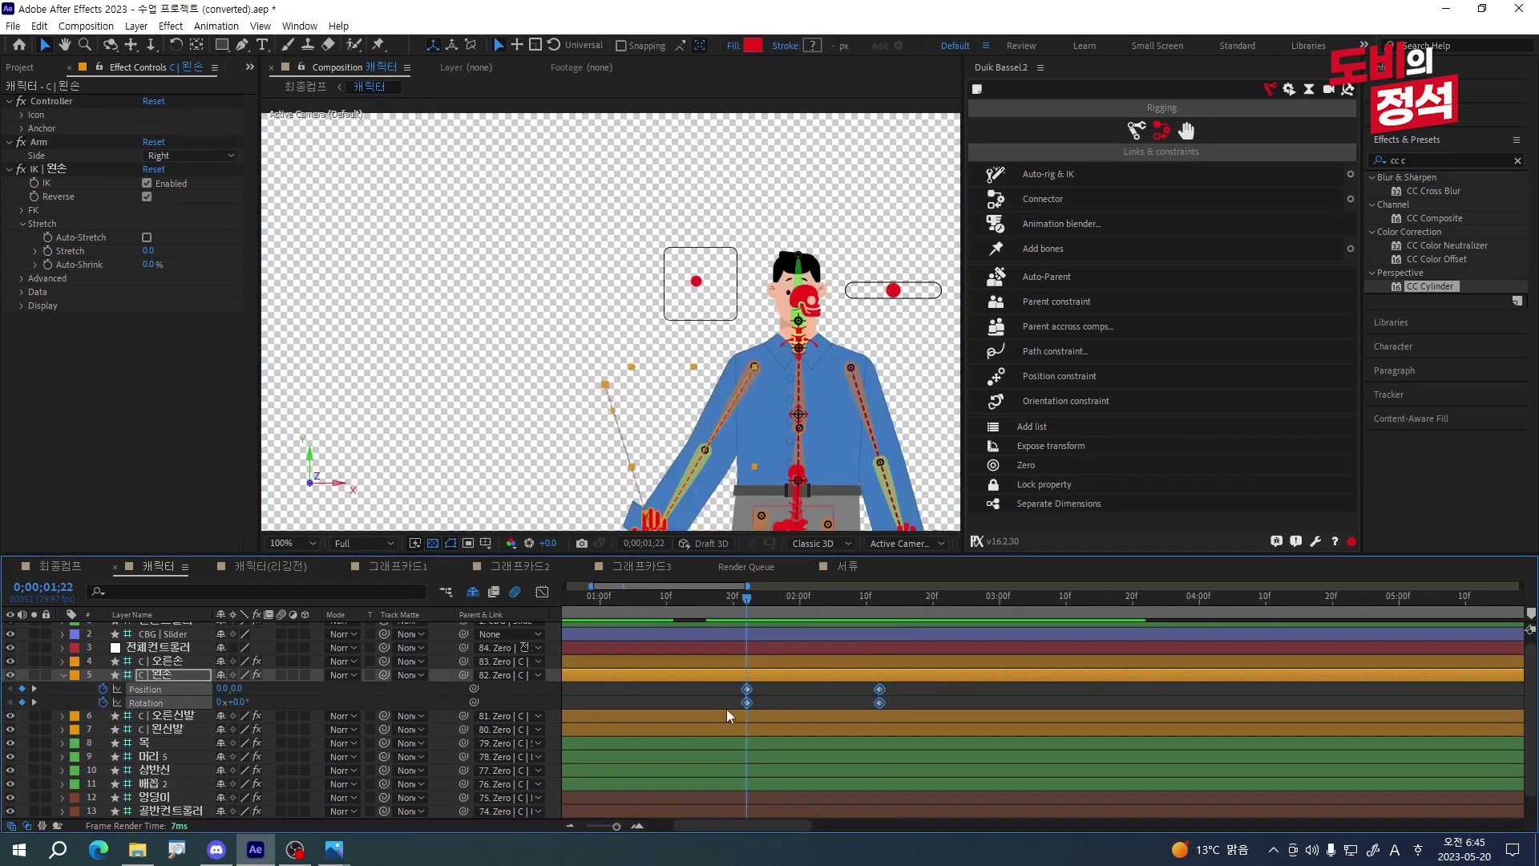
- Apply Easy Ease to the C | 왼손 Position and Rotation keyframes and check their speed graph
key("F9")
key("shift+F3")
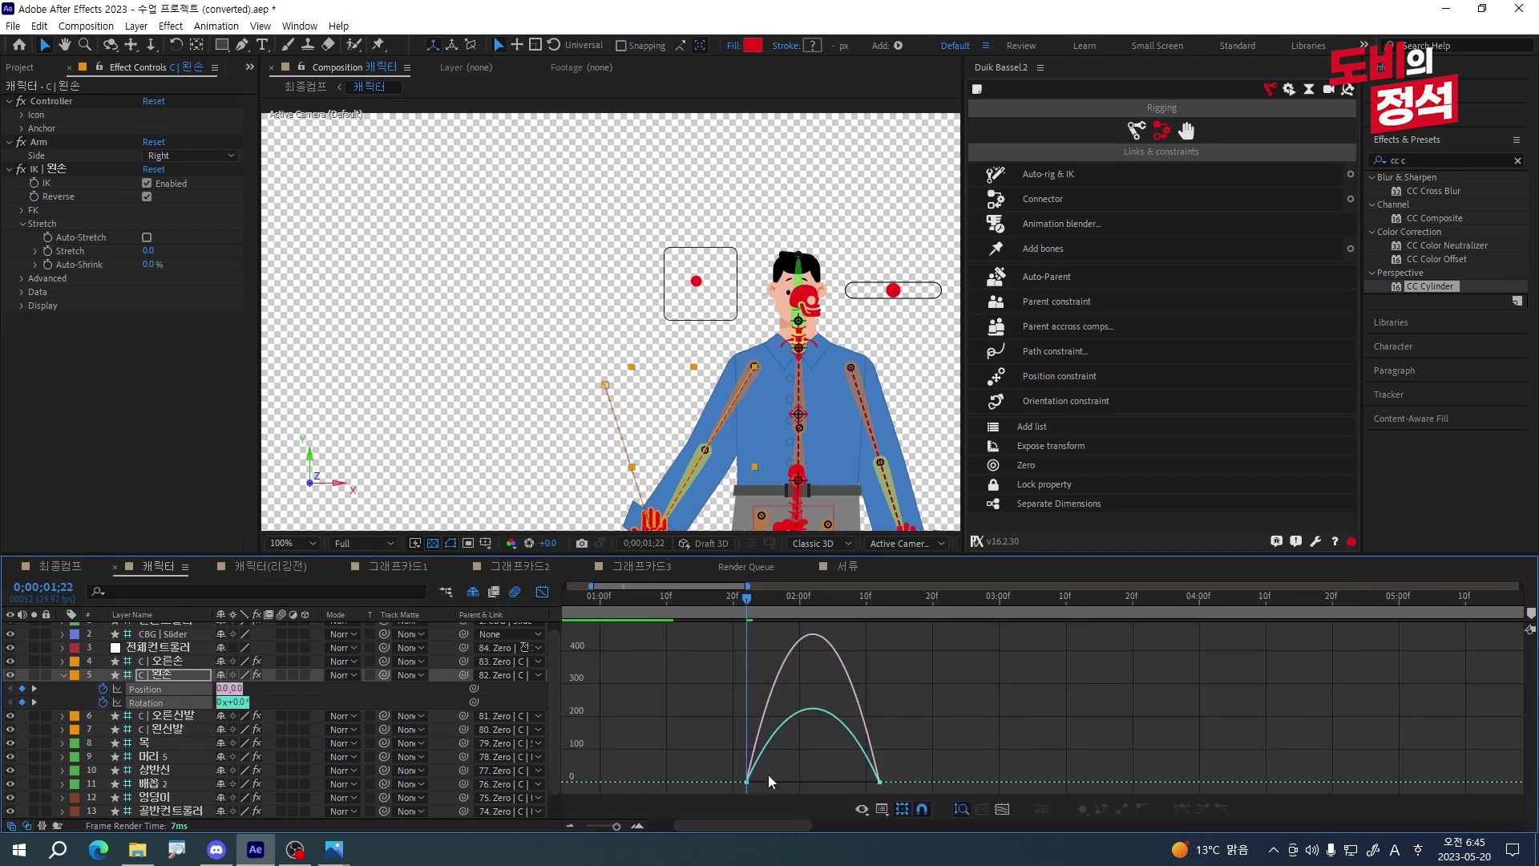
key("shift+F3")
key("k")
left_click(902, 676)
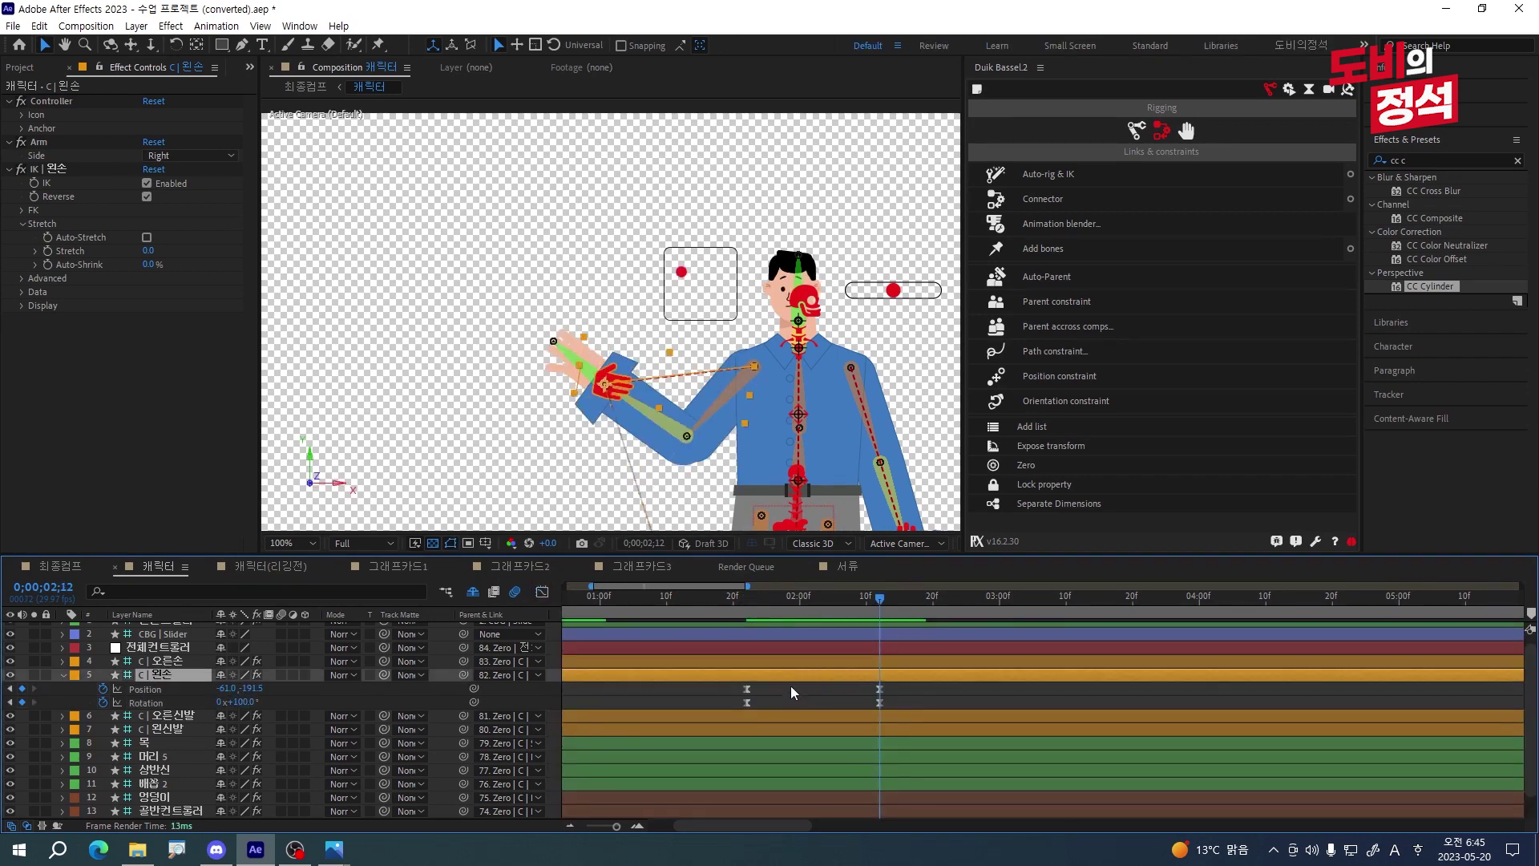
- At 3 seconds 2 frames, move the C | 왼손 controller inward to about -29, -217.5 and set its Rotation to 130°
key("minus")
key("minus")
key("minus")
key("space")
left_click_drag(609, 380, 634, 360)
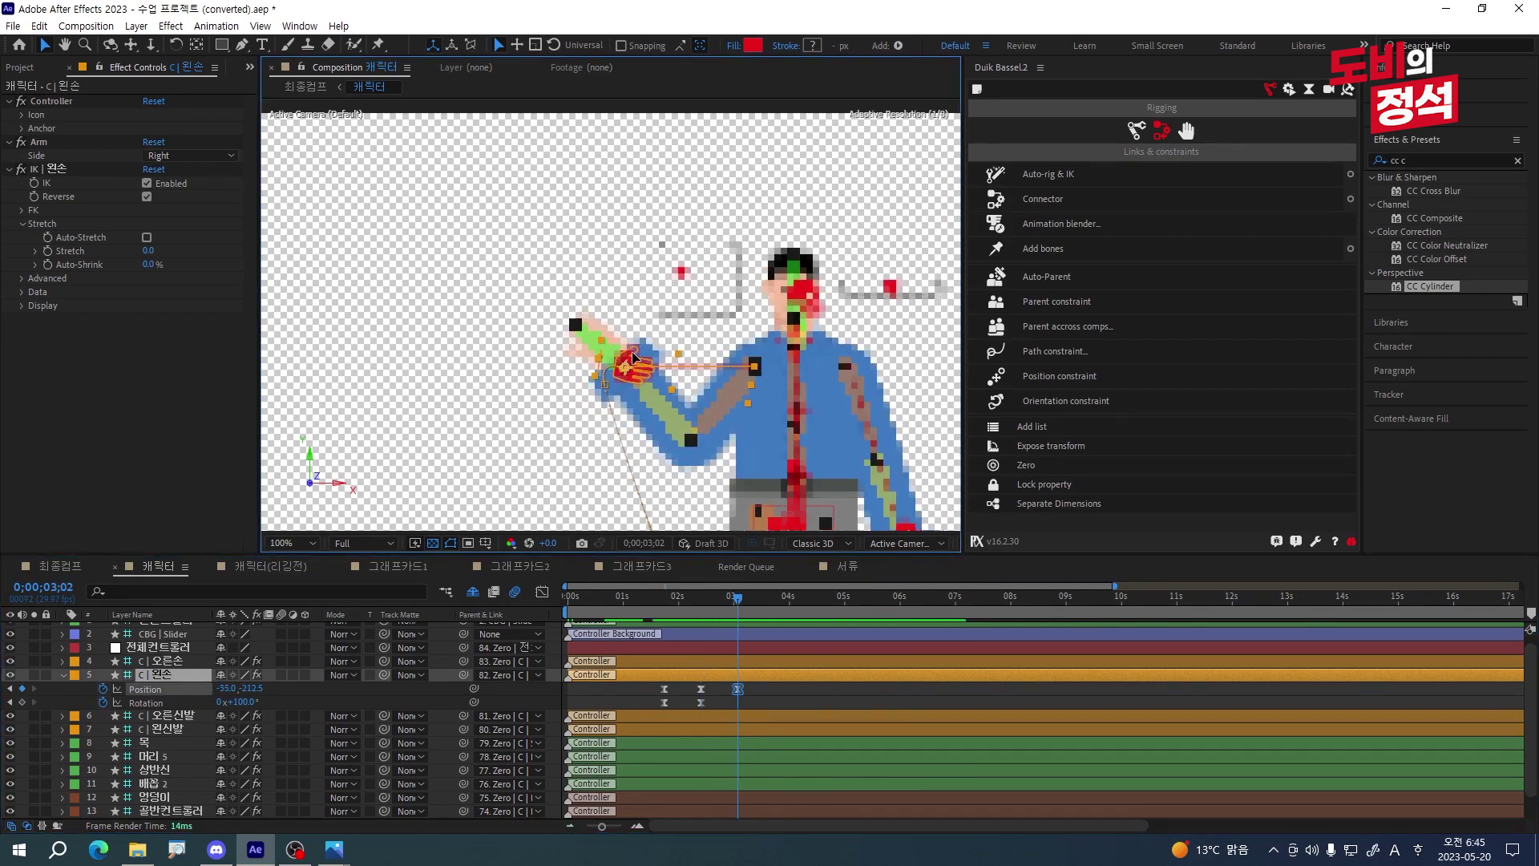
left_click(243, 702)
type("113")
key("Return")
left_click(247, 701)
scroll(247, 698, "up", 4)
type("130")
key("Return")
- Copy the C | 왼손 Position and Rotation keyframes from 2;12 to 3;22 and preview the hand wave
key("shift+Page_Down")
key("shift+Page_Down")
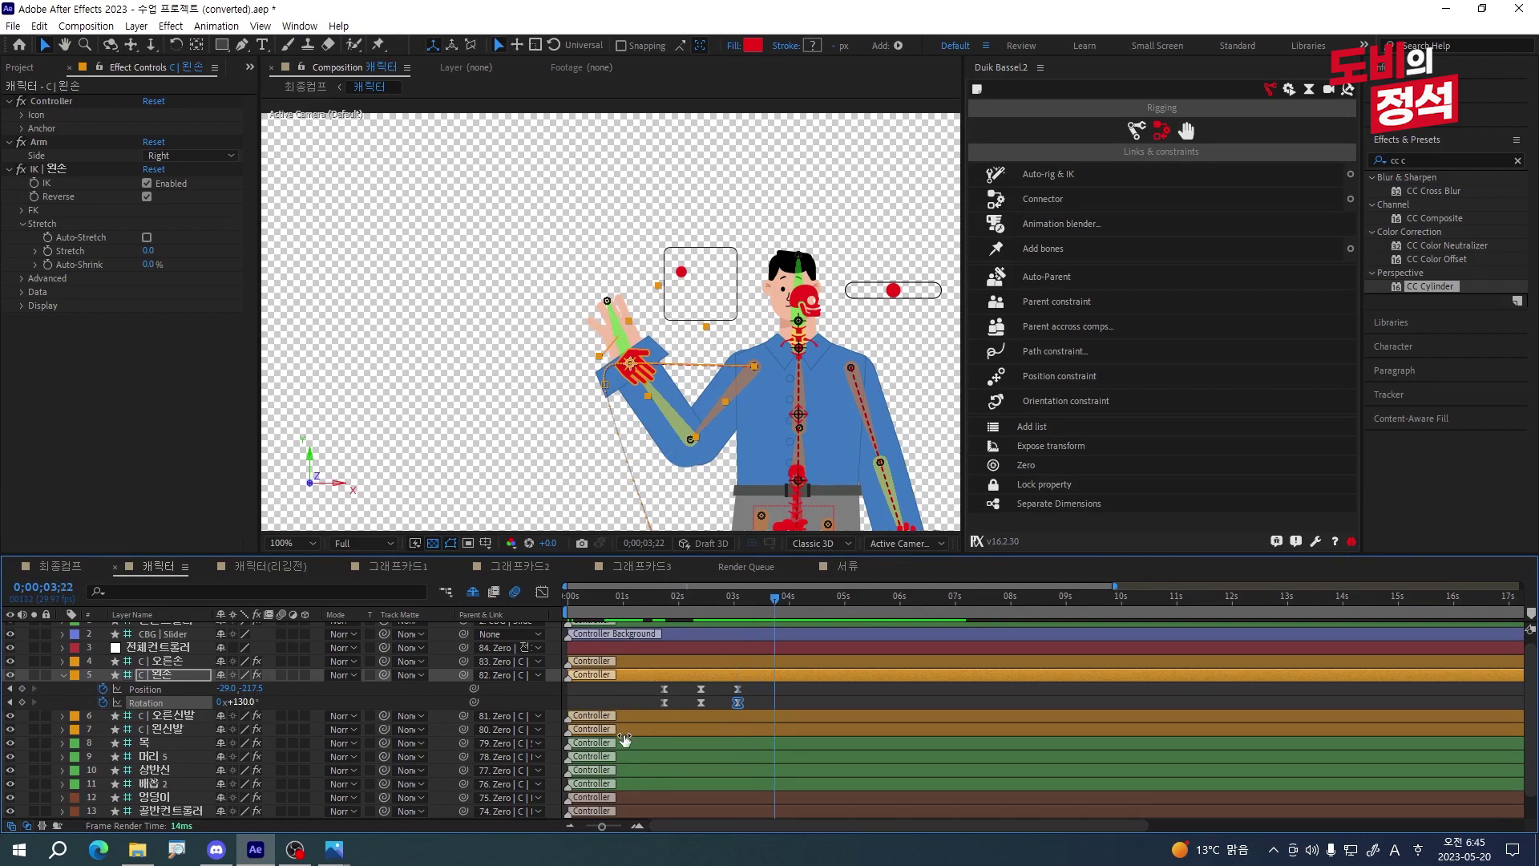
scroll(755, 685, "up", 2)
left_click(747, 687)
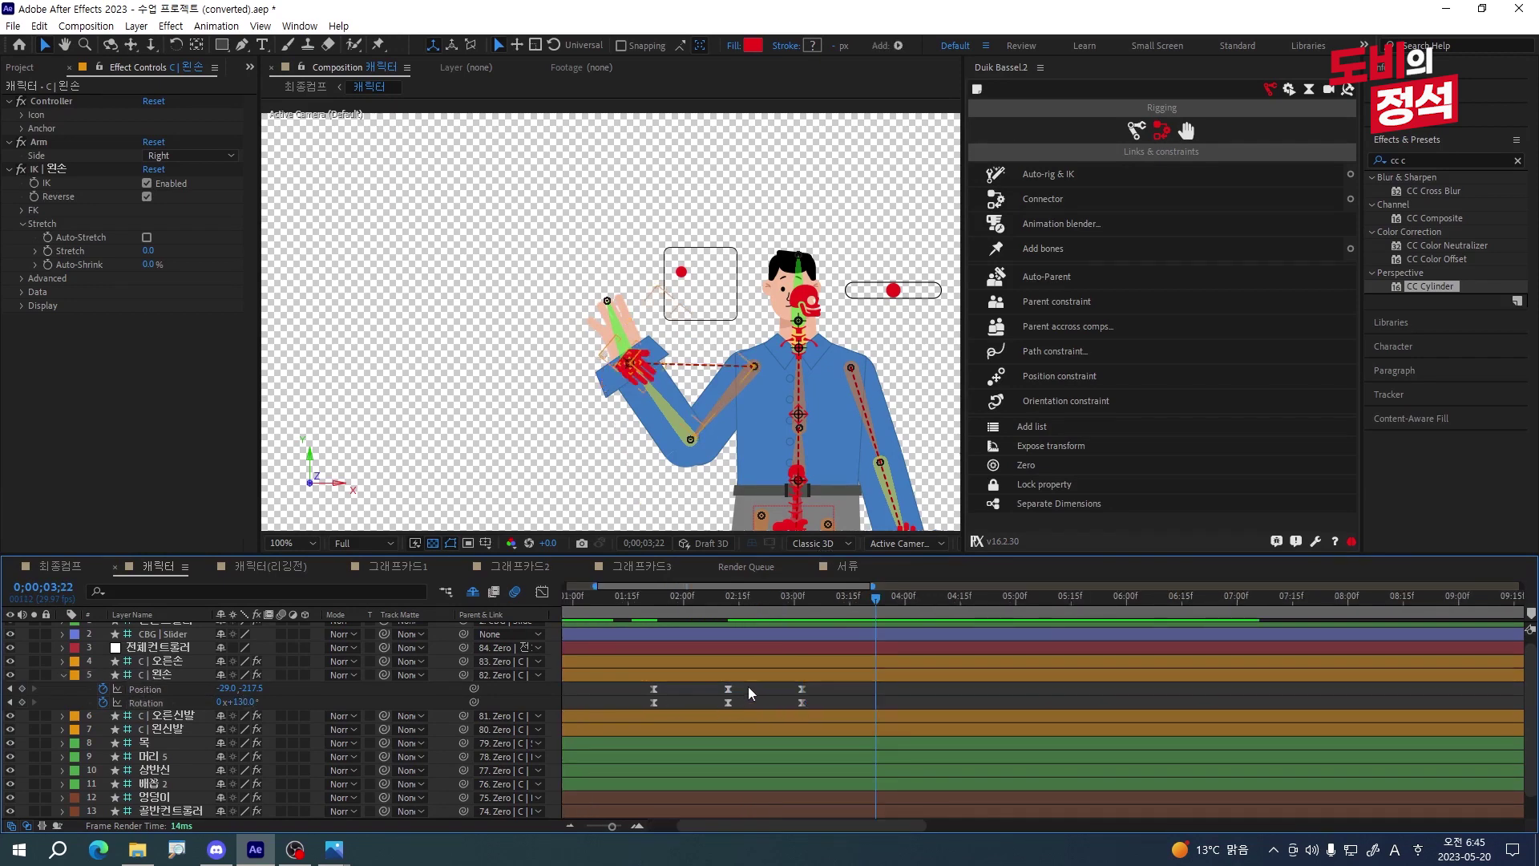
left_click(728, 689)
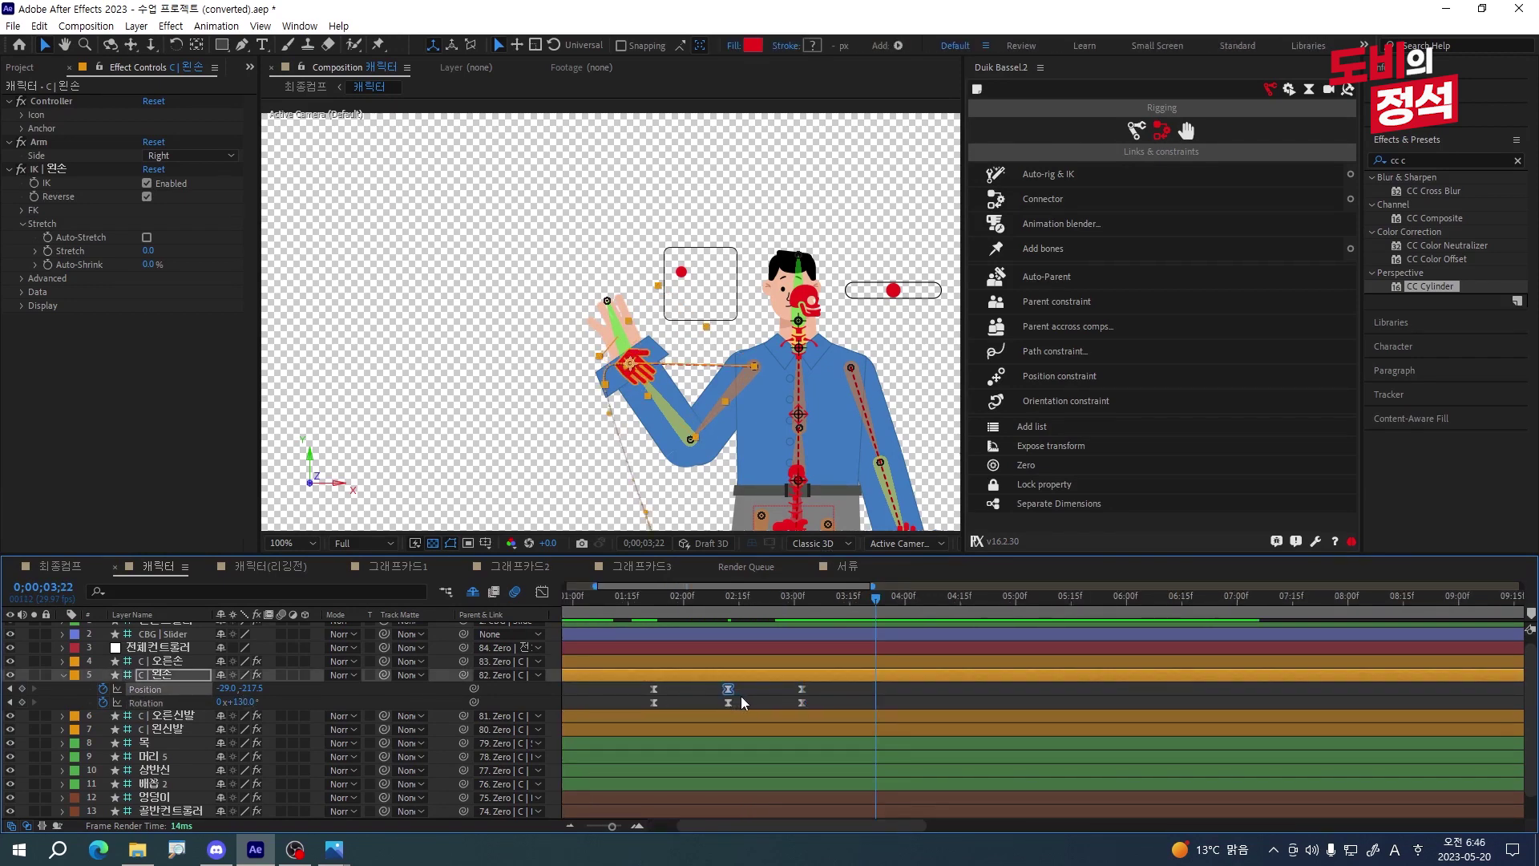
key("ctrl+c")
key("ctrl+v")
left_click(728, 702)
key("ctrl+c")
key("ctrl+v")
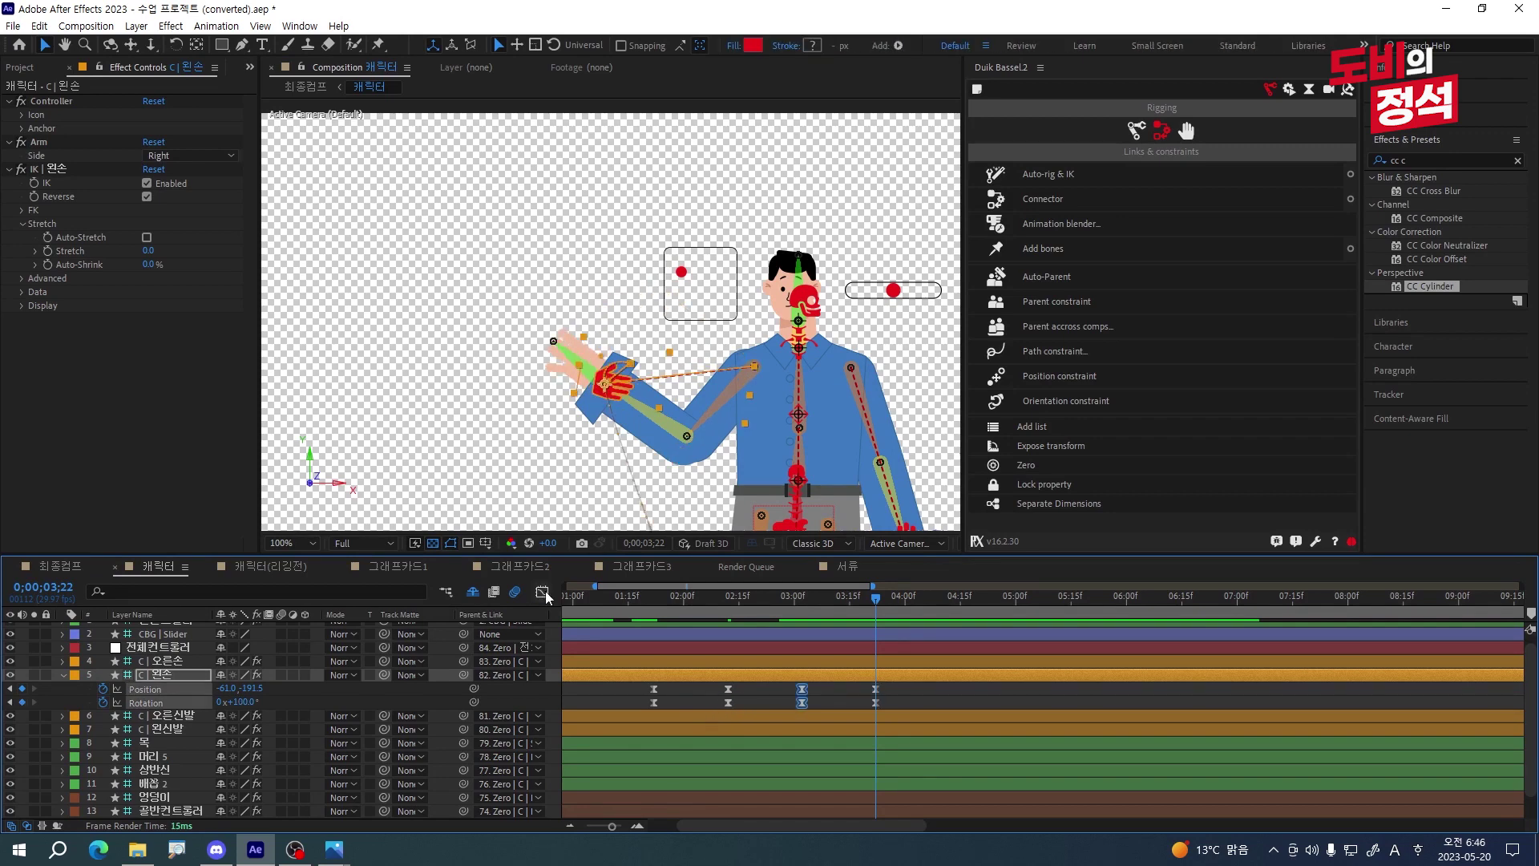
left_click(542, 592)
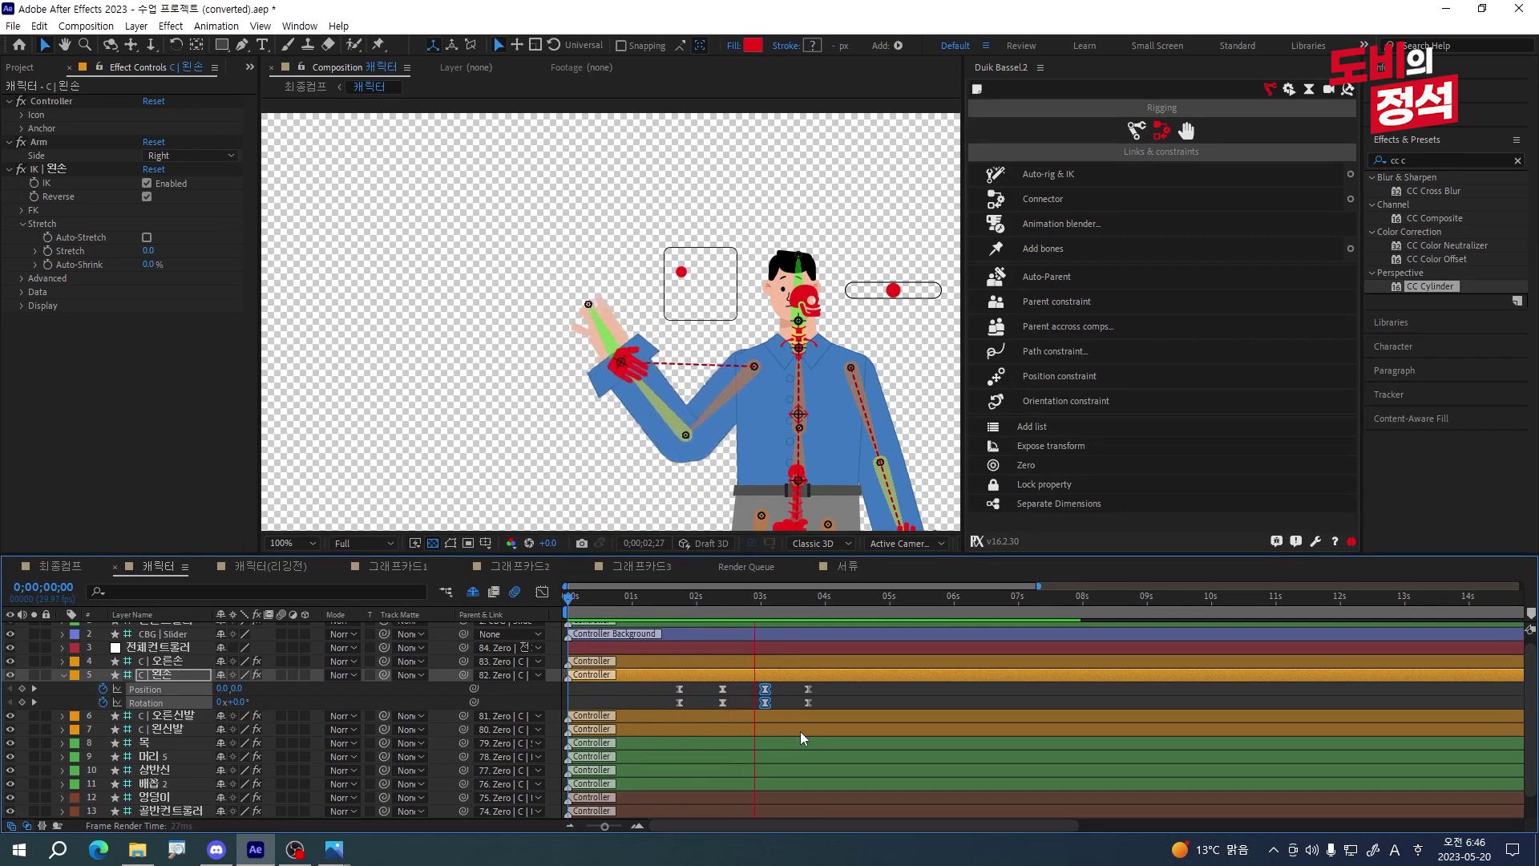
key("space")
left_click_drag(825, 607, 722, 620)
- Delay the last two pairs of C | 왼손 keyframes by 20 frames and paste the 2;12 pose at 3;02 as a hold
key("equal")
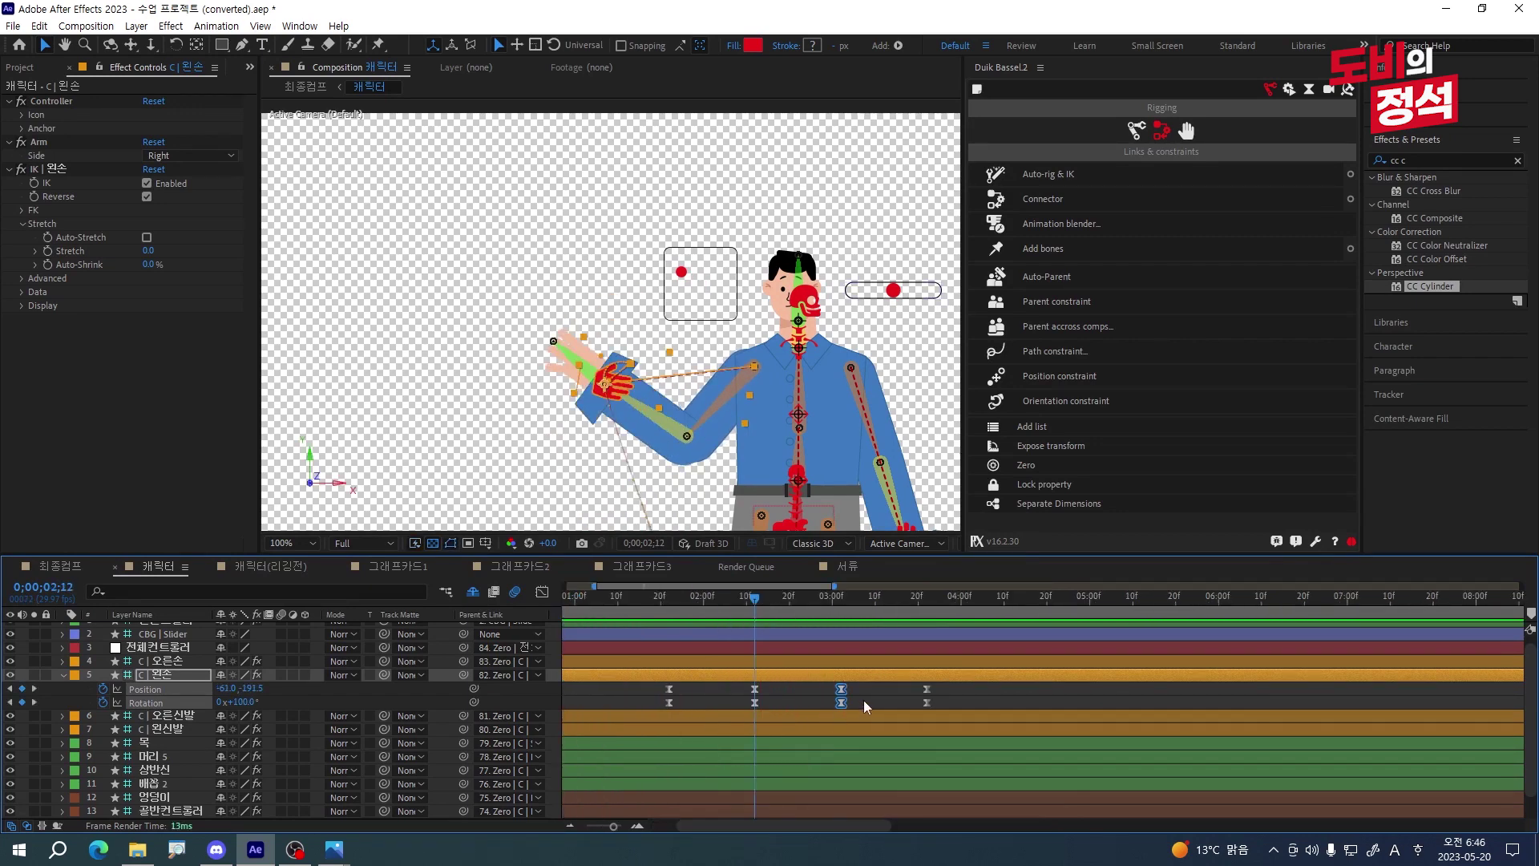
left_click_drag(942, 683, 825, 726)
key("alt+shift+Right")
key("alt+shift+Right")
key("shift+Page_Down")
key("shift+Page_Down")
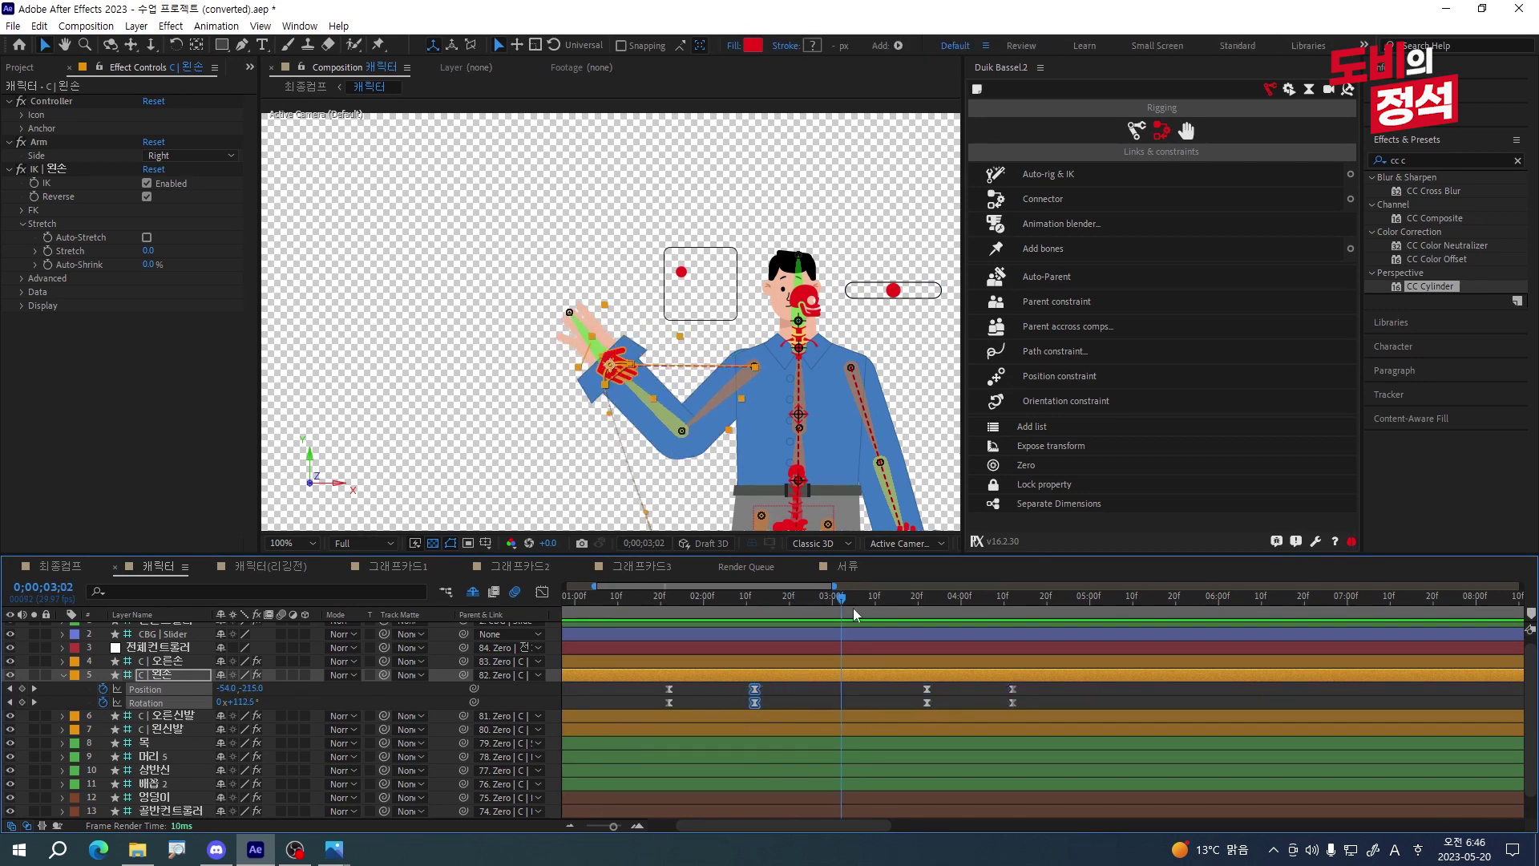
key("ctrl+v")
- Tighten the C | 왼손 timing by moving the last three keyframe pairs to 2;22, 3;02 and 3;22, and preview the wave
key("Page_Up")
key("Page_Up")
key("Page_Up")
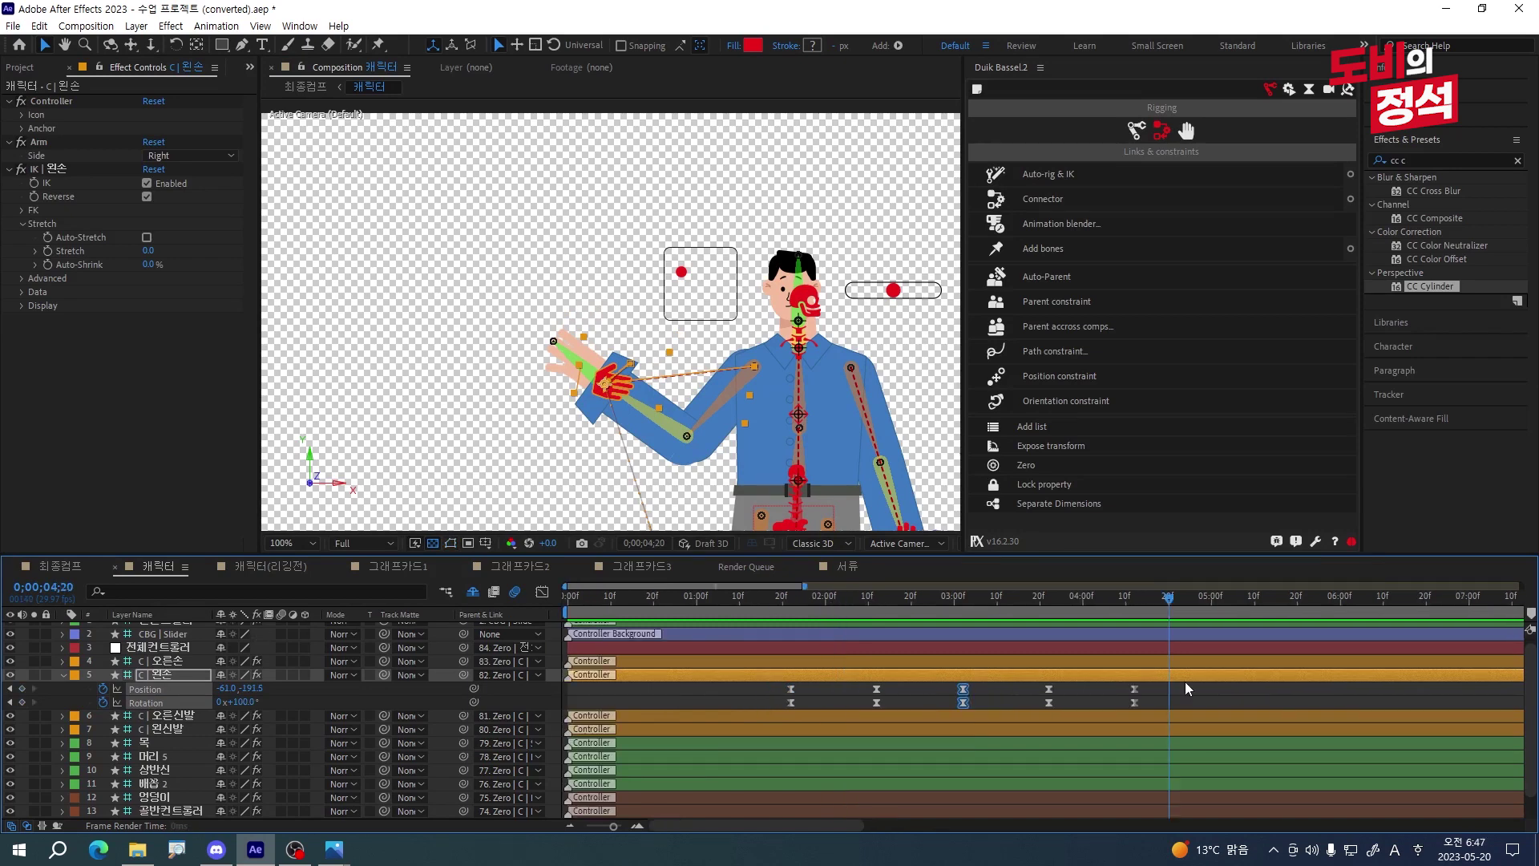
left_click_drag(1185, 741, 942, 694)
left_click_drag(942, 694, 913, 694)
left_click_drag(1006, 692, 963, 693)
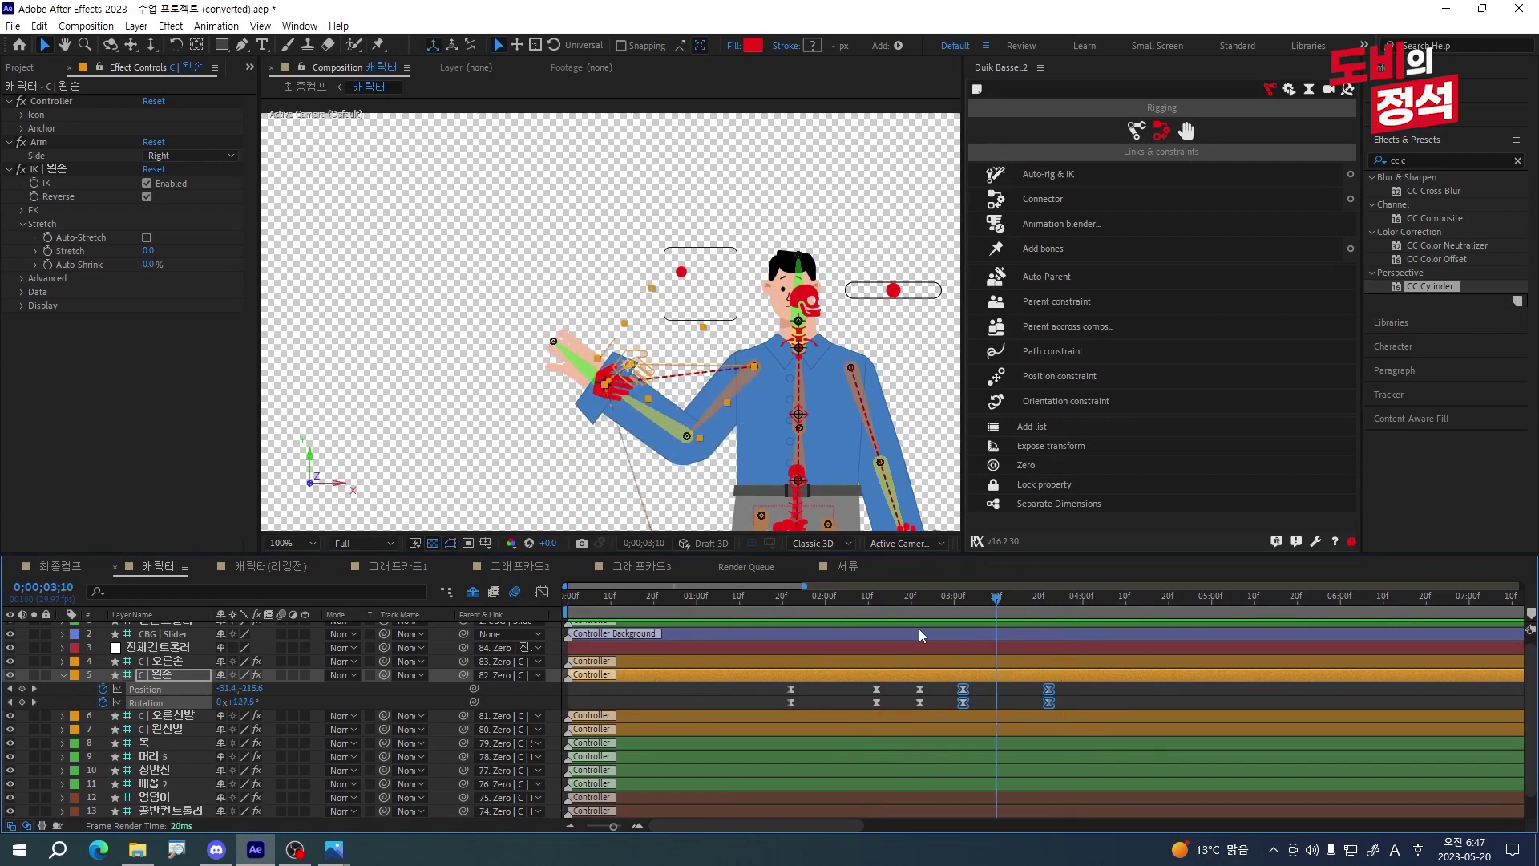
key("space")
left_click_drag(912, 631, 1050, 632)
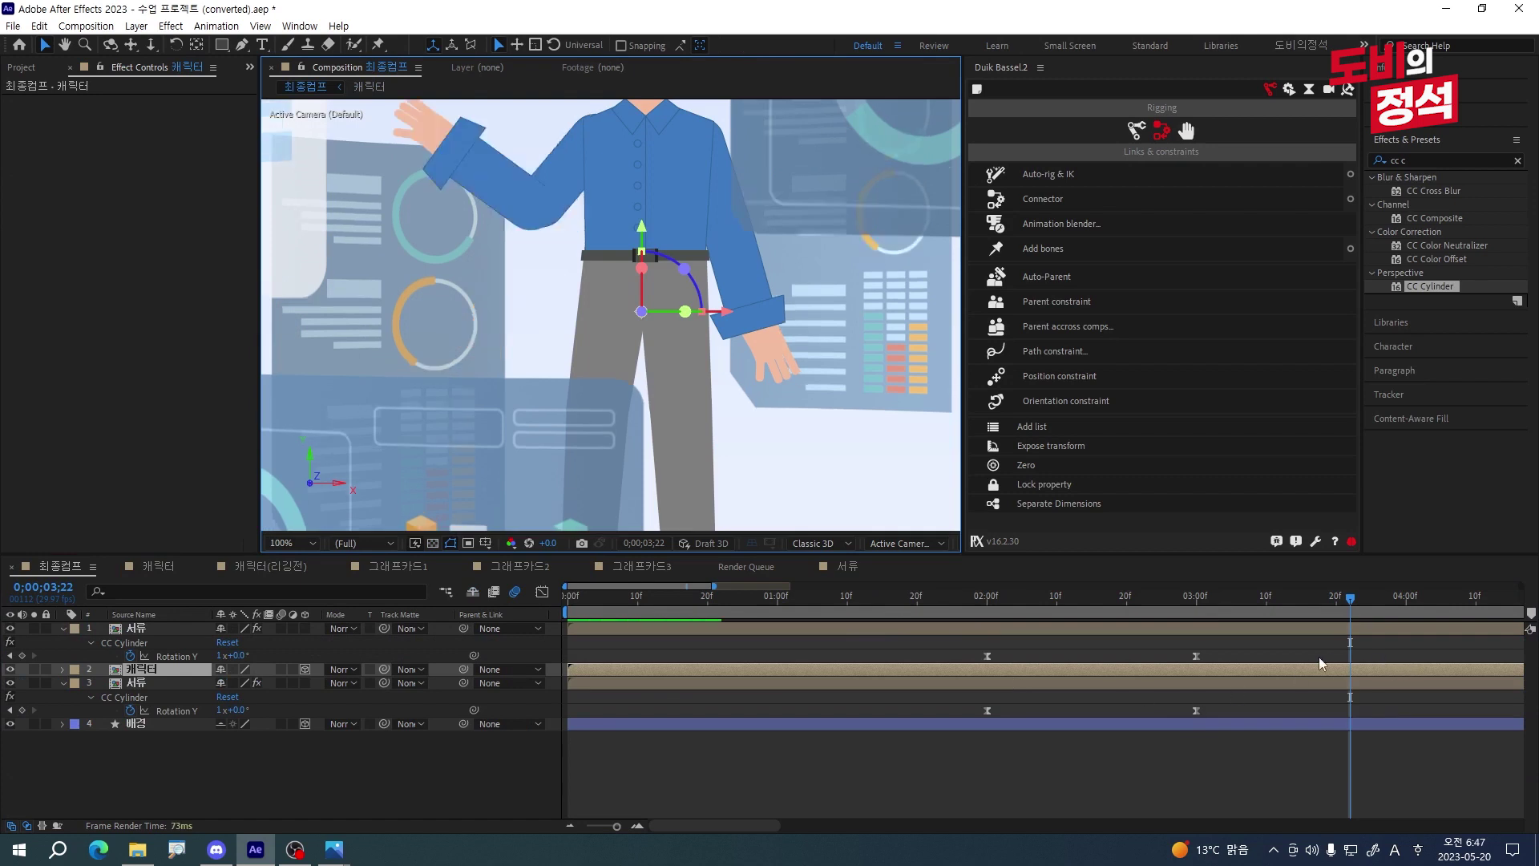
- In 최종컴프, move the Rotation Y keyframes of both 서류 layers so the spin starts at 3 seconds 22 frames
left_click_drag(1256, 651, 930, 721)
left_click_drag(987, 656, 1351, 656)
key("semicolon")
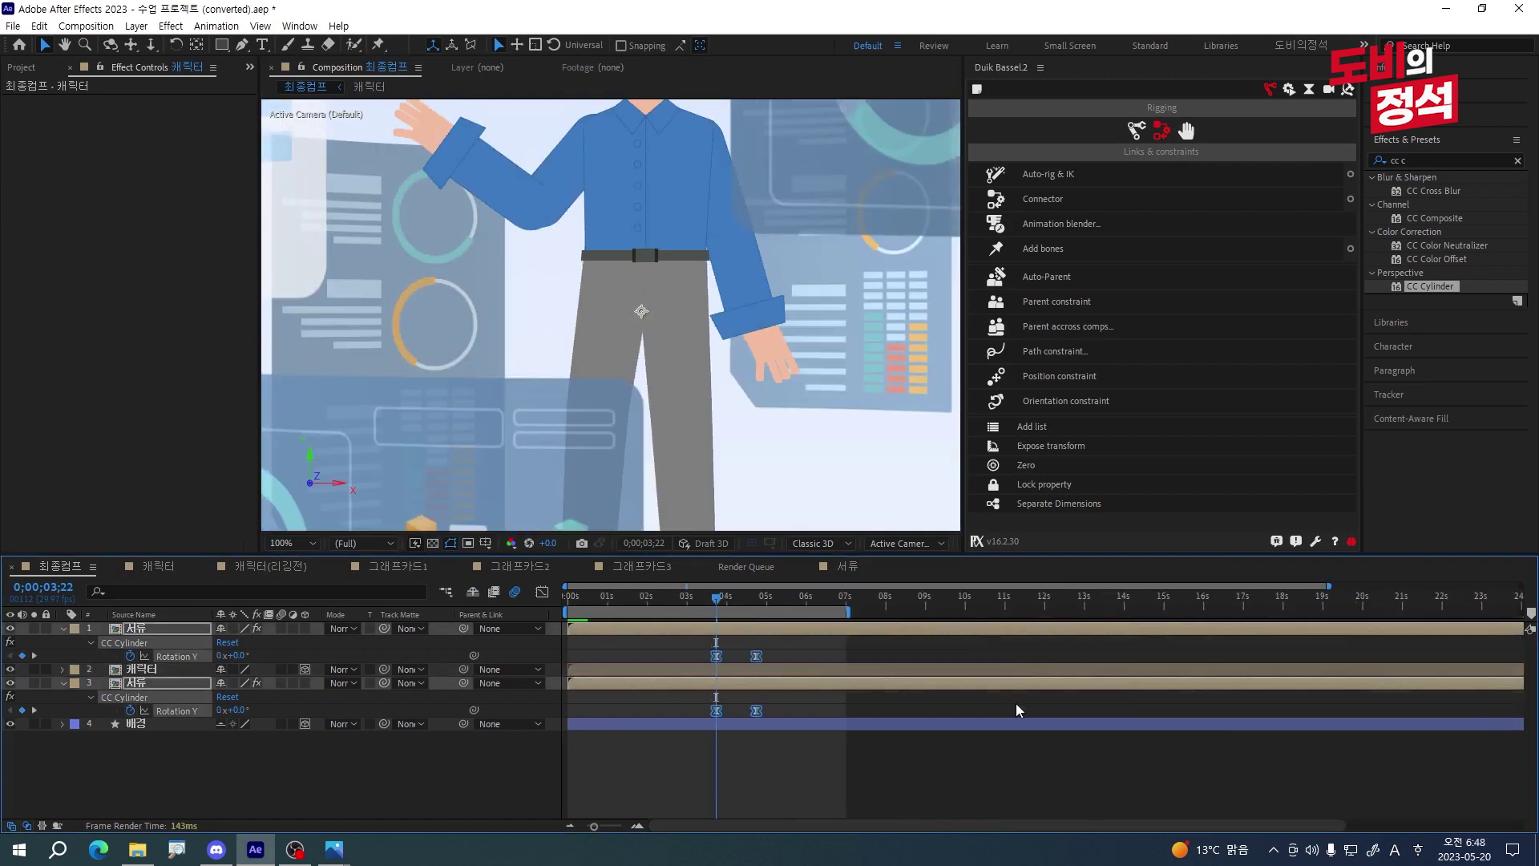
- Preview 최종컴프 from the start to review the card spin against the character's hand movement
scroll(597, 317, "down", 3)
scroll(559, 343, "up", 2)
key("Home")
left_click(591, 661)
left_click(595, 683)
left_click(597, 627, "ctrl")
key("space")
key("space")
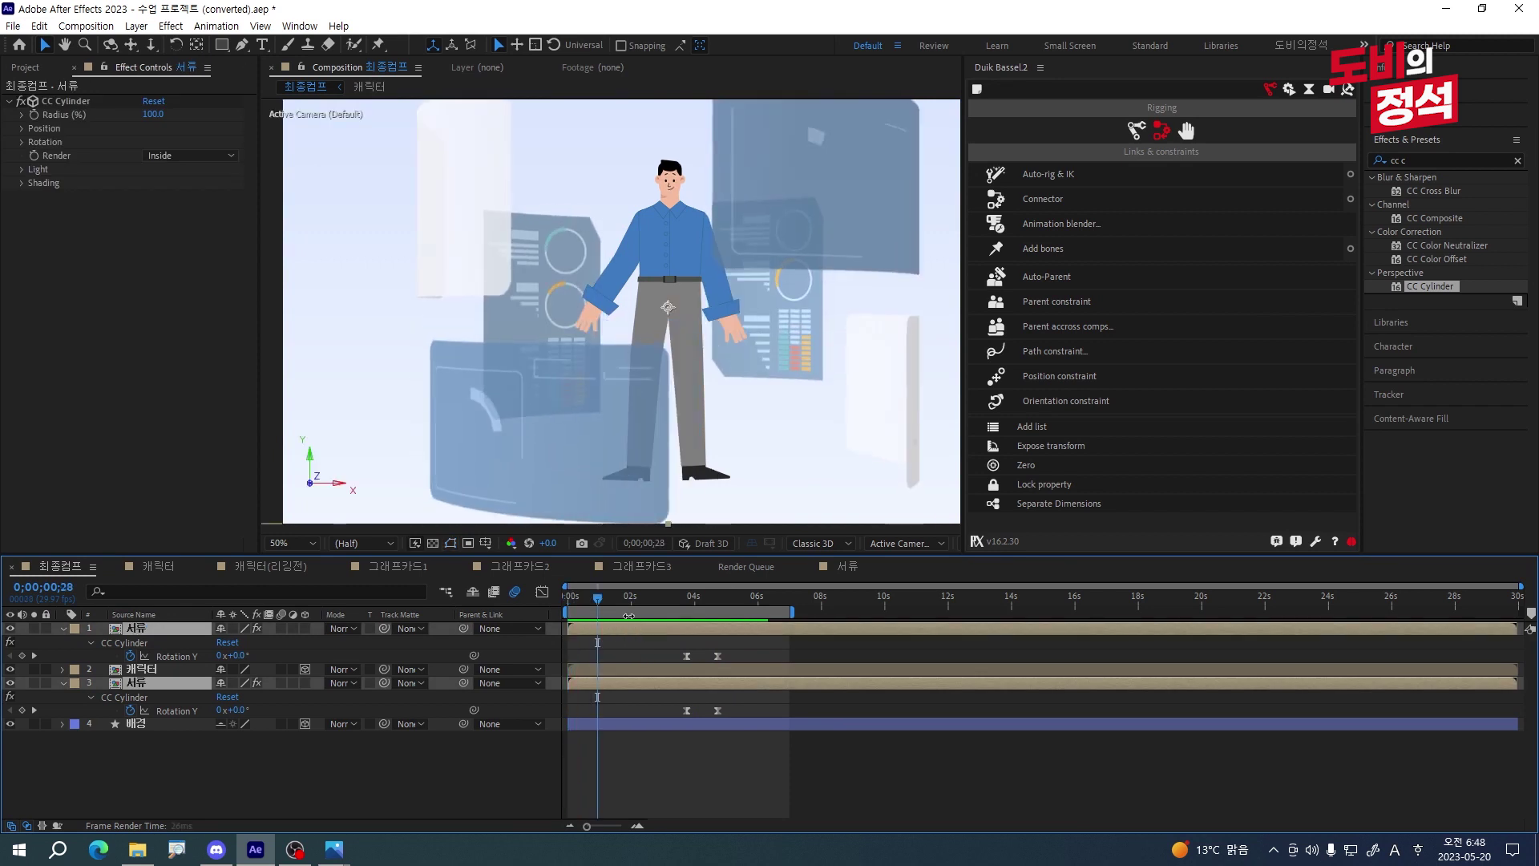
key("space")
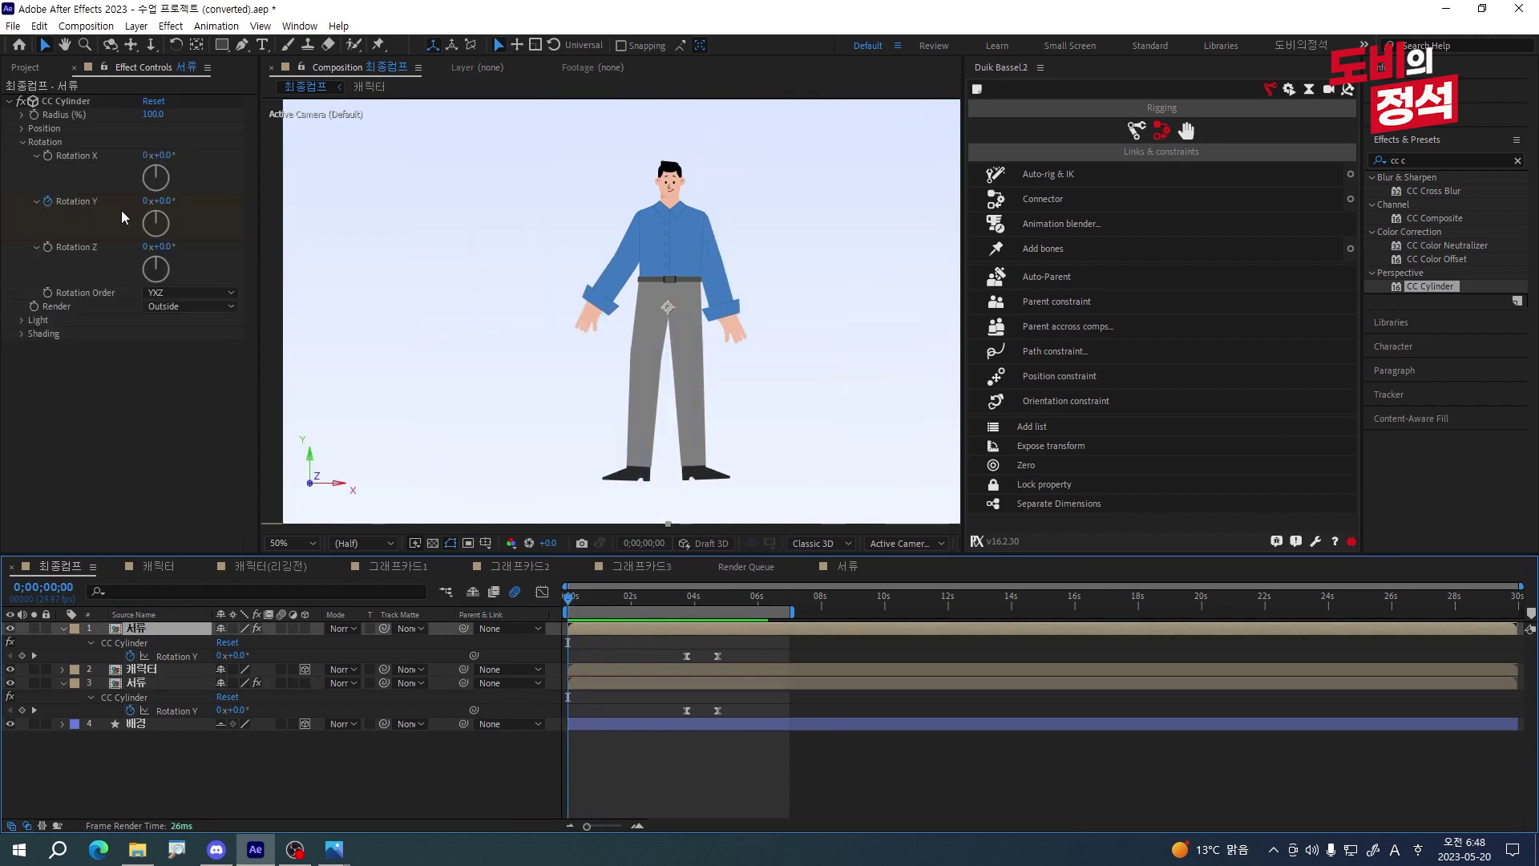
- Add Rotation Y keyframes to both 서류 layers at frame 0 and 1 second, setting the front layer's first one to -1x
left_click(21, 656)
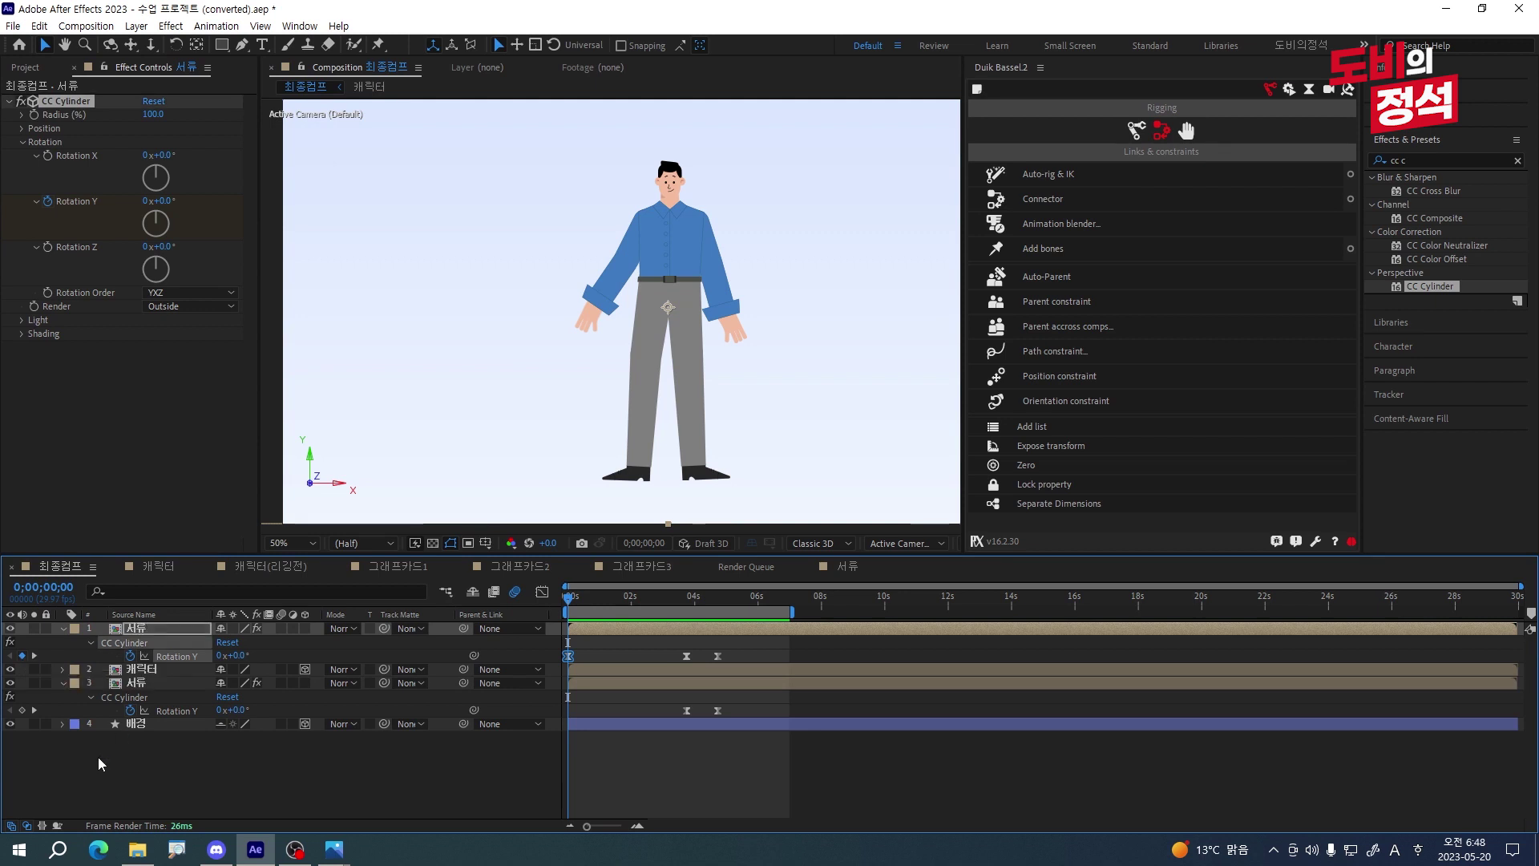
scroll(103, 760, "up", 3)
key("shift+Page_Down")
key("shift+Page_Down")
key("shift+Page_Down")
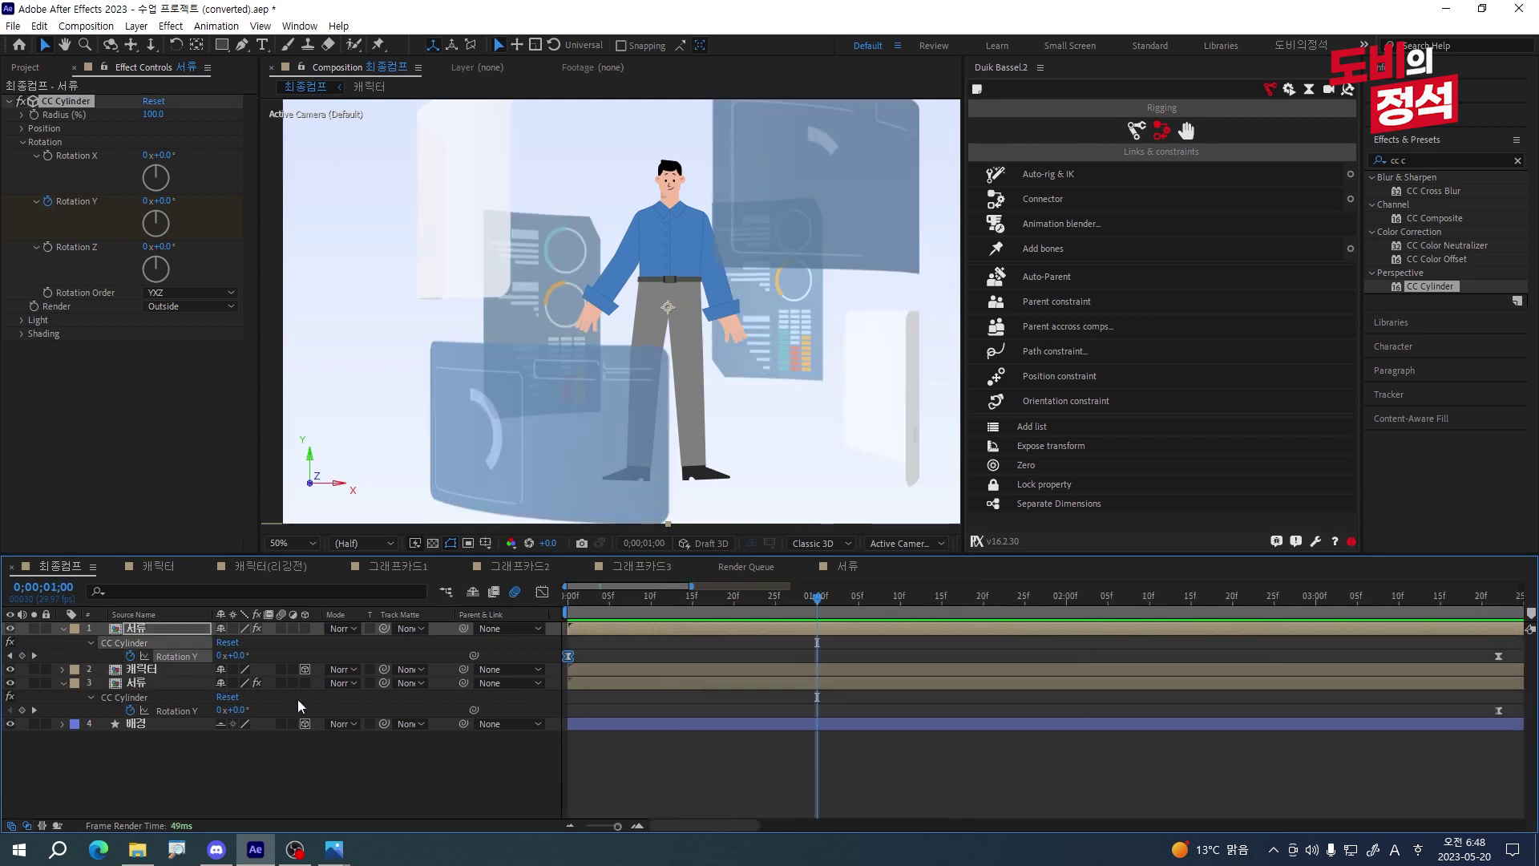
left_click(21, 656)
left_click(22, 710)
left_click_drag(786, 601, 454, 657)
left_click(21, 710)
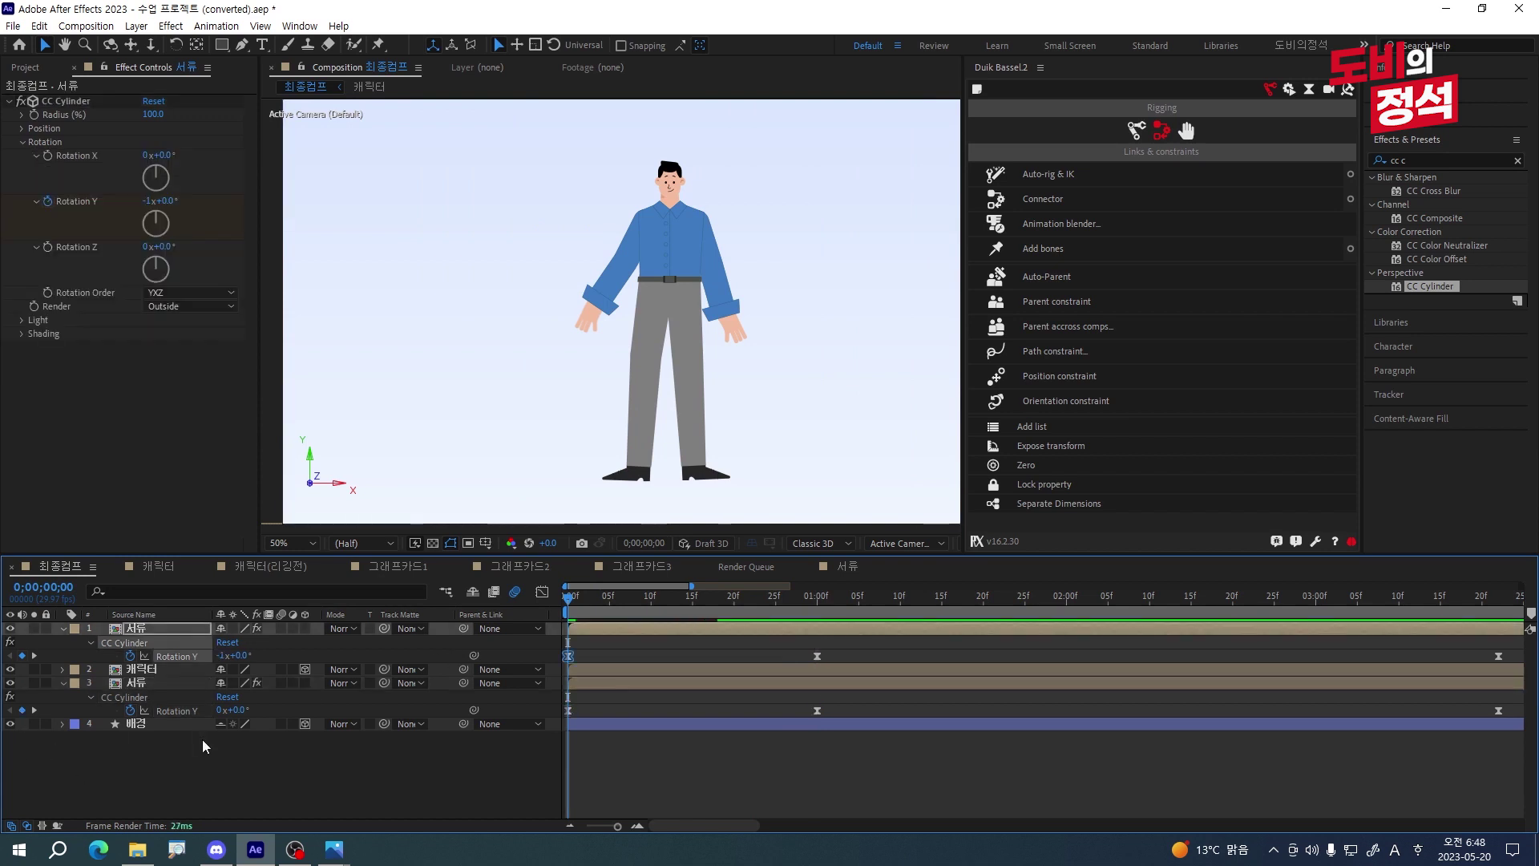
- Set the back 서류 layer's first Rotation Y keyframe to -1x and preview the card spins in 최종컴프
left_click(203, 746)
left_click(221, 709)
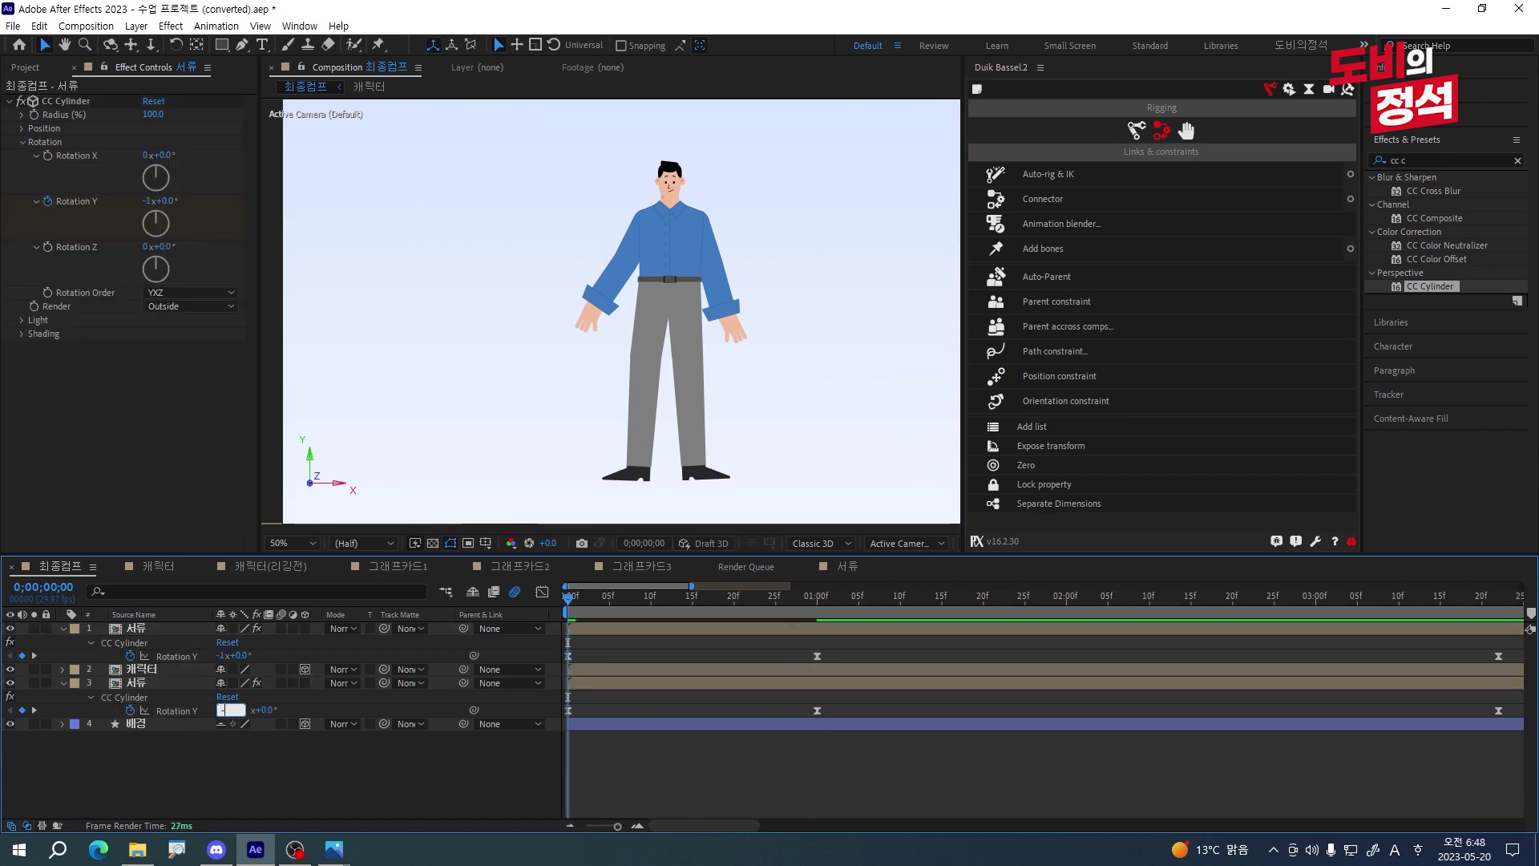
key("Return")
key("space")
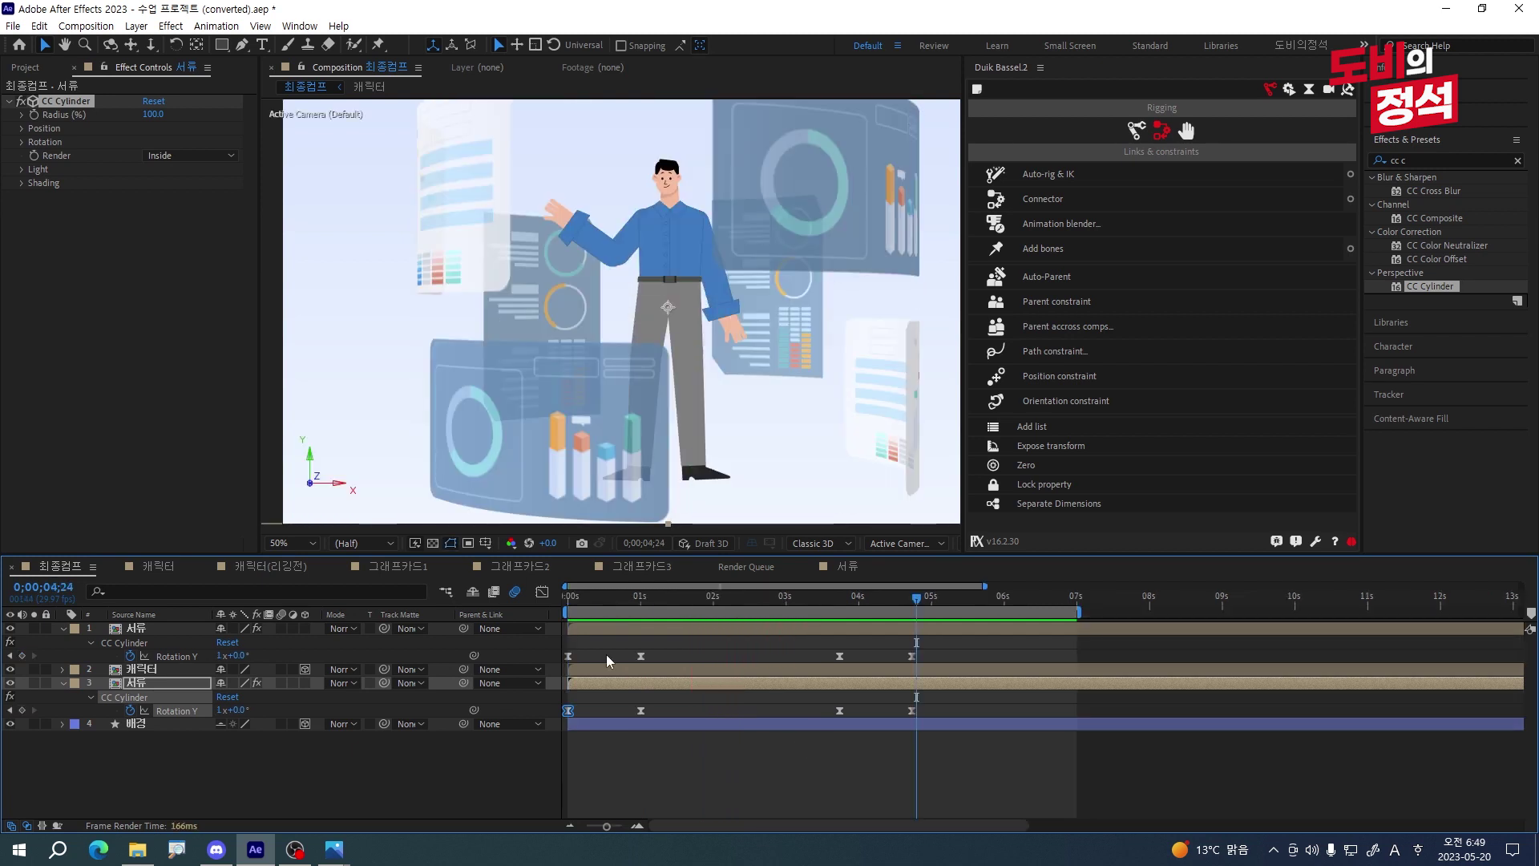
- Adjust the speed graph of both 서류 layers' opening Rotation Y spin between frame 0 and 1 second
left_click_drag(586, 646, 550, 718)
left_click(542, 591)
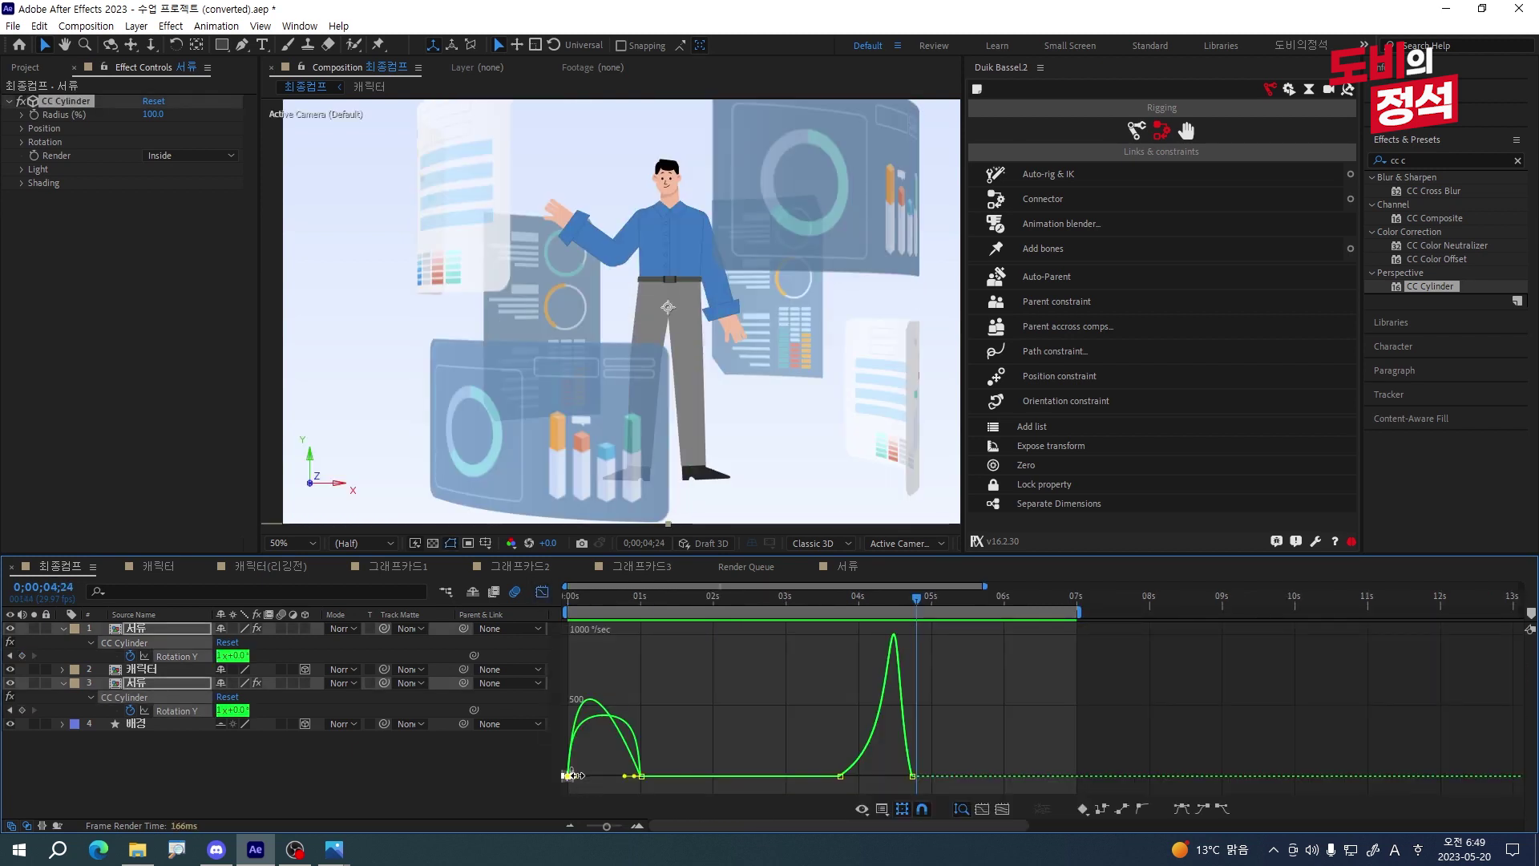
left_click_drag(607, 776, 665, 771)
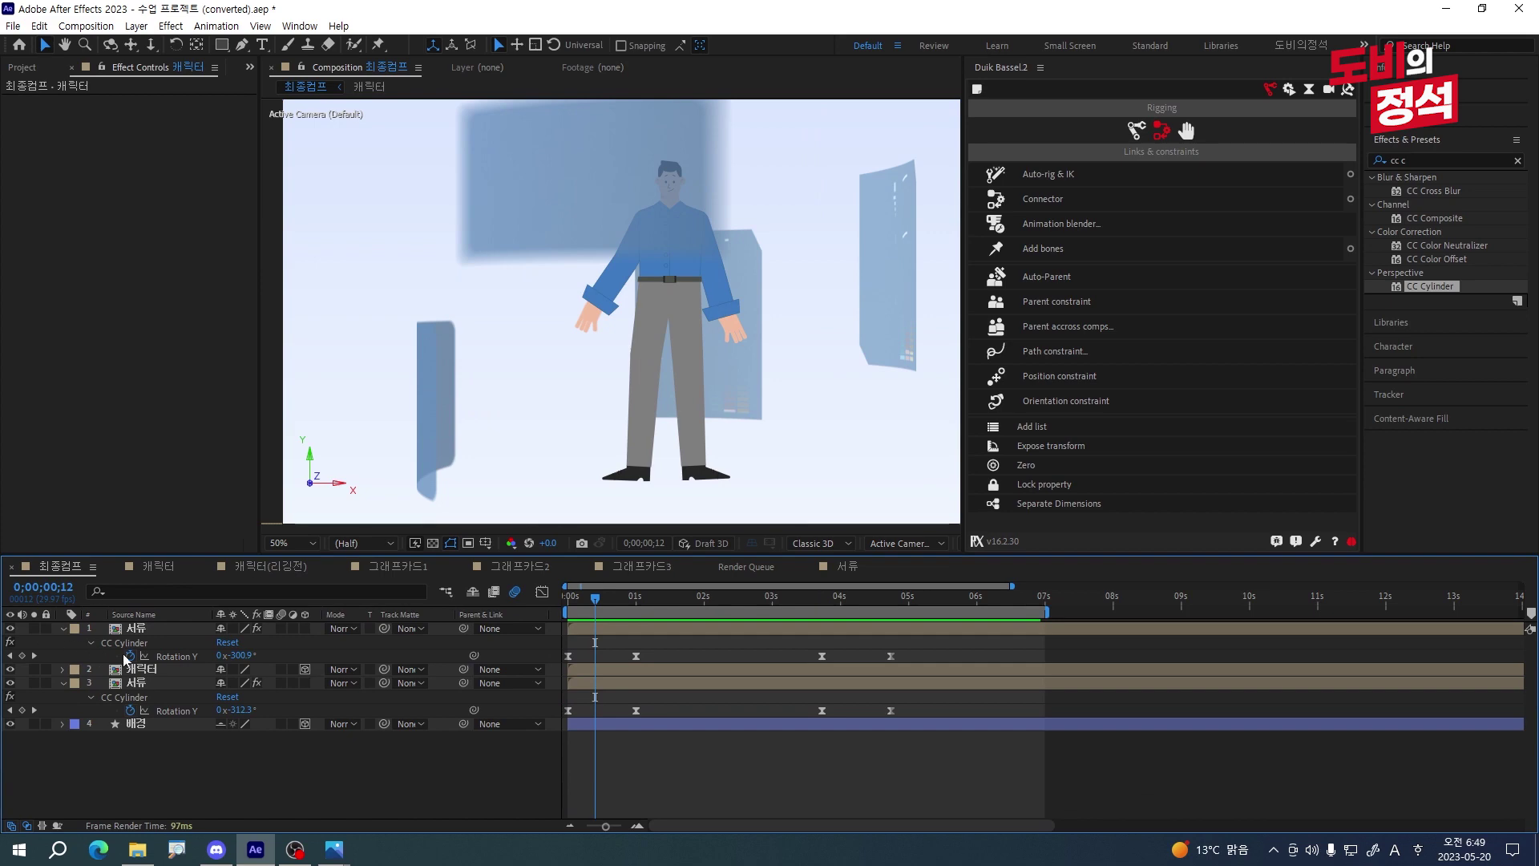
- In the 캐릭터 composition, add Position and Rotation keyframes to the C | 왼신발 controller at frame 12
left_click(138, 672)
left_click(140, 754)
left_click(139, 670)
double_click(139, 672)
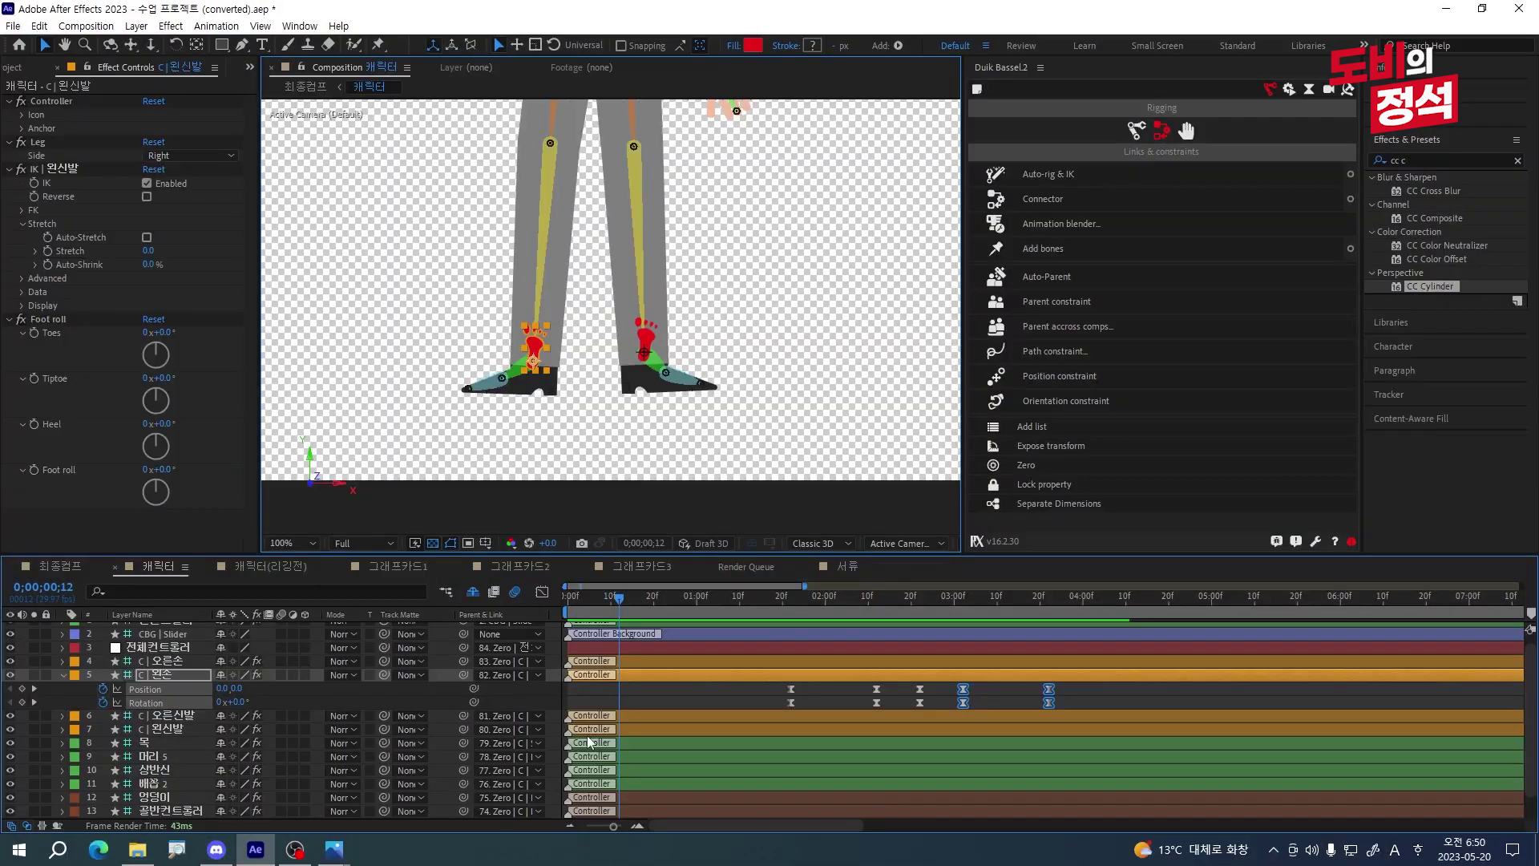
left_click(525, 338)
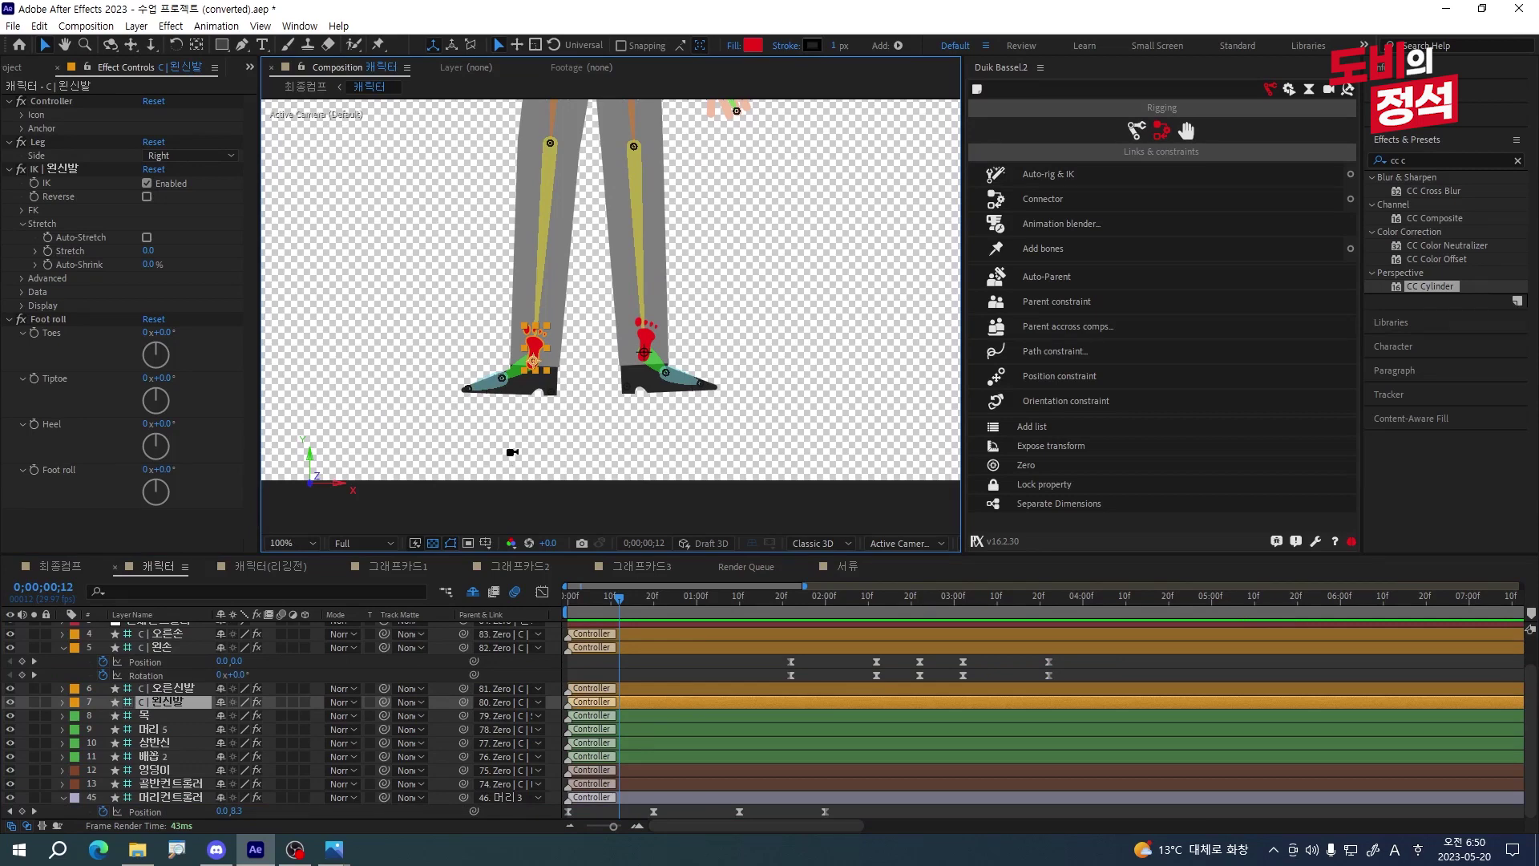
key("alt+shift+p")
key("alt+shift+r")
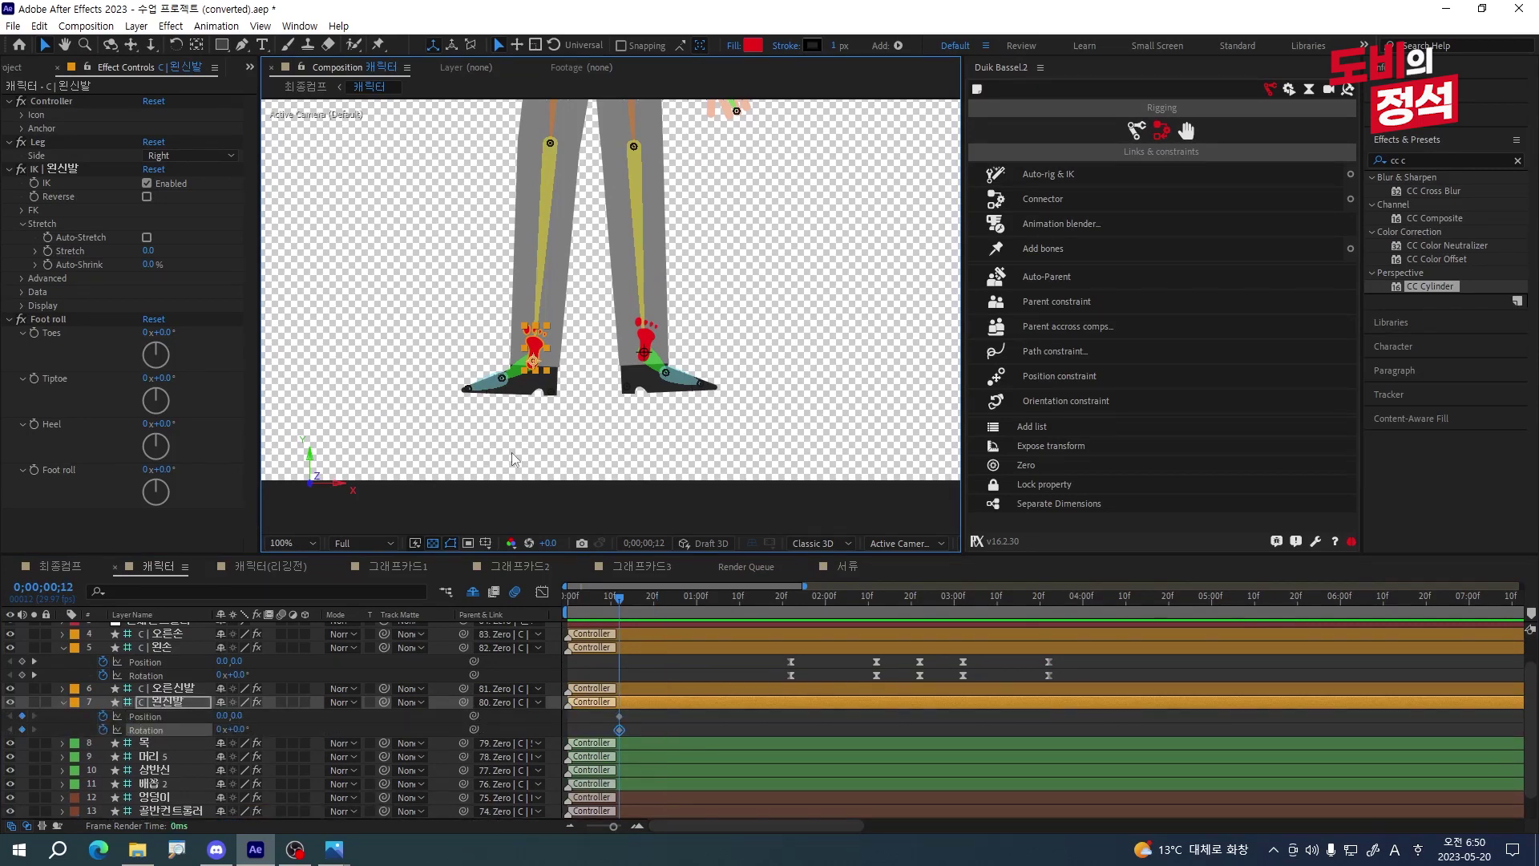
- Lift and tilt the C | 왼신발 foot at frame 12 to Position 70, -22 and Rotation -29°
left_click_drag(547, 356, 594, 331)
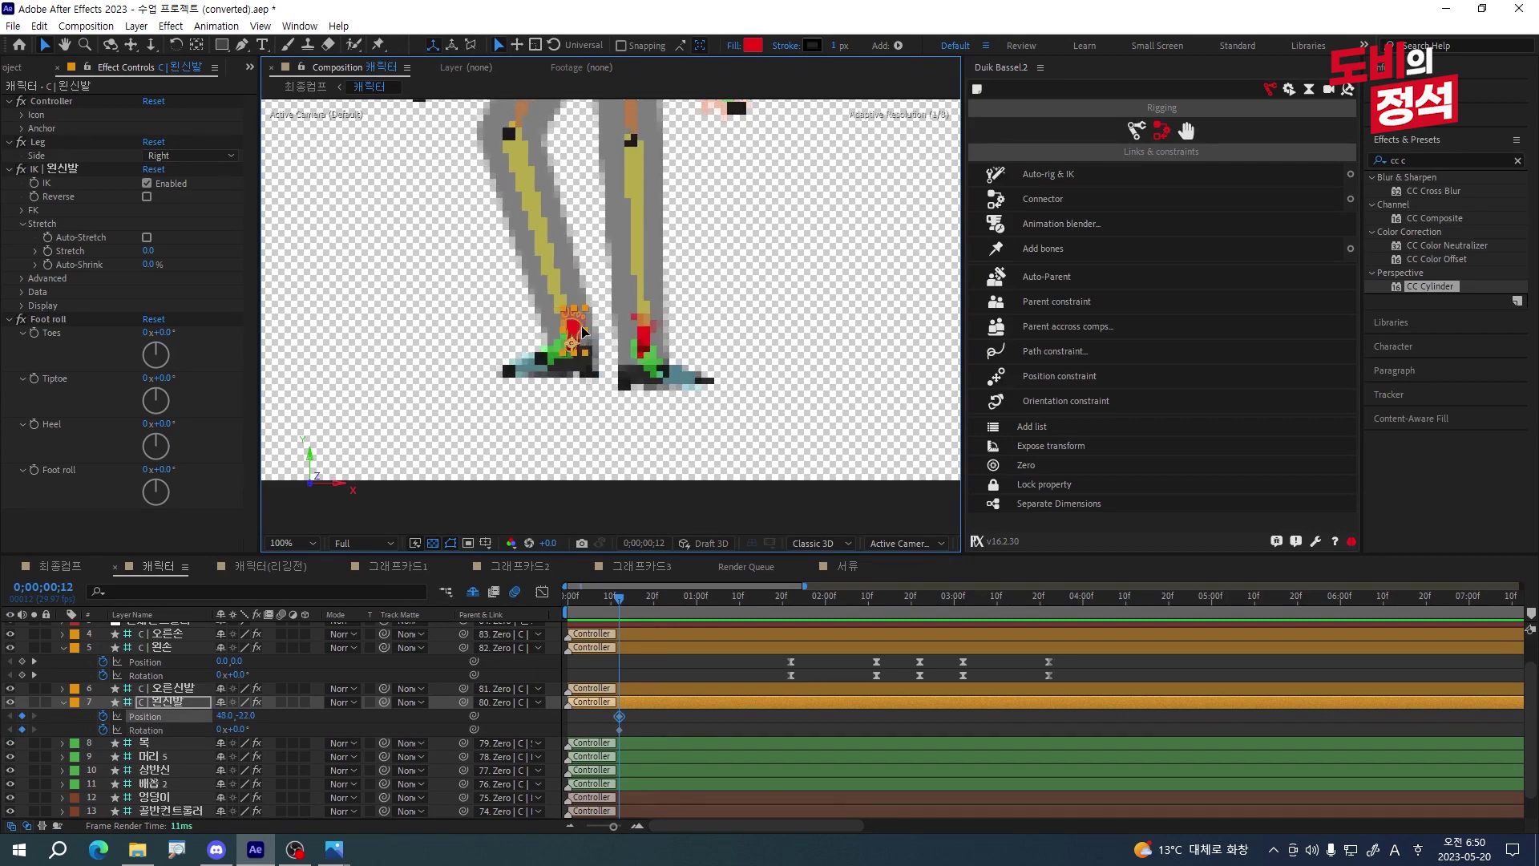
left_click(187, 731, "shift")
left_click(242, 731)
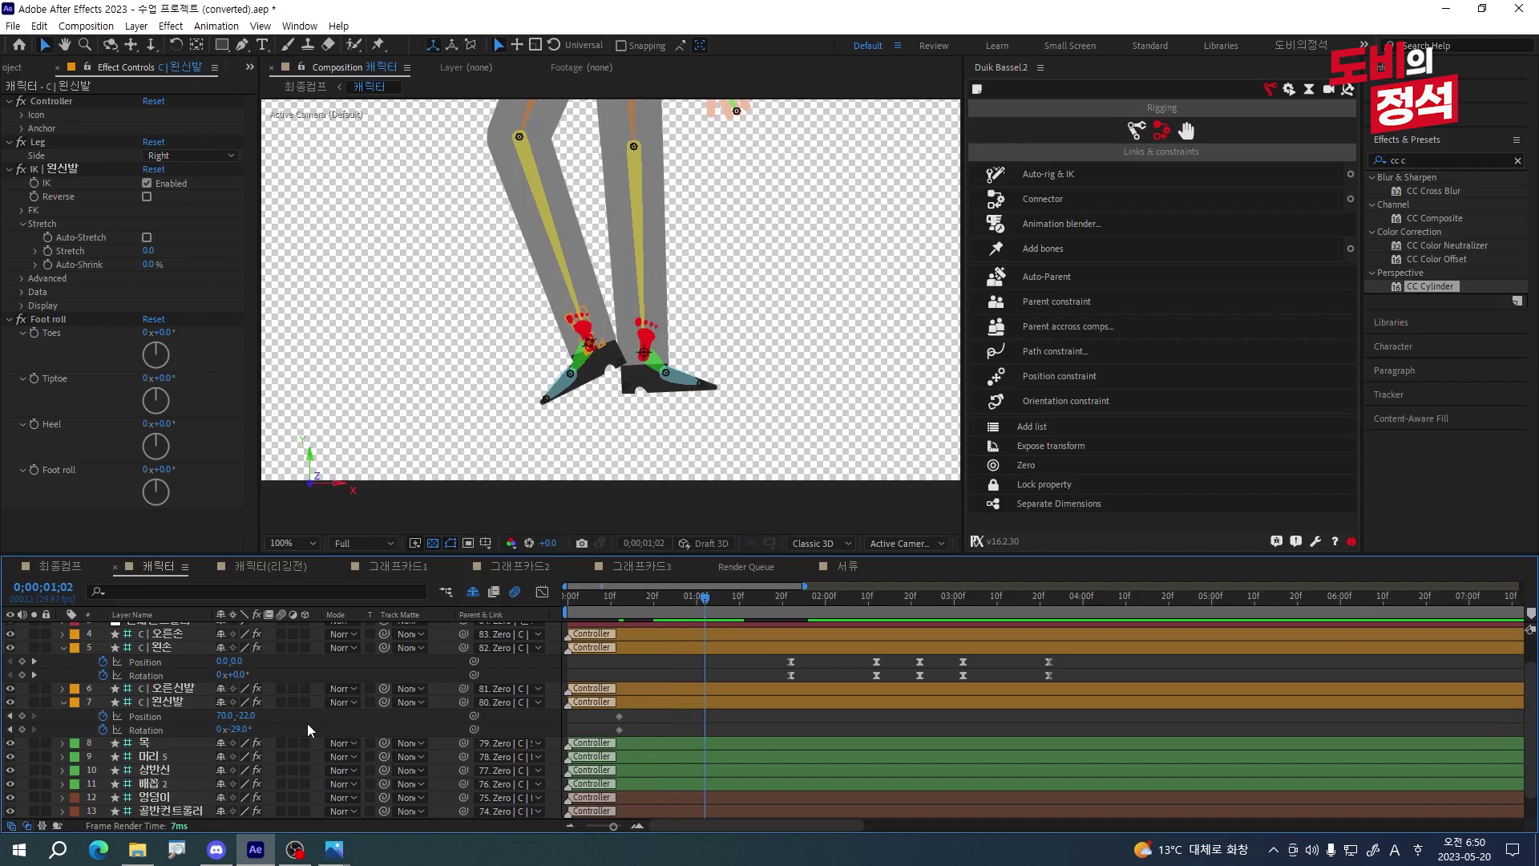
- Reset C | 왼신발 to Position 0, 0 and Rotation 0° at 1 second 2 frames, ease the movement, and preview 최종컴프
left_click(252, 719)
type("0")
key("Return")
left_click(244, 732)
type("0")
key("Return")
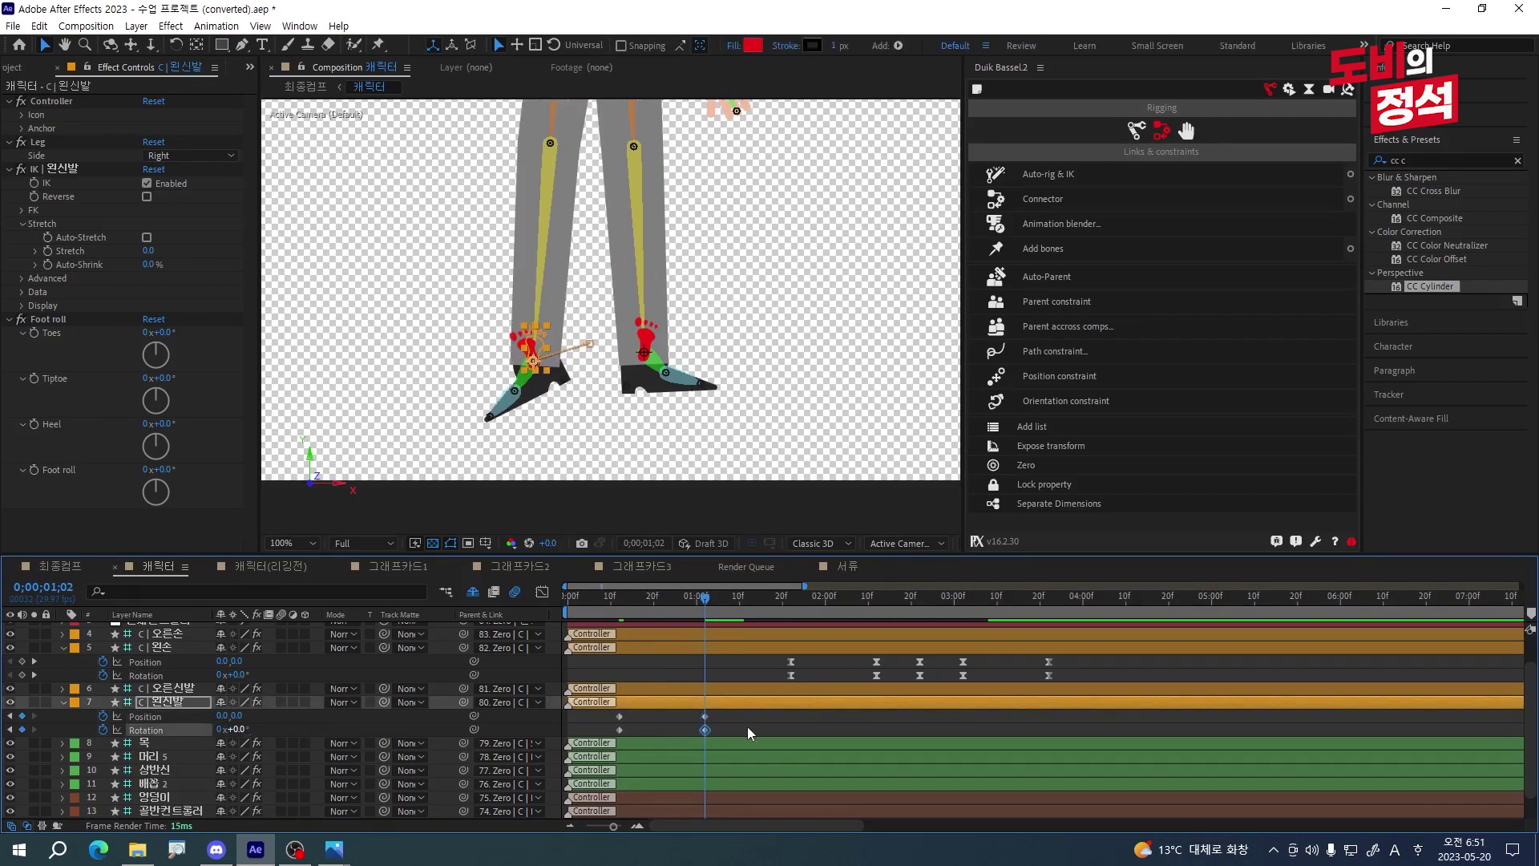
left_click(541, 591)
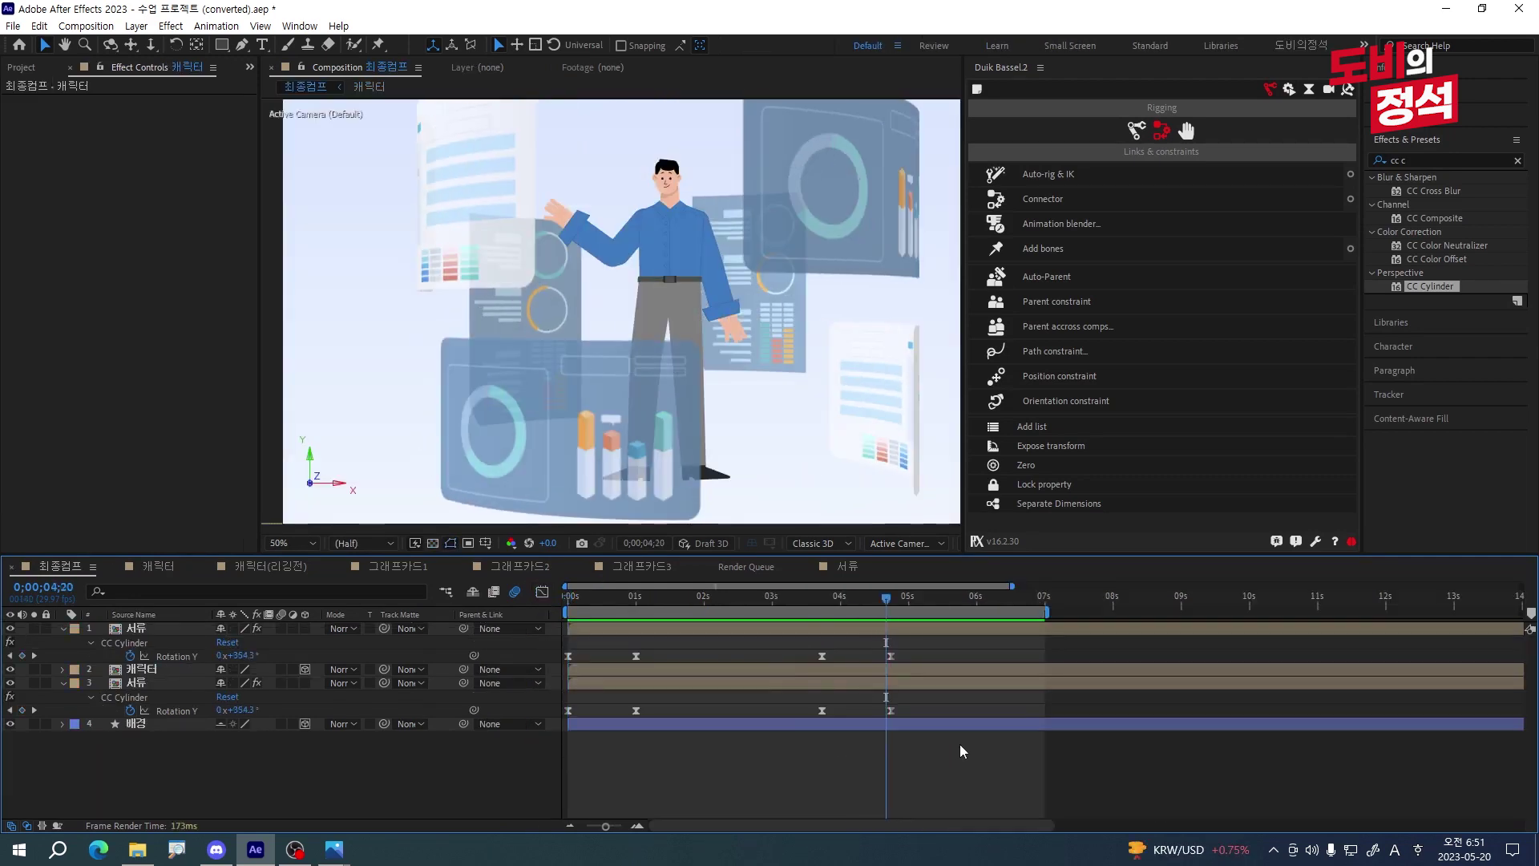
key("space")
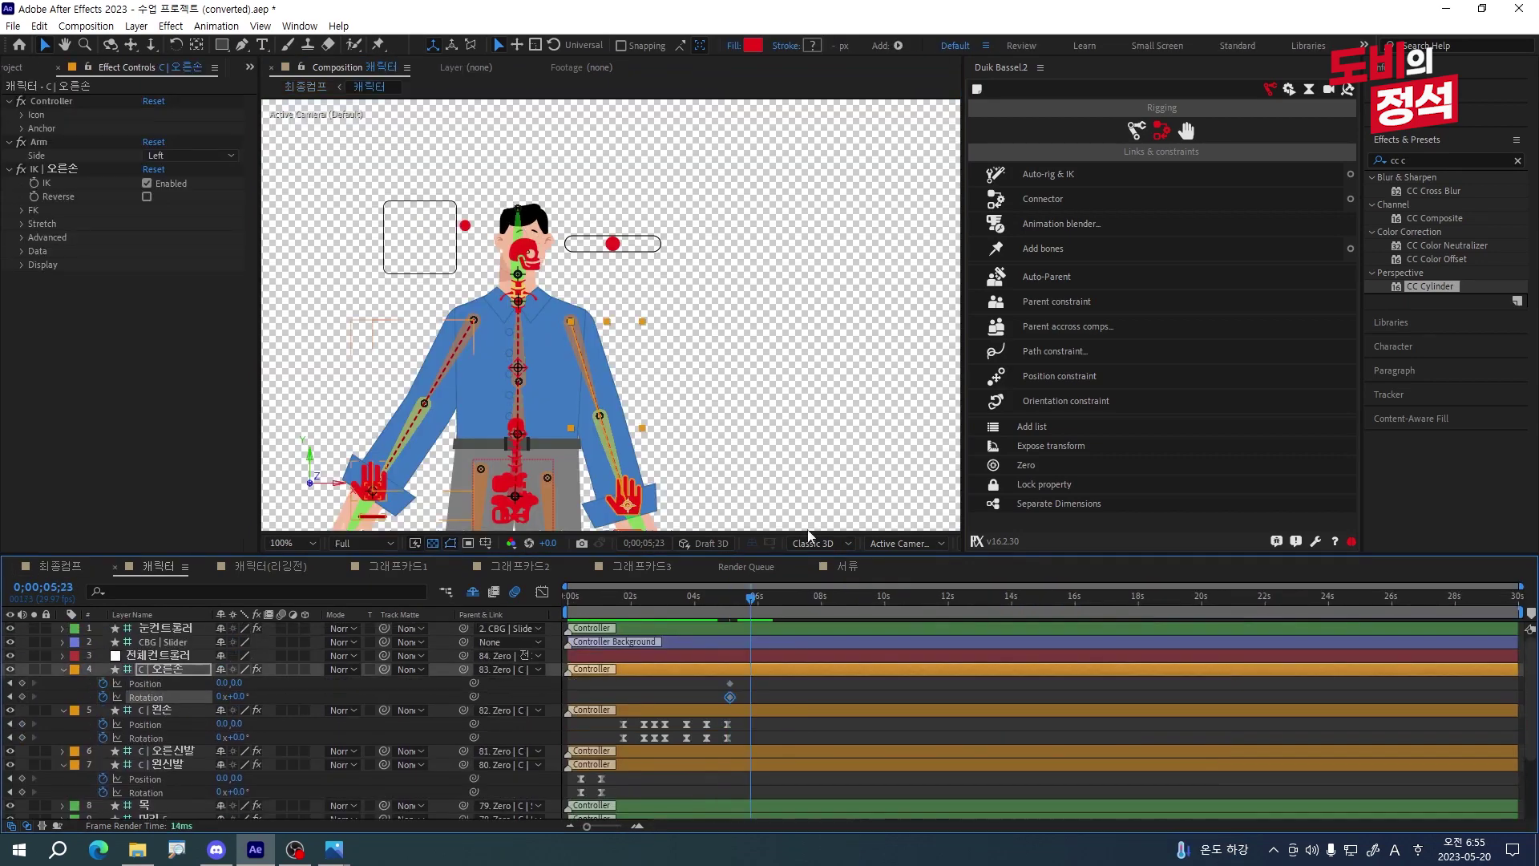
- Pose the raised C | 오른손 controller at 6 seconds 3 frames, with its Position at about 52, -245
mouse_move(222, 683)
left_mouse_down()
mouse_move(240, 683)
mouse_move(213, 683)
mouse_move(225, 689)
left_mouse_up()
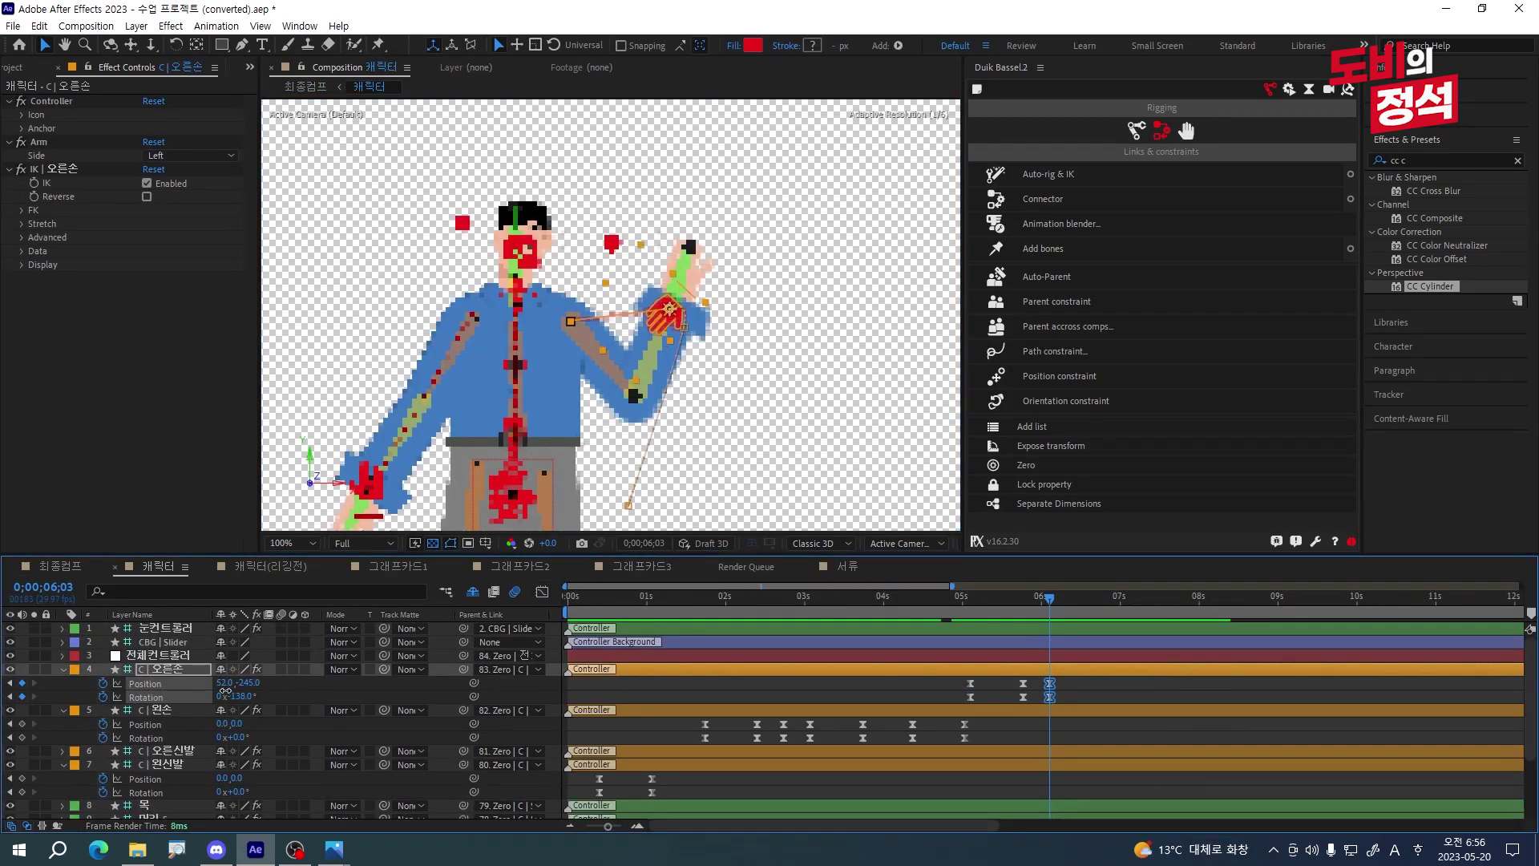